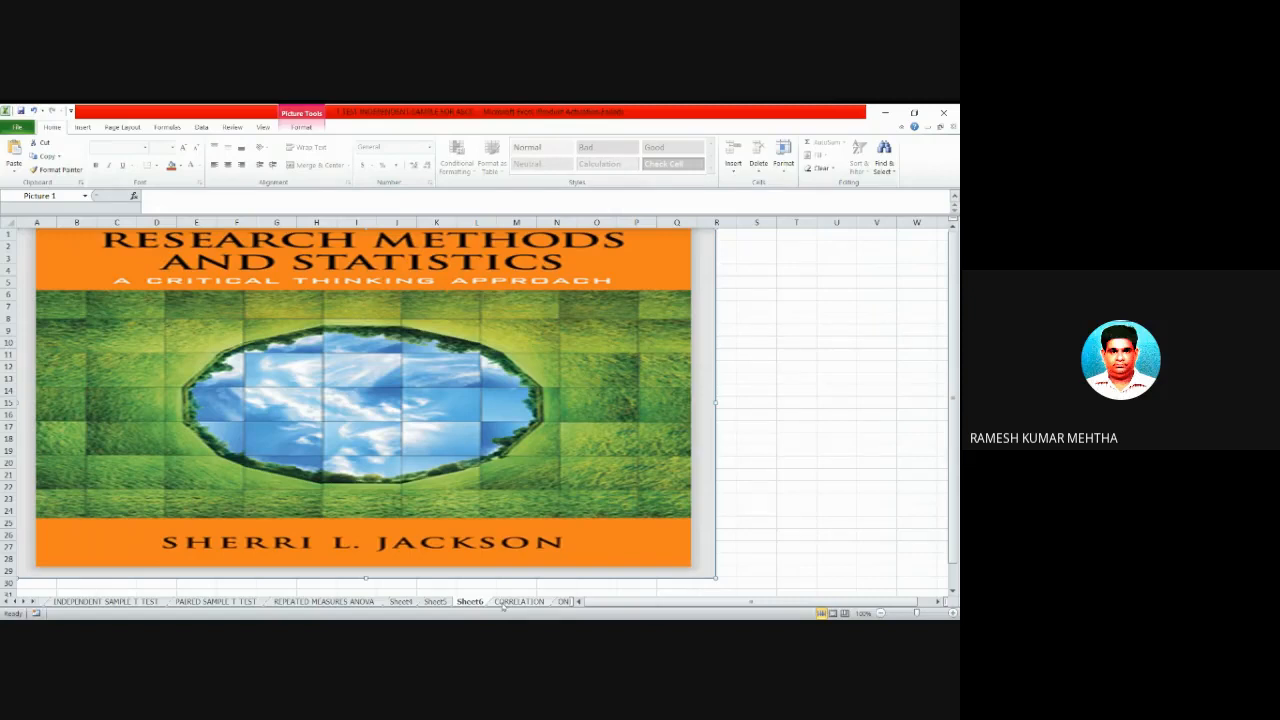
Copy the X and Y data in D12:E17 of the CORRELATION sheet to a blank area starting at V1.
{"action": "left_click", "coordinate": [518, 601]}
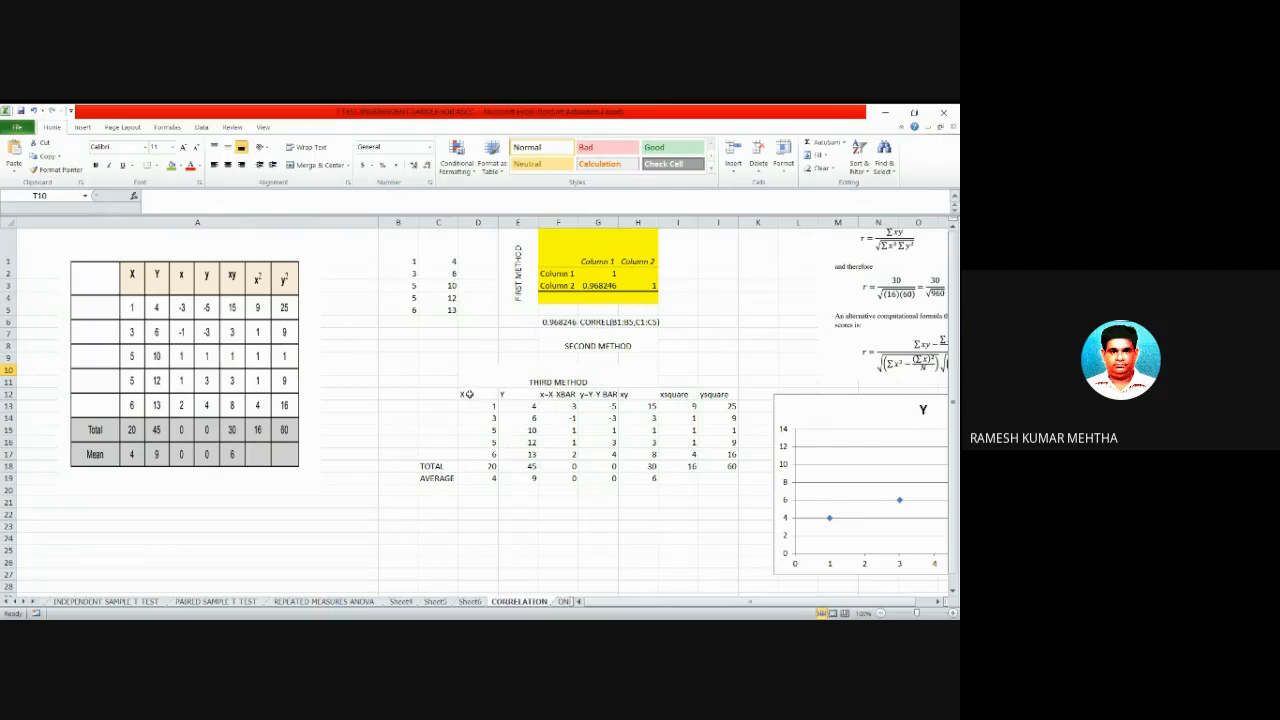
{"action": "left_click_drag", "start_coordinate": [467, 395], "coordinate": [527, 455]}
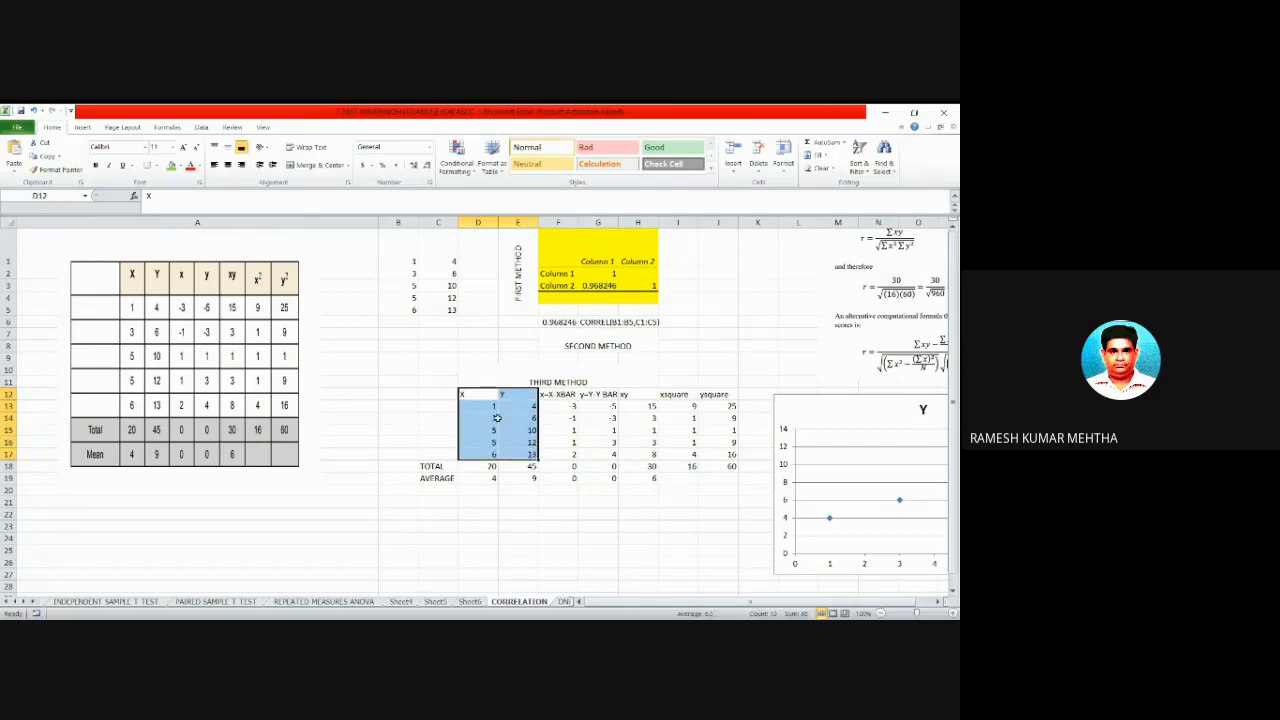
{"action": "right_click", "coordinate": [500, 418]}
{"action": "left_click", "coordinate": [526, 220]}
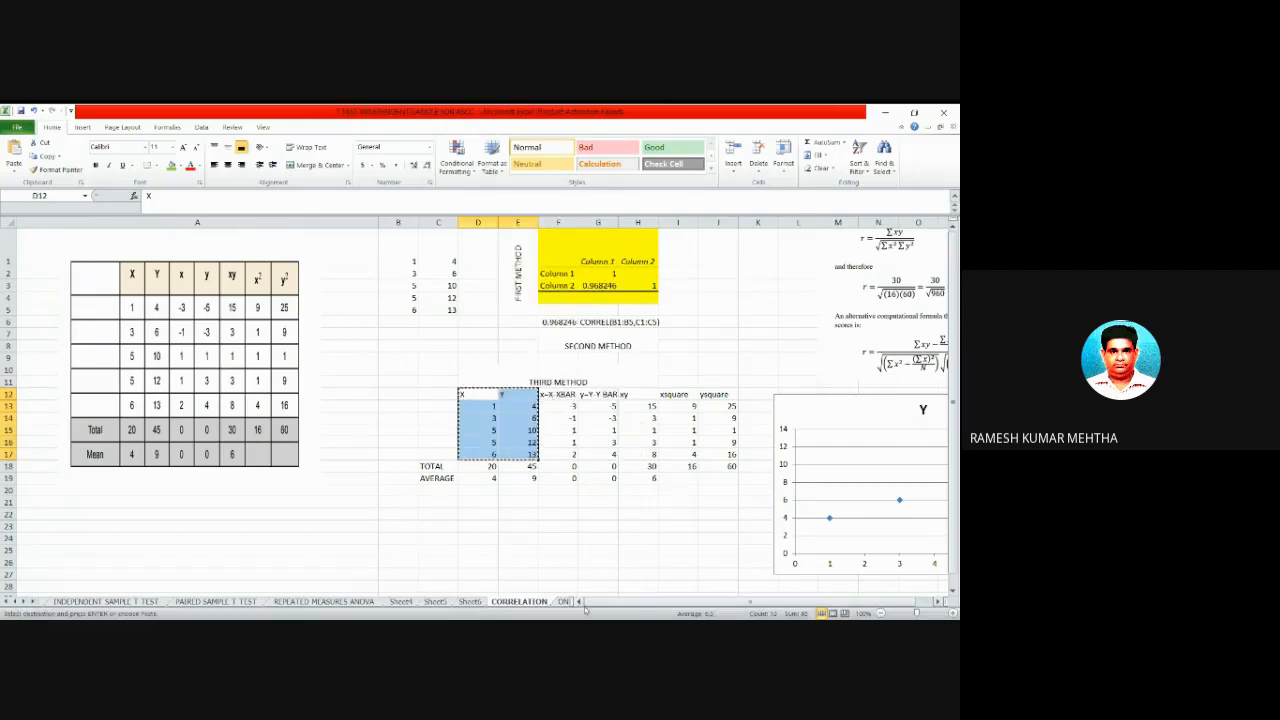
{"action": "left_click_drag", "start_coordinate": [597, 603], "coordinate": [614, 604]}
{"action": "left_click", "coordinate": [938, 601]}
{"action": "left_click", "coordinate": [938, 601]}
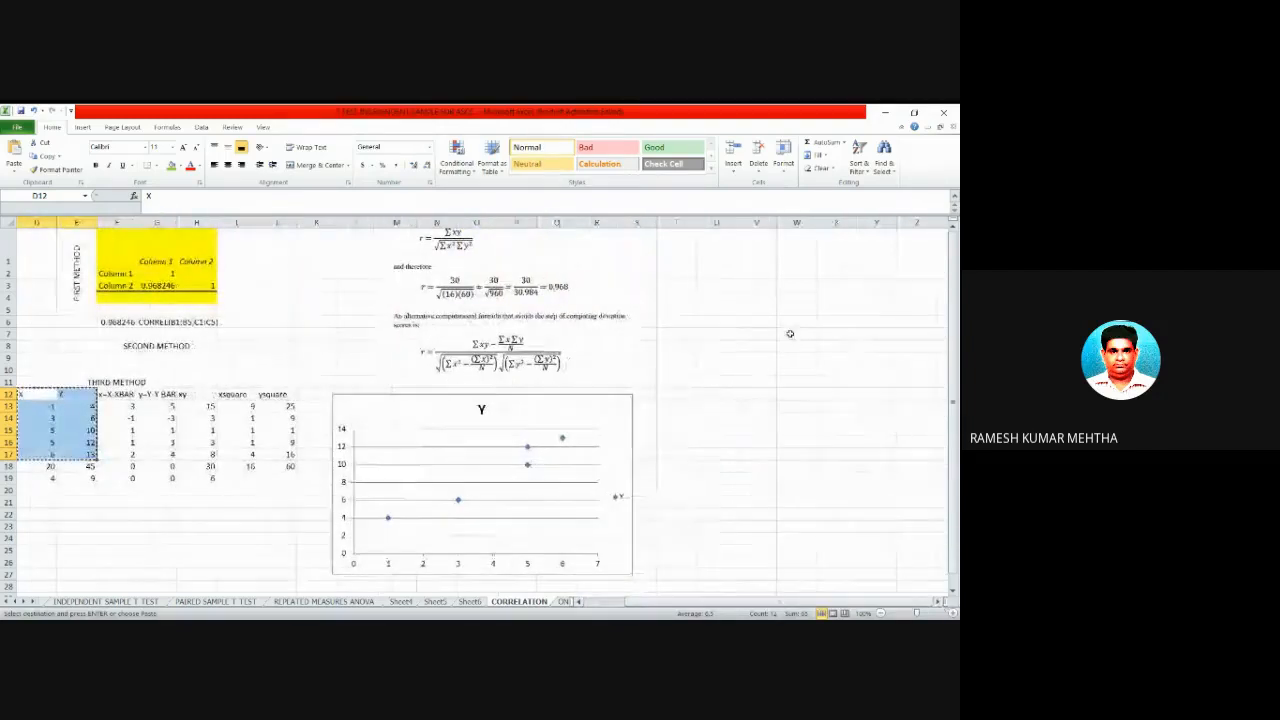
{"action": "right_click", "coordinate": [763, 257]}
{"action": "left_click", "coordinate": [771, 300]}
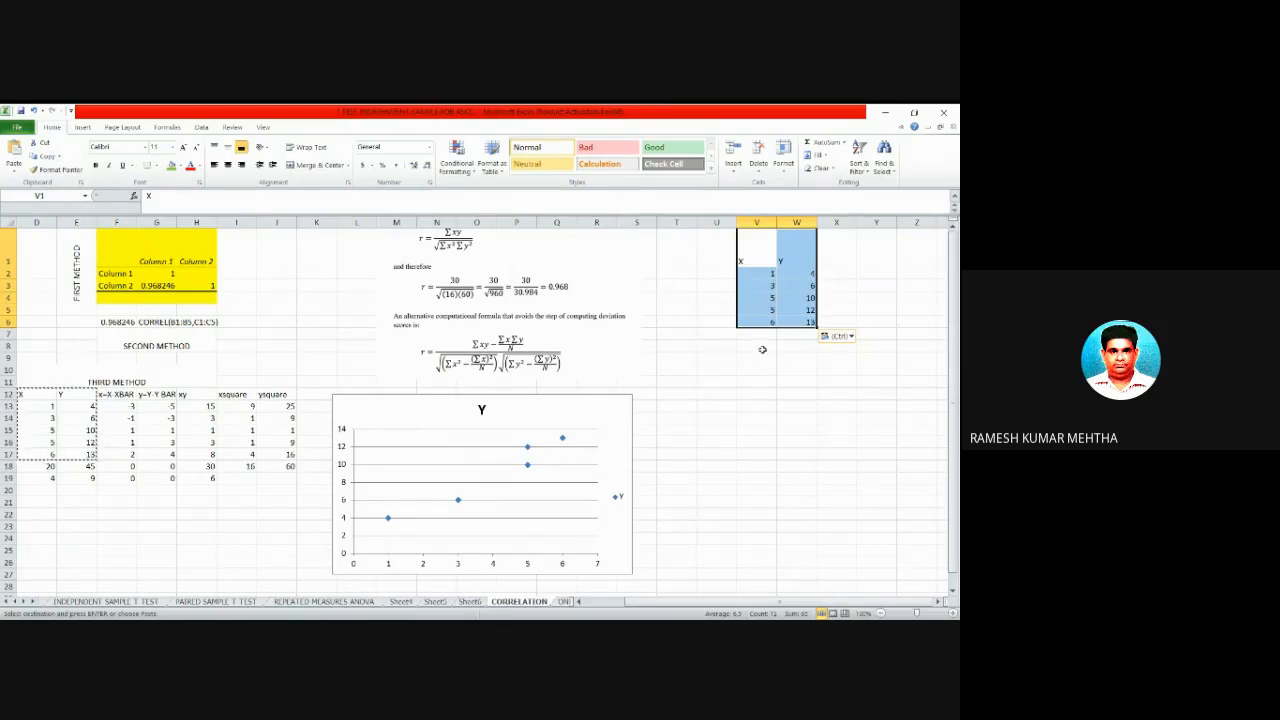
Start a CORREL formula in cell V8, below the copied X column.
{"action": "left_click", "coordinate": [762, 346]}
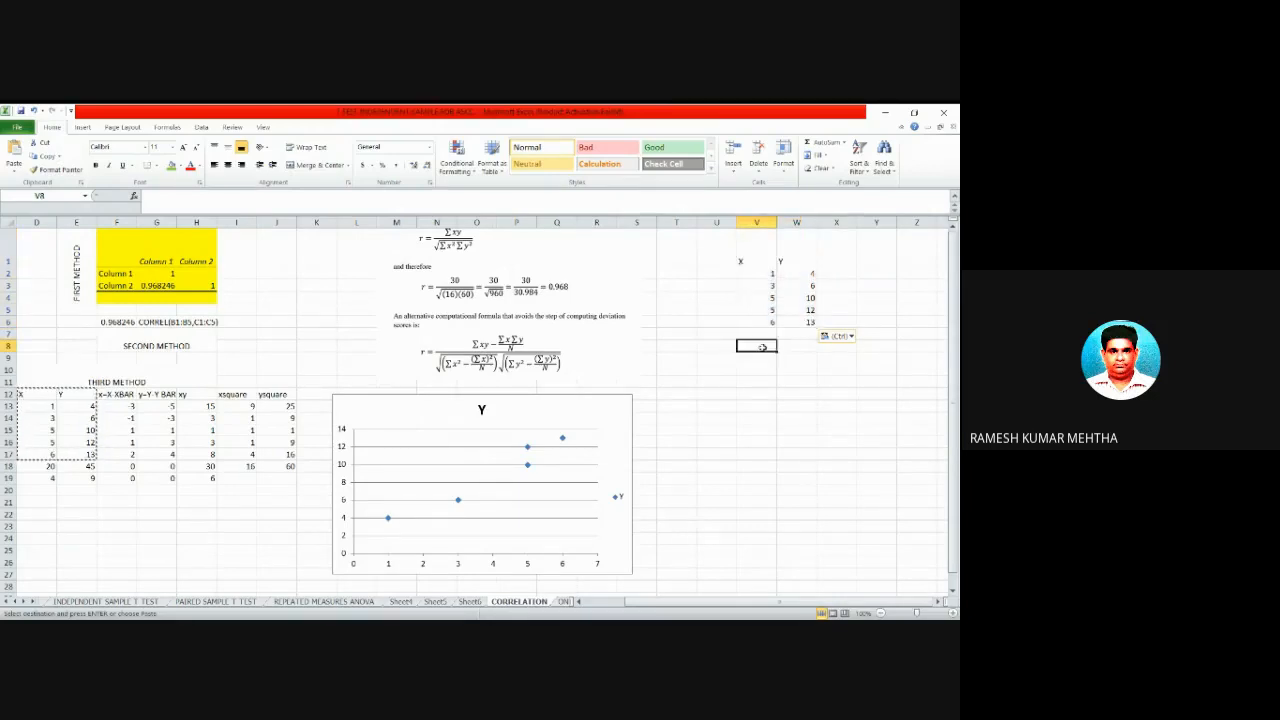
{"action": "type", "text": "="}
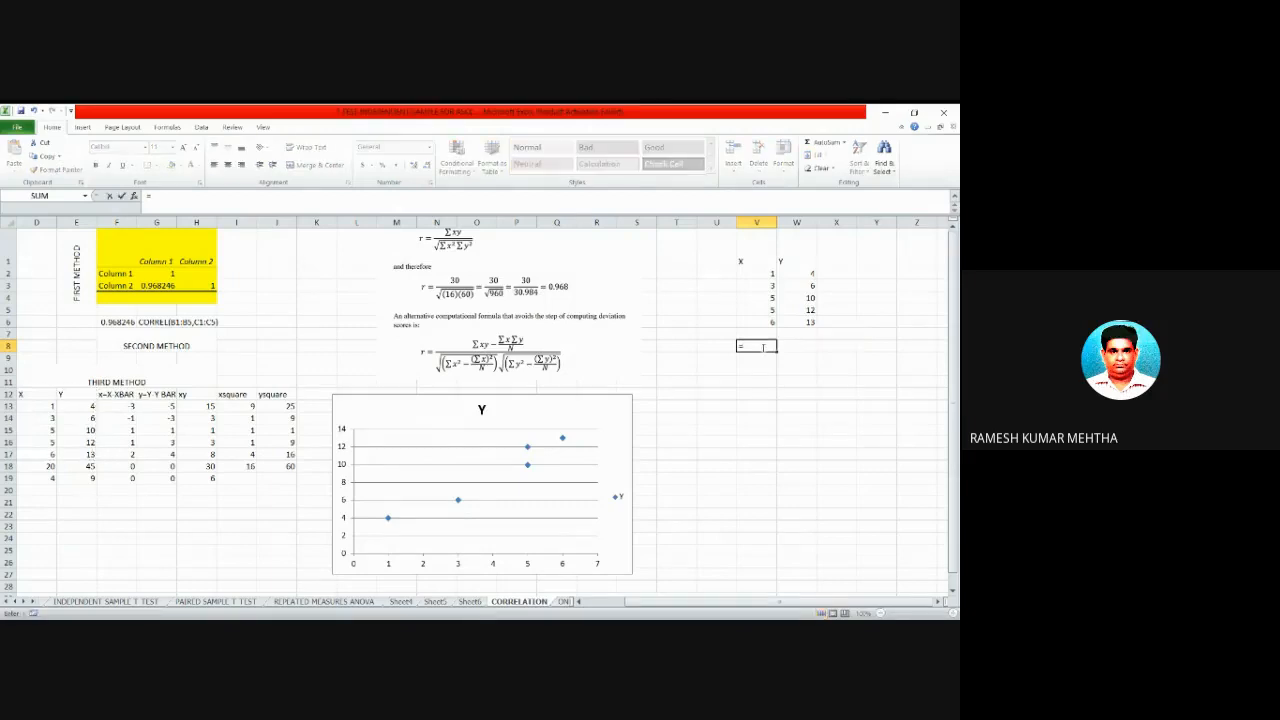
{"action": "type", "text": "C"}
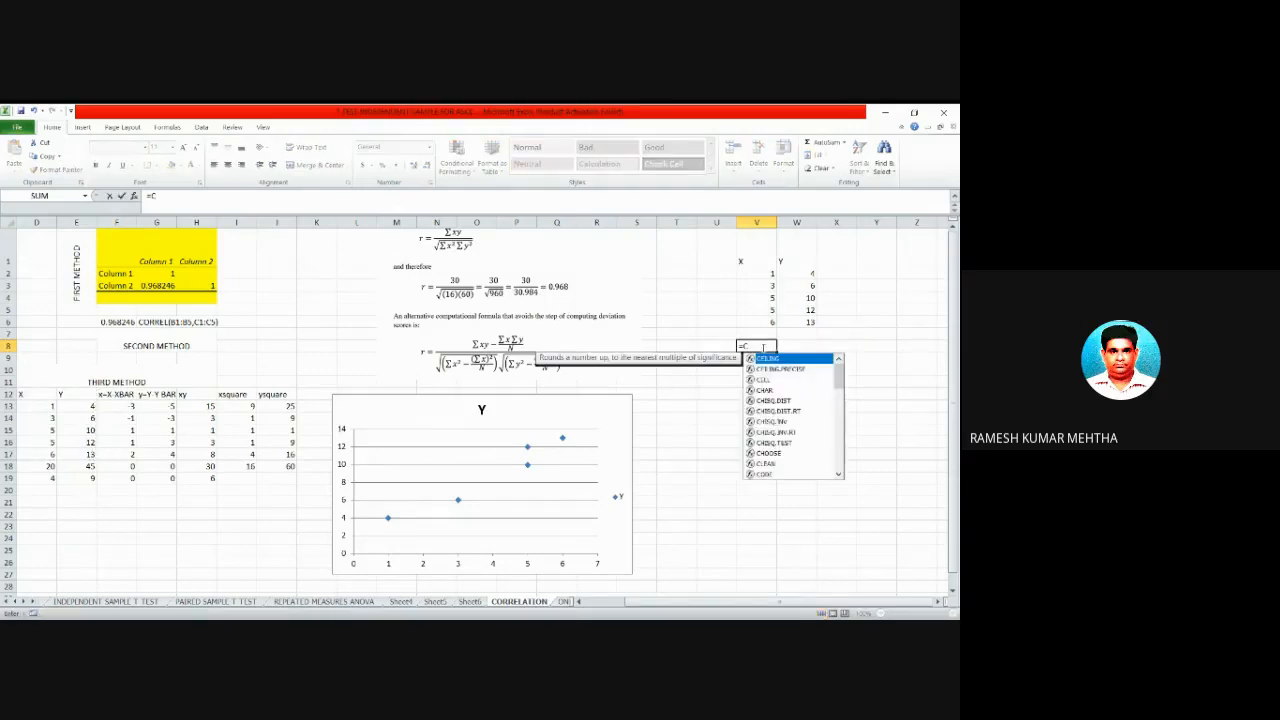
{"action": "type", "text": "OR"}
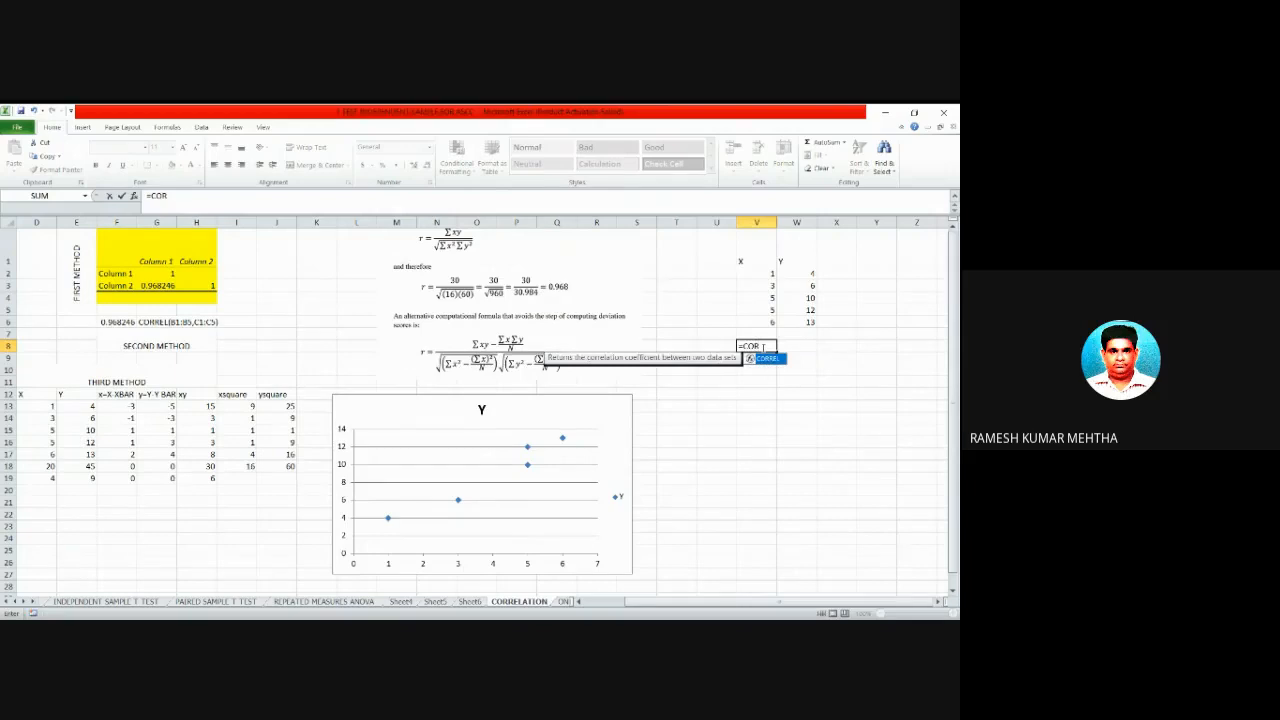
{"action": "type", "text": "R"}
{"action": "type", "text": "EL("}
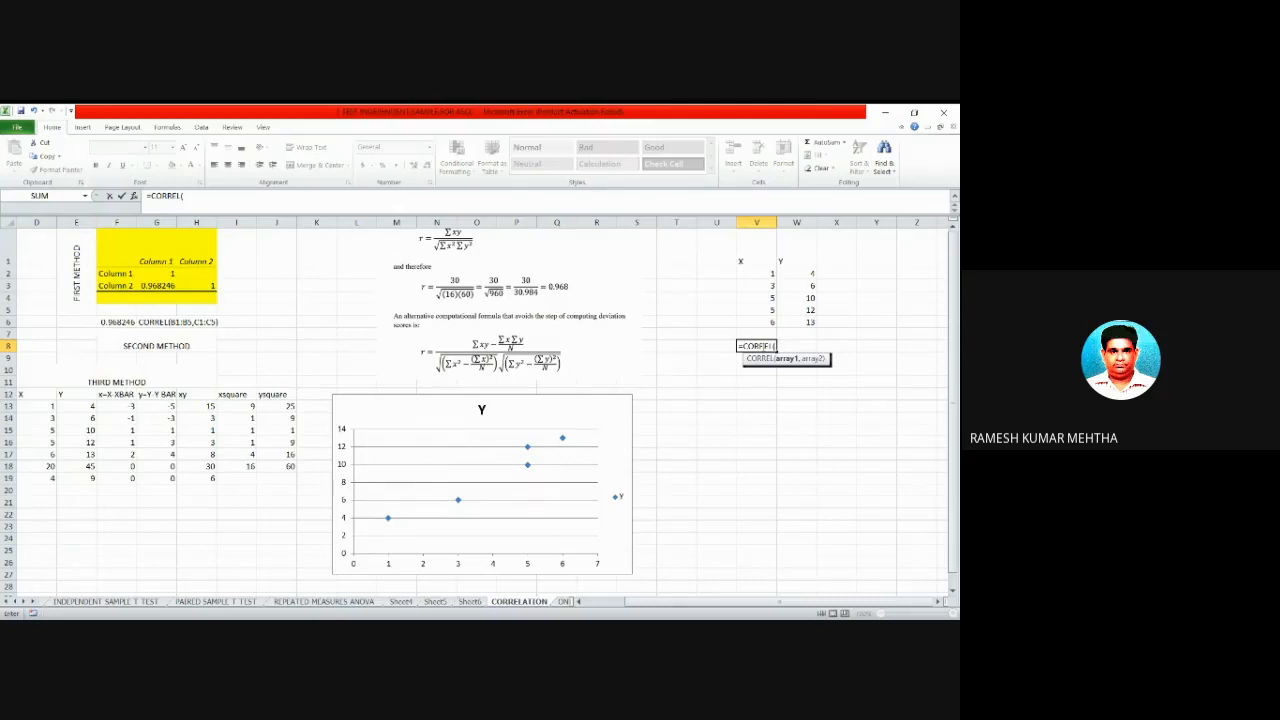
{"action": "left_click_drag", "start_coordinate": [757, 258], "coordinate": [760, 278]}
{"action": "left_click", "coordinate": [774, 279]}
{"action": "key", "text": "Return"}
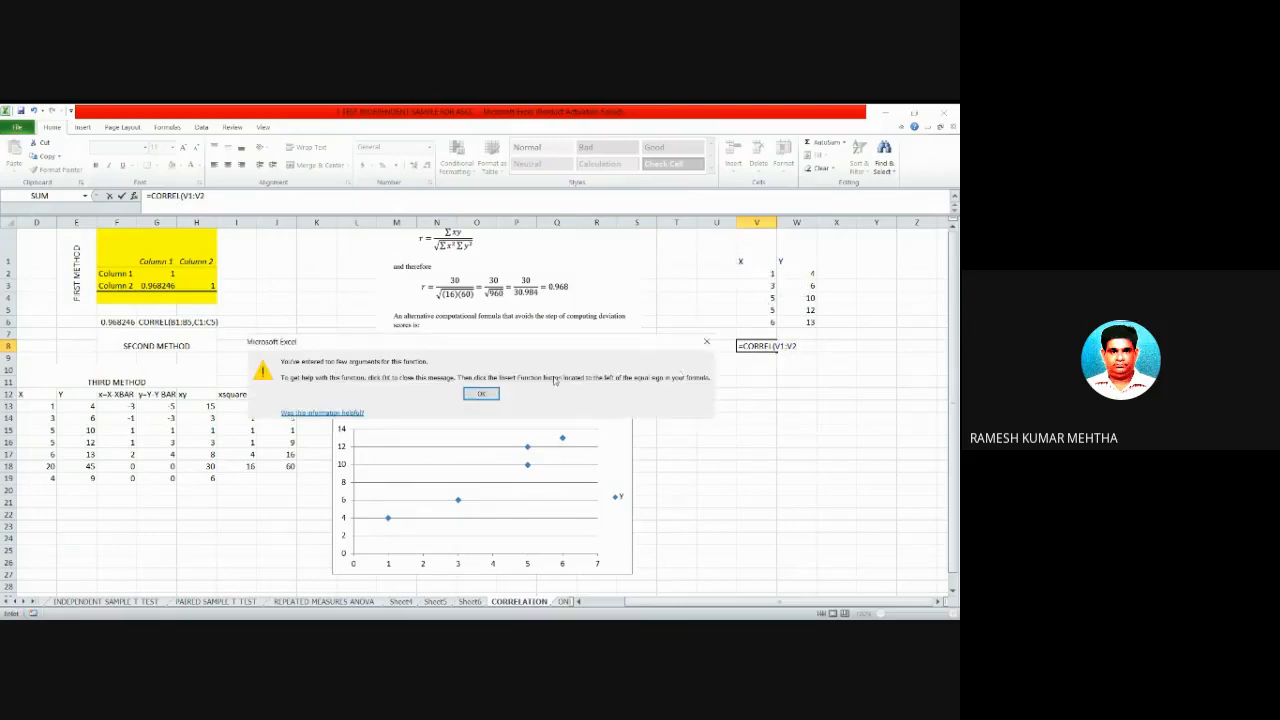
{"action": "key", "text": "Return"}
Complete the formula in V8 as =CORREL(V2:V6,W2:W6).
{"action": "left_click_drag", "start_coordinate": [757, 273], "coordinate": [764, 316]}
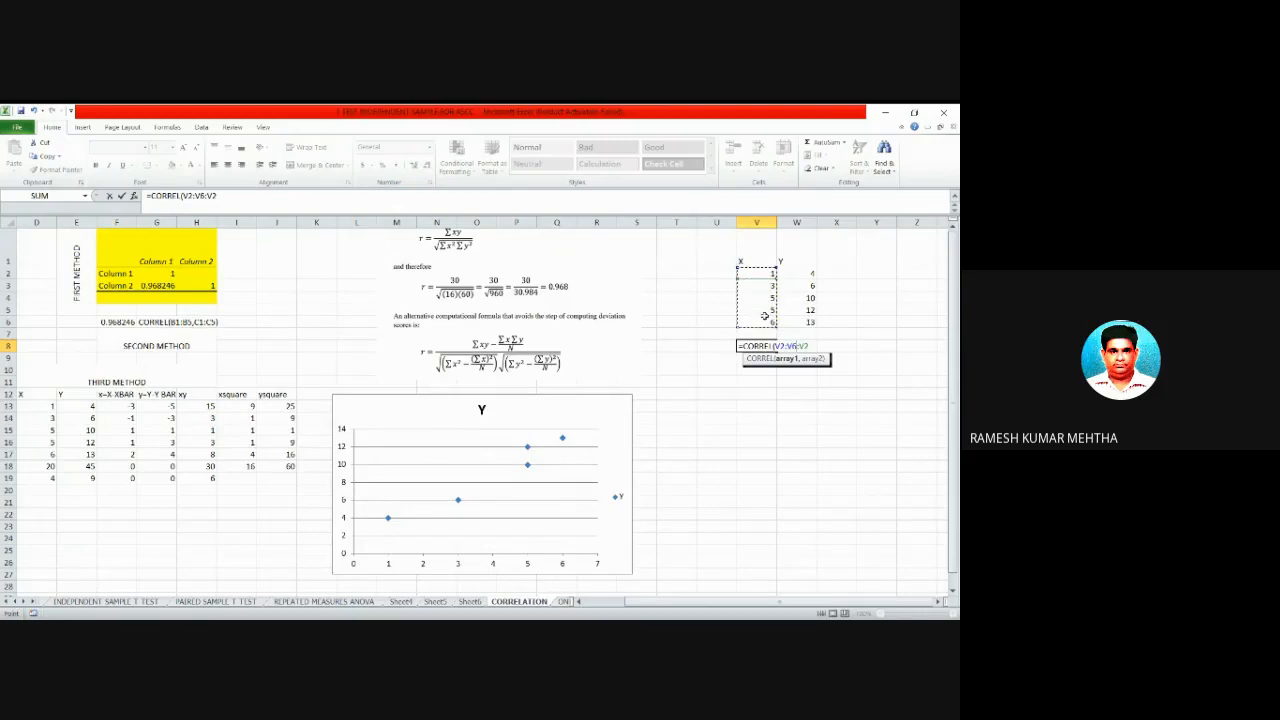
{"action": "type", "text": ","}
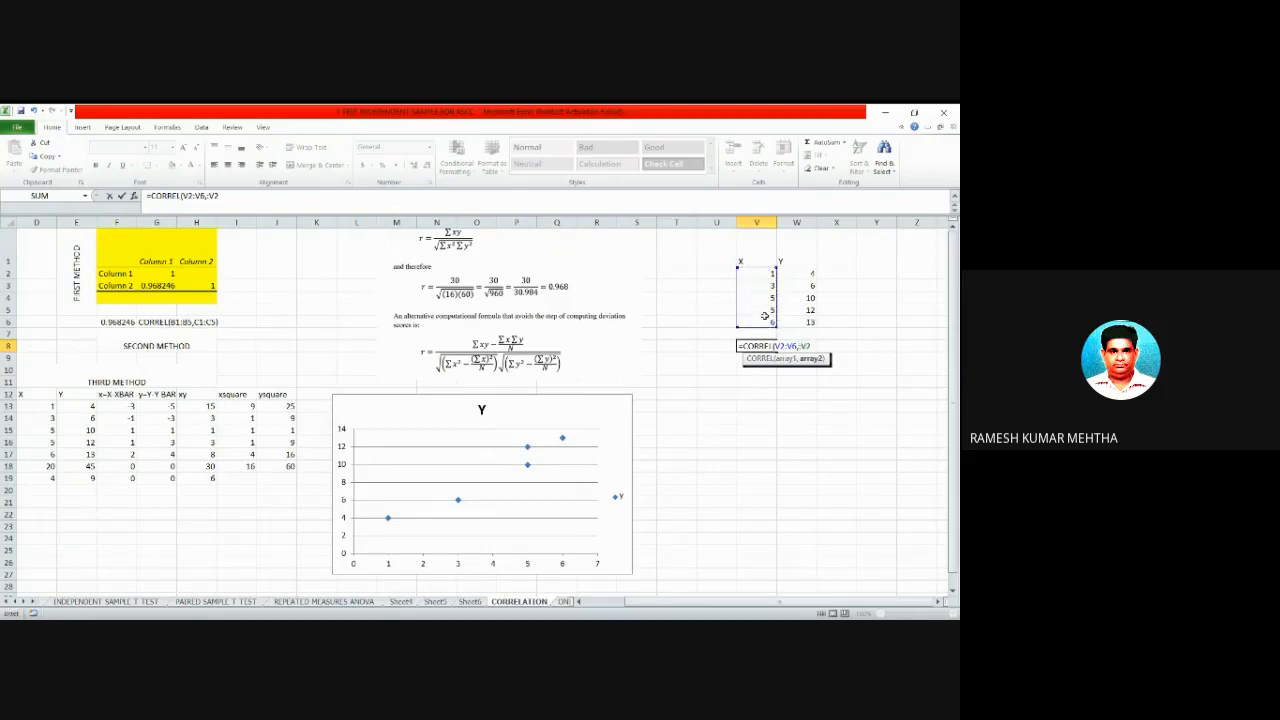
{"action": "key", "text": "Delete"}
{"action": "key", "text": "Delete"}
{"action": "left_click_drag", "start_coordinate": [808, 271], "coordinate": [812, 326]}
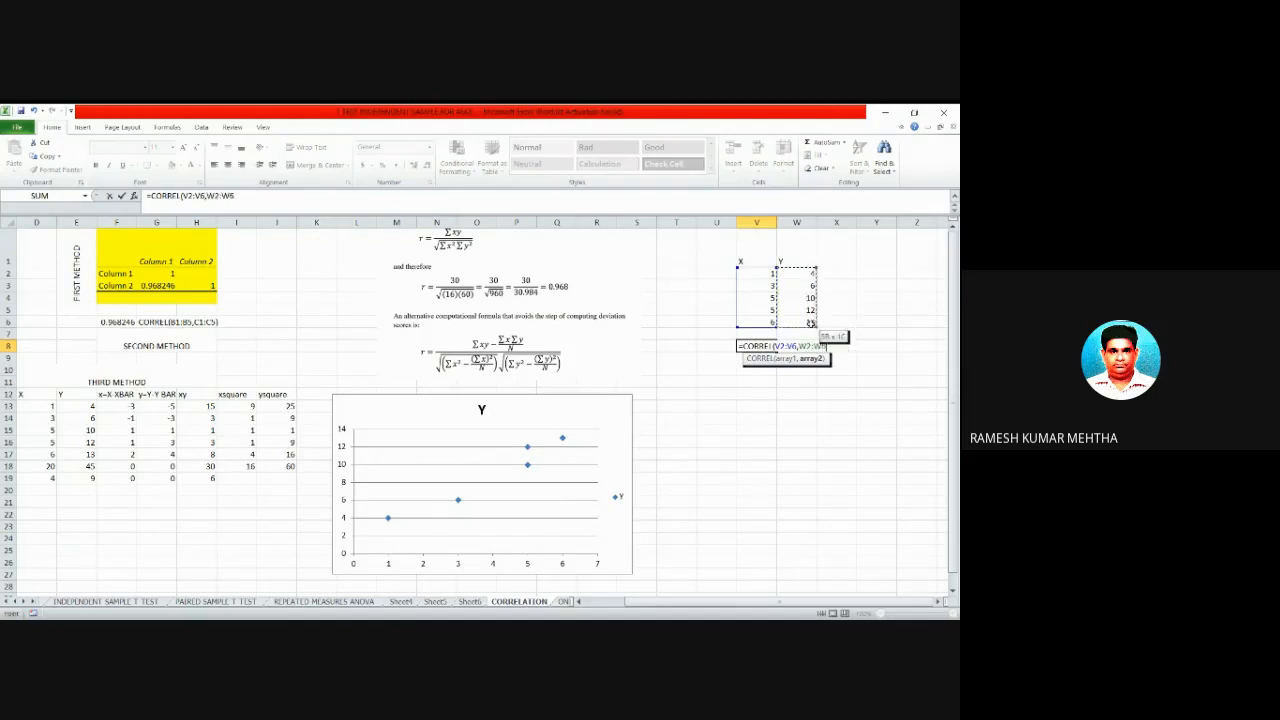
{"action": "type", "text": ")"}
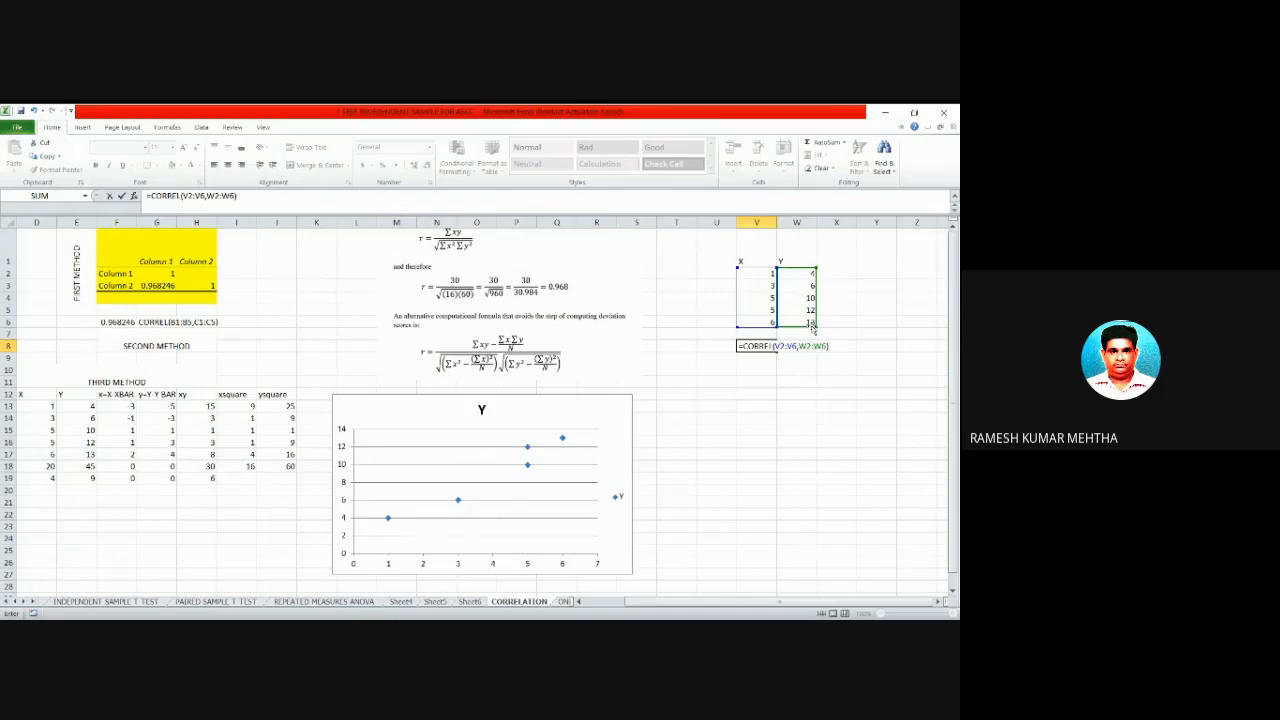
{"action": "key", "text": "Return"}
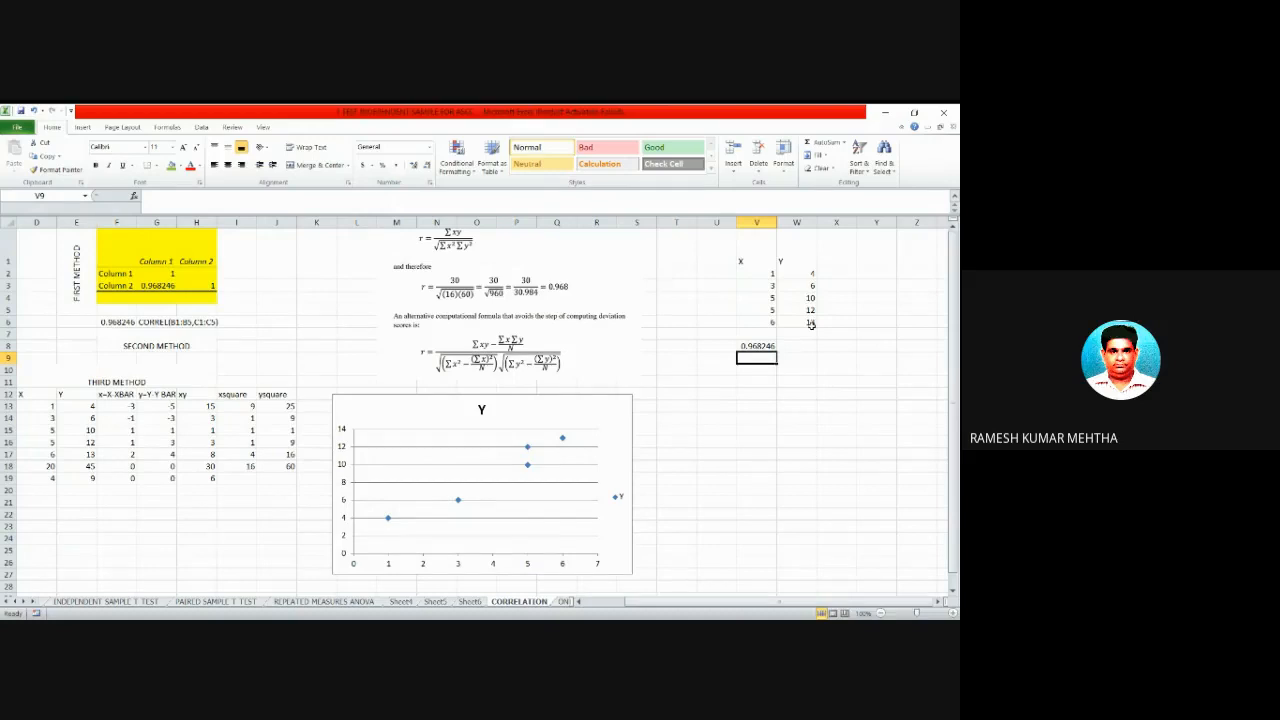
Label the CORREL result by entering FIRST METHOD in cell U8.
{"action": "left_click", "coordinate": [723, 346]}
{"action": "type", "text": "FIR"}
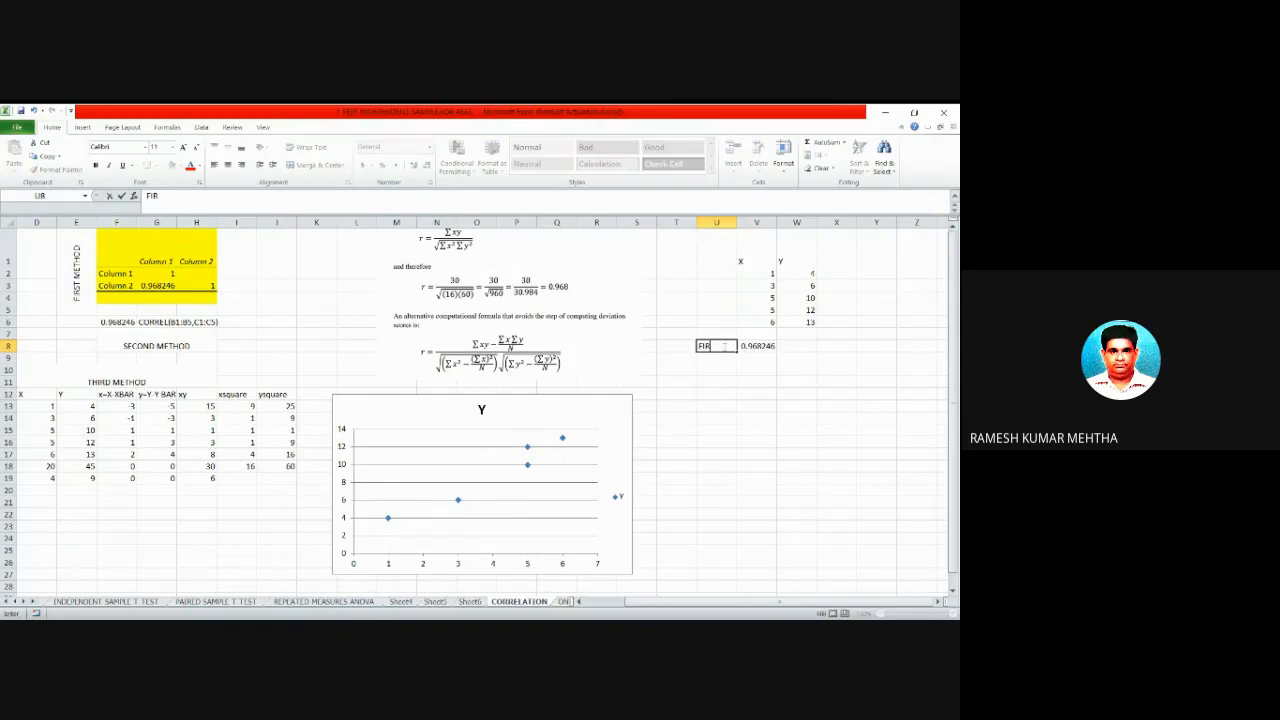
{"action": "type", "text": "ST METHID"}
{"action": "key", "text": "BackSpace"}
{"action": "key", "text": "BackSpace"}
{"action": "type", "text": "OD"}
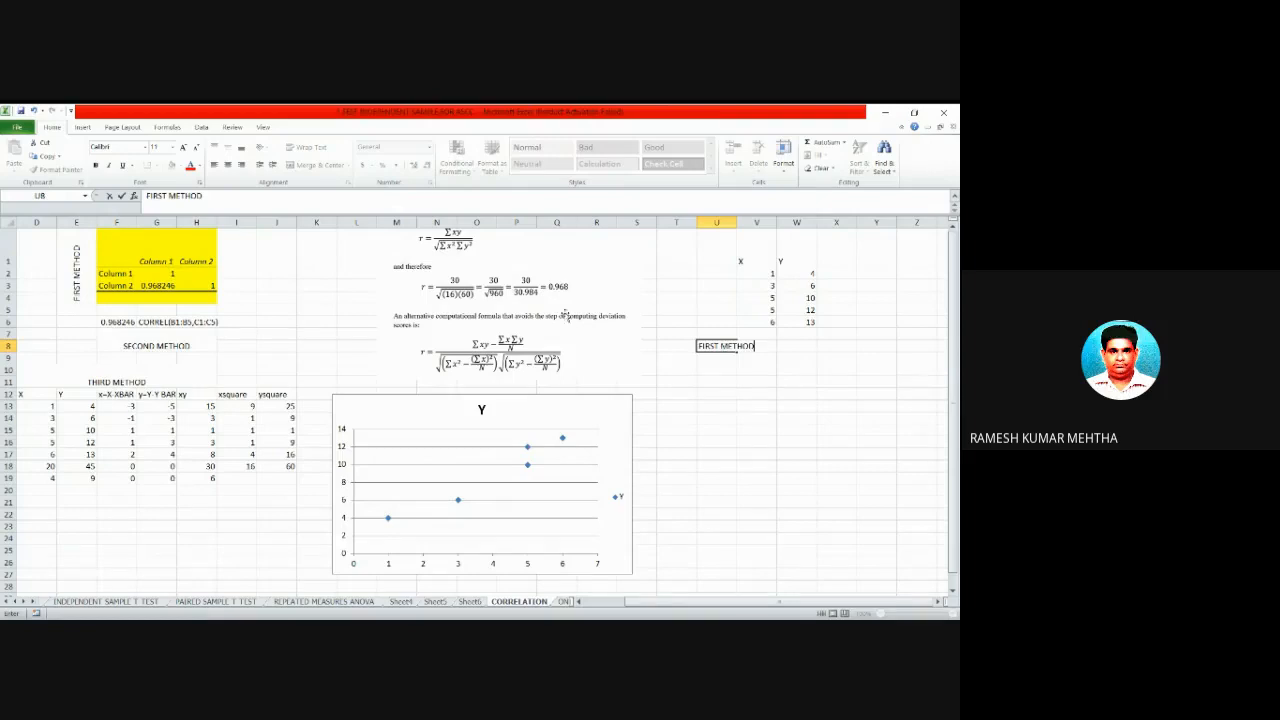
{"action": "left_click", "coordinate": [800, 432]}
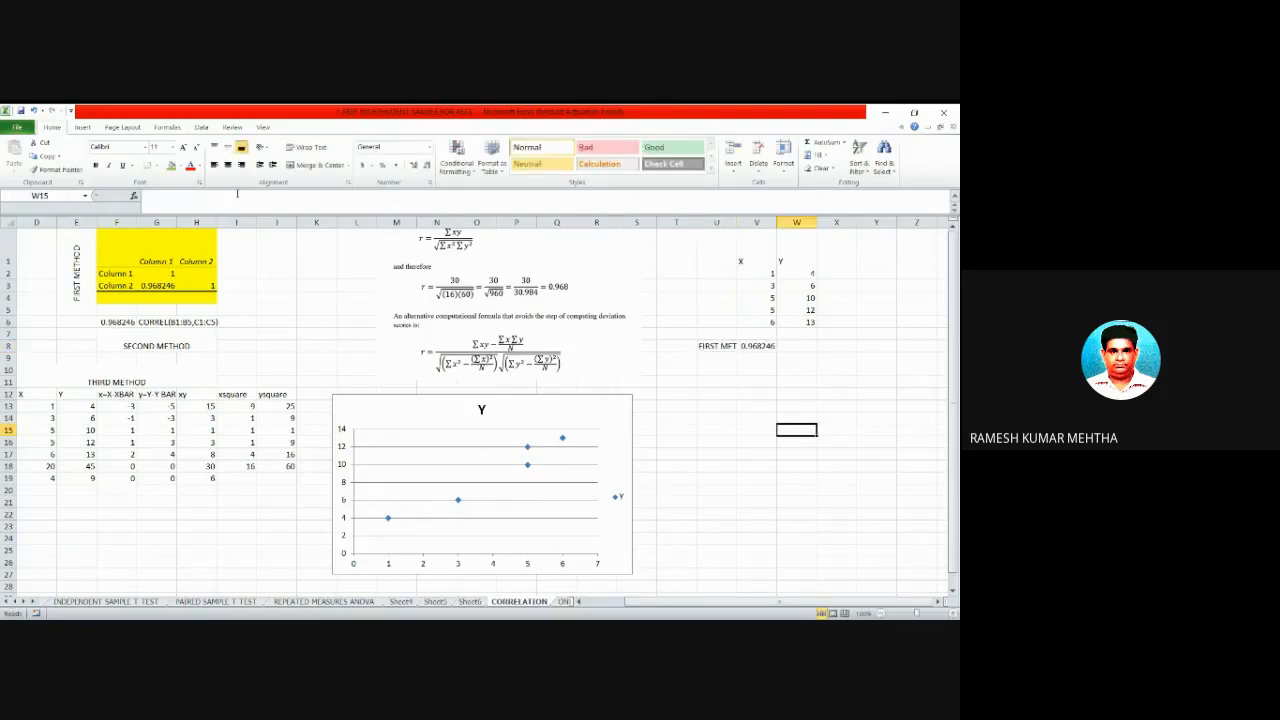
Open the Correlation tool from the Data Analysis tools.
{"action": "left_click", "coordinate": [202, 128]}
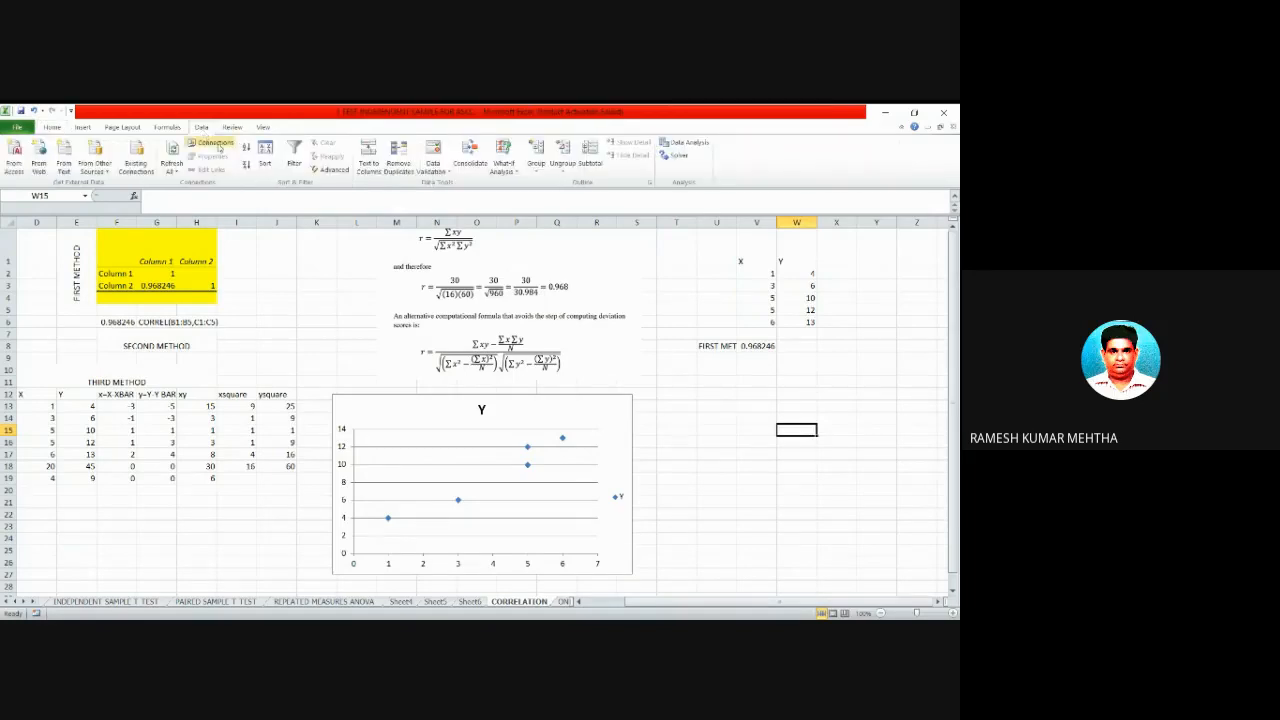
{"action": "left_click", "coordinate": [682, 149]}
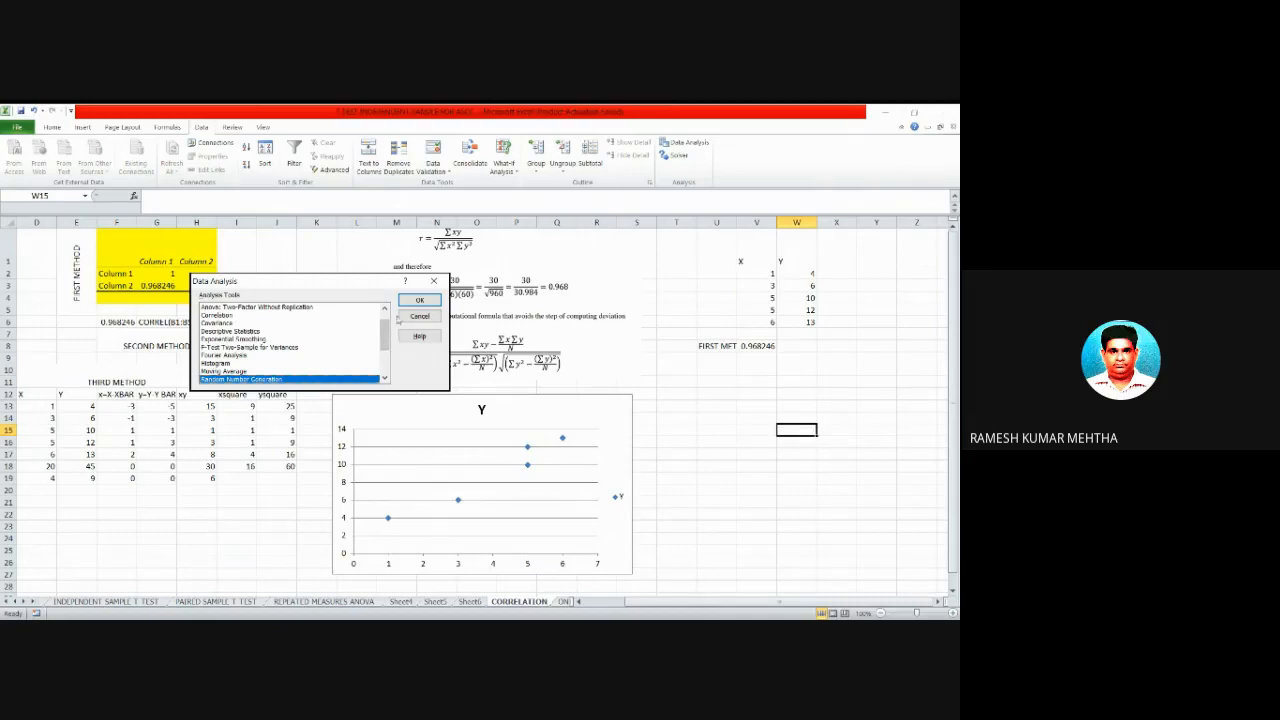
{"action": "scroll", "coordinate": [384, 333], "scroll_direction": "up", "scroll_amount": 1}
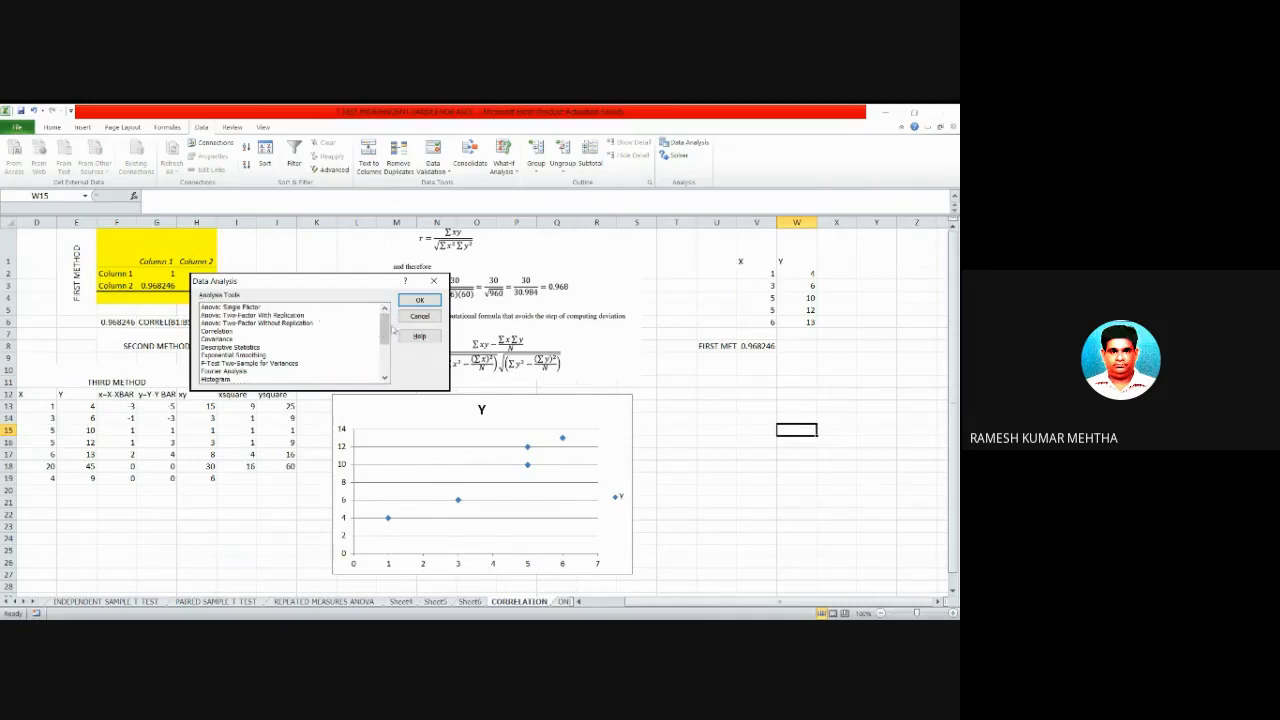
{"action": "mouse_move", "coordinate": [386, 330]}
{"action": "left_mouse_down"}
{"action": "mouse_move", "coordinate": [388, 361]}
{"action": "mouse_move", "coordinate": [388, 327]}
{"action": "left_mouse_up"}
{"action": "left_click", "coordinate": [219, 332]}
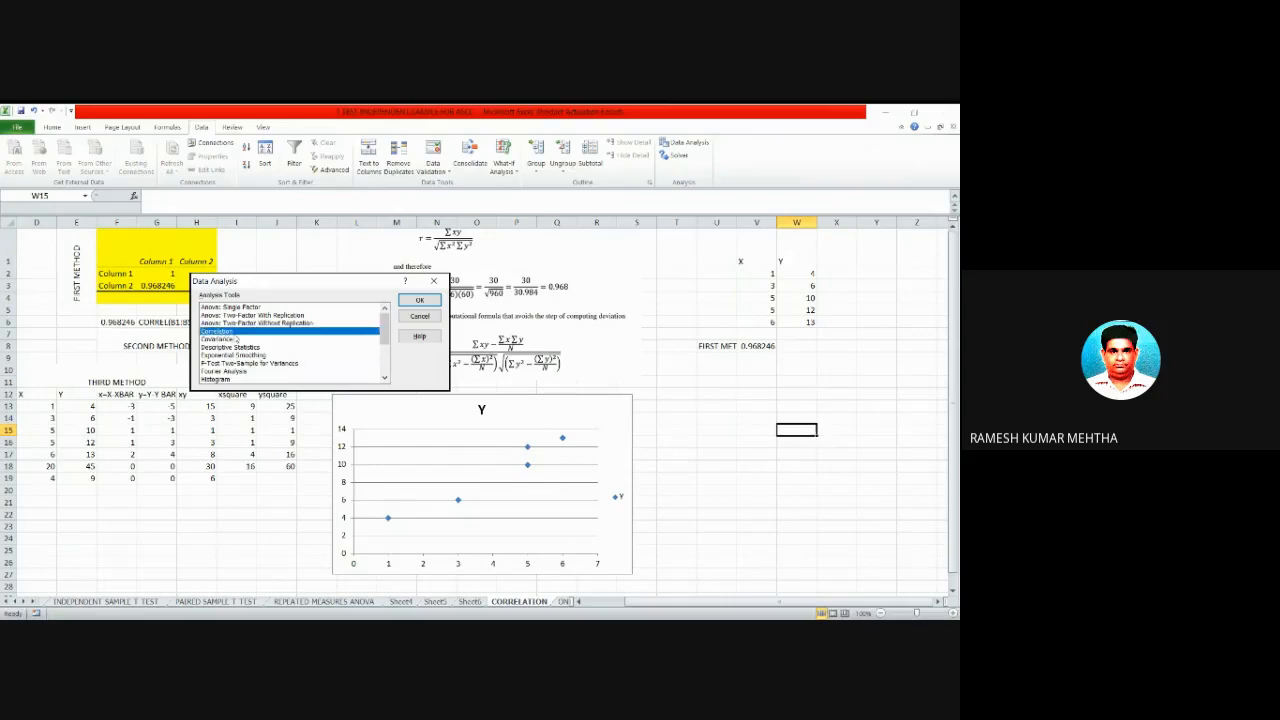
{"action": "left_click", "coordinate": [426, 304]}
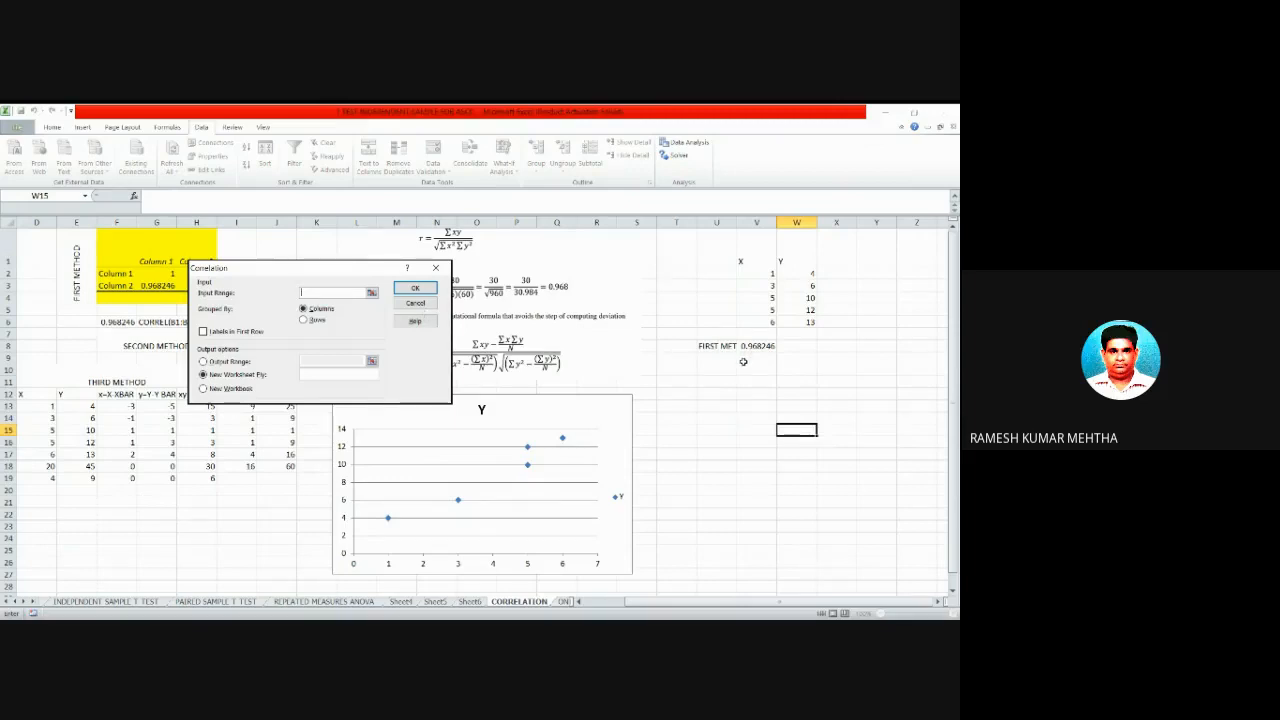
Set the correlation input range to V1:W6 and mark the first row as labels.
{"action": "left_click", "coordinate": [745, 261]}
{"action": "left_click_drag", "start_coordinate": [745, 261], "coordinate": [797, 320]}
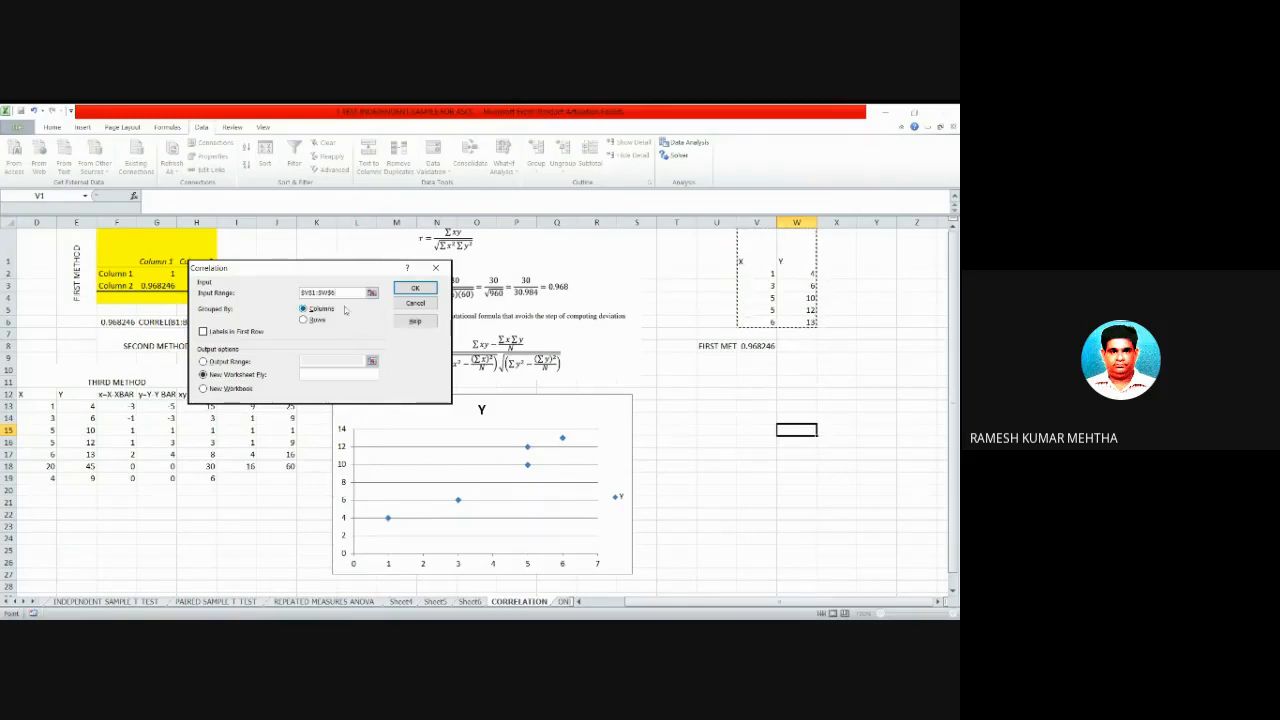
{"action": "left_click_drag", "start_coordinate": [345, 293], "coordinate": [301, 293]}
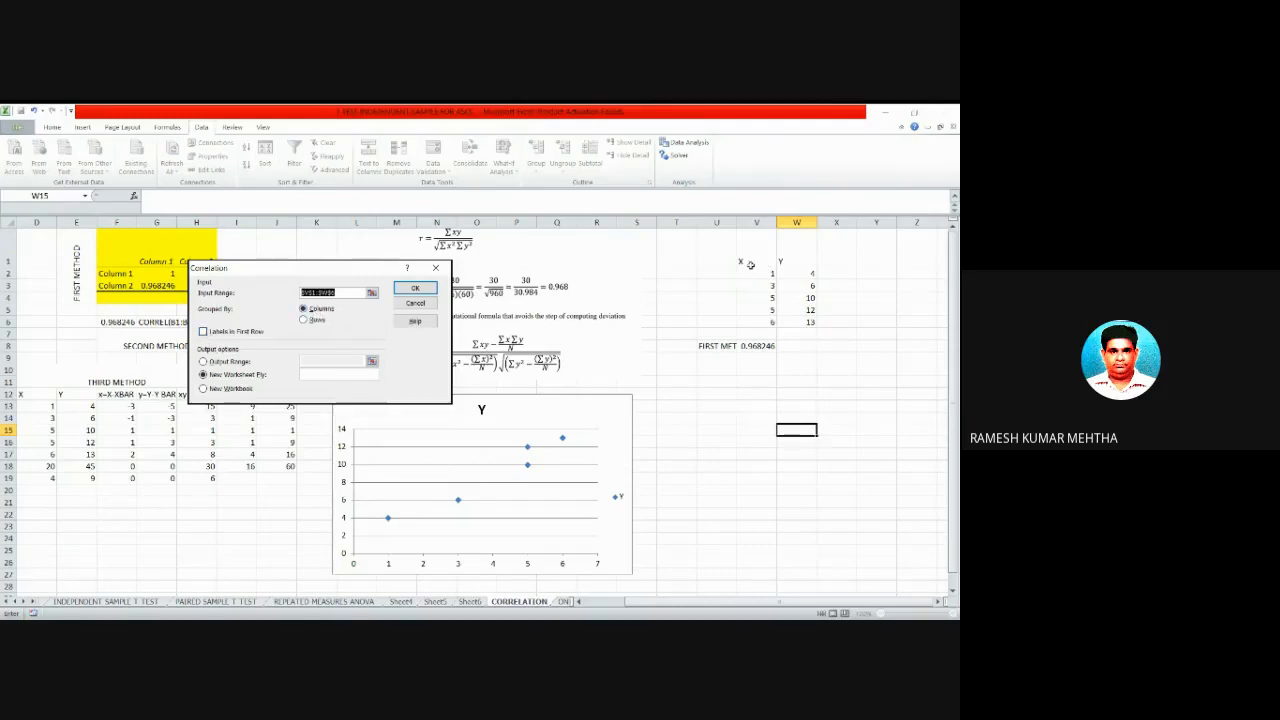
{"action": "left_click_drag", "start_coordinate": [750, 262], "coordinate": [800, 262]}
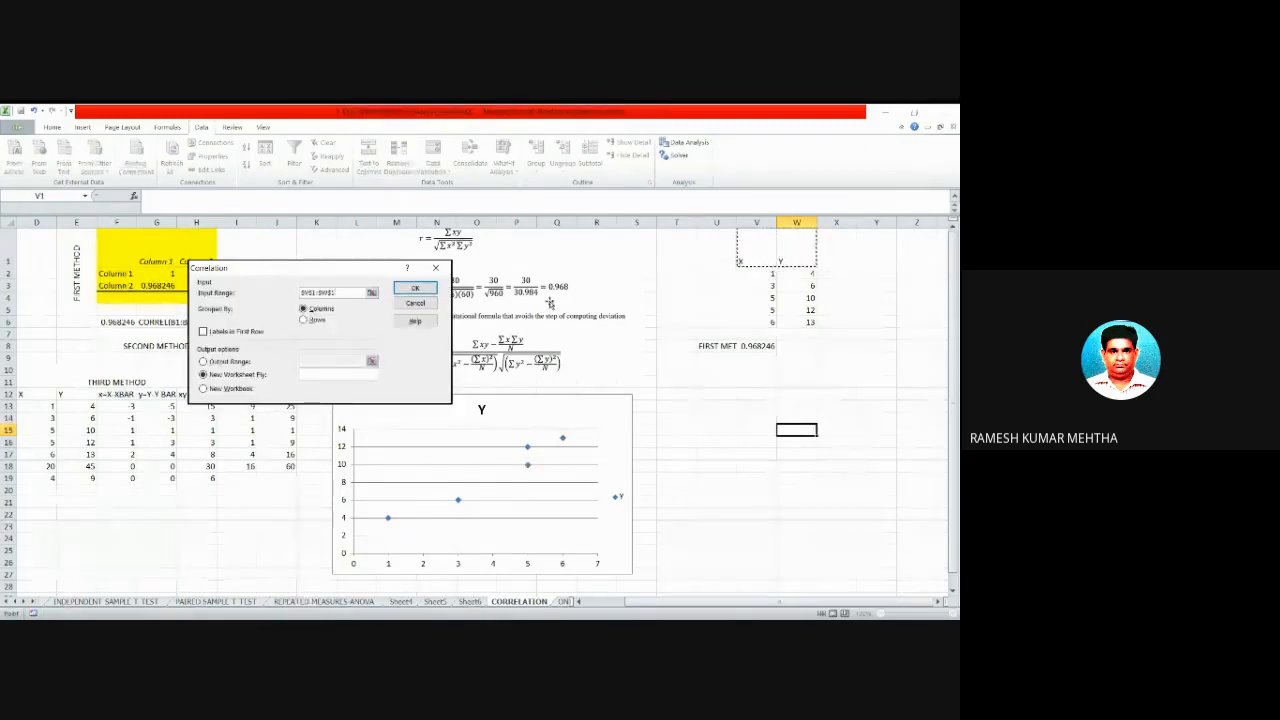
{"action": "left_click", "coordinate": [204, 331]}
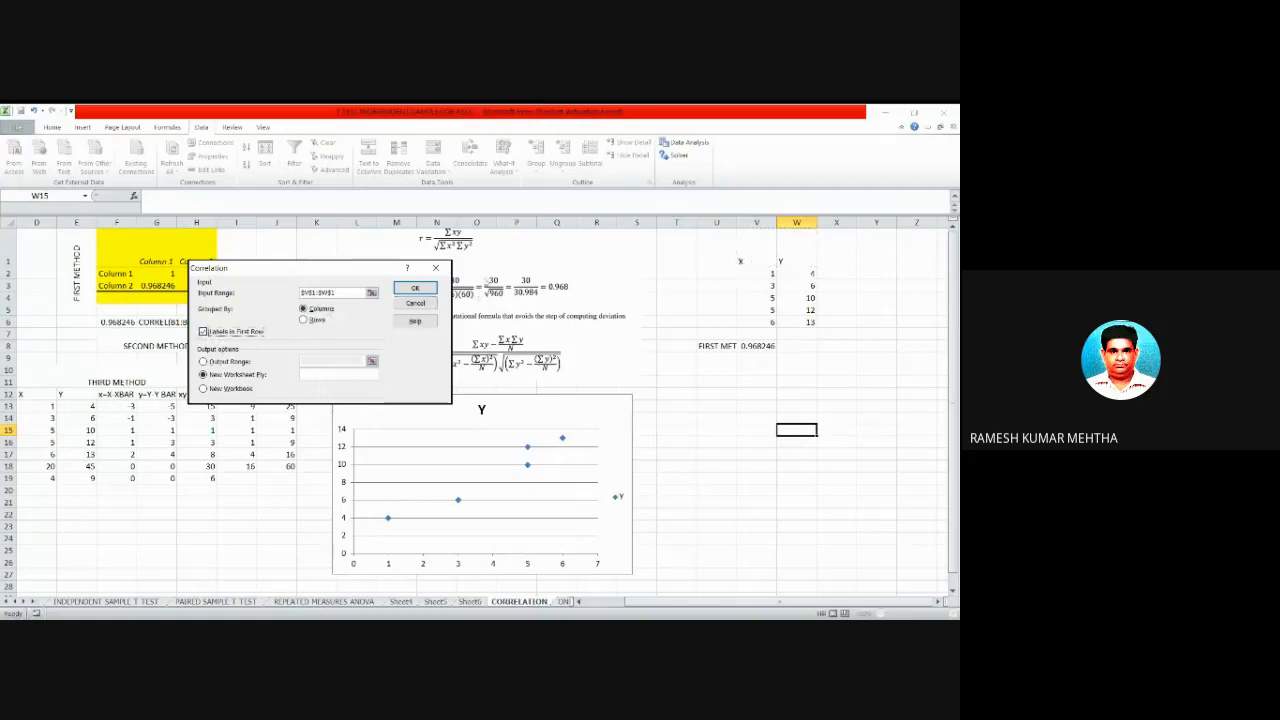
{"action": "double_click", "coordinate": [310, 293]}
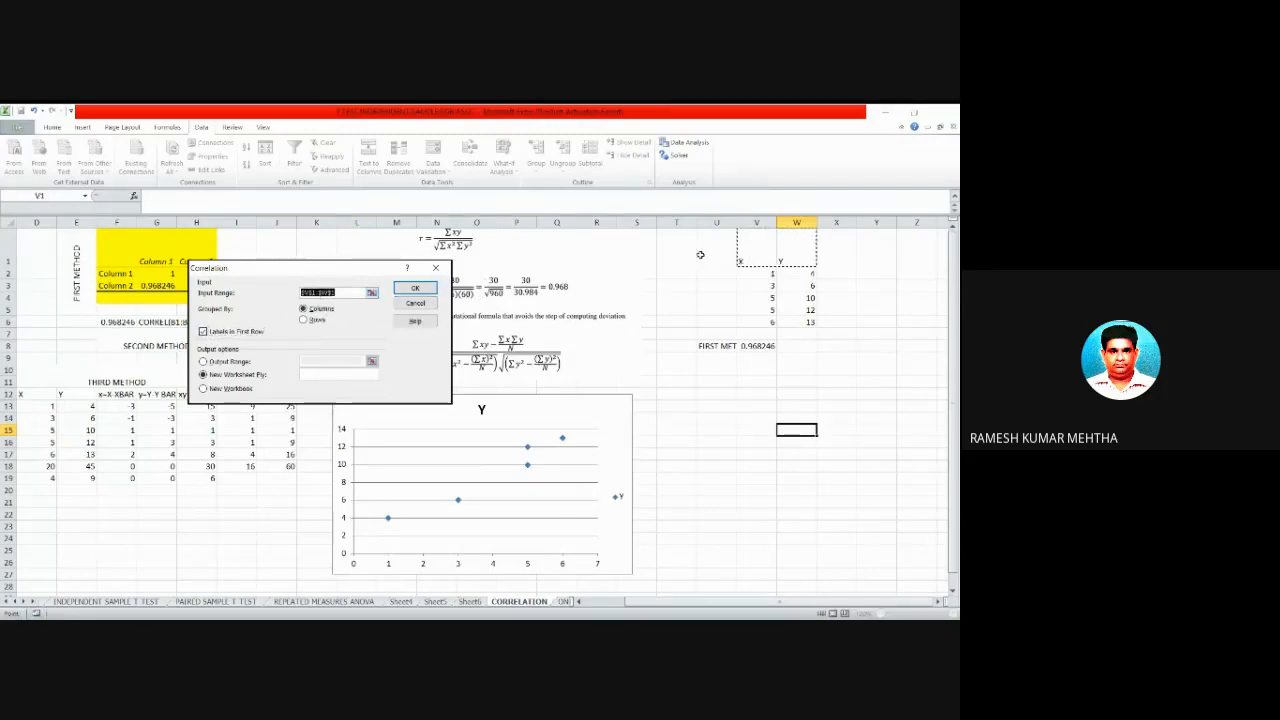
{"action": "left_click_drag", "start_coordinate": [760, 234], "coordinate": [804, 322]}
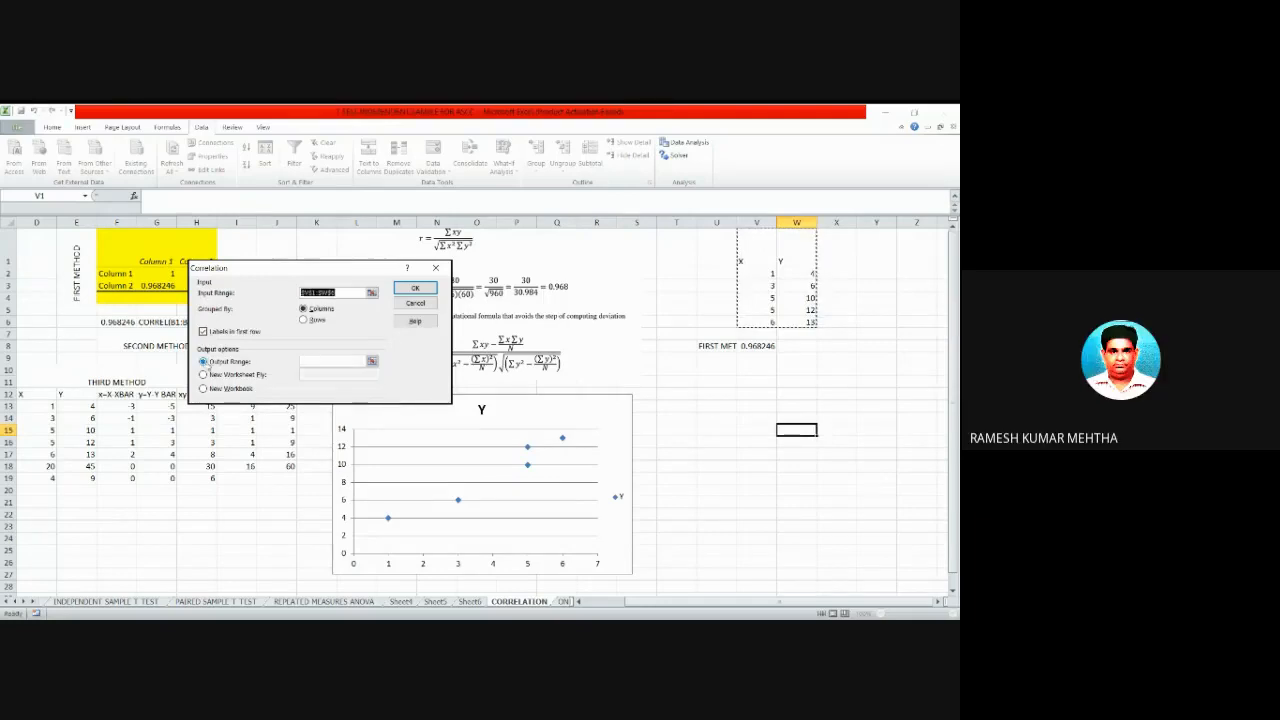
Set the output range to start at V11 and run the correlation analysis.
{"action": "left_click", "coordinate": [319, 361]}
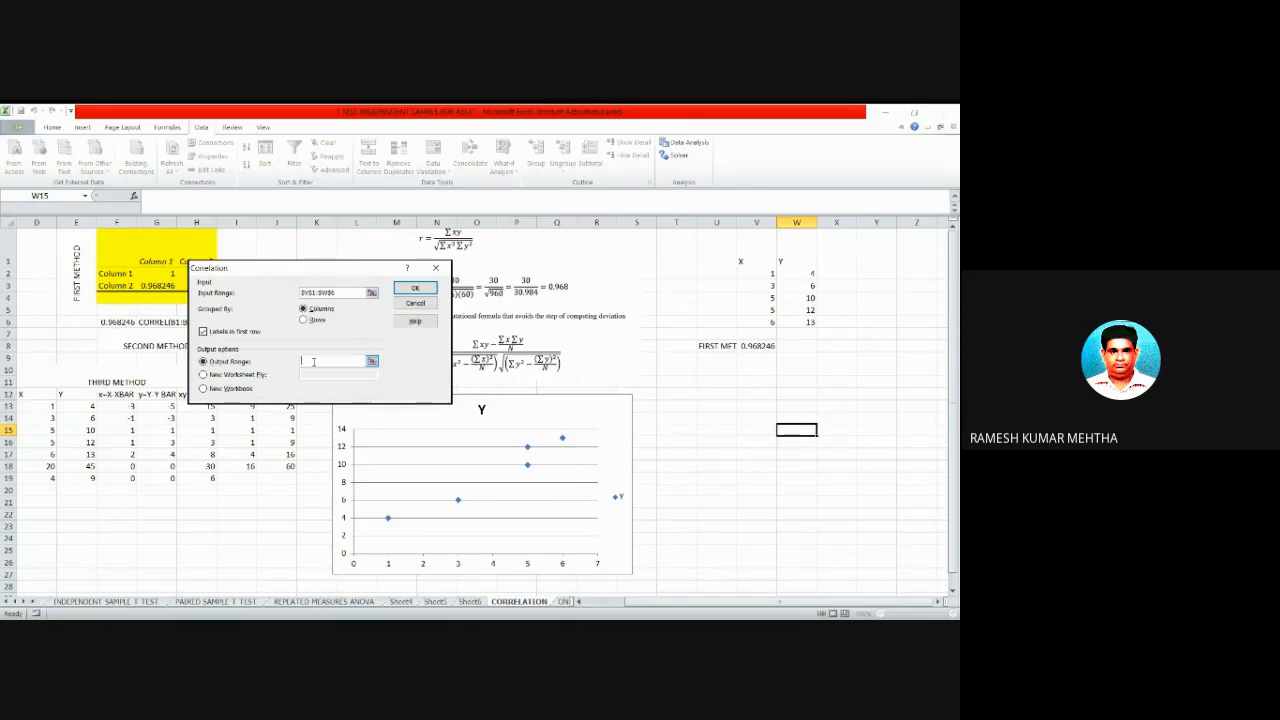
{"action": "left_click", "coordinate": [752, 383]}
{"action": "left_click", "coordinate": [426, 290]}
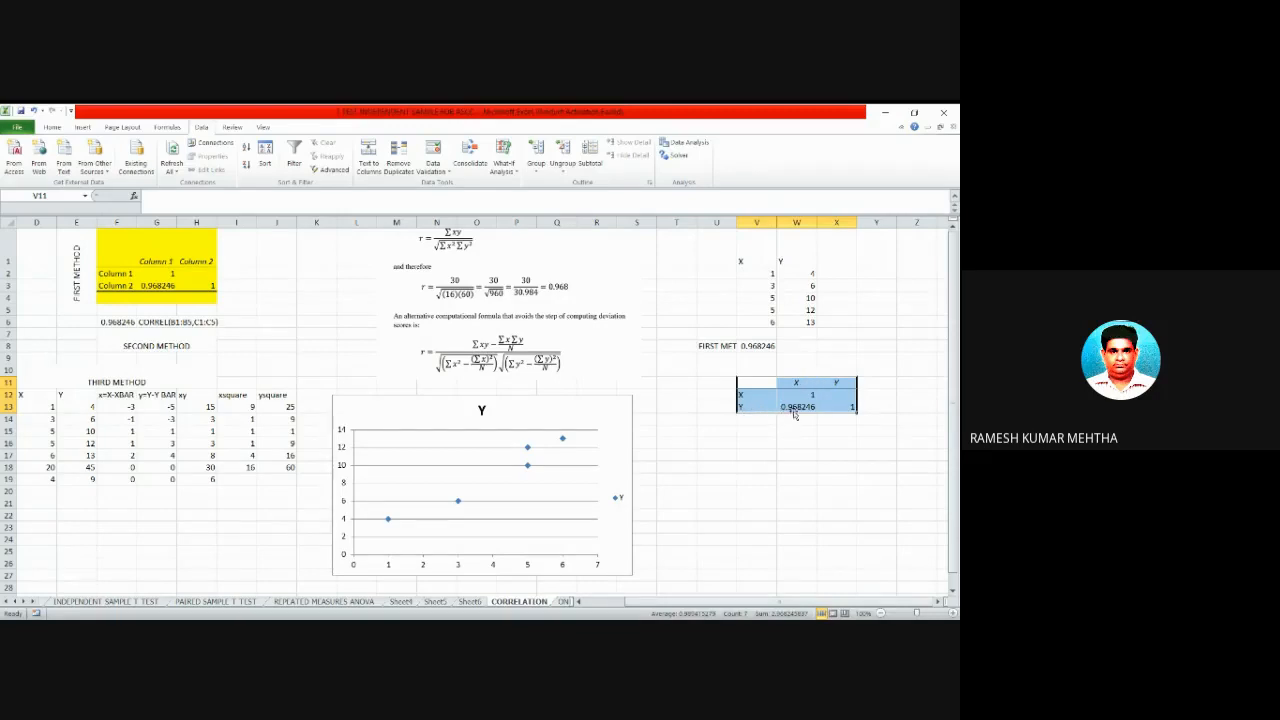
Compare the CORREL result in V8 with the matrix coefficient in W13, and select the Y scatter chart.
{"action": "left_click", "coordinate": [755, 348]}
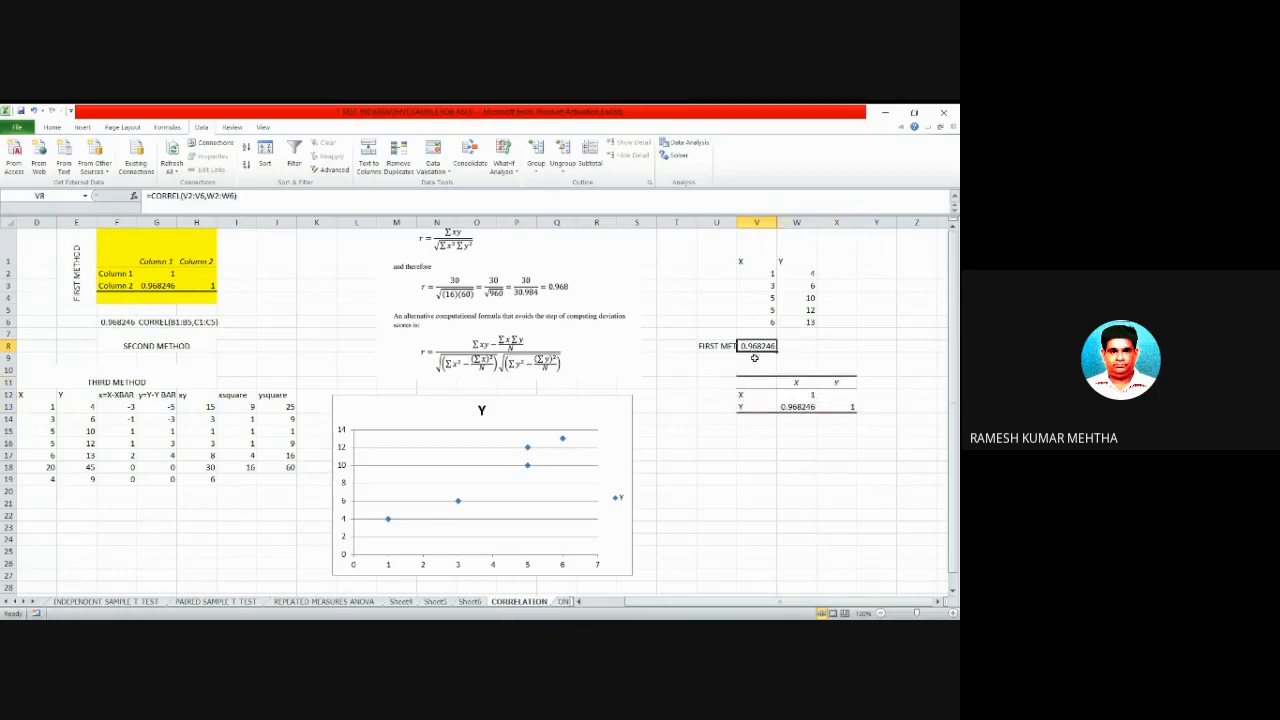
{"action": "left_click", "coordinate": [794, 407]}
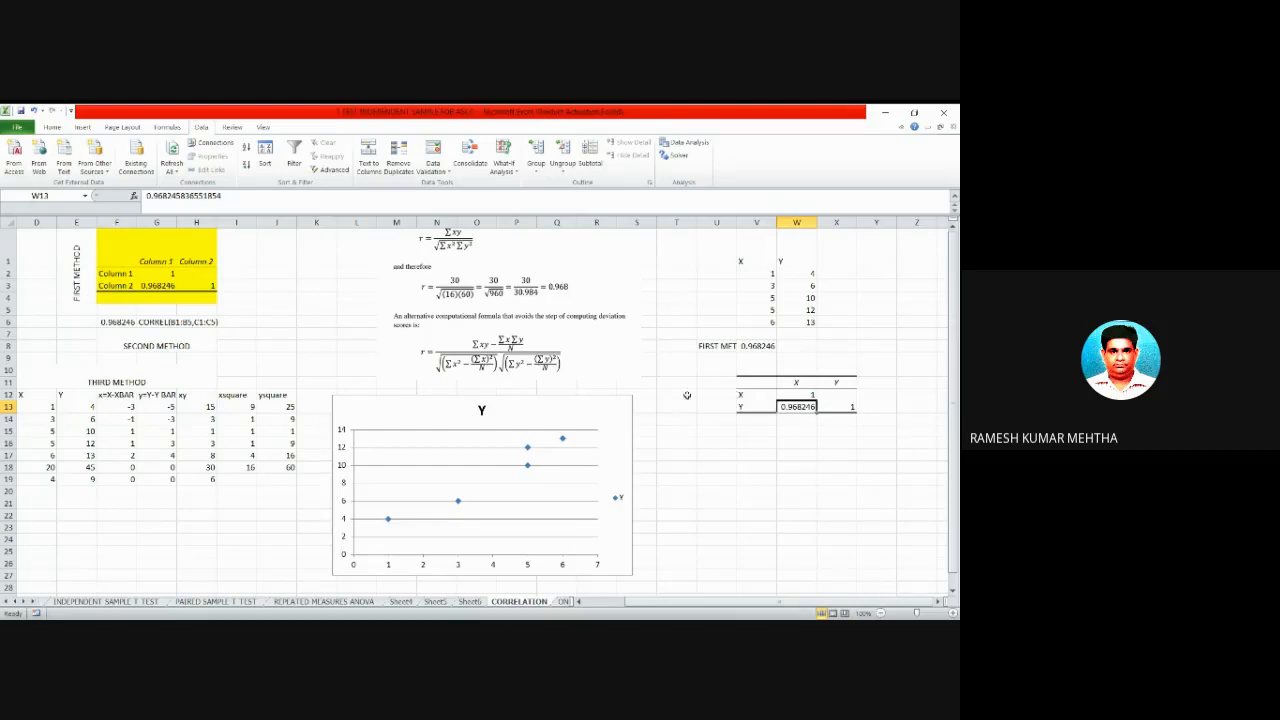
{"action": "left_click", "coordinate": [519, 438]}
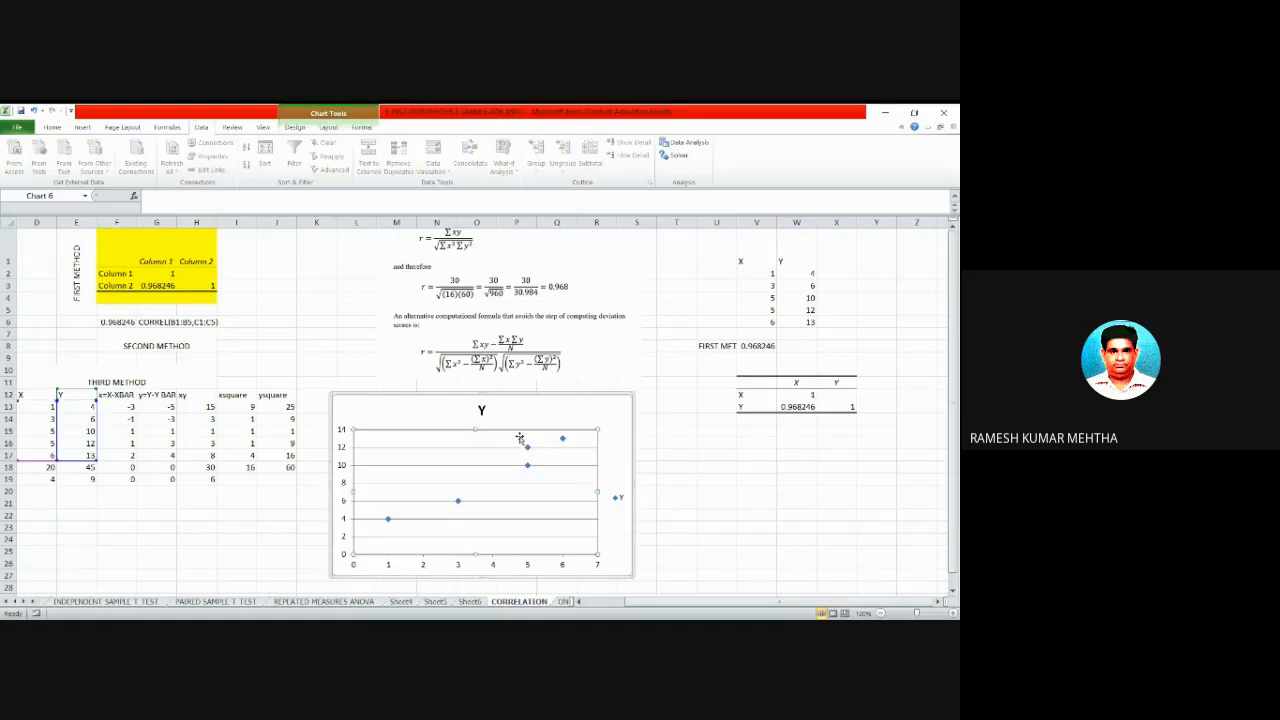
Delete the Y scatter chart and stretch the correlation formula picture down to row 16.
{"action": "left_click", "coordinate": [332, 400]}
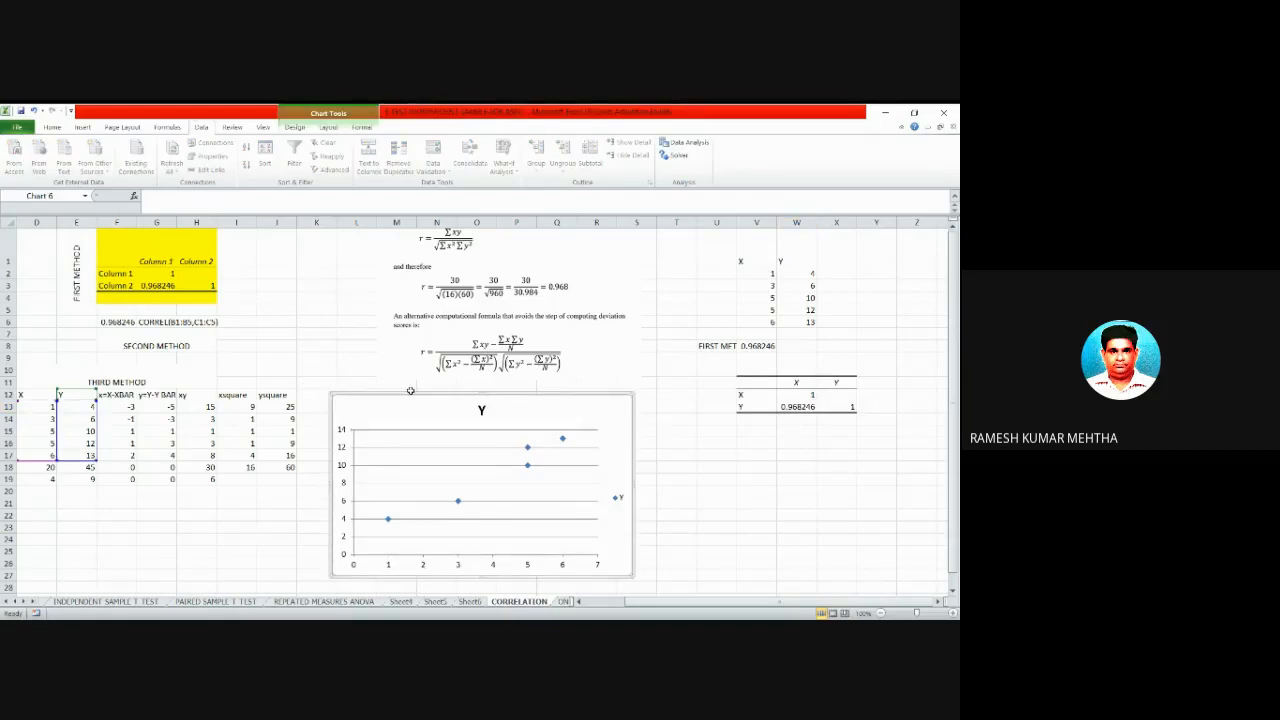
{"action": "key", "text": "Delete"}
{"action": "left_click", "coordinate": [439, 298]}
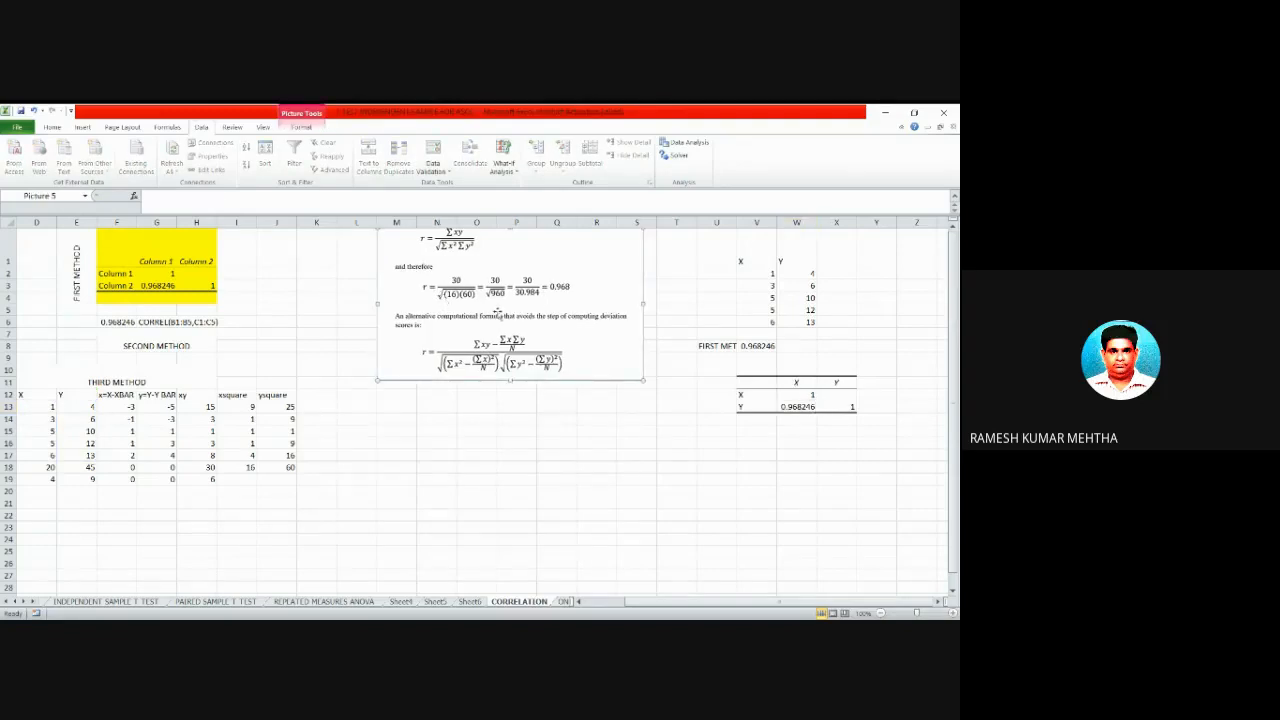
{"action": "key", "text": "alt+Tab"}
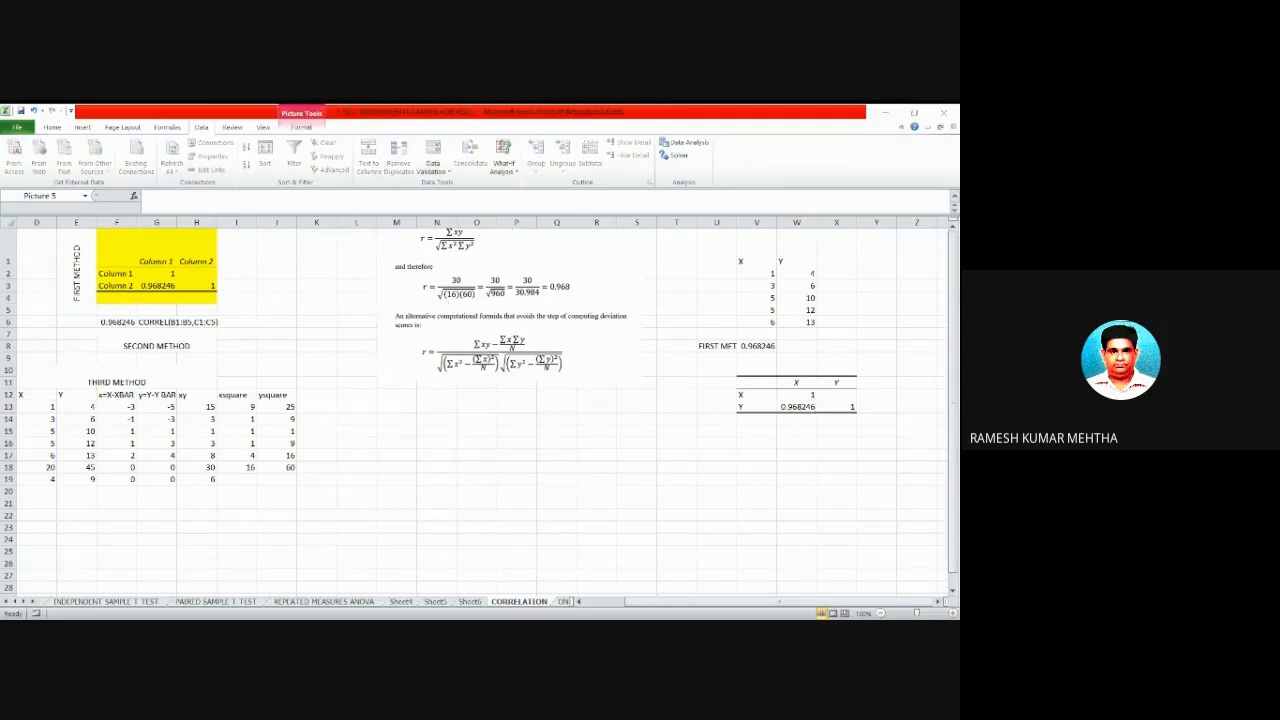
{"action": "left_click", "coordinate": [510, 362]}
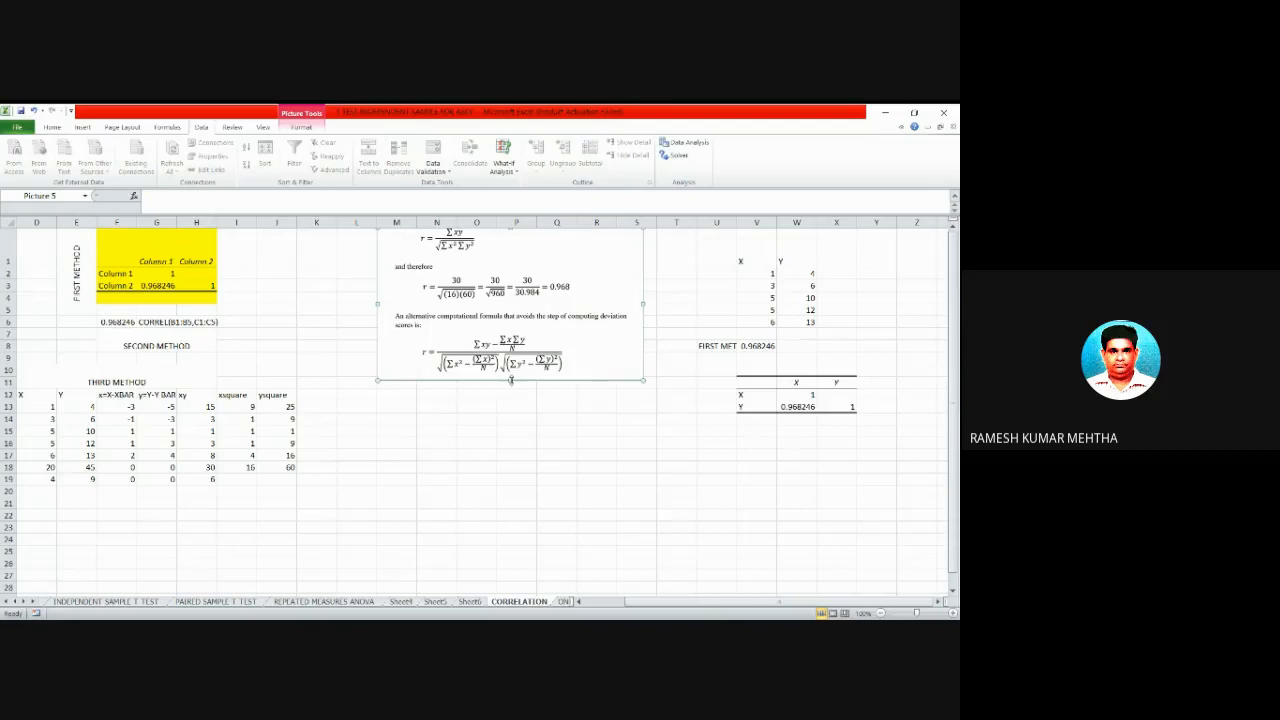
{"action": "left_click_drag", "start_coordinate": [511, 380], "coordinate": [510, 442]}
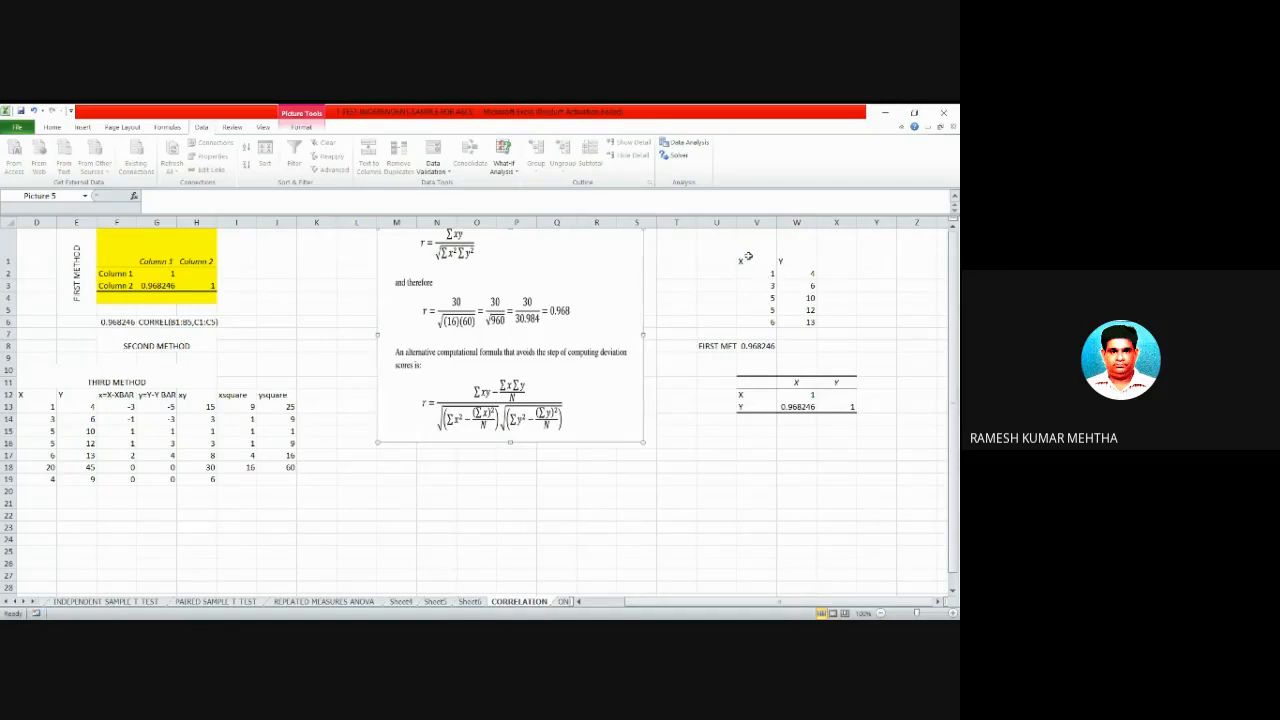
Copy the X and Y data in V1:W7 to a new table starting at M19.
{"action": "left_click_drag", "start_coordinate": [748, 256], "coordinate": [812, 332]}
{"action": "key", "text": "ctrl+c"}
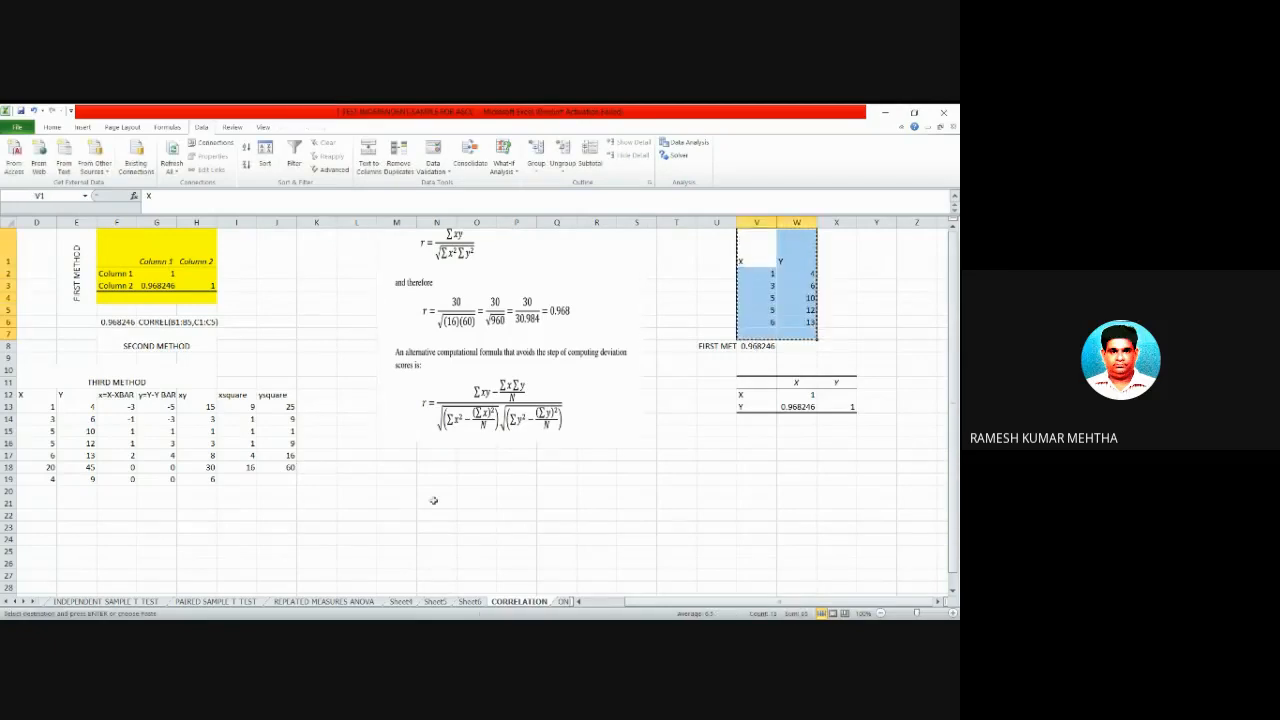
{"action": "left_click", "coordinate": [388, 479]}
{"action": "key", "text": "ctrl+v"}
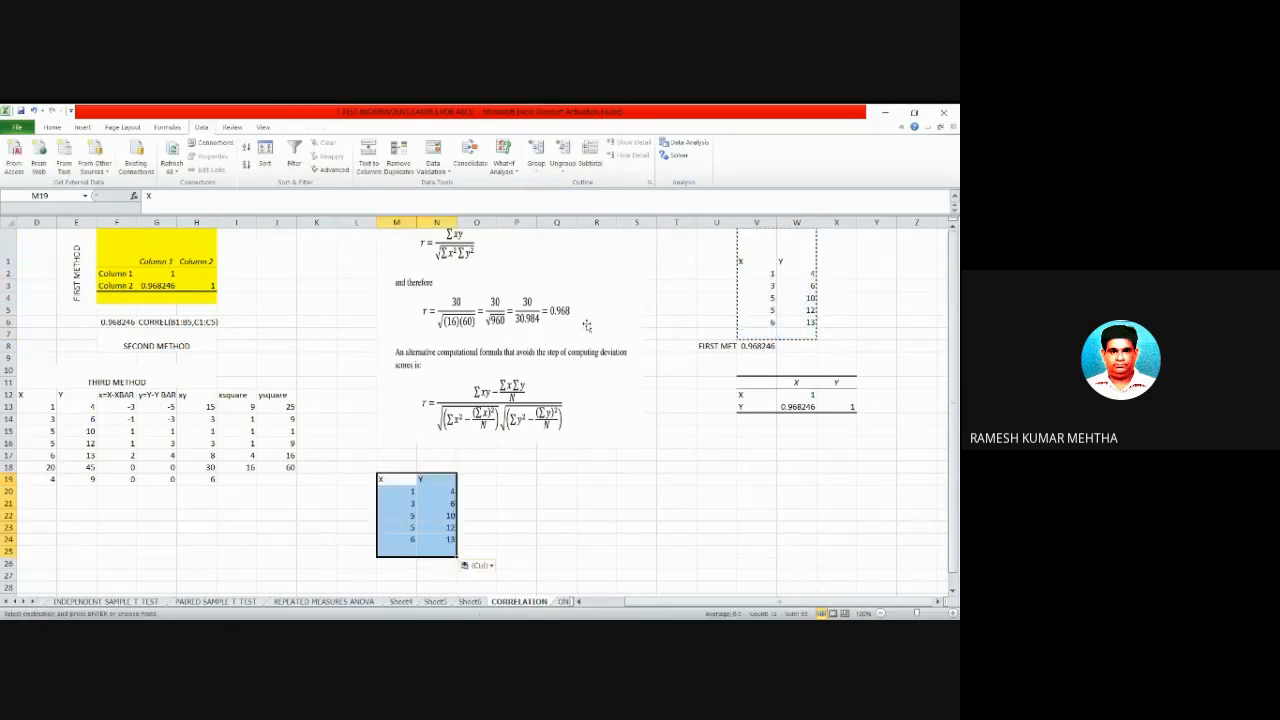
{"action": "left_click", "coordinate": [487, 479]}
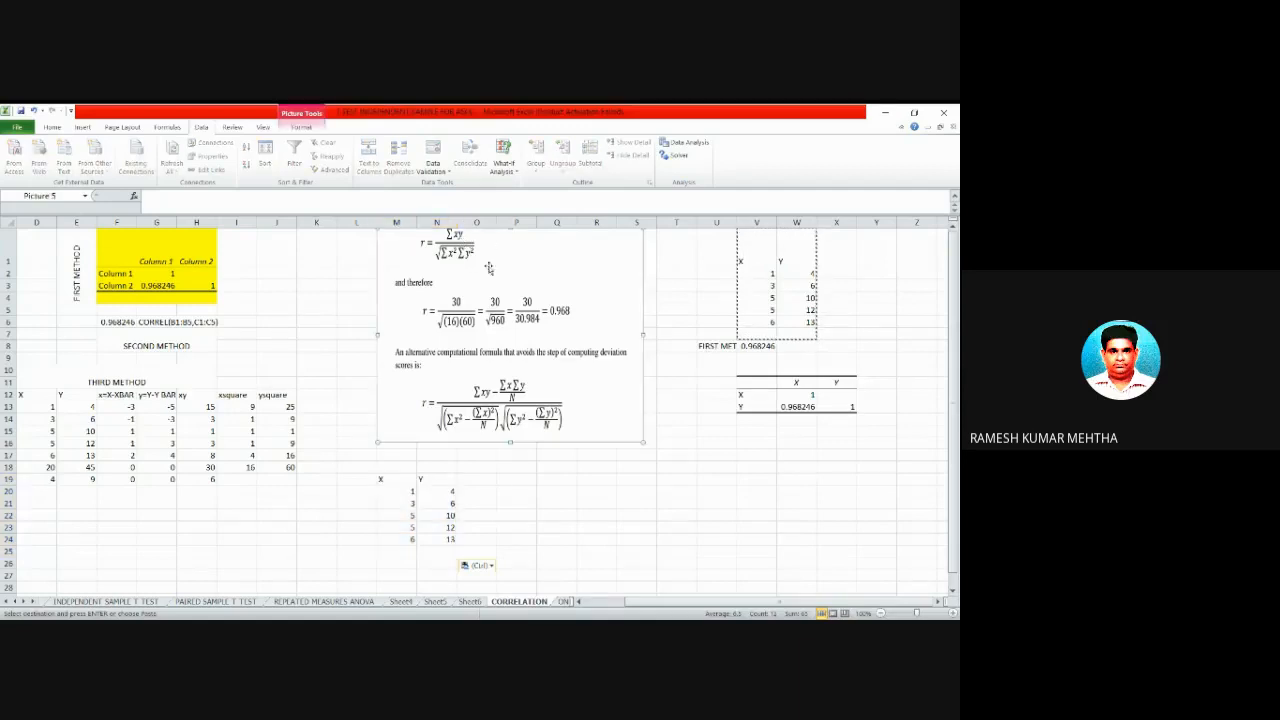
{"action": "type", "text": "XY"}
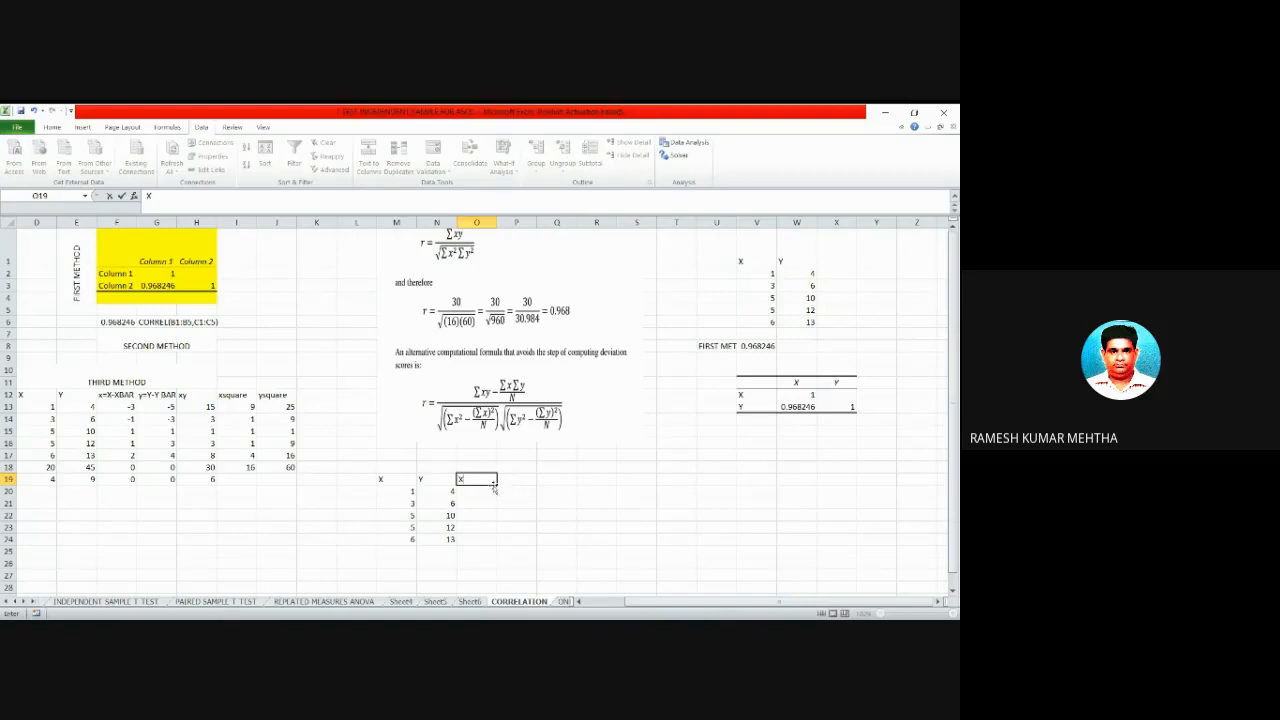
{"action": "key", "text": "BackSpace"}
{"action": "left_click", "coordinate": [392, 482]}
{"action": "left_click", "coordinate": [445, 480]}
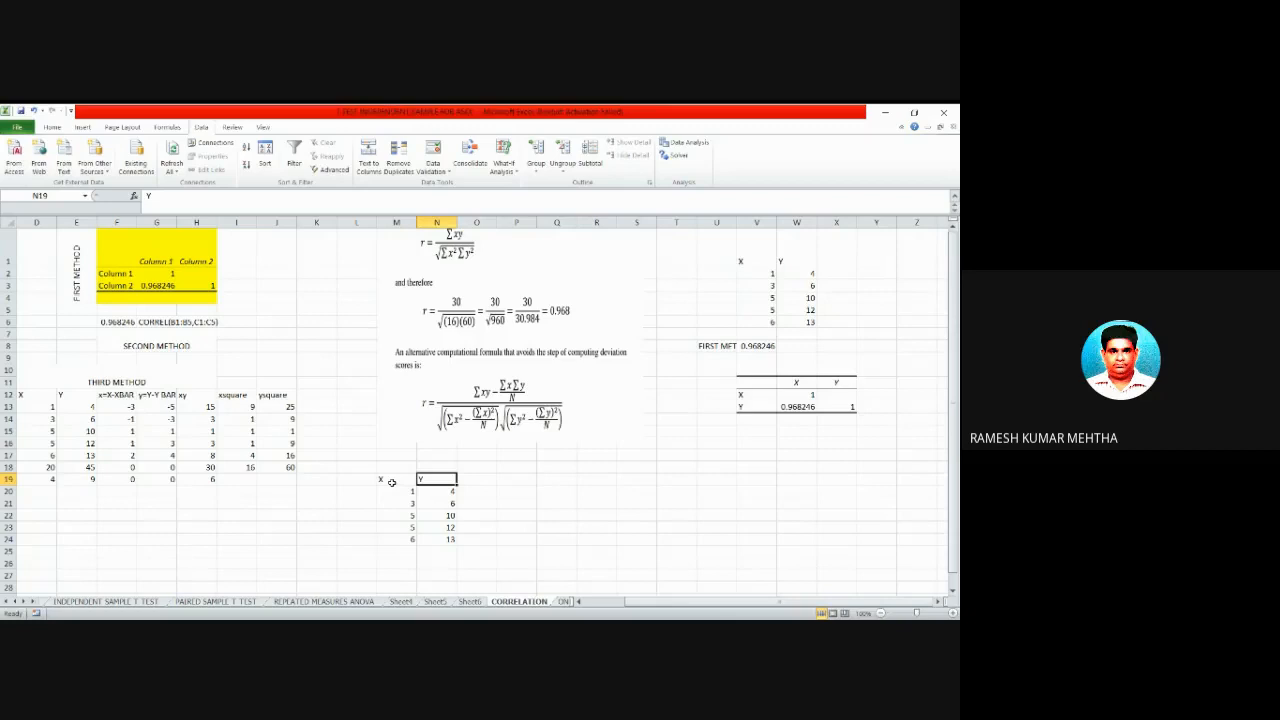
Calculate the average of the X values M20:M24 in M25 and label the row AVERAGE in L25.
{"action": "left_click", "coordinate": [396, 551]}
{"action": "type", "text": "="}
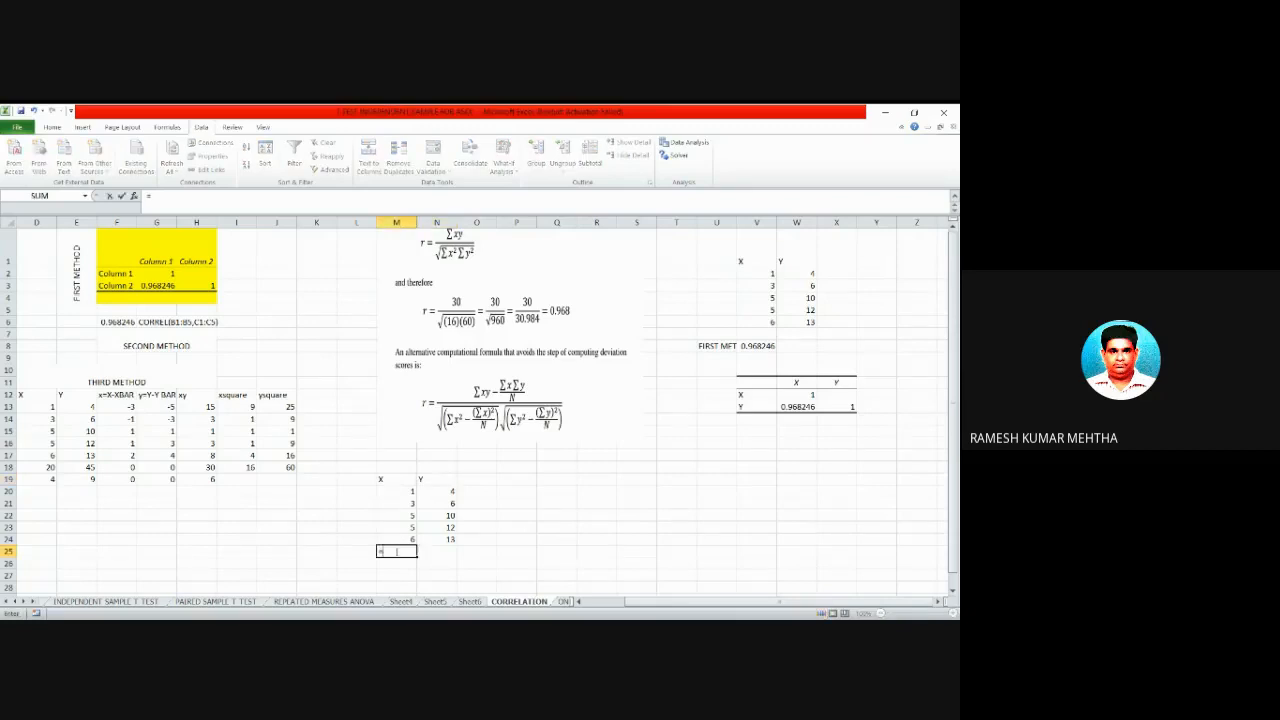
{"action": "type", "text": "AVERAG"}
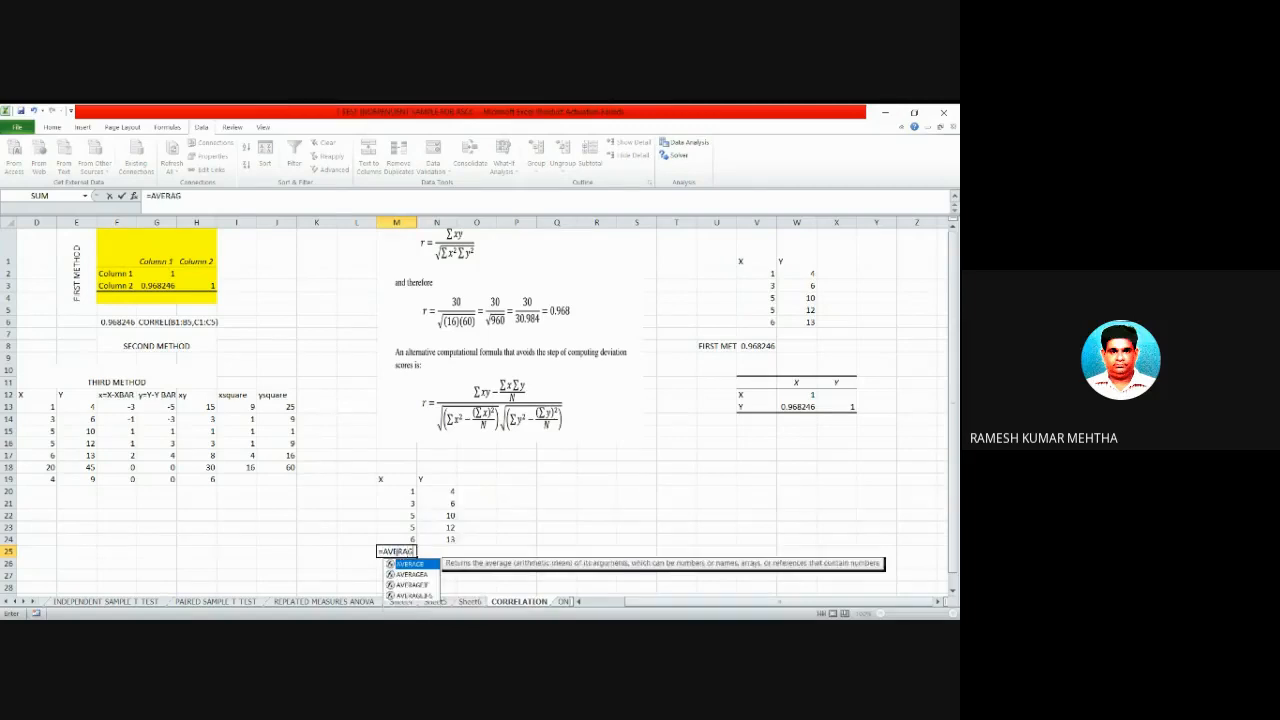
{"action": "type", "text": "E("}
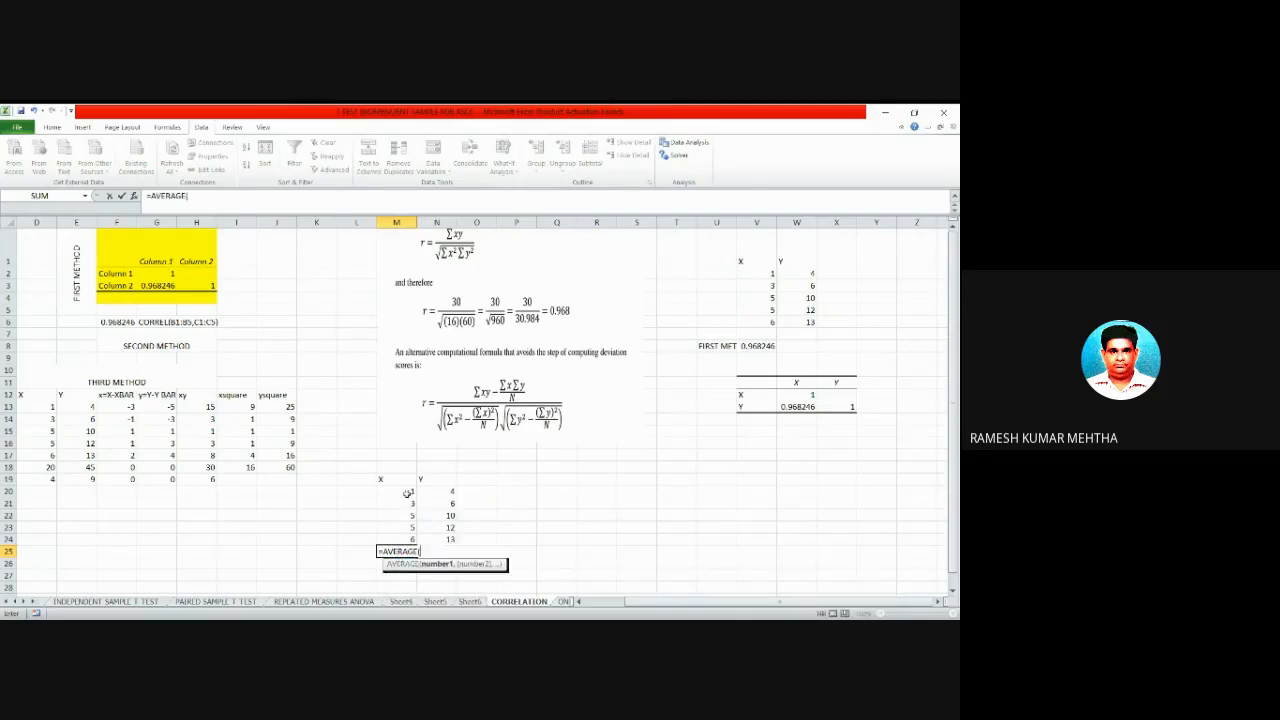
{"action": "left_click_drag", "start_coordinate": [406, 492], "coordinate": [409, 540]}
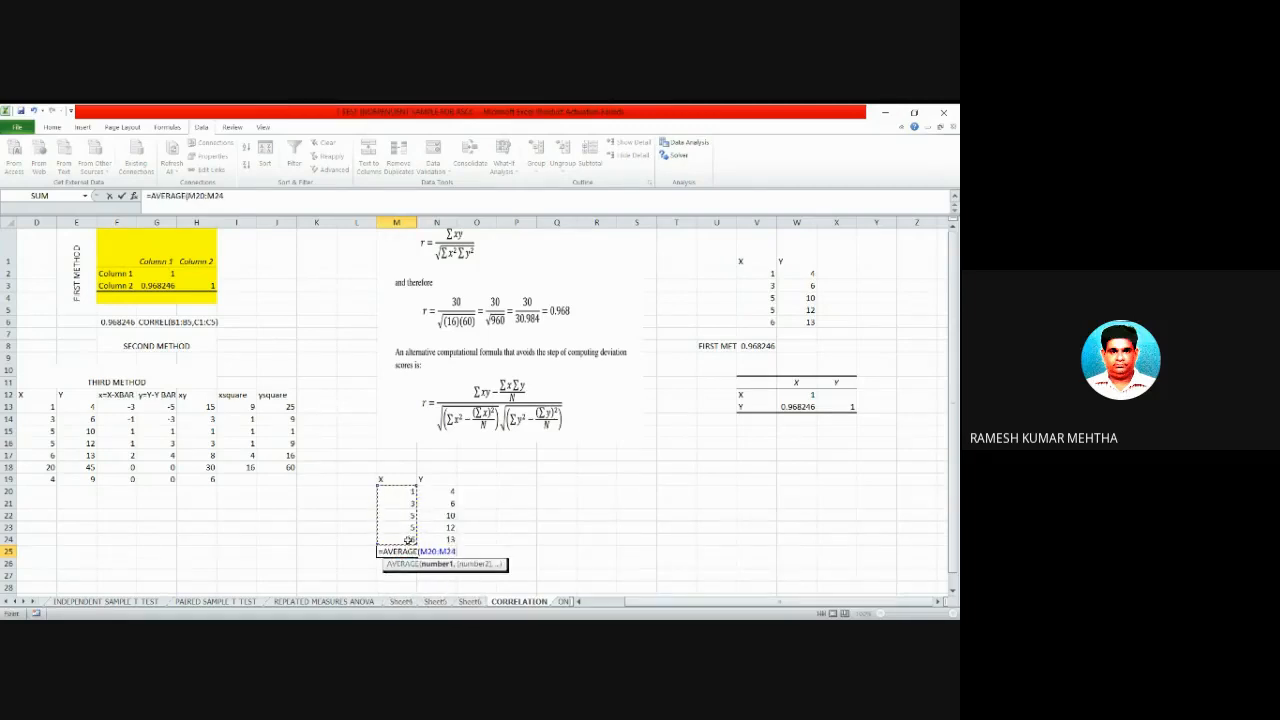
{"action": "key", "text": "Return"}
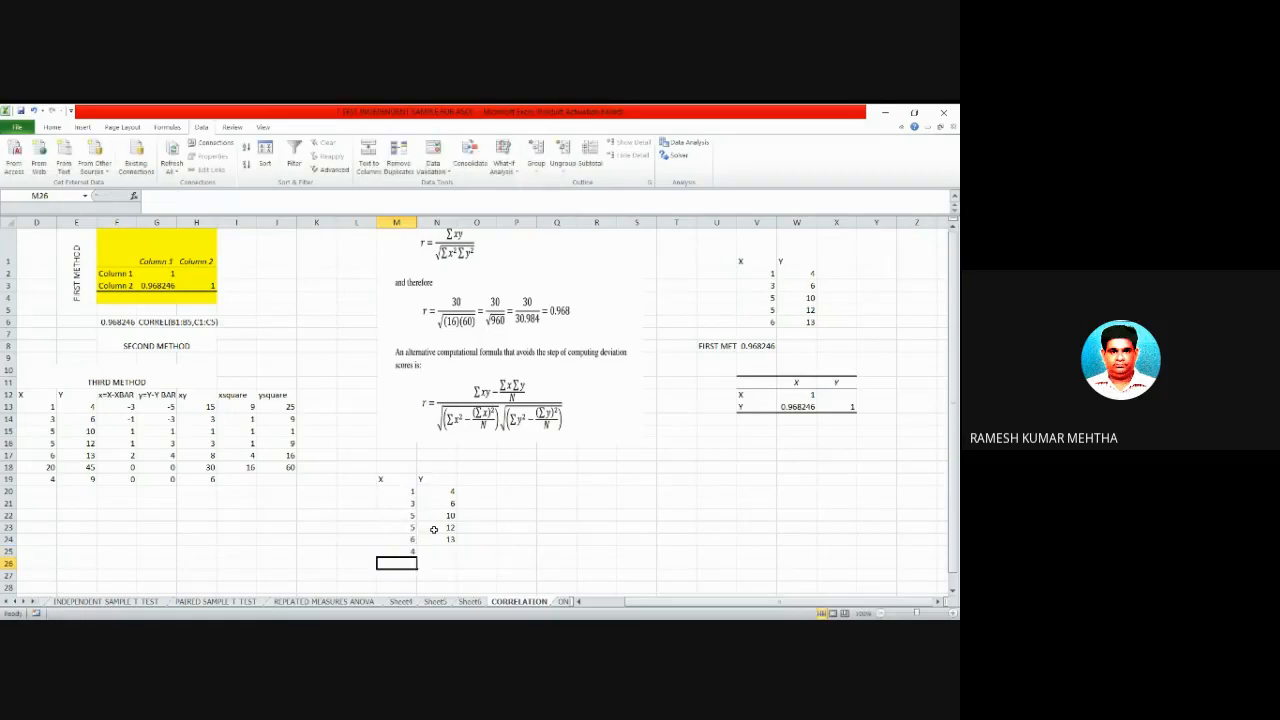
{"action": "left_click", "coordinate": [355, 558]}
{"action": "type", "text": "AVERAGE"}
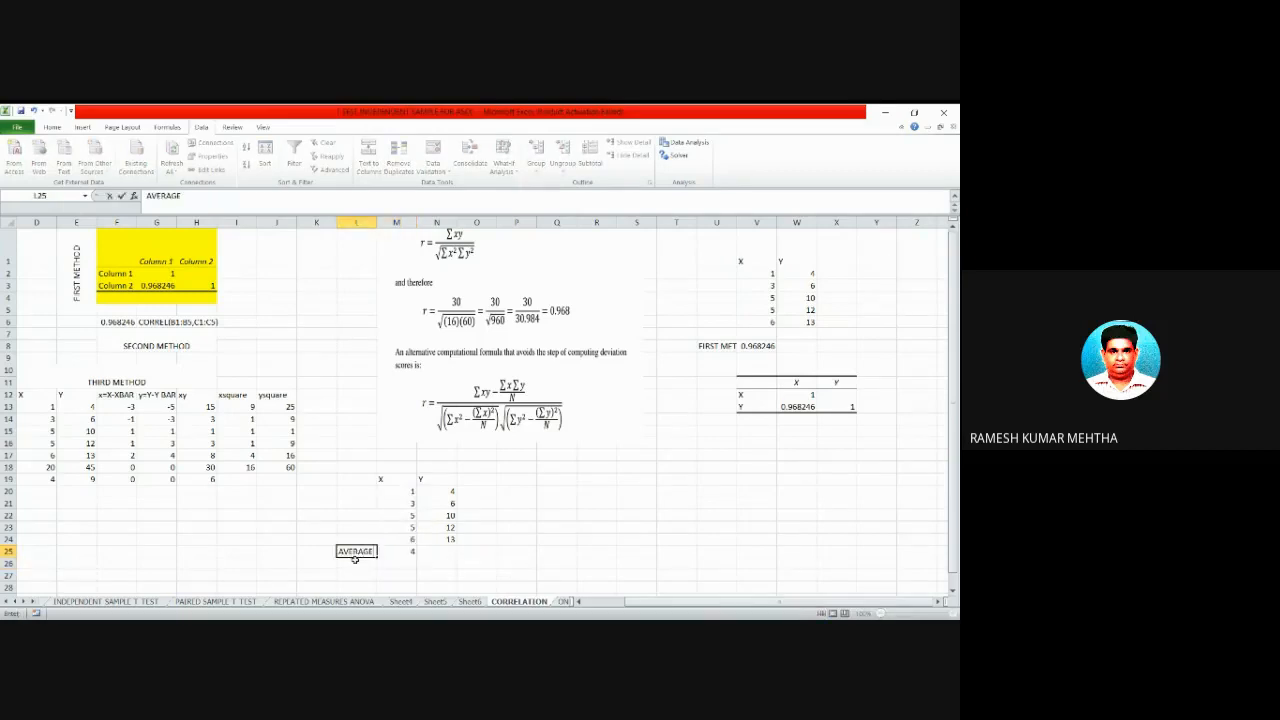
Calculate the average of the Y values N20:N24 in N25.
{"action": "left_click", "coordinate": [436, 551]}
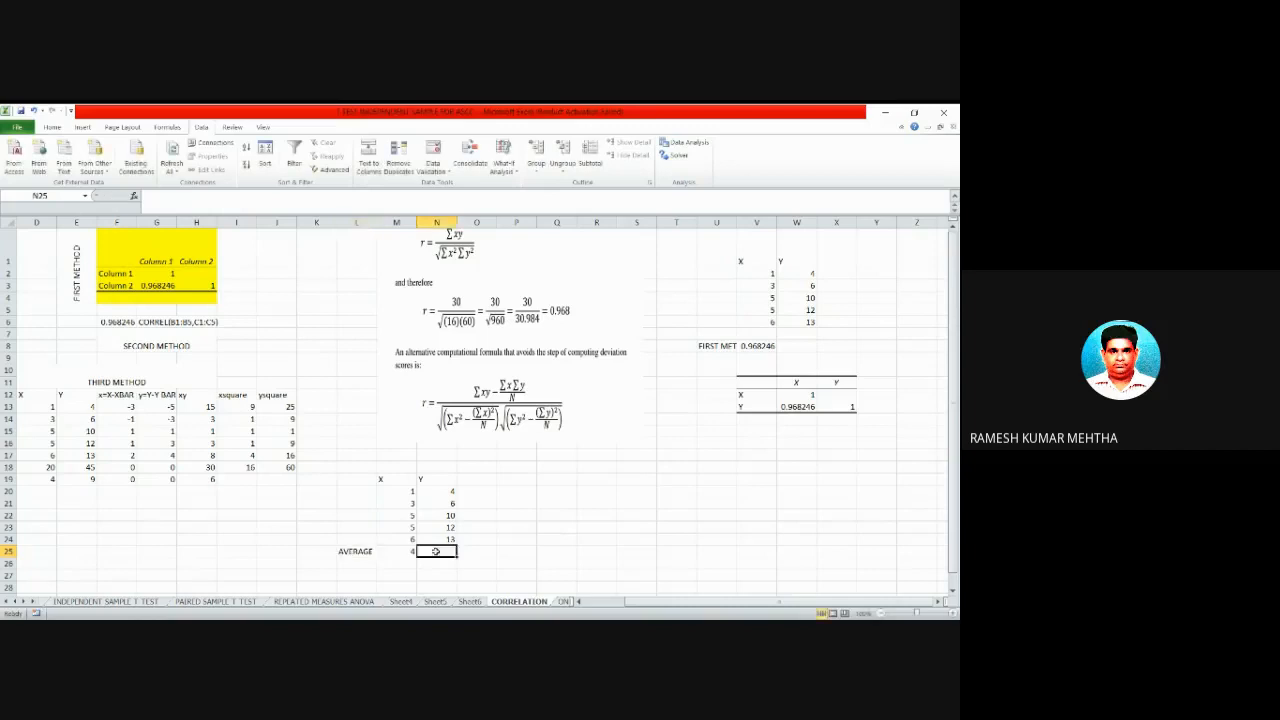
{"action": "type", "text": "=AVERAGE("}
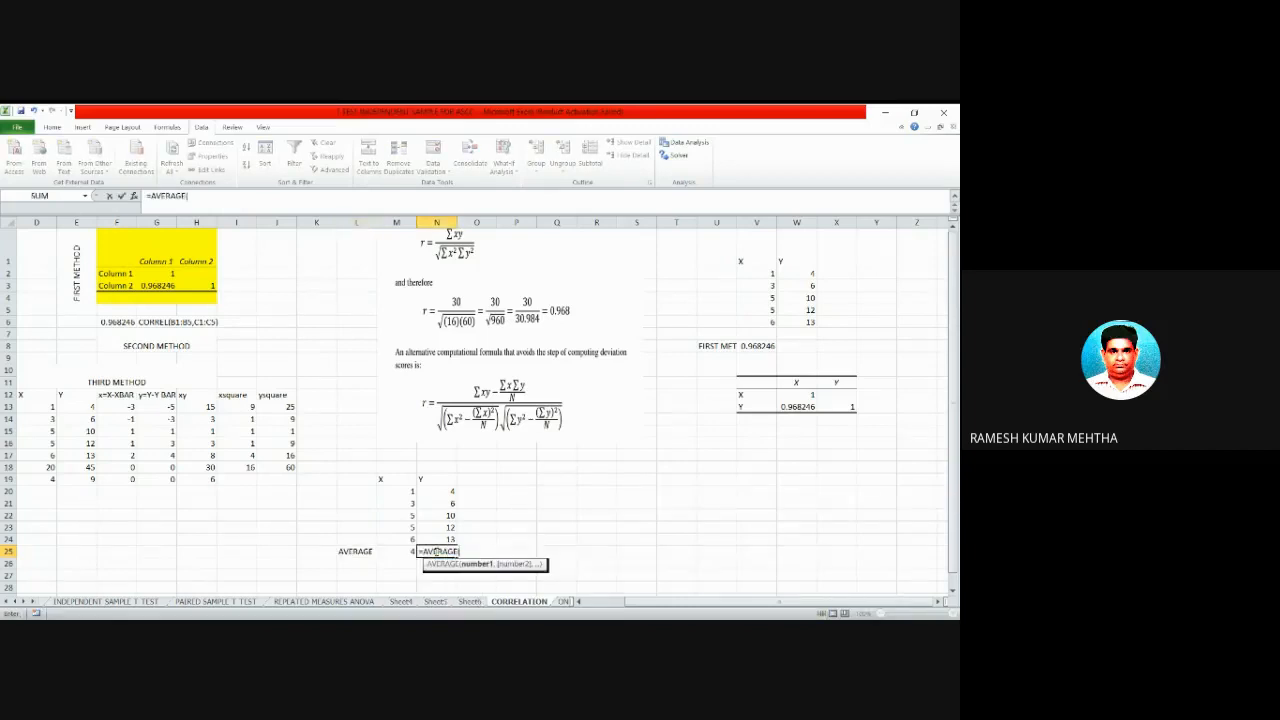
{"action": "left_click_drag", "start_coordinate": [450, 494], "coordinate": [450, 541]}
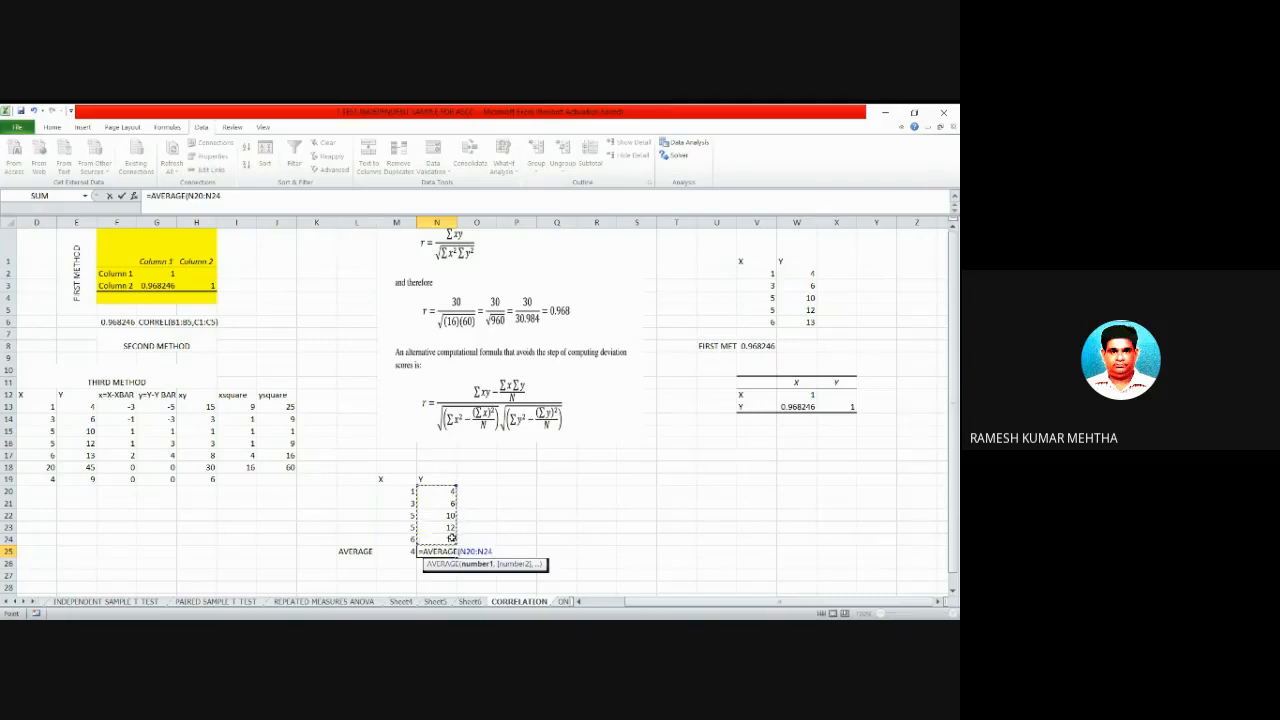
{"action": "type", "text": ")"}
{"action": "key", "text": "Return"}
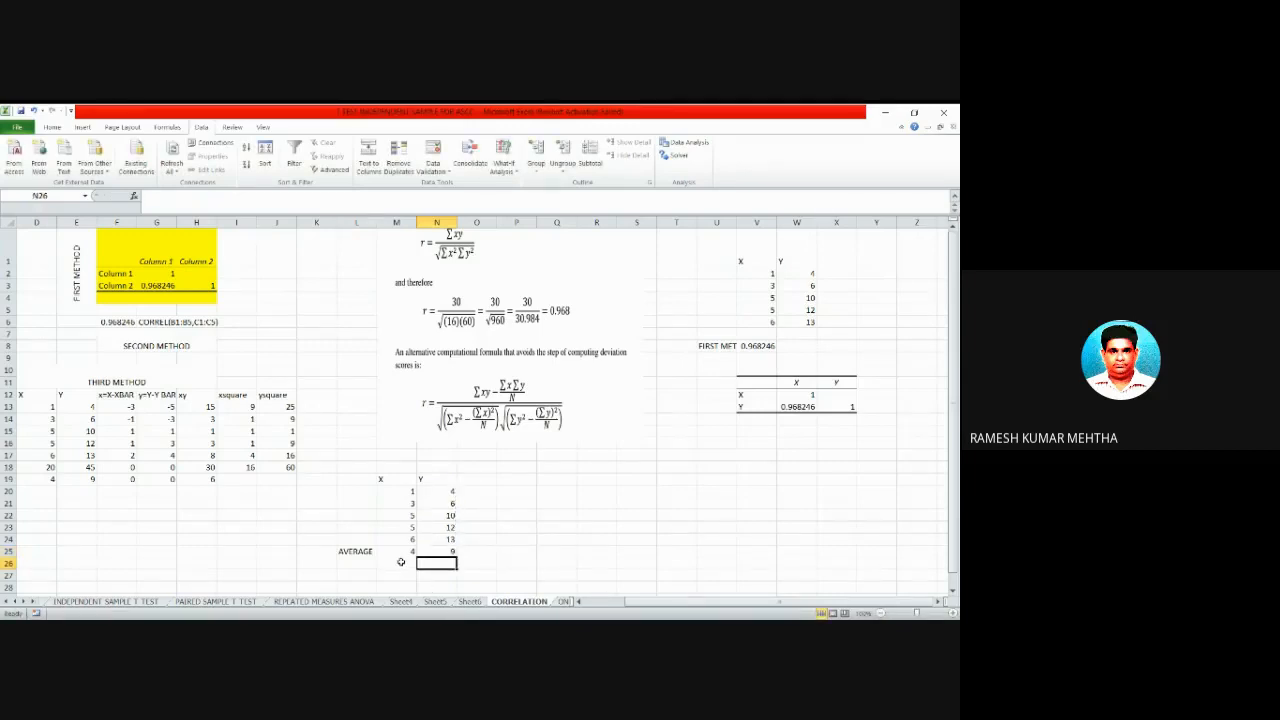
Enter the headings AVERAGE OF X in O19 and AAVERAGE Y in P19.
{"action": "left_click", "coordinate": [474, 479]}
{"action": "type", "text": "AVERA"}
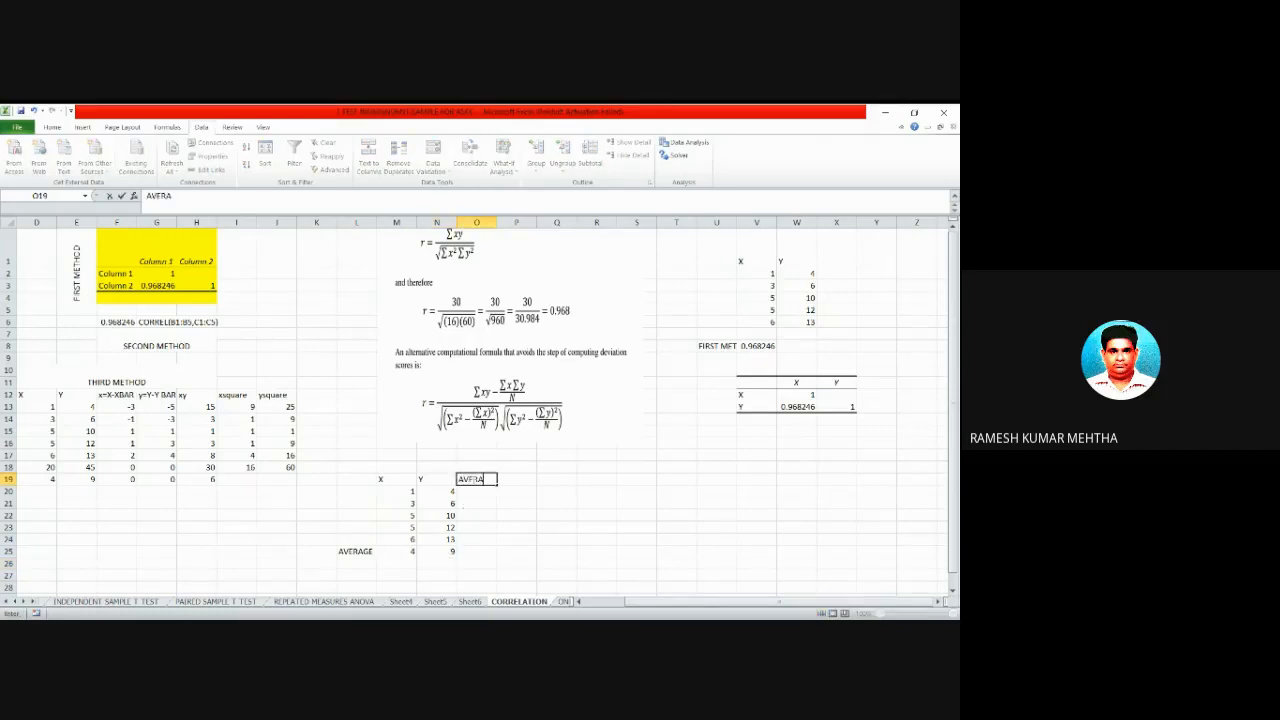
{"action": "type", "text": "GE OF X"}
{"action": "left_click", "coordinate": [596, 515]}
{"action": "left_click", "coordinate": [529, 480]}
{"action": "type", "text": "A"}
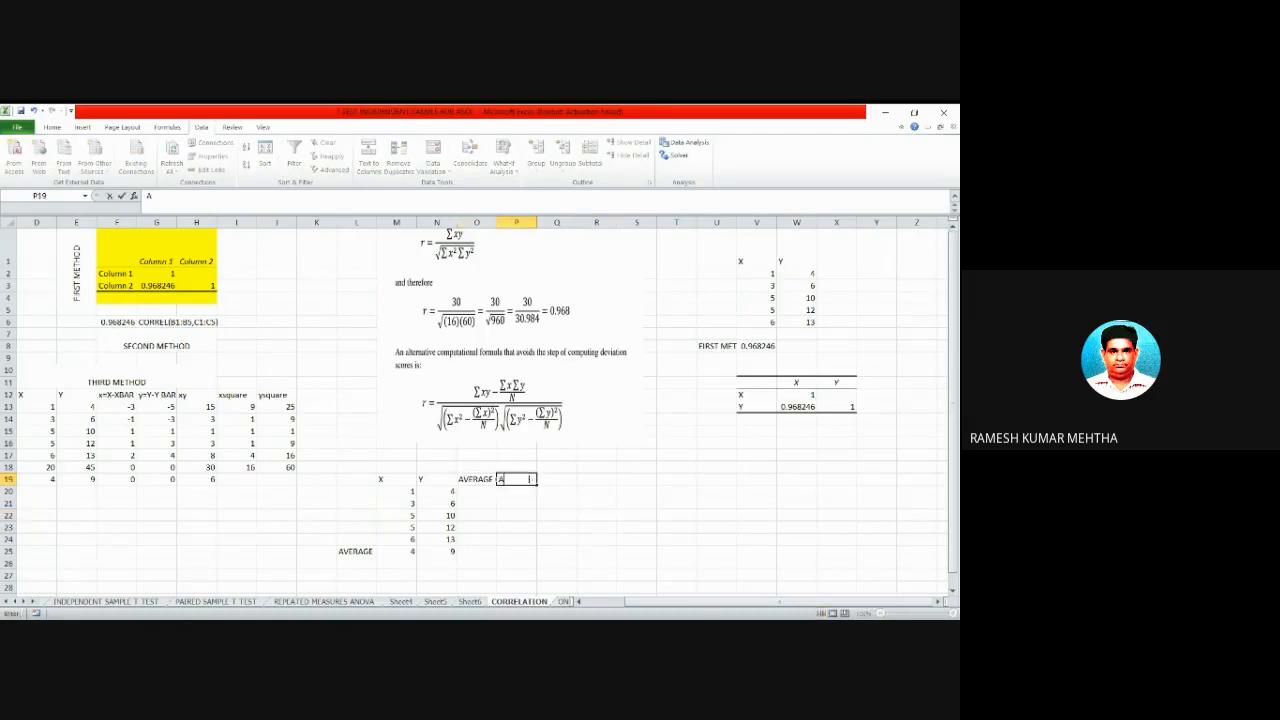
{"action": "type", "text": "AVERAGE Y"}
{"action": "key", "text": "Return"}
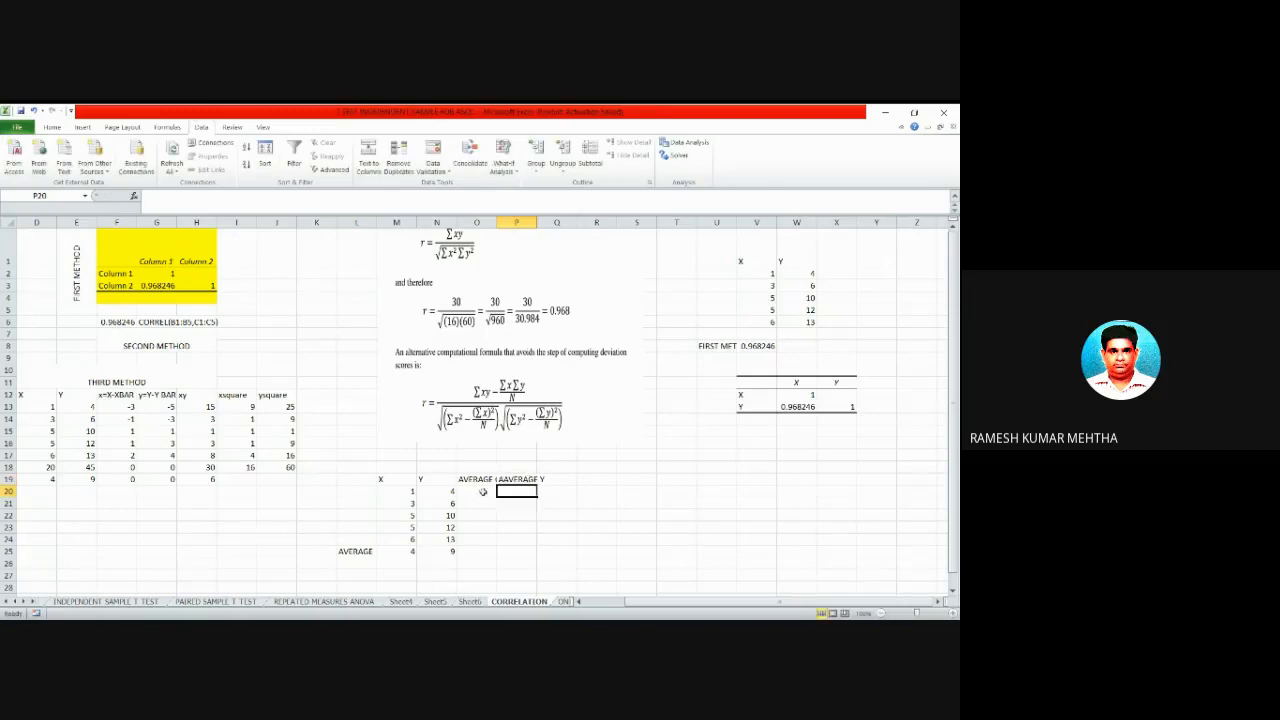
Enter the X average 4 in O20 and the Y average 9 in P20.
{"action": "left_click", "coordinate": [483, 492]}
{"action": "type", "text": "4"}
{"action": "key", "text": "Return"}
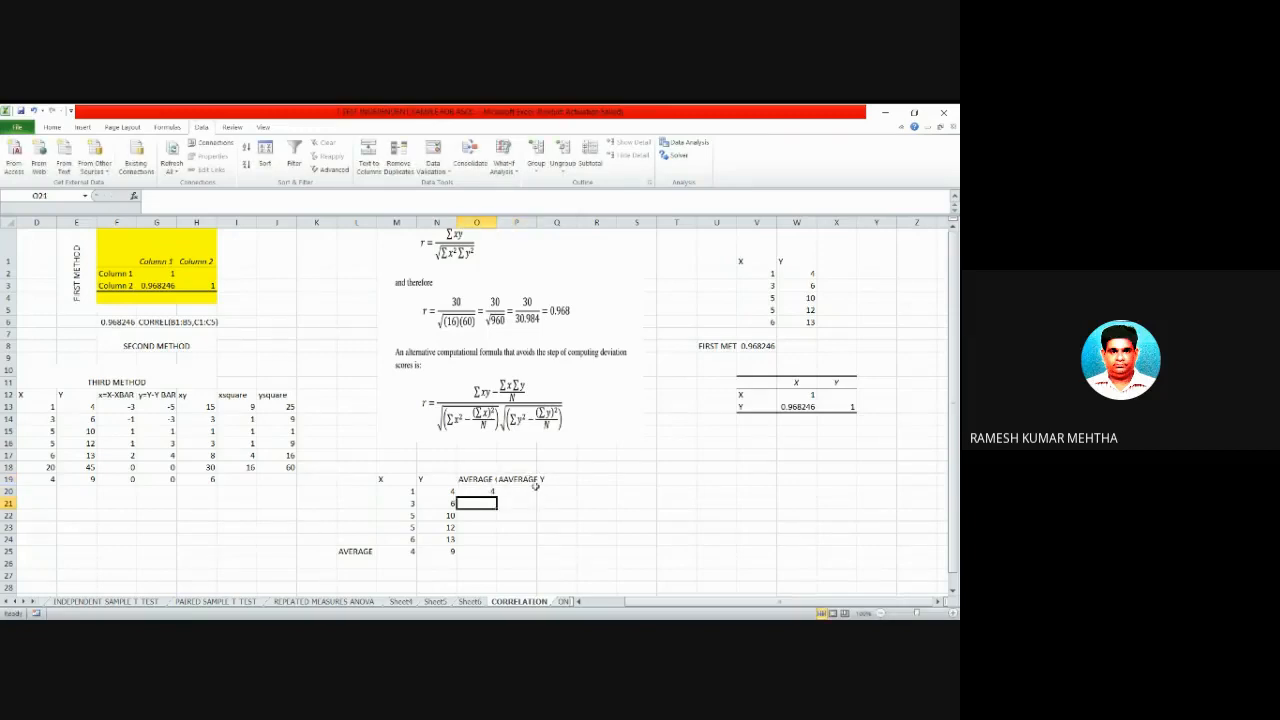
{"action": "left_click", "coordinate": [516, 490]}
{"action": "type", "text": "9"}
{"action": "key", "text": "Return"}
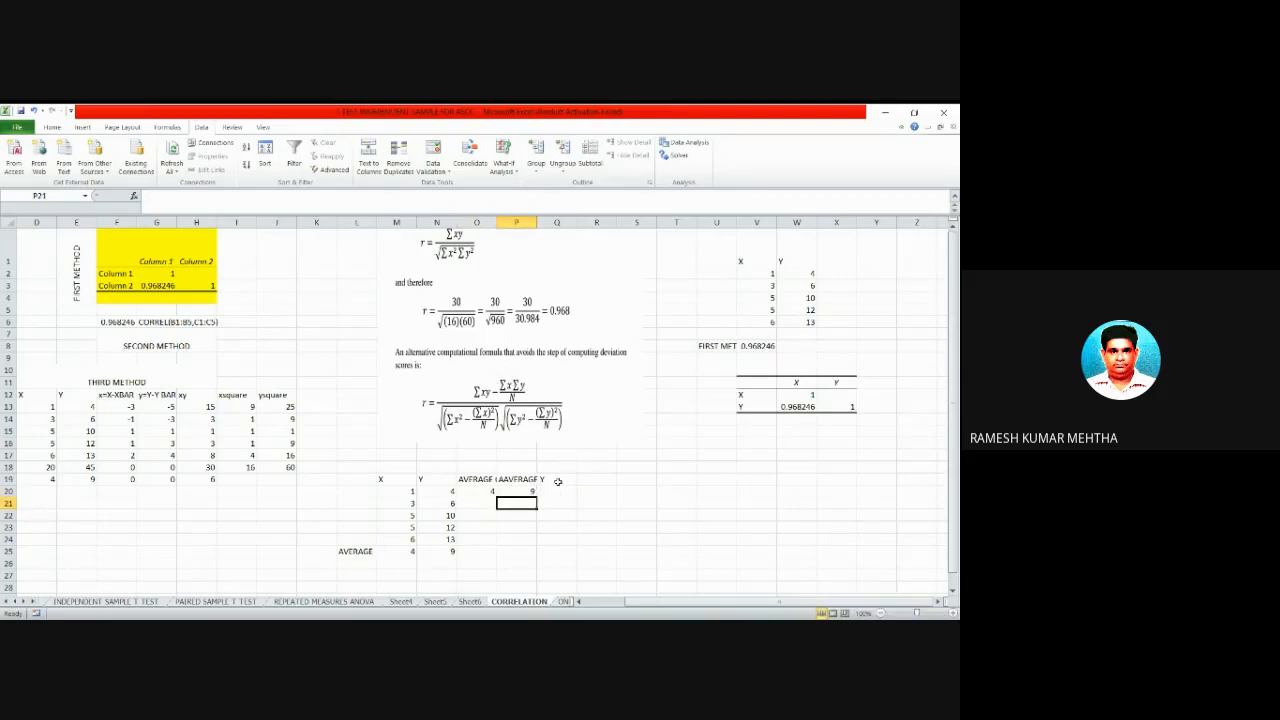
Enter the heading xy in Q19.
{"action": "left_click", "coordinate": [560, 480]}
{"action": "type", "text": "X"}
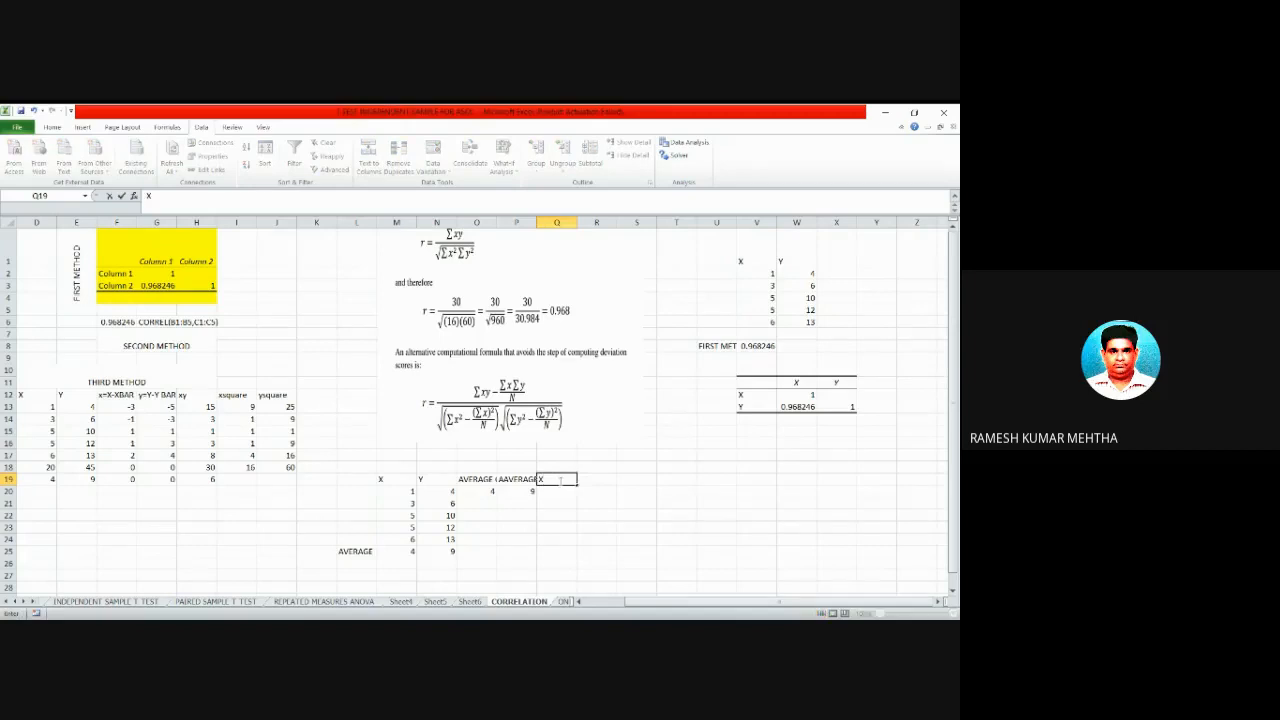
{"action": "key", "text": "BackSpace"}
{"action": "type", "text": "xy"}
{"action": "key", "text": "Return"}
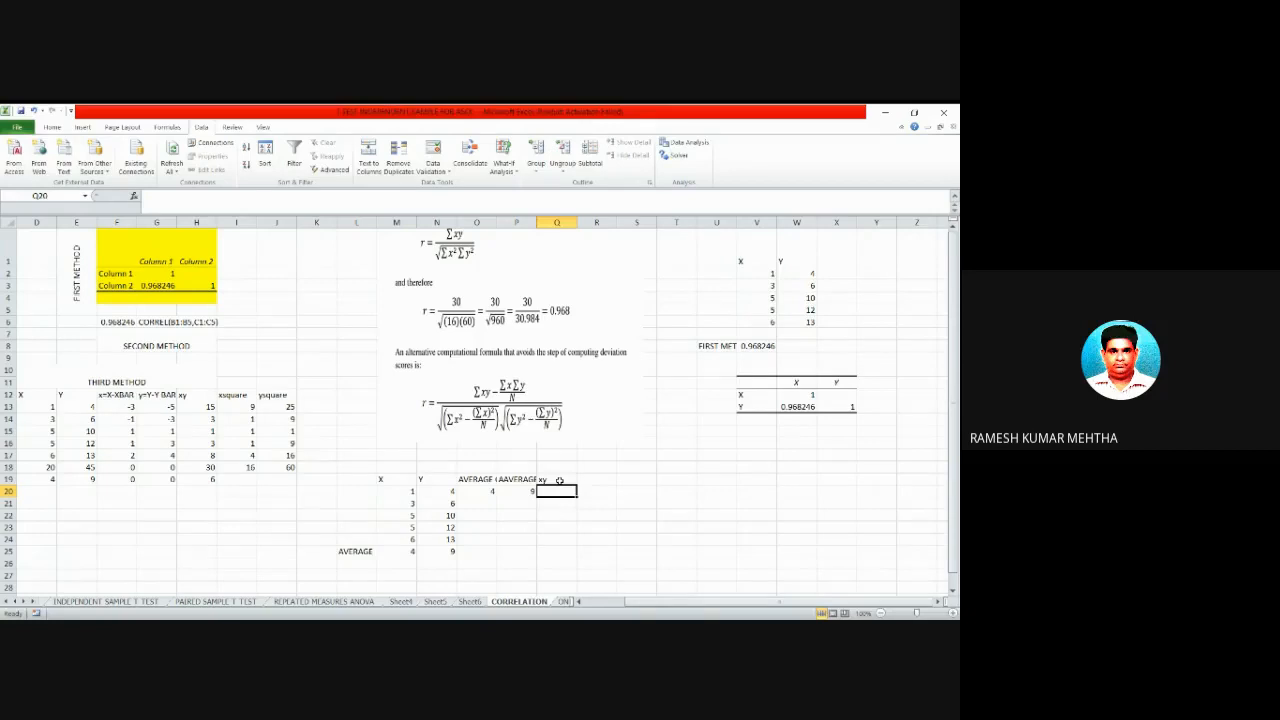
Fill the averages in O20 and P20 down to row 24.
{"action": "left_click", "coordinate": [484, 495]}
{"action": "left_click_drag", "start_coordinate": [496, 497], "coordinate": [493, 542]}
{"action": "left_click", "coordinate": [518, 491]}
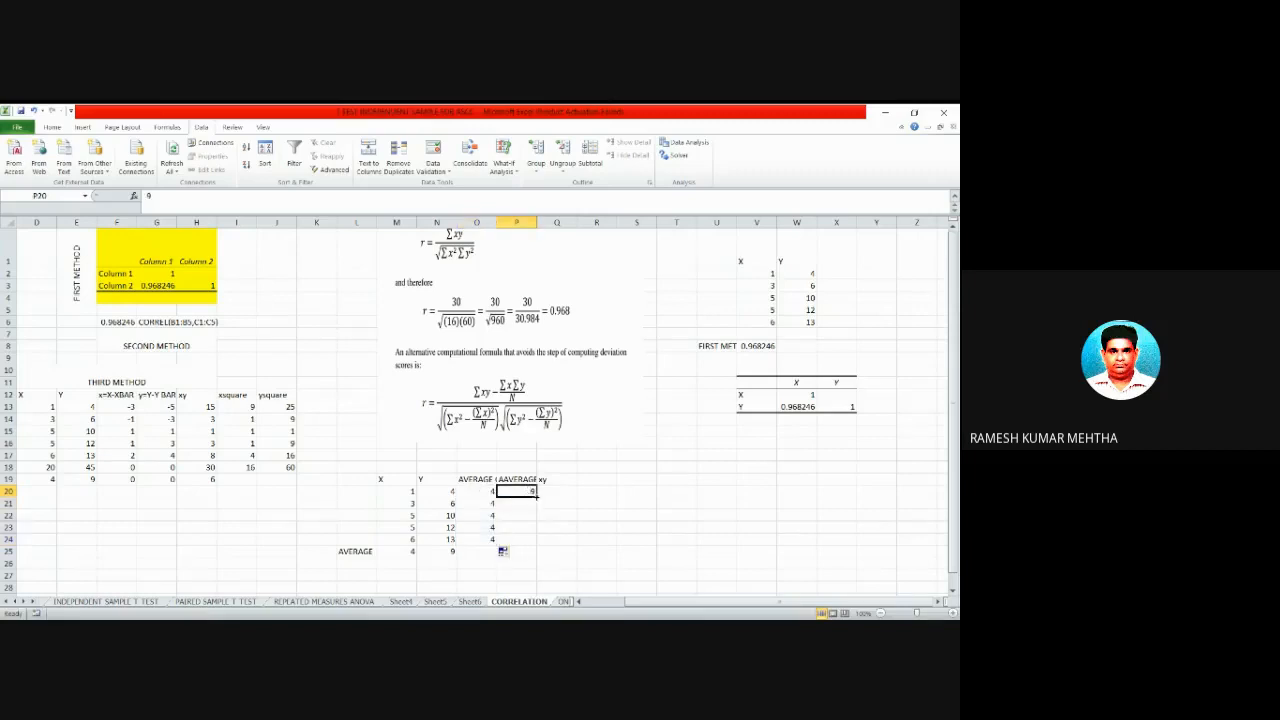
{"action": "left_click_drag", "start_coordinate": [536, 497], "coordinate": [534, 541]}
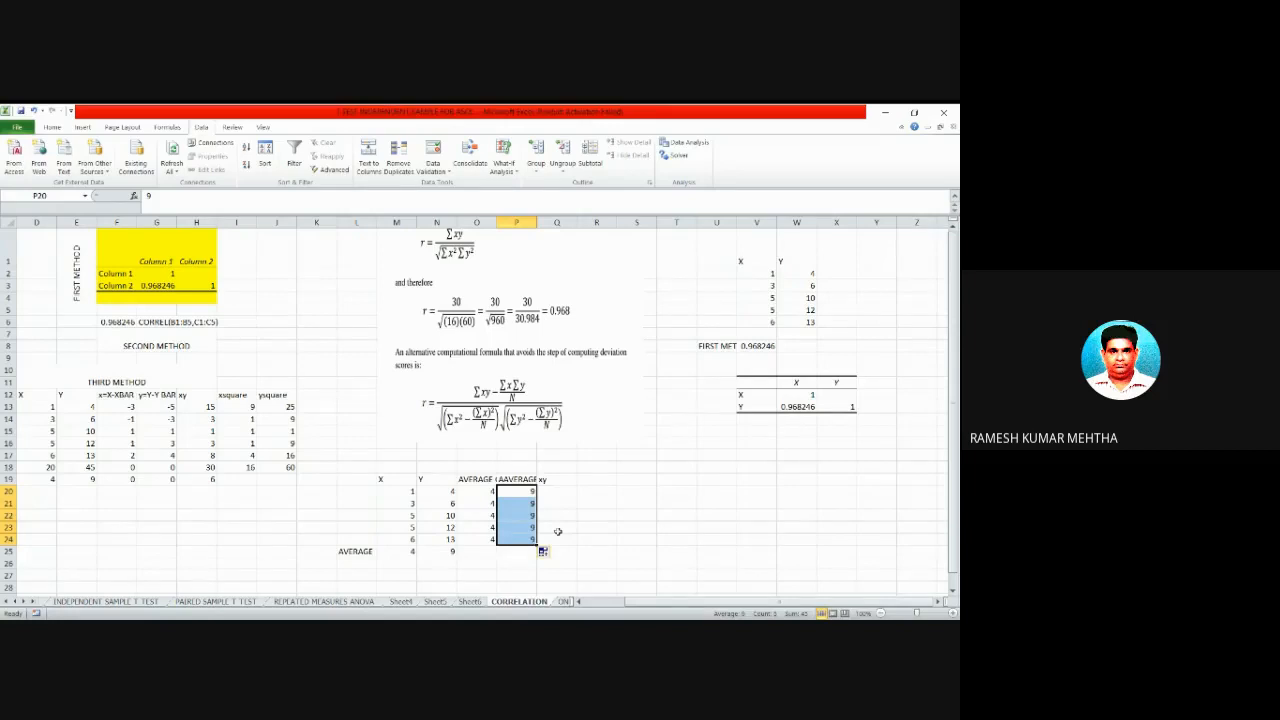
Replace the heading in Q19 with X MINUS A AVERAGE.
{"action": "left_click", "coordinate": [556, 479]}
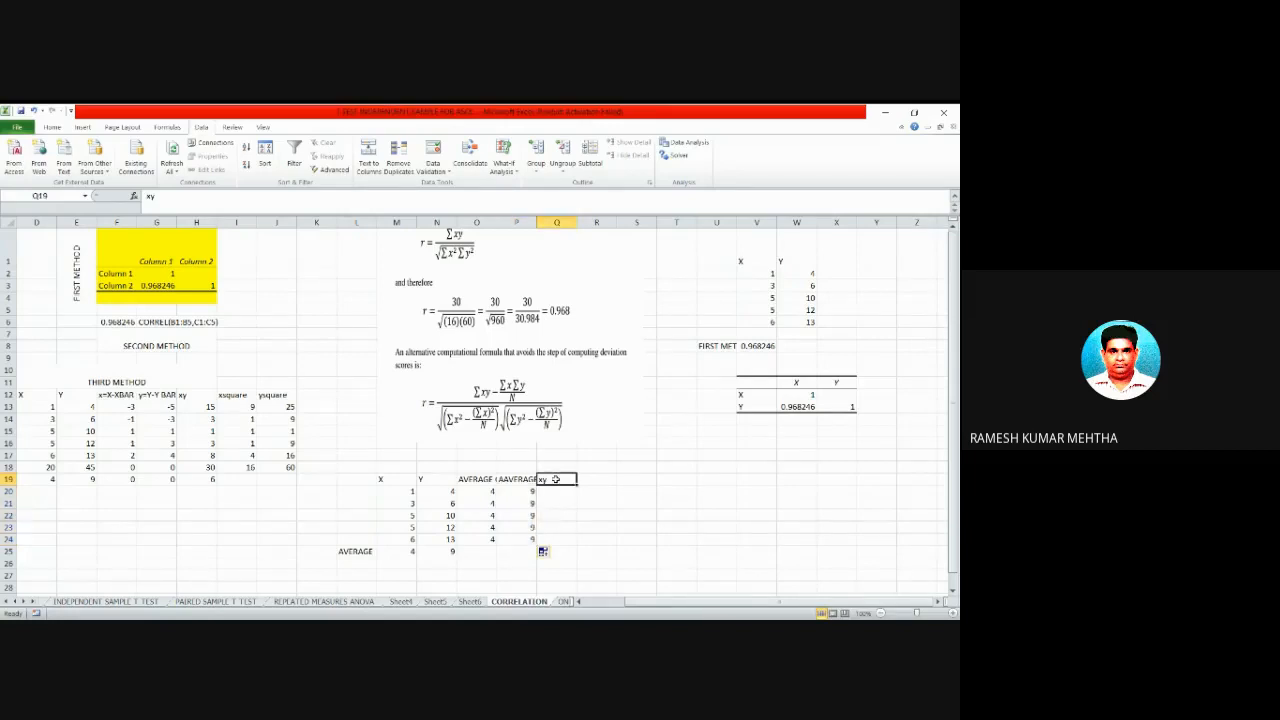
{"action": "type", "text": "x"}
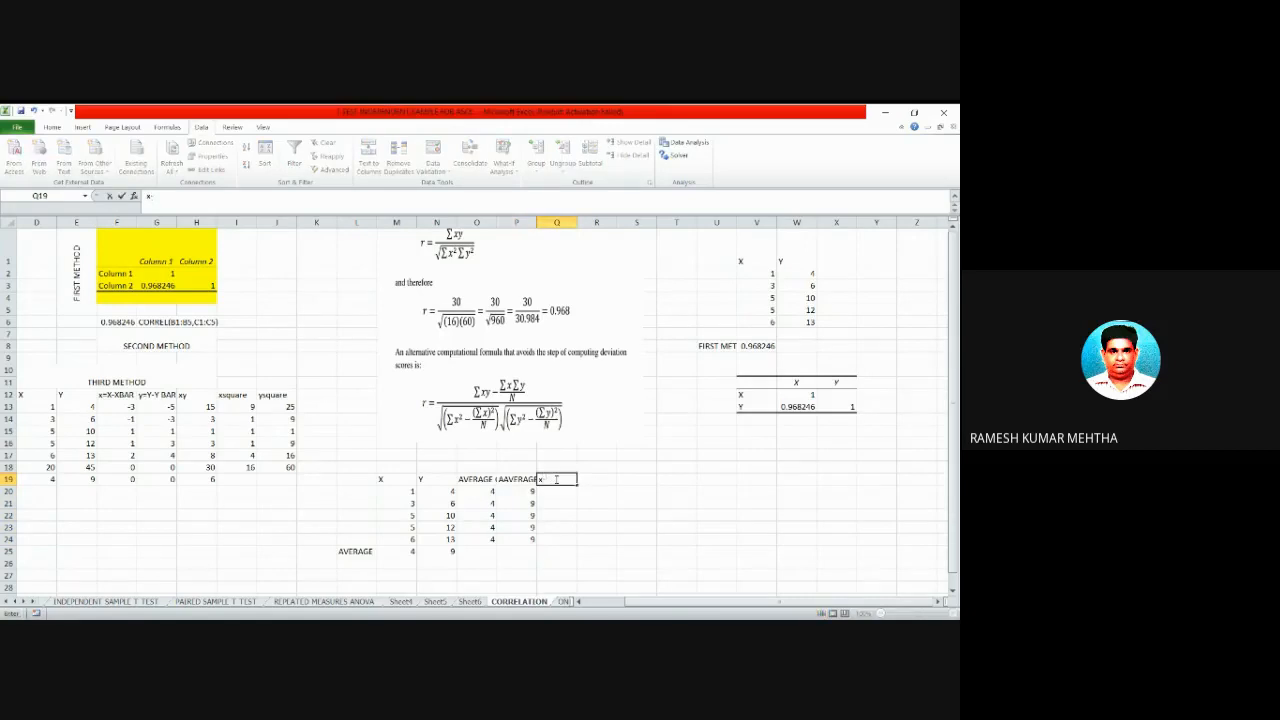
{"action": "type", "text": "-xvae"}
{"action": "key", "text": "BackSpace"}
{"action": "key", "text": "BackSpace"}
{"action": "key", "text": "BackSpace"}
{"action": "key", "text": "BackSpace"}
{"action": "key", "text": "BackSpace"}
{"action": "type", "text": "X MINUS A AVERAGE"}
{"action": "left_click", "coordinate": [690, 505]}
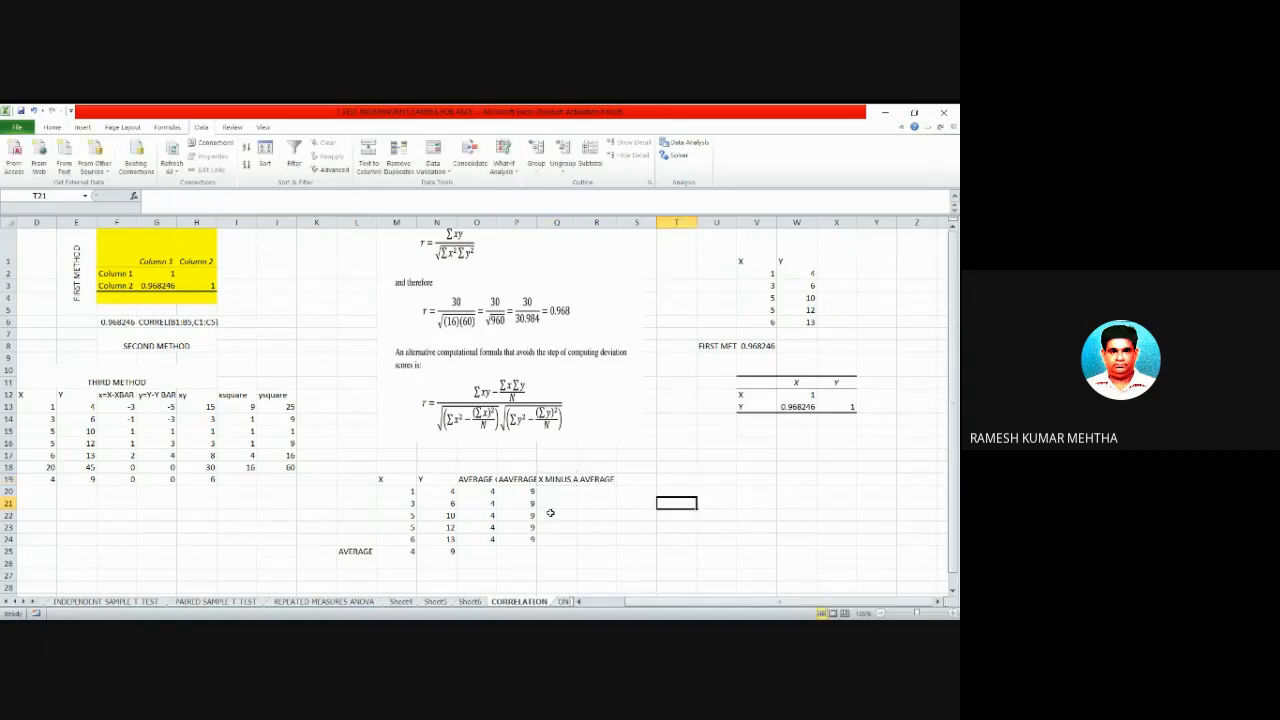
Correct the heading in Q19 to X MINUS X AVERAGE and select the X values M20:M24.
{"action": "left_click", "coordinate": [558, 479]}
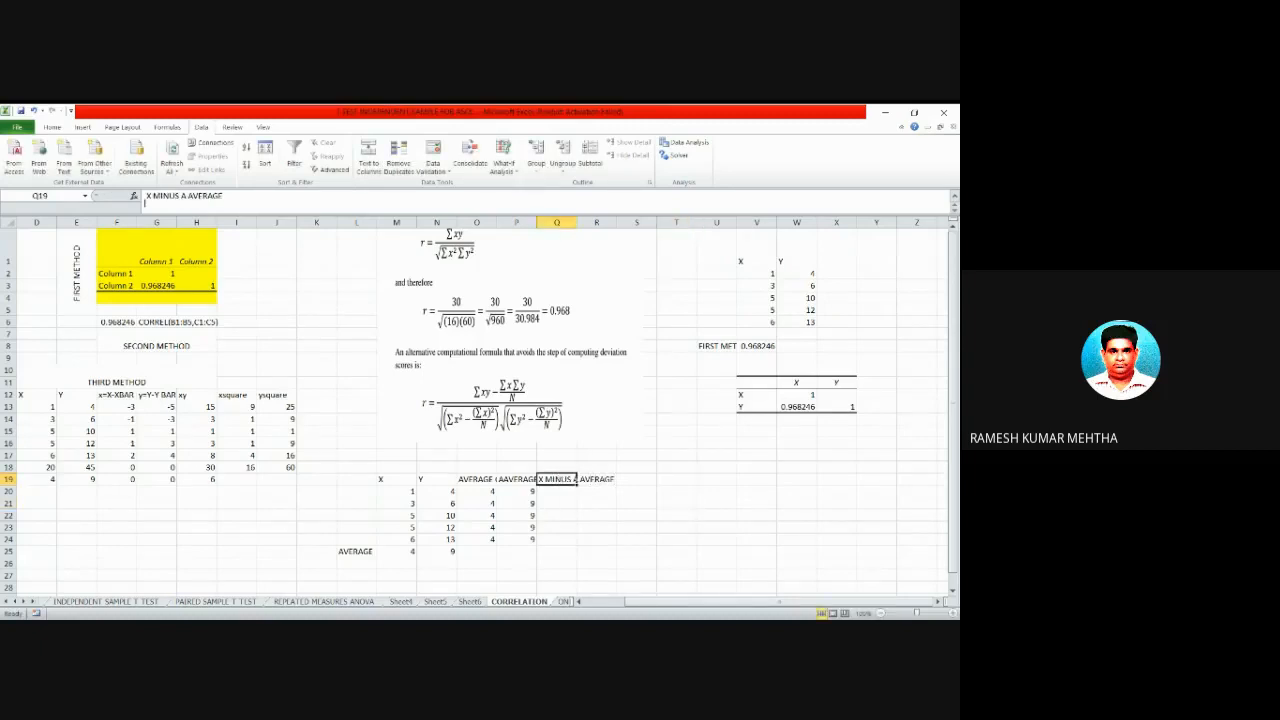
{"action": "left_click", "coordinate": [149, 196]}
{"action": "double_click", "coordinate": [184, 196]}
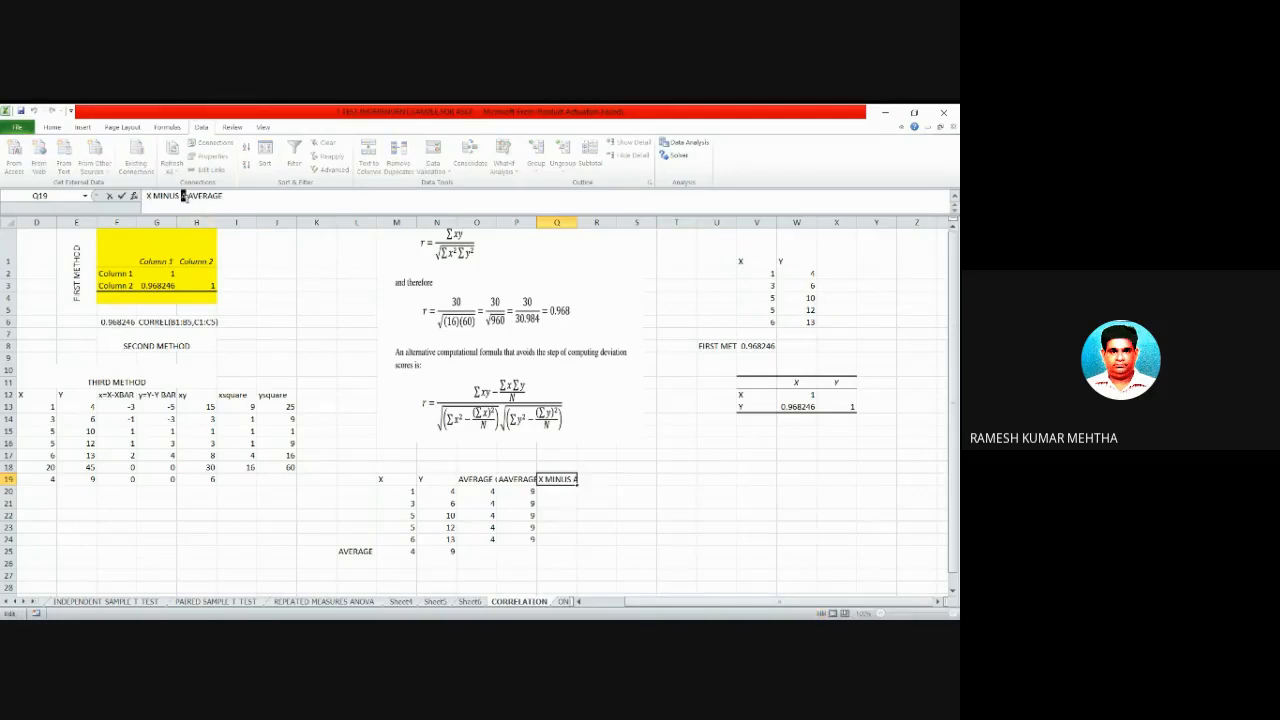
{"action": "type", "text": "X"}
{"action": "left_click_drag", "start_coordinate": [401, 492], "coordinate": [401, 539]}
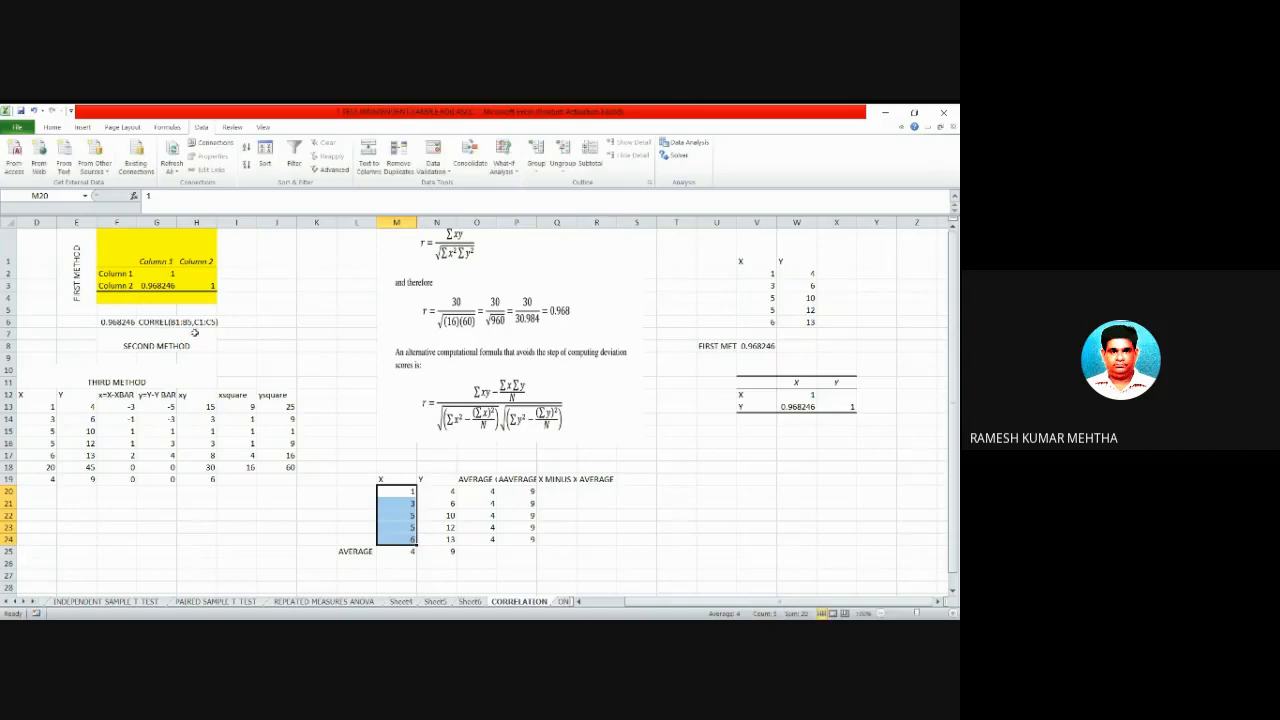
Shade the X values M20:M24 green and the X averages O20:O24 orange.
{"action": "left_click", "coordinate": [51, 127]}
{"action": "left_click", "coordinate": [172, 165]}
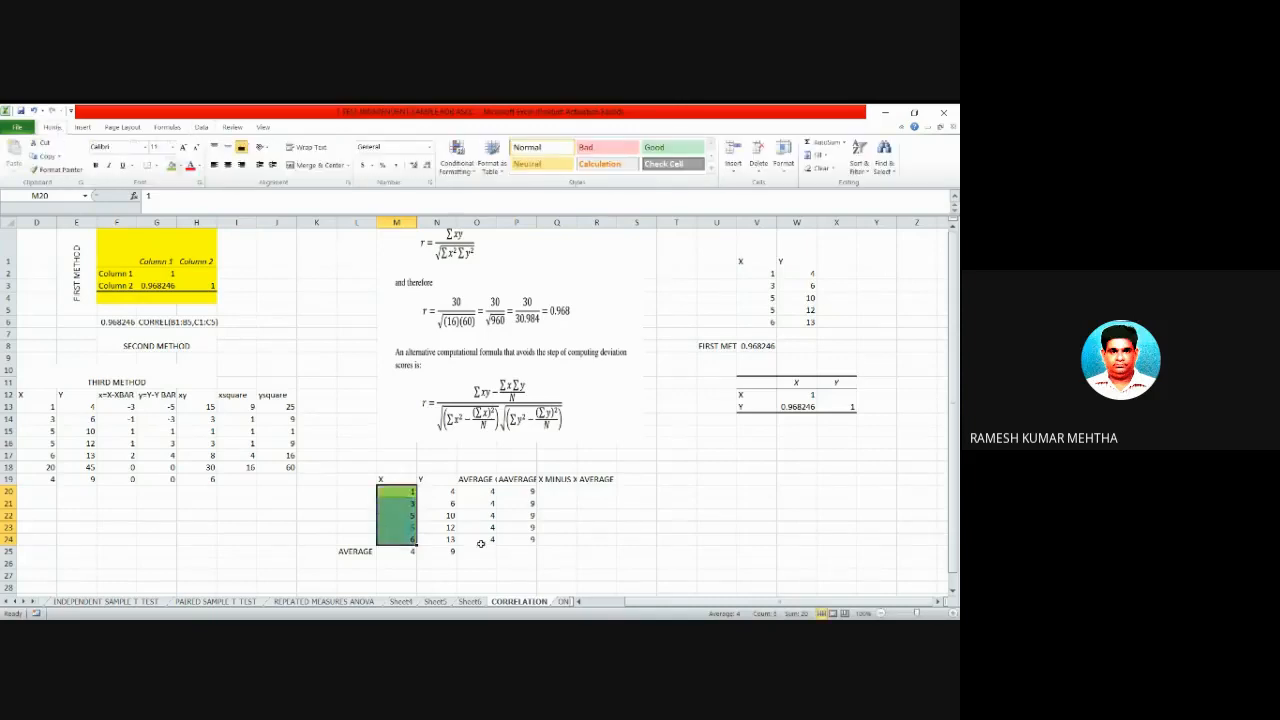
{"action": "left_click_drag", "start_coordinate": [486, 491], "coordinate": [490, 538]}
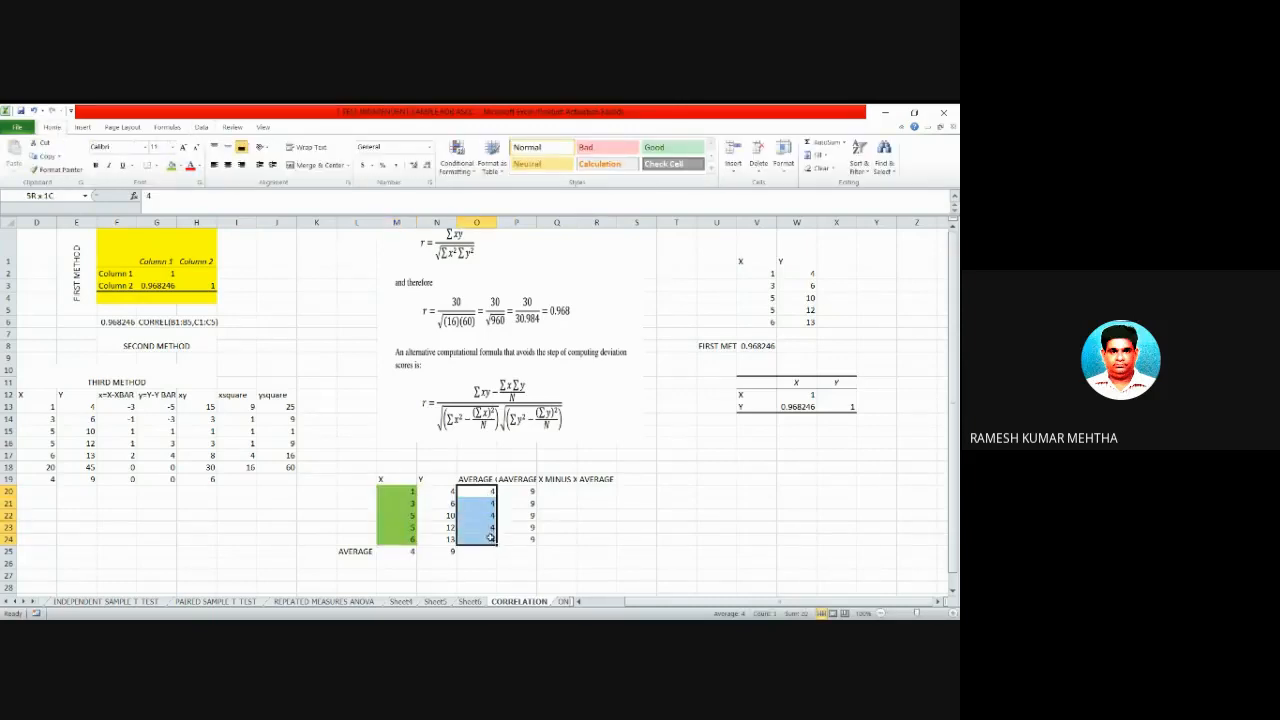
{"action": "left_click", "coordinate": [178, 165]}
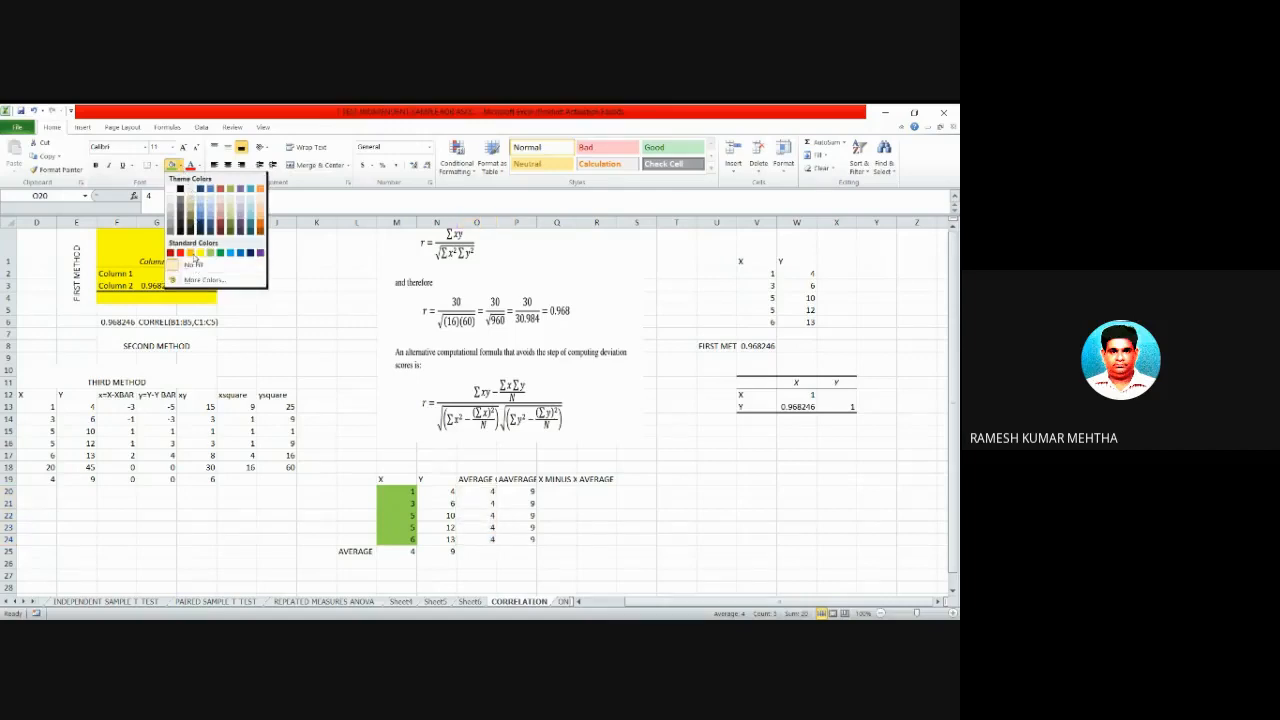
{"action": "left_click", "coordinate": [190, 252]}
Compute the X deviations with =M20-O20 in Q20 and fill the formula down to Q24.
{"action": "left_click", "coordinate": [548, 491]}
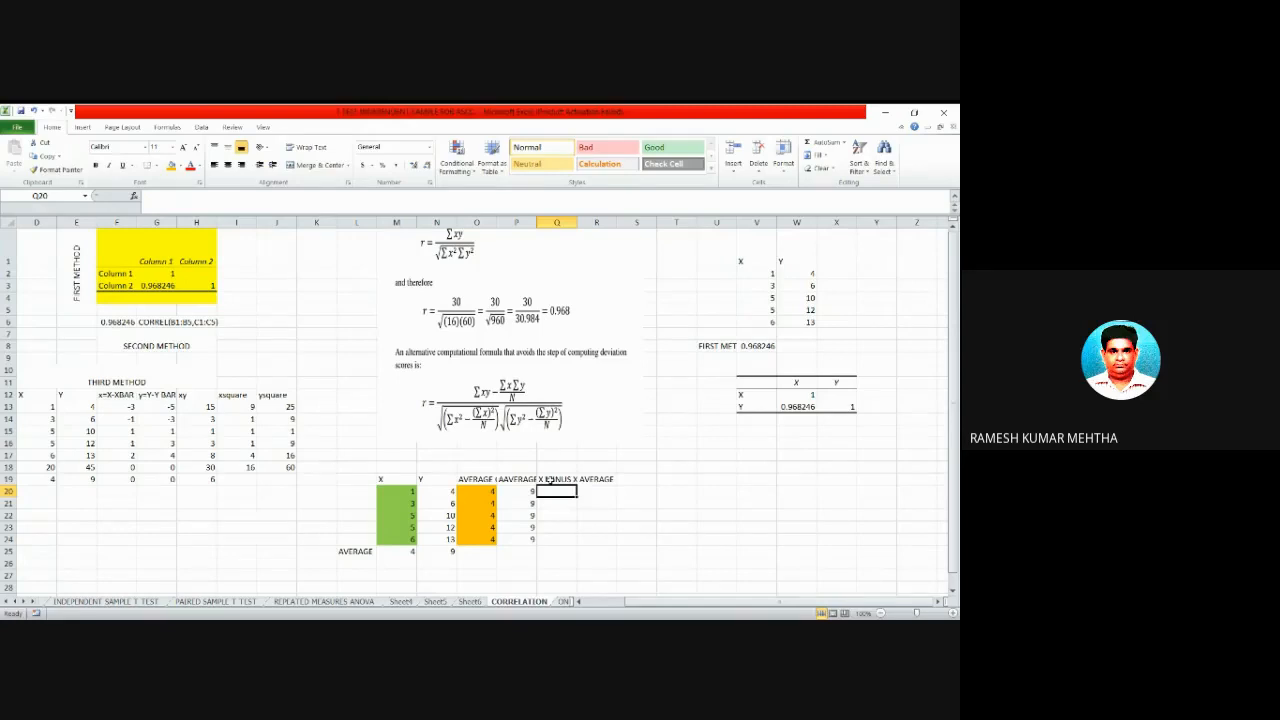
{"action": "left_click", "coordinate": [402, 493]}
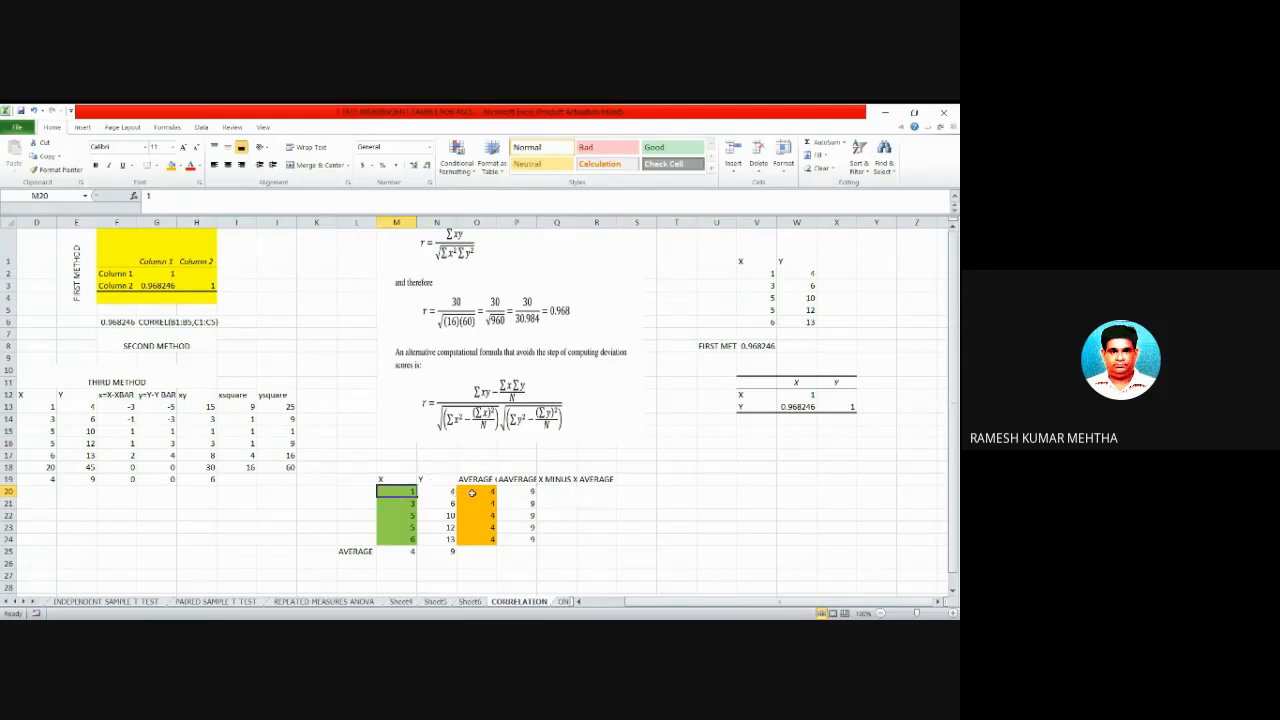
{"action": "left_click", "coordinate": [472, 492]}
{"action": "left_click", "coordinate": [548, 495]}
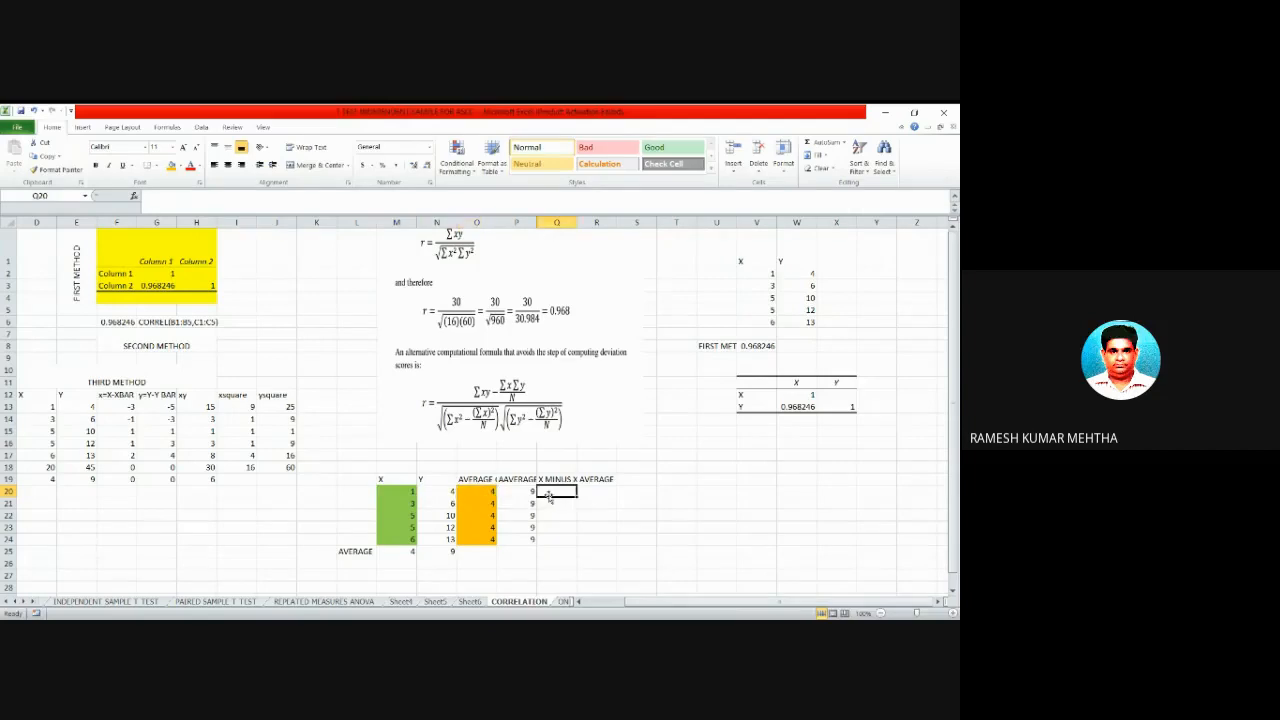
{"action": "type", "text": "="}
{"action": "left_click", "coordinate": [407, 490]}
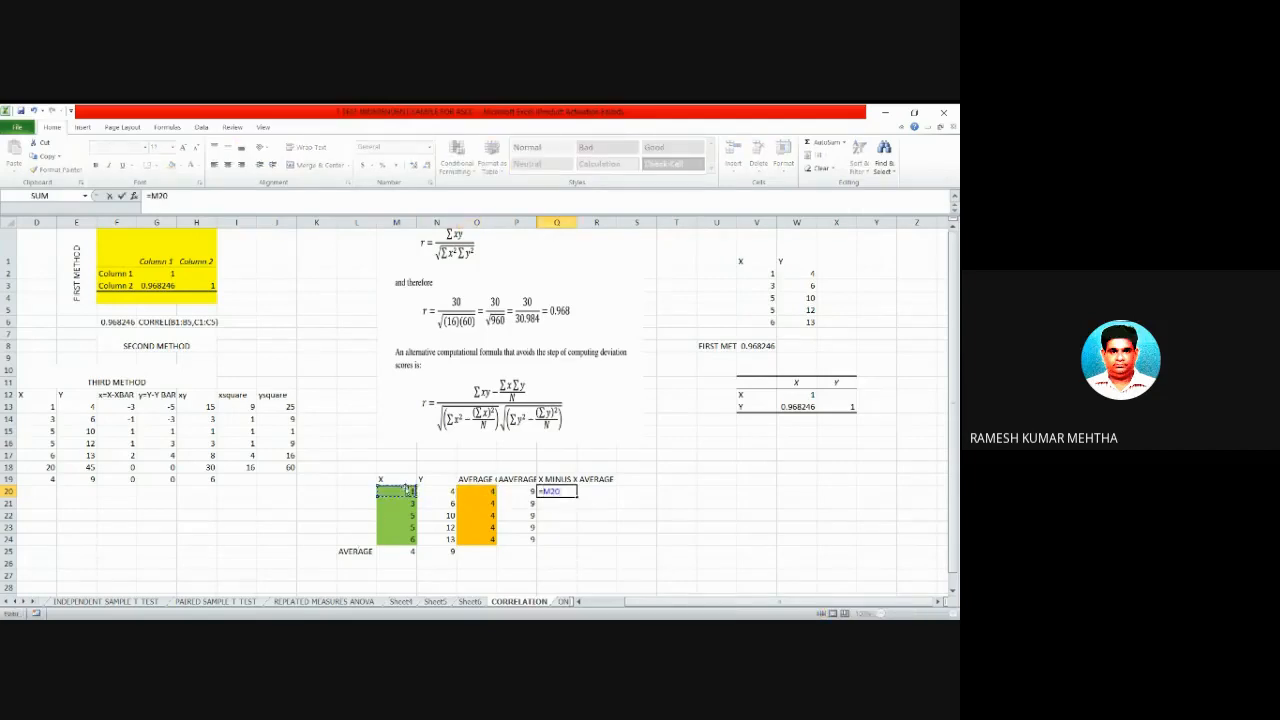
{"action": "type", "text": "-"}
{"action": "left_click", "coordinate": [490, 491]}
{"action": "key", "text": "Return"}
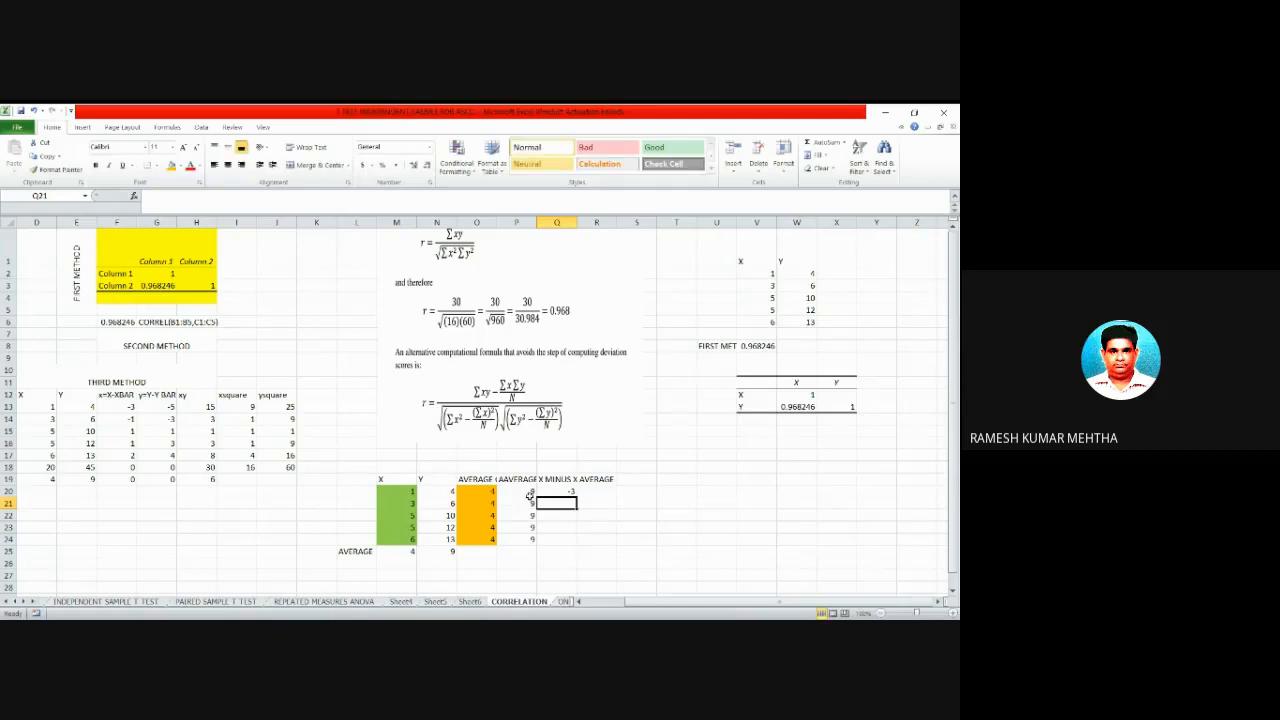
{"action": "left_click", "coordinate": [560, 490]}
{"action": "left_click_drag", "start_coordinate": [577, 497], "coordinate": [565, 548]}
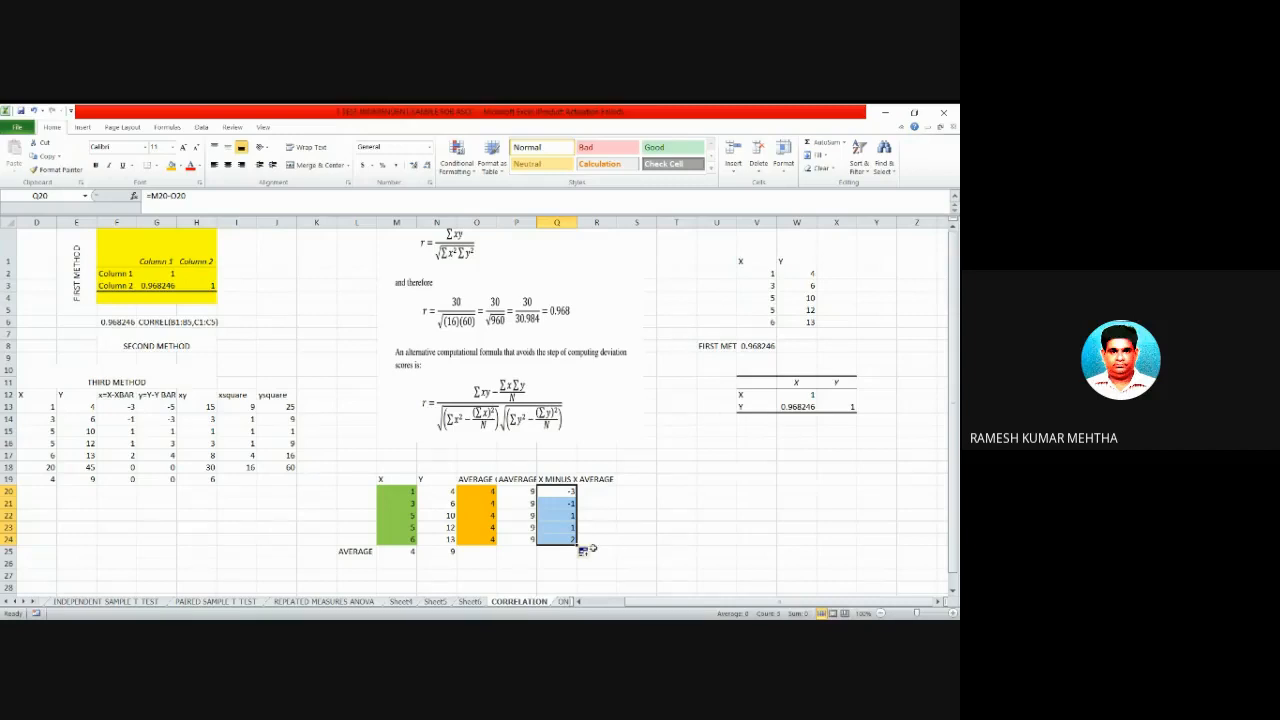
Enter the heading Y MINUS Y AVERAGE in R19.
{"action": "left_click", "coordinate": [605, 479]}
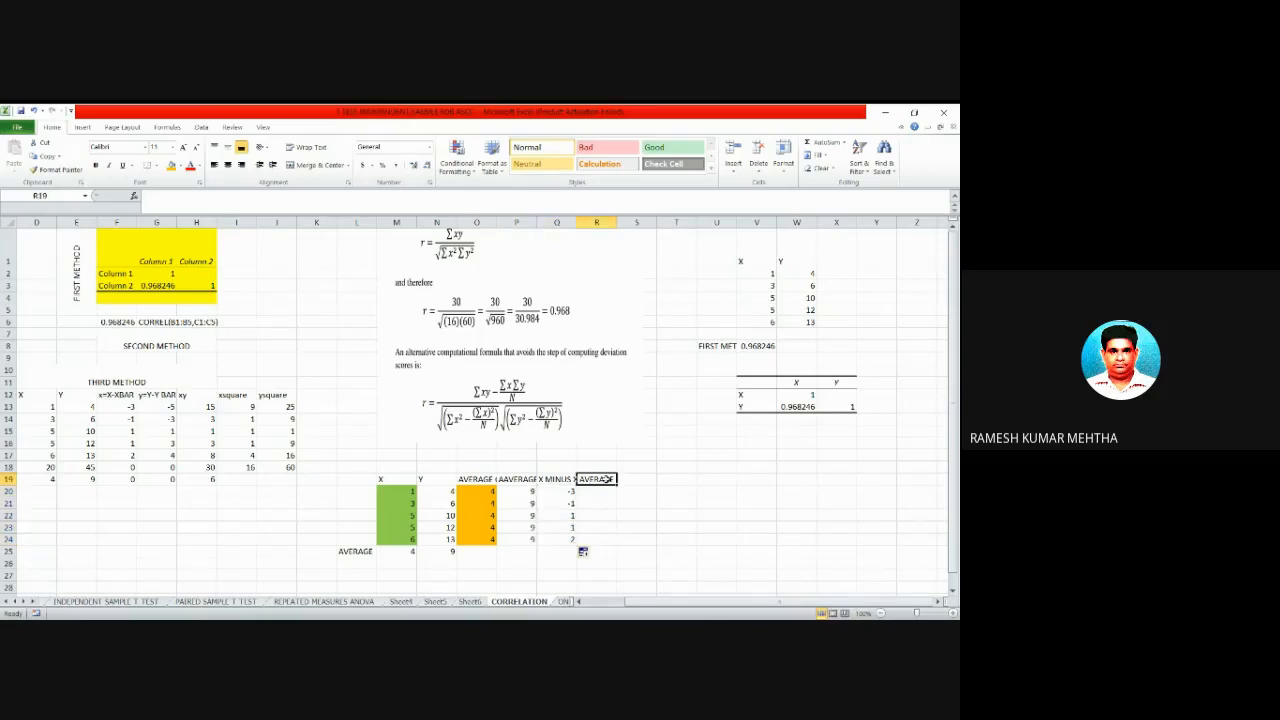
{"action": "type", "text": "Y M"}
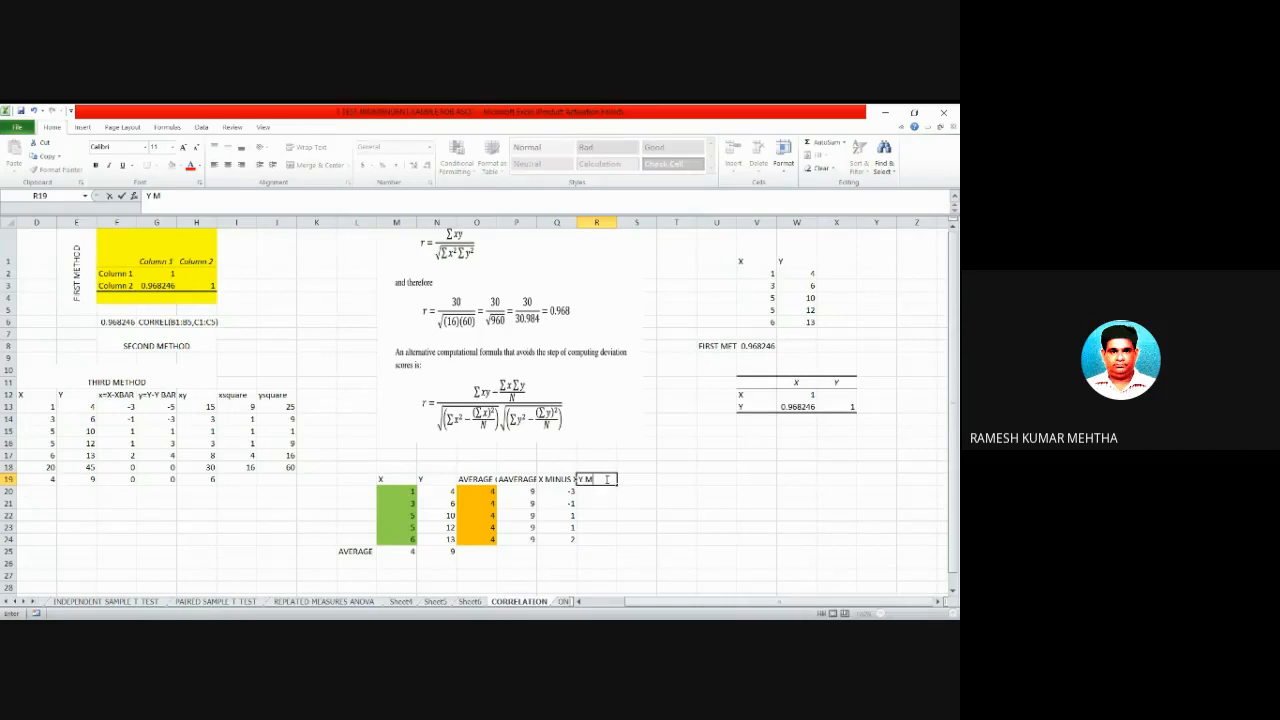
{"action": "type", "text": "INUS Y AVERAGE"}
{"action": "key", "text": "Return"}
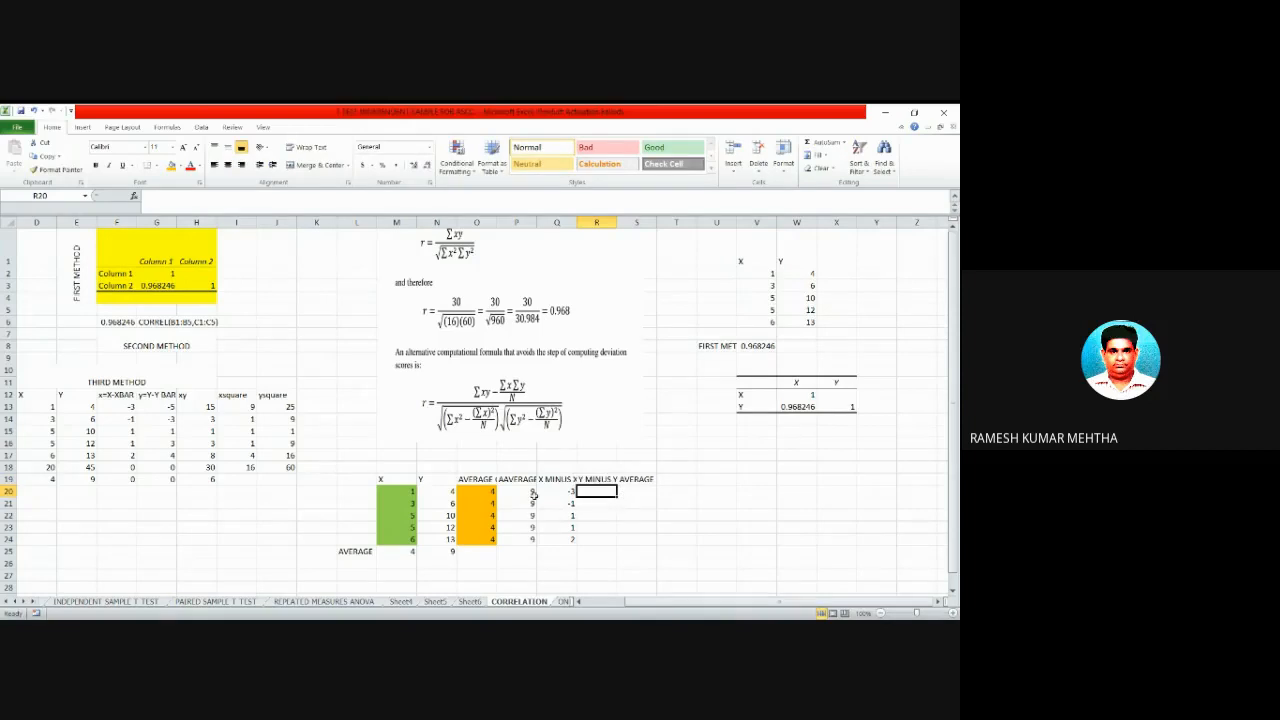
Shade the Y values N20:N24 brown and the Y averages P20:P24 blue.
{"action": "left_click_drag", "start_coordinate": [440, 492], "coordinate": [444, 539]}
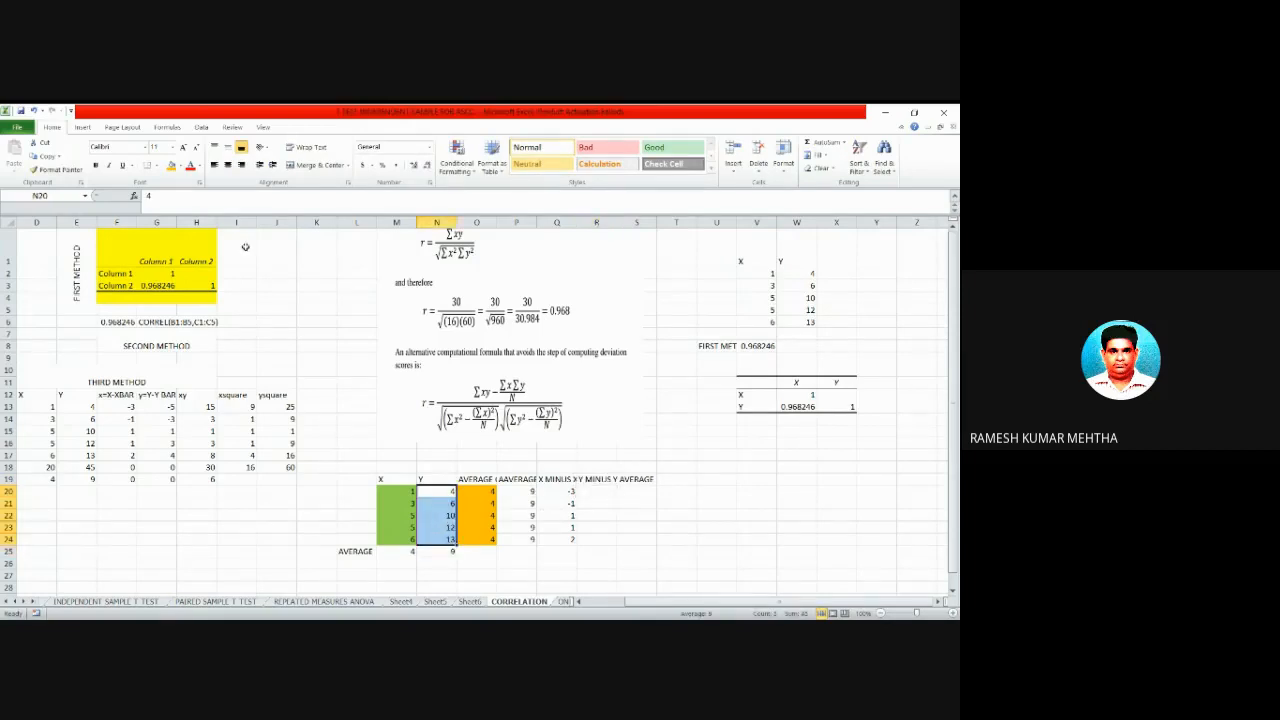
{"action": "left_click", "coordinate": [183, 167]}
{"action": "left_click", "coordinate": [194, 212]}
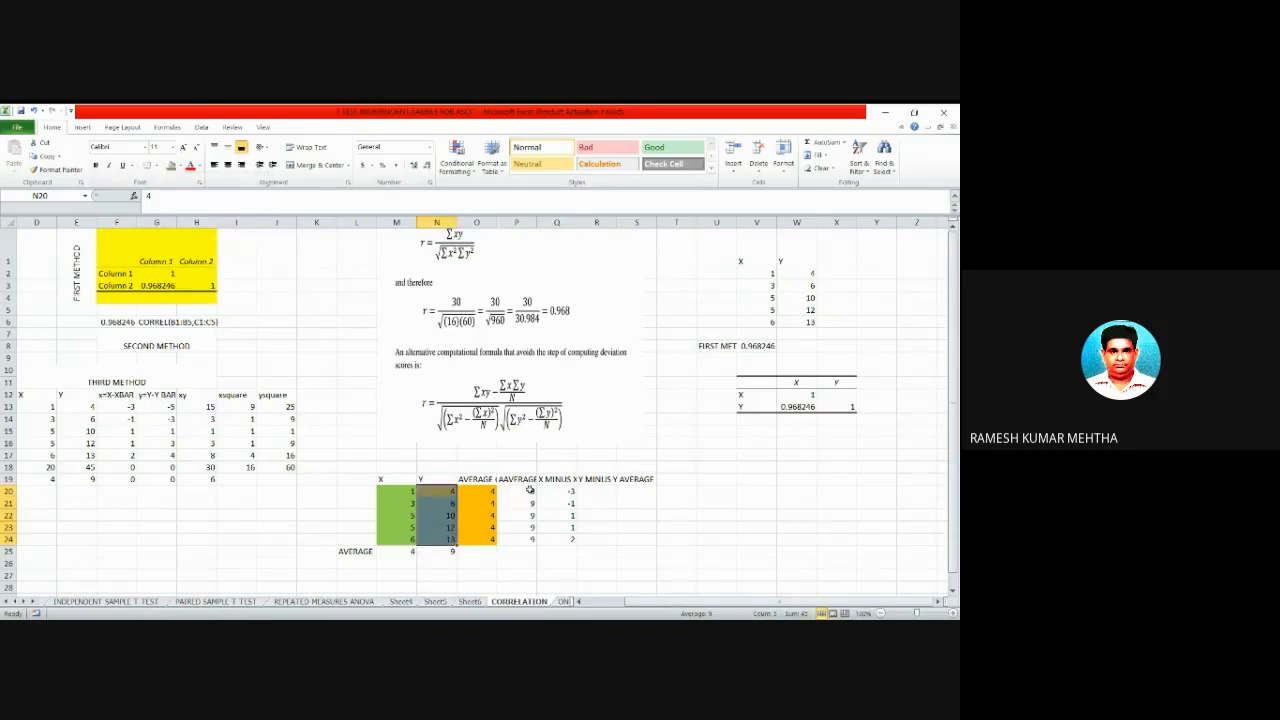
{"action": "left_click_drag", "start_coordinate": [518, 492], "coordinate": [518, 539]}
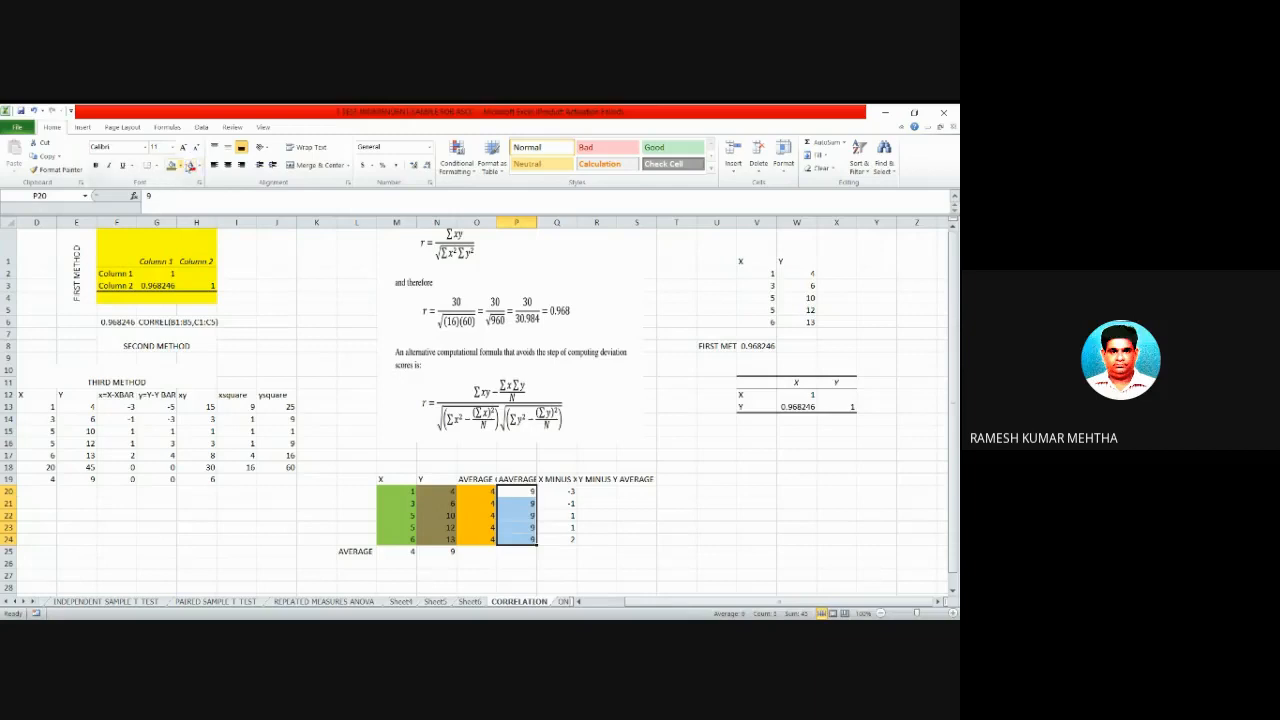
{"action": "left_click", "coordinate": [182, 167]}
{"action": "left_click", "coordinate": [205, 221]}
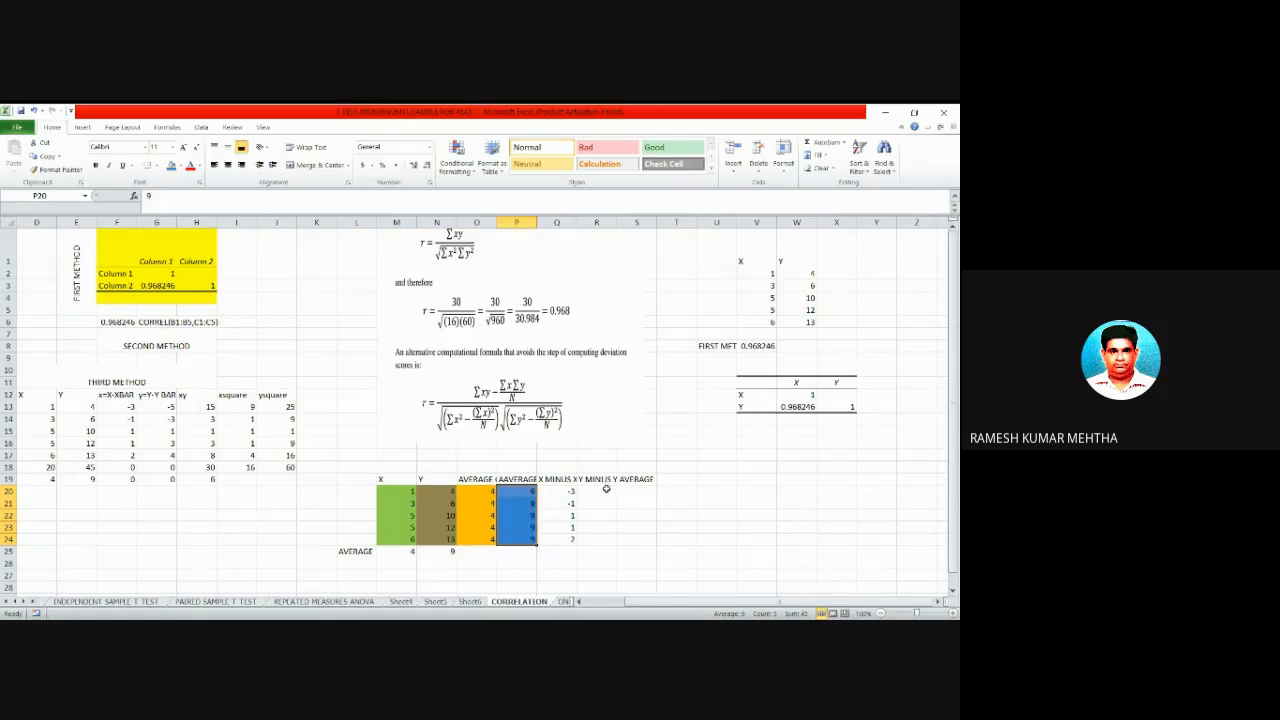
Compute the Y deviations with =N20-P20 in R20 and fill the formula down to R24.
{"action": "left_click", "coordinate": [603, 492]}
{"action": "type", "text": "="}
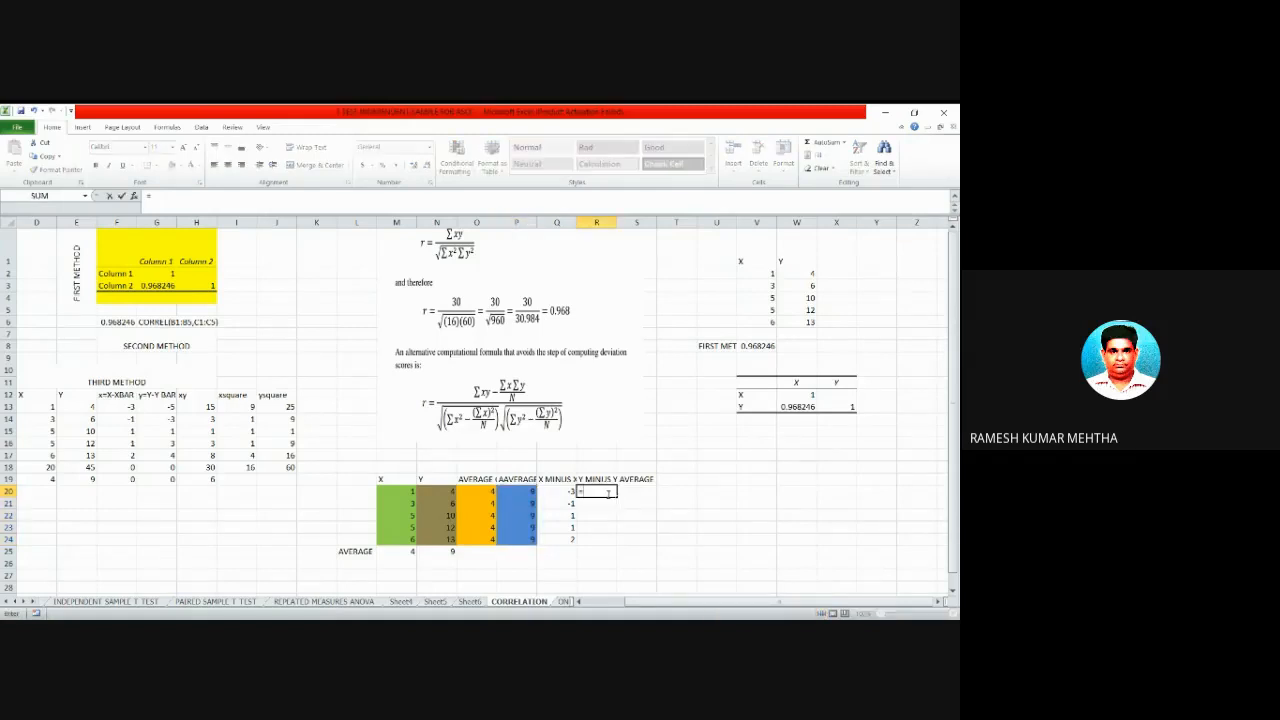
{"action": "left_click", "coordinate": [450, 491]}
{"action": "type", "text": "-"}
{"action": "left_click", "coordinate": [532, 491]}
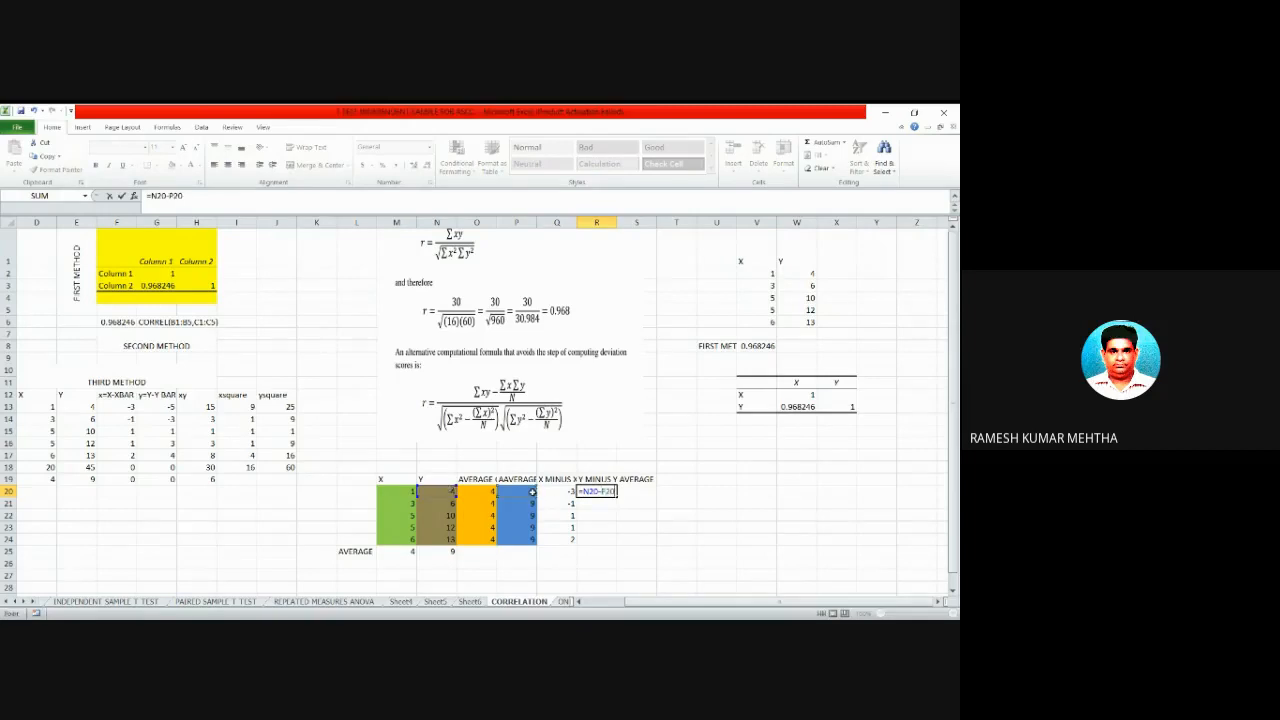
{"action": "key", "text": "Return"}
{"action": "left_click", "coordinate": [598, 491]}
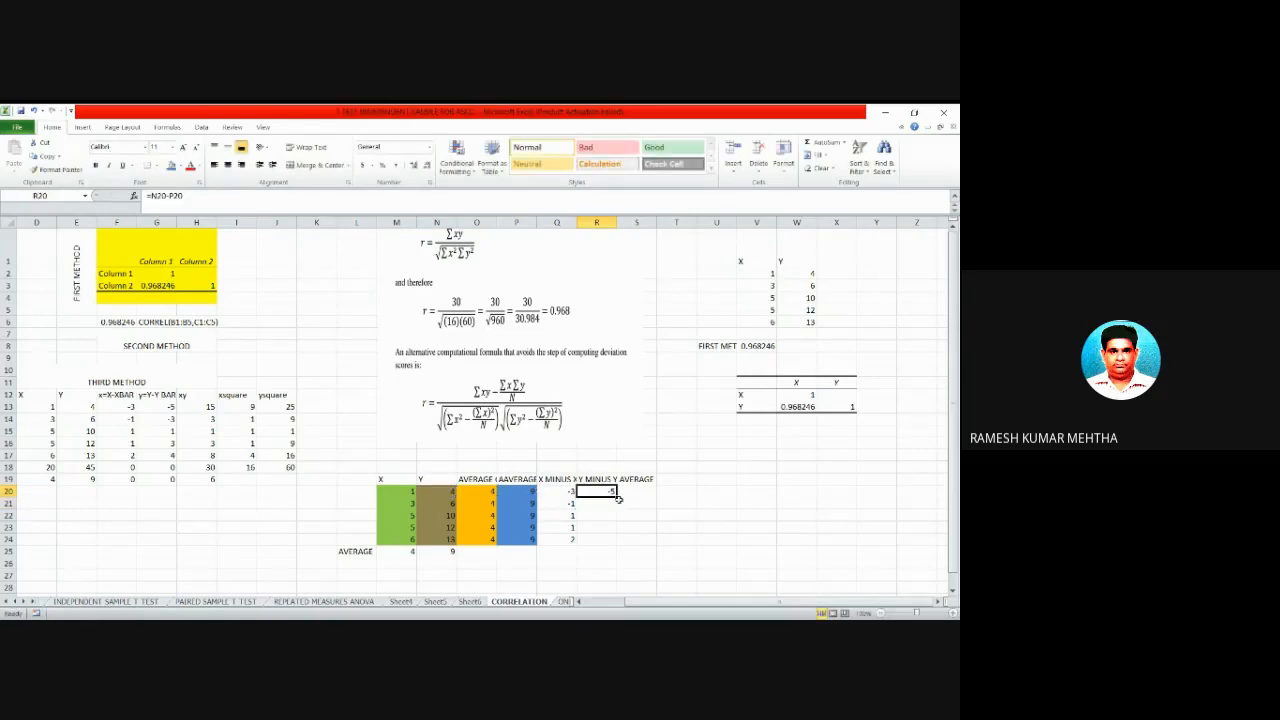
{"action": "left_click_drag", "start_coordinate": [617, 497], "coordinate": [619, 546]}
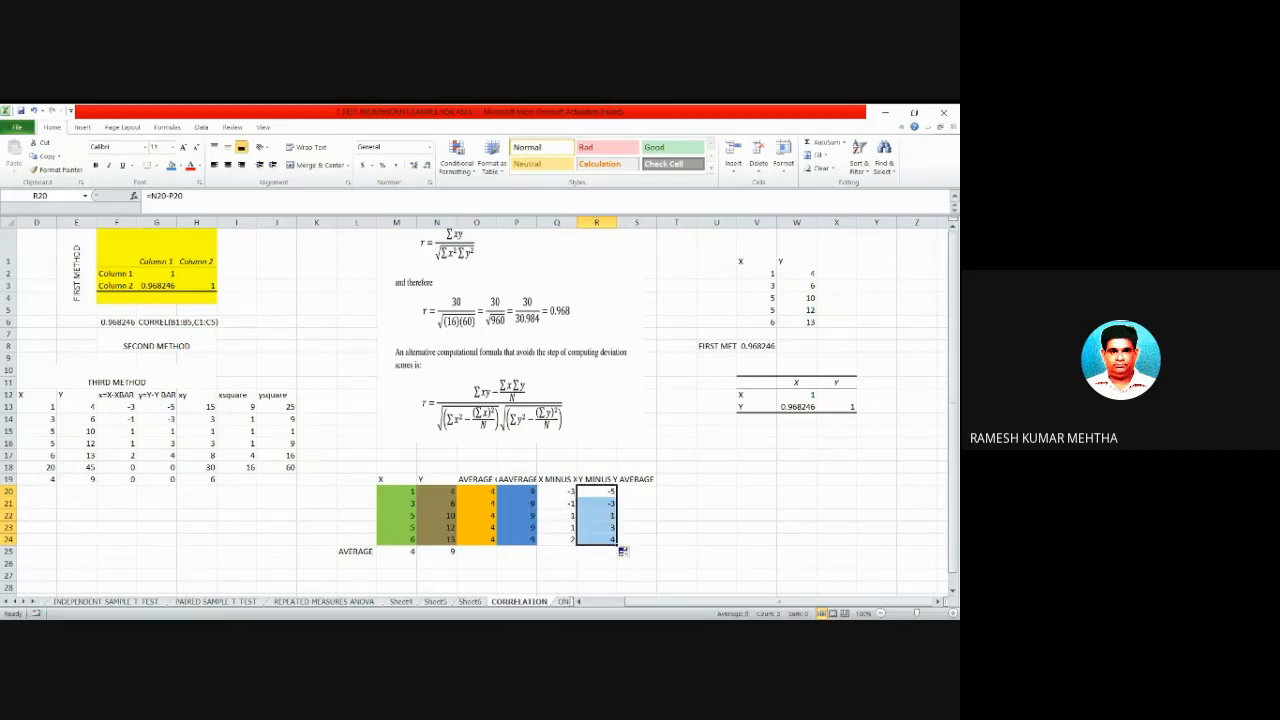
Label the two deviation columns with a lowercase x in Q18 and a lowercase y in R18.
{"action": "left_click", "coordinate": [566, 466]}
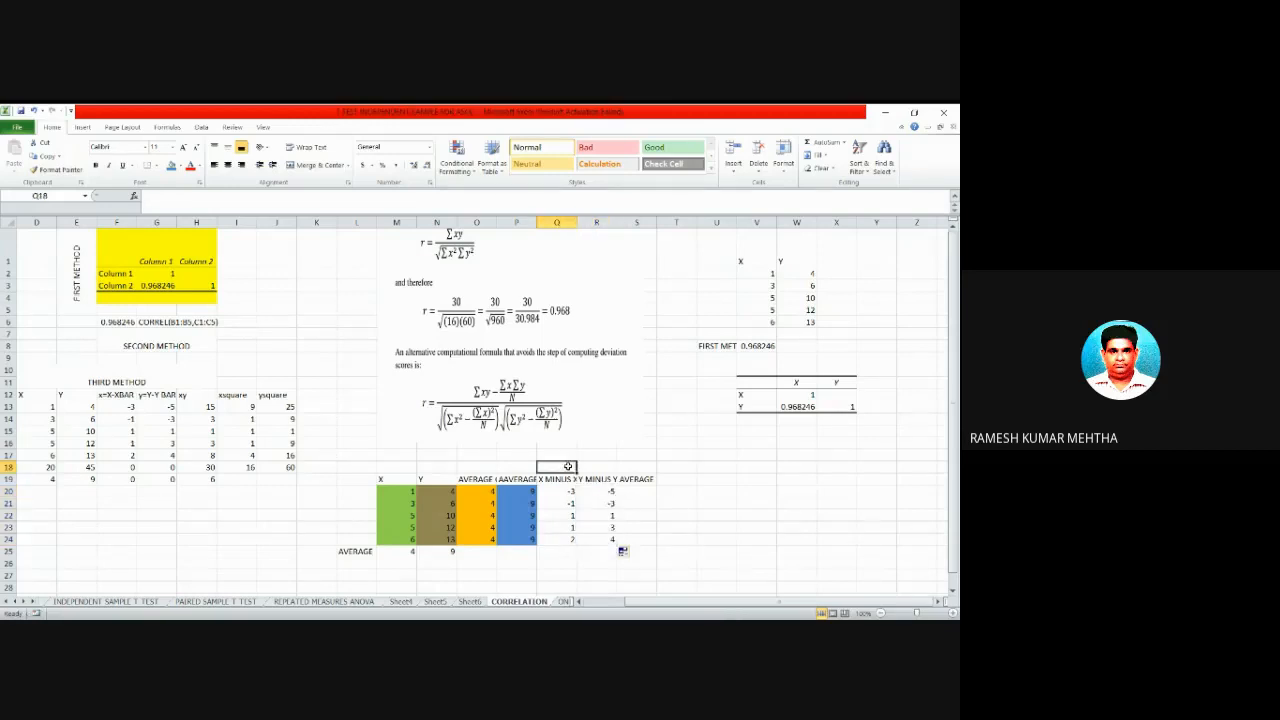
{"action": "type", "text": "X"}
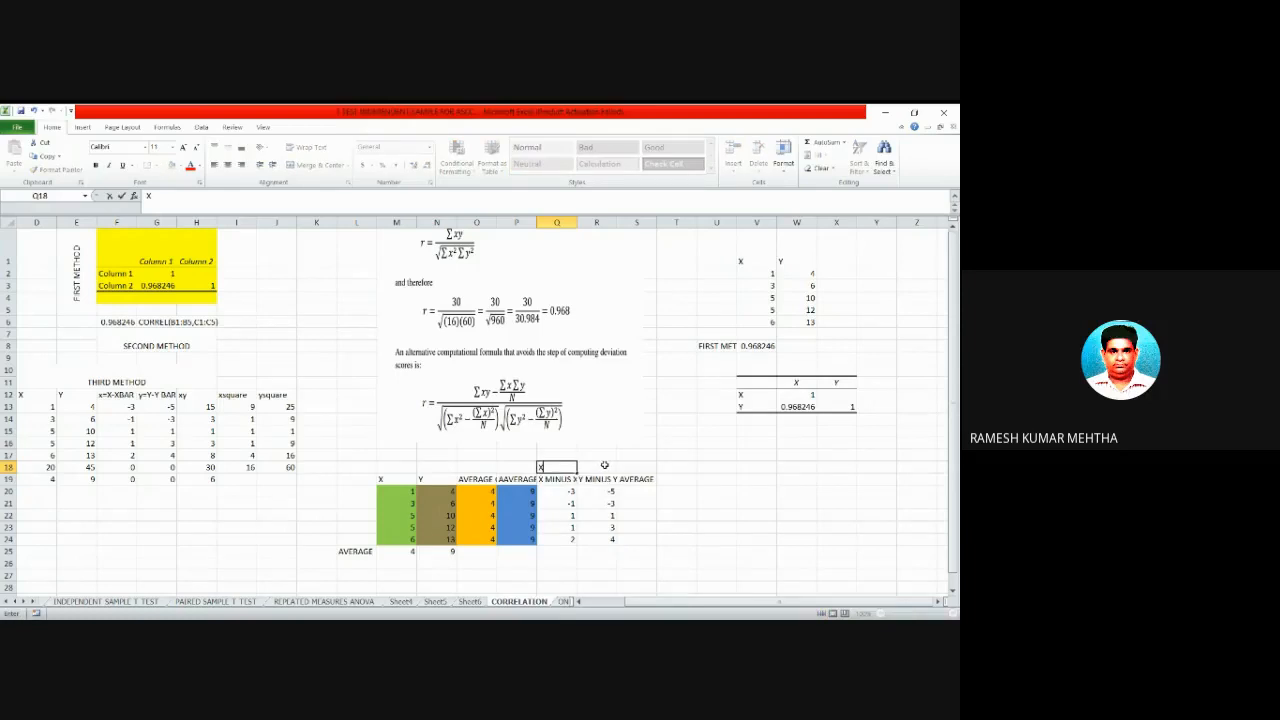
{"action": "key", "text": "BackSpace"}
{"action": "left_click", "coordinate": [604, 465]}
{"action": "type", "text": "y"}
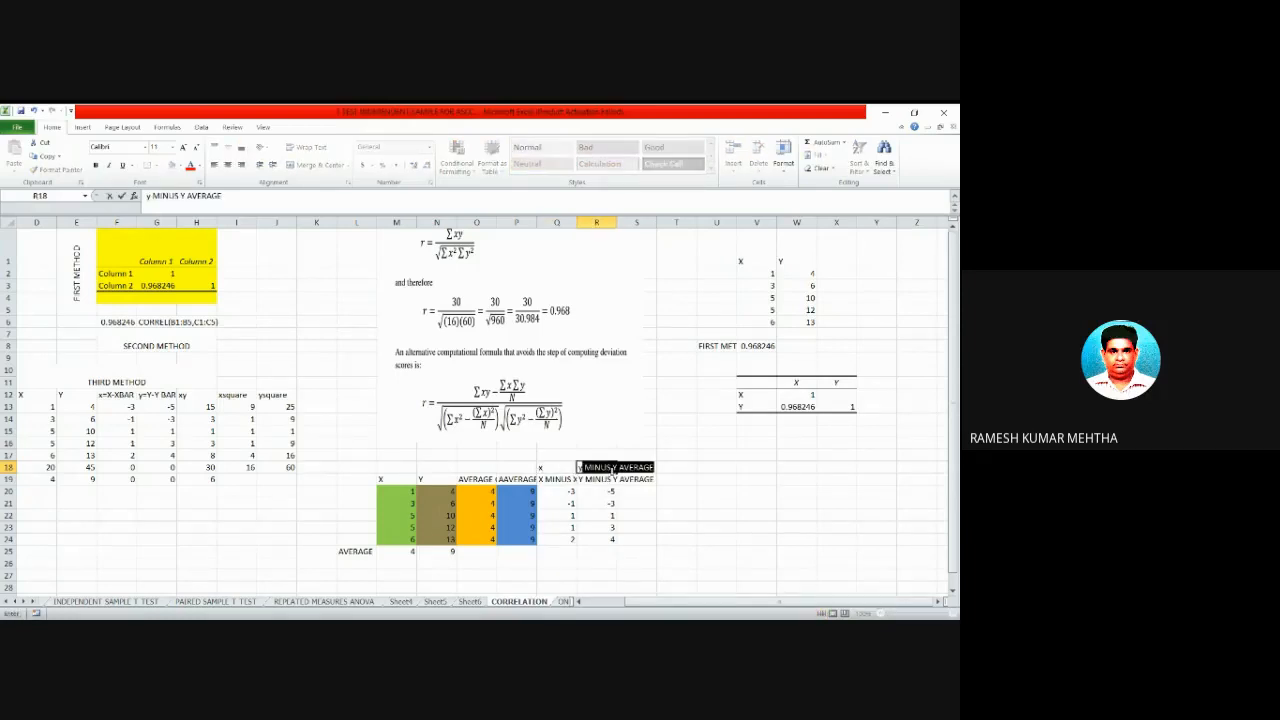
{"action": "key", "text": "BackSpace"}
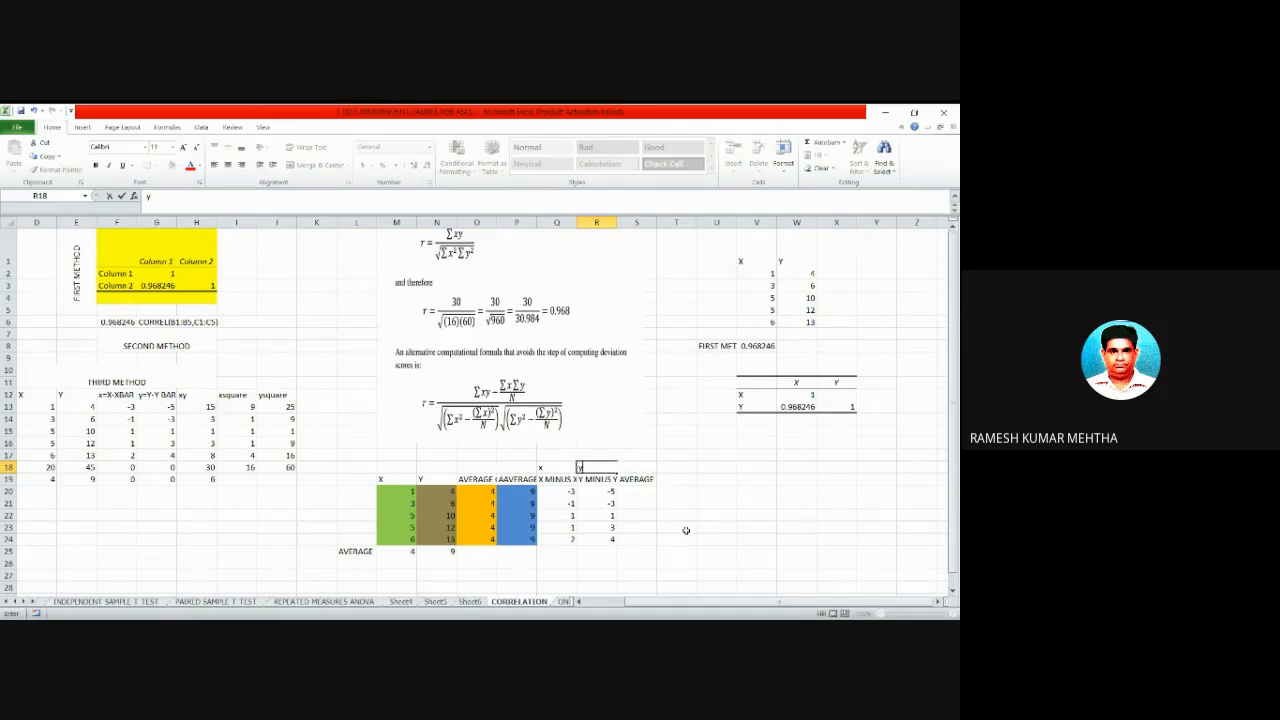
{"action": "key", "text": "Return"}
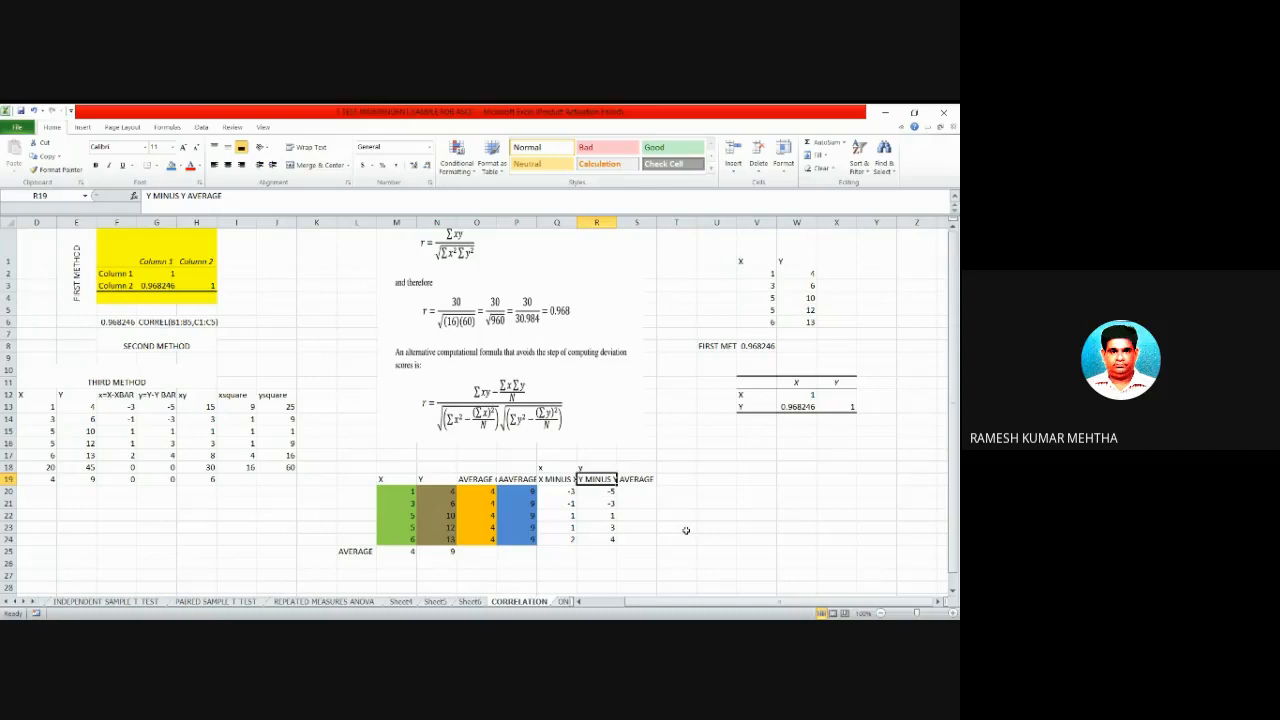
{"action": "key", "text": "Up"}
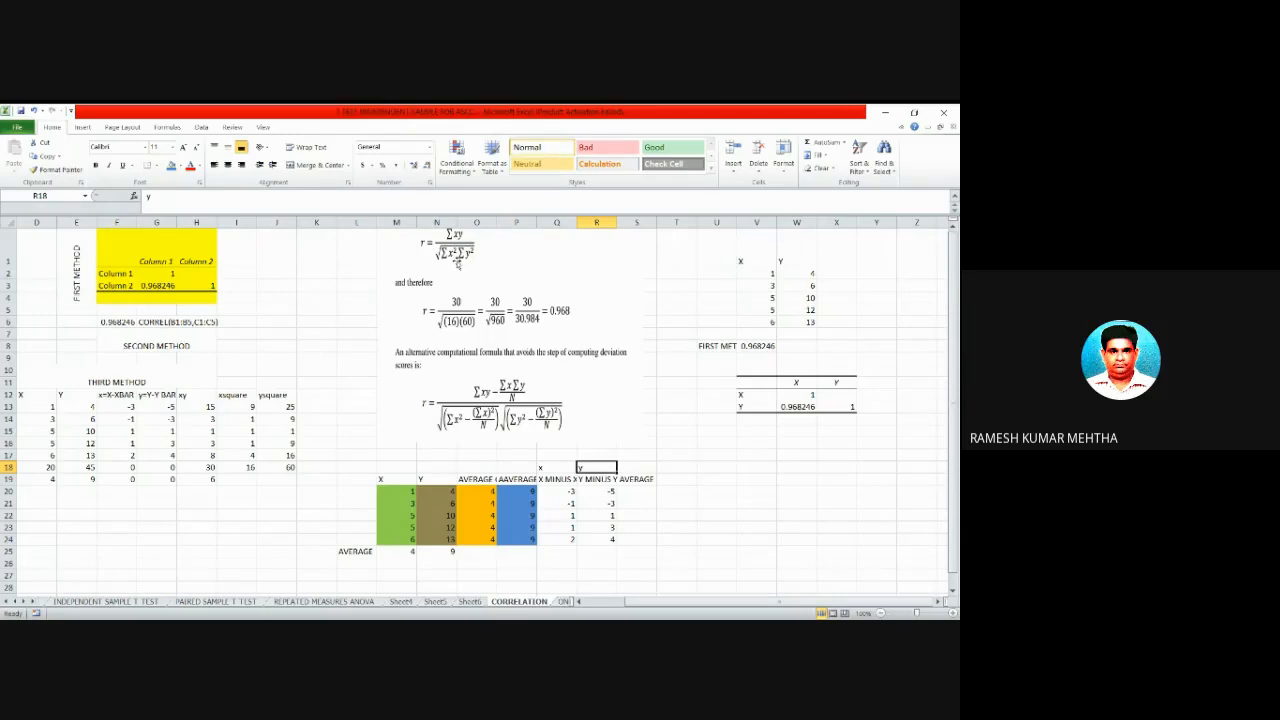
Enter the heading xy in S18 for the product column.
{"action": "left_click", "coordinate": [645, 517]}
{"action": "left_click", "coordinate": [634, 468]}
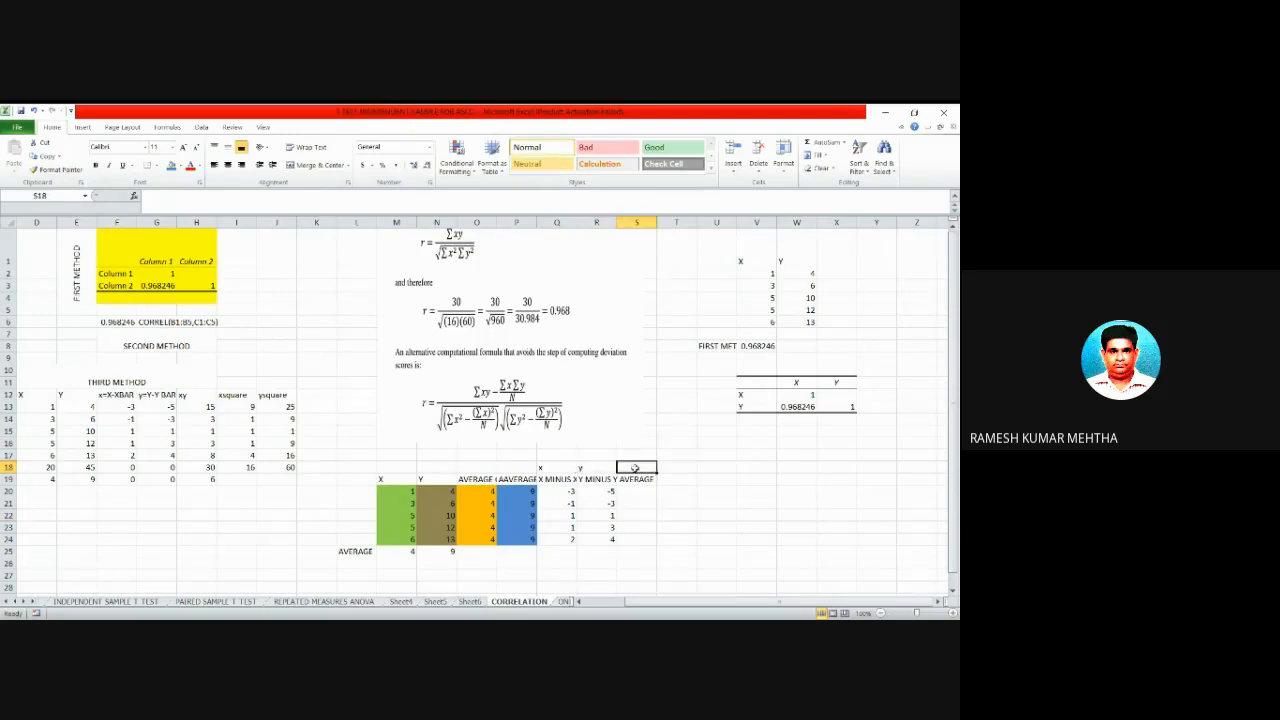
{"action": "type", "text": "xy"}
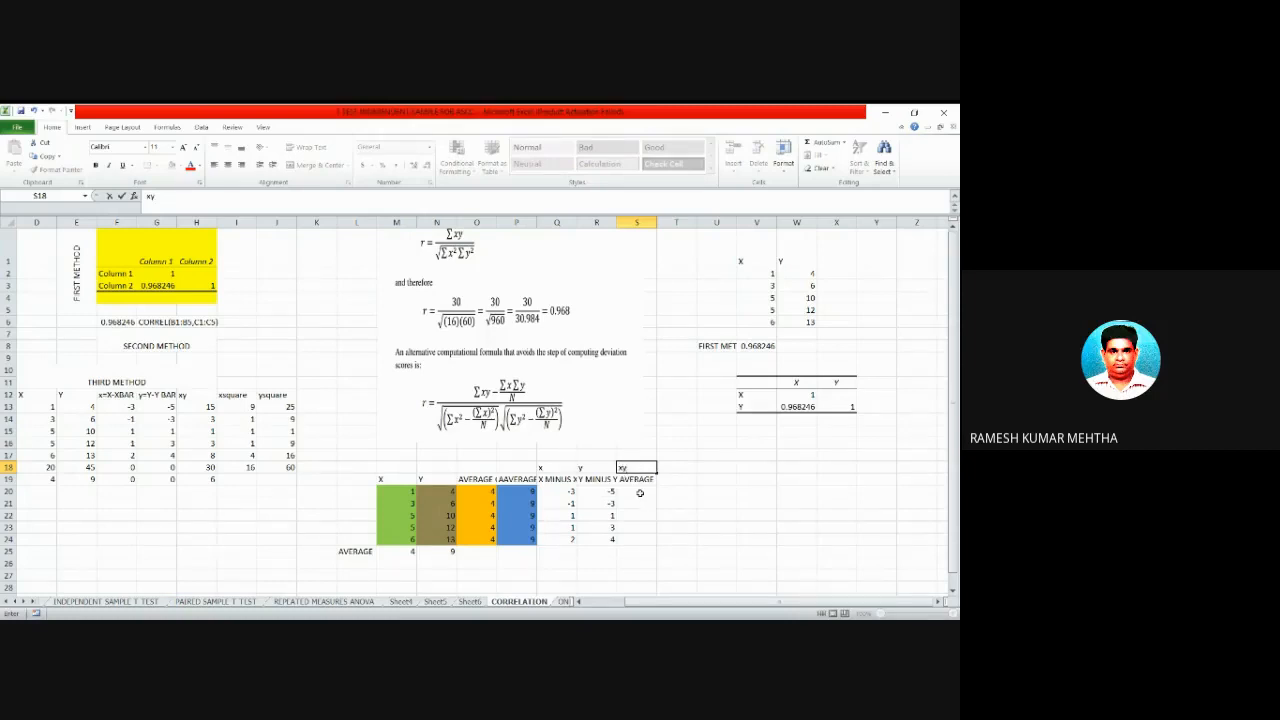
Multiply the first pair of deviations with =Q20*R20 in S20.
{"action": "left_click", "coordinate": [640, 492]}
{"action": "type", "text": "="}
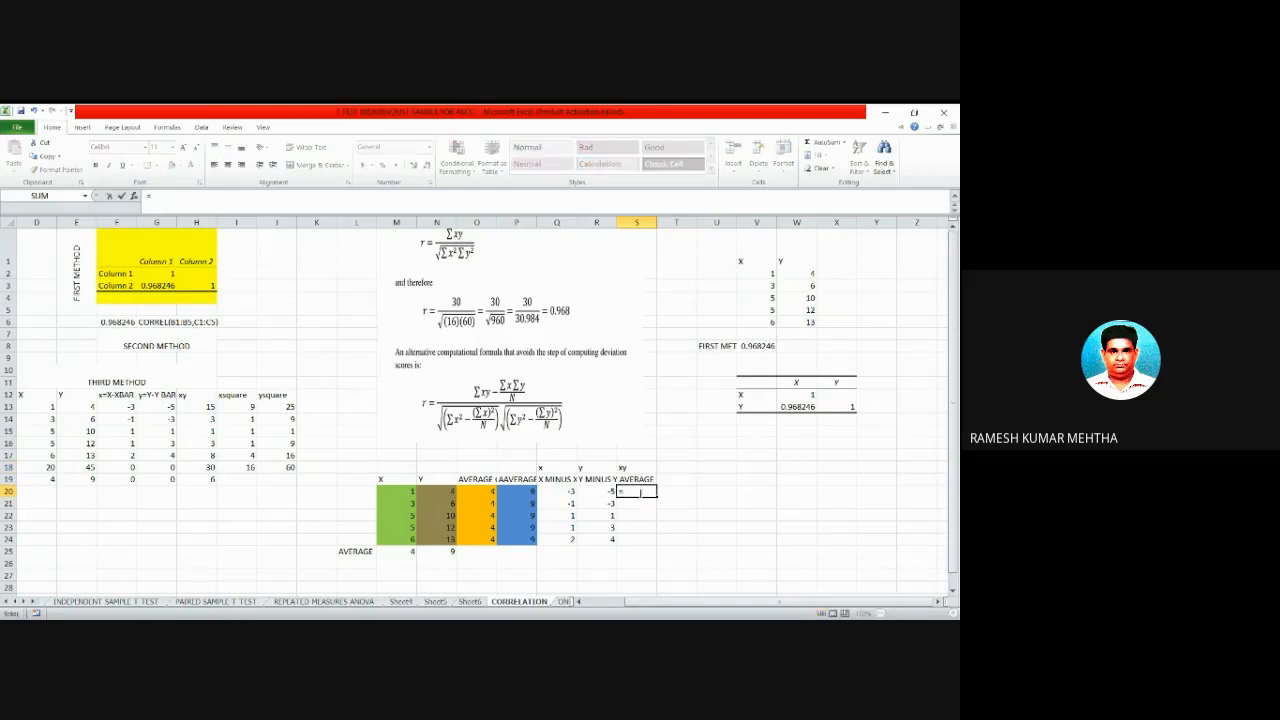
{"action": "left_click", "coordinate": [565, 493]}
{"action": "type", "text": "*"}
{"action": "left_click", "coordinate": [610, 492]}
{"action": "key", "text": "Return"}
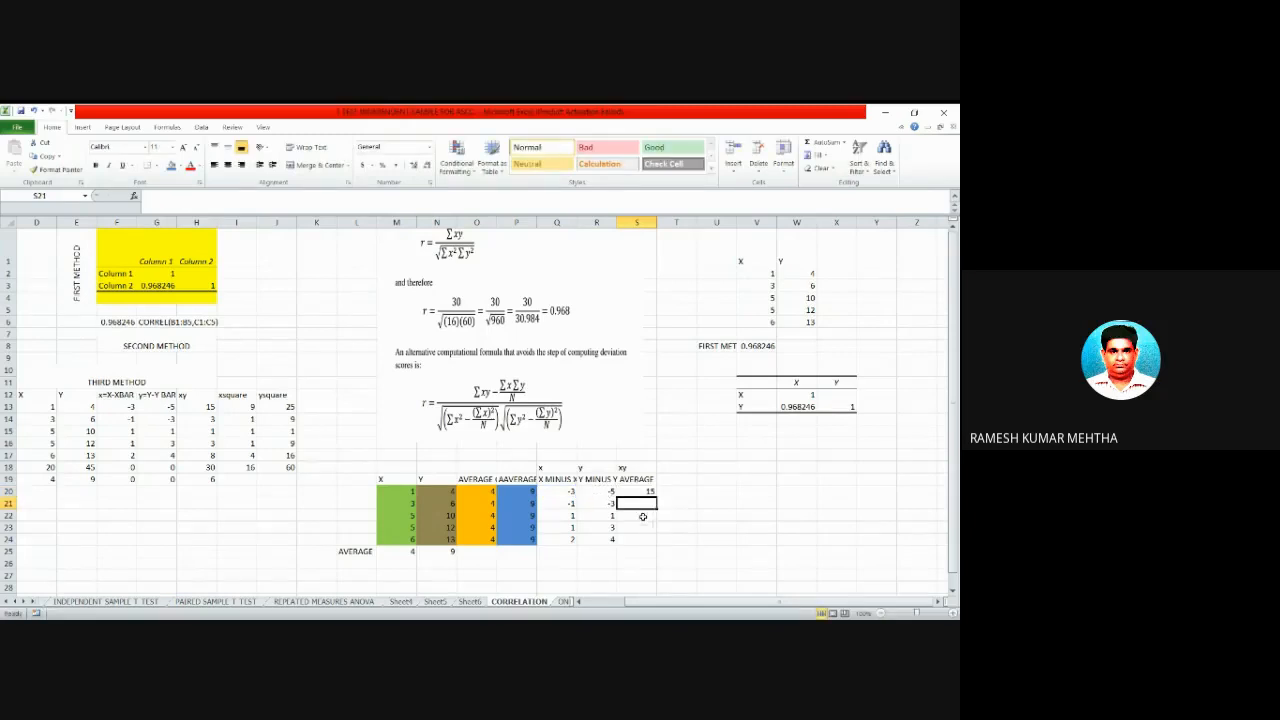
Enter =Q21*R21 in S21 and fill the product formula from S20 down to S24.
{"action": "type", "text": "="}
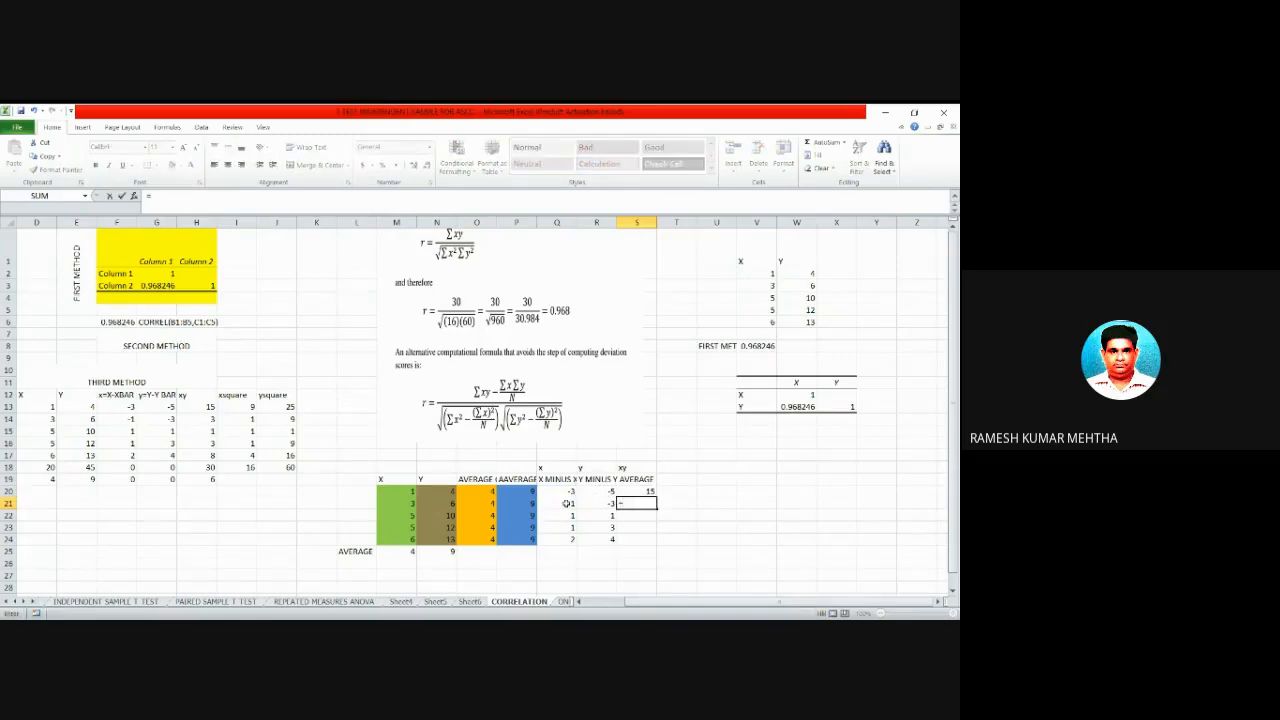
{"action": "left_click", "coordinate": [568, 503]}
{"action": "type", "text": "*"}
{"action": "left_click", "coordinate": [597, 503]}
{"action": "key", "text": "Return"}
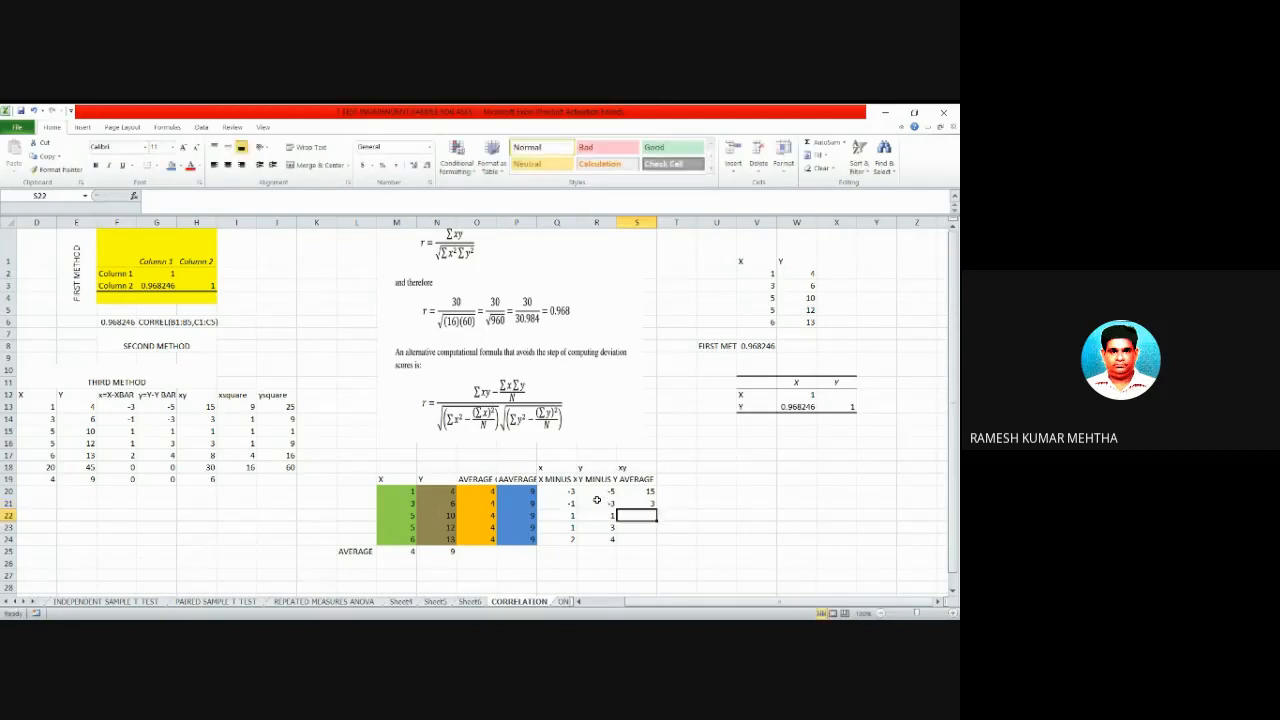
{"action": "left_click_drag", "start_coordinate": [636, 491], "coordinate": [652, 543]}
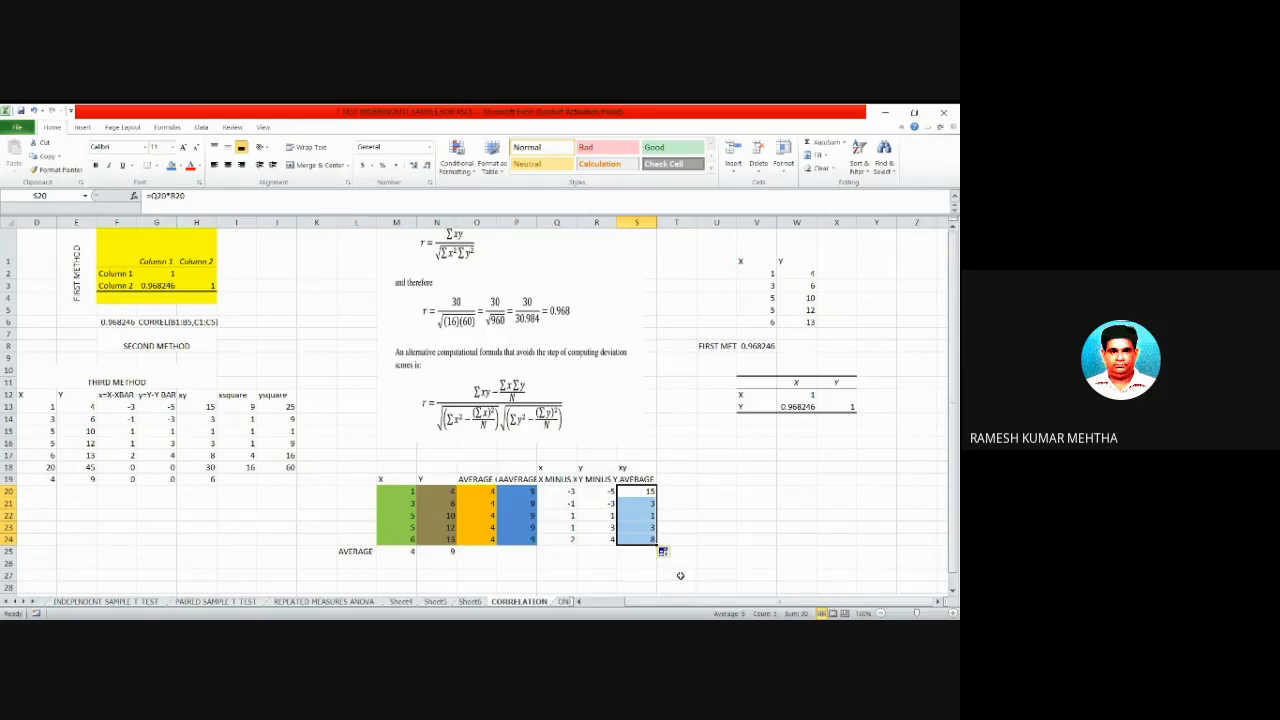
Total the xy products in S25 with =SUM(S20:S24).
{"action": "left_click", "coordinate": [625, 552]}
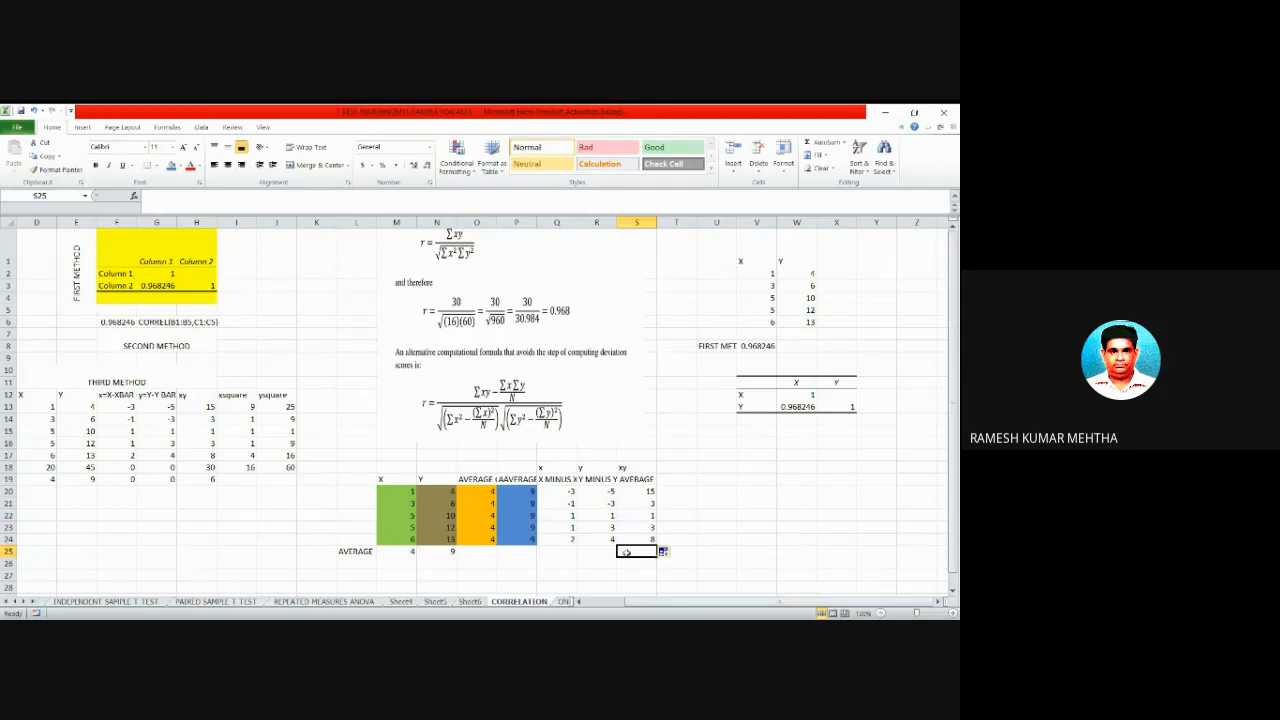
{"action": "type", "text": "=sum"}
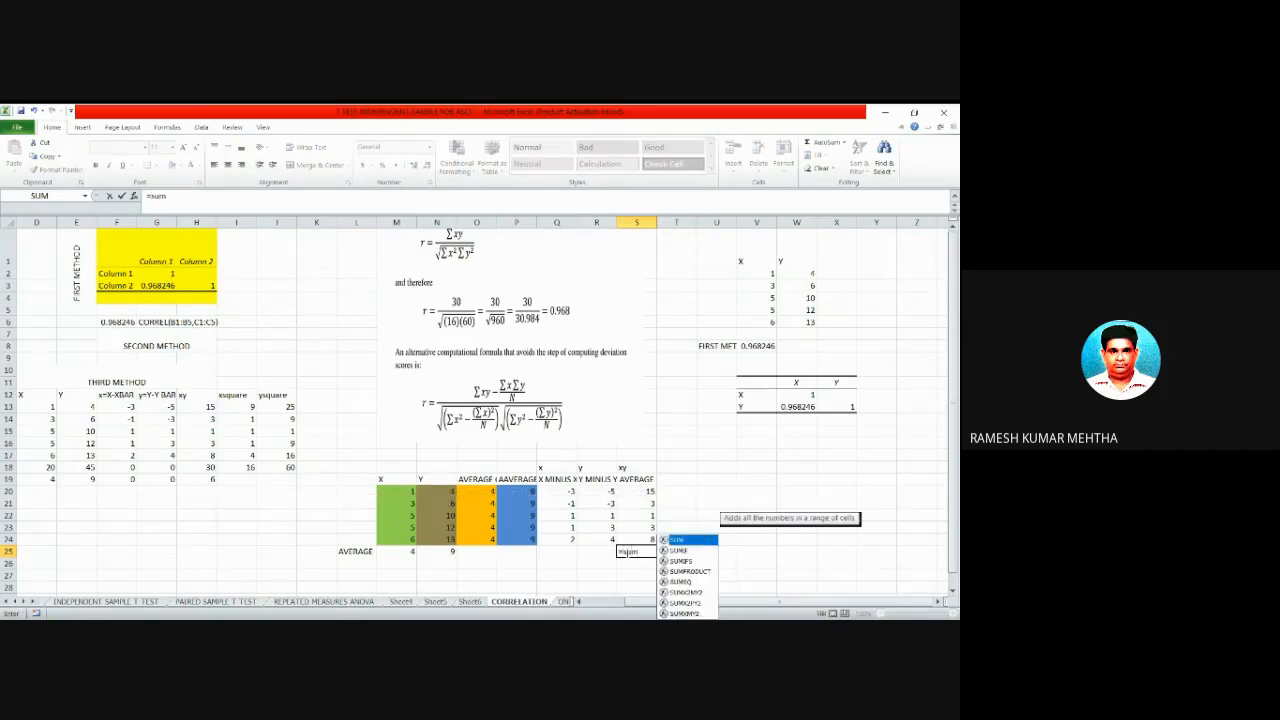
{"action": "left_click_drag", "start_coordinate": [646, 492], "coordinate": [646, 540]}
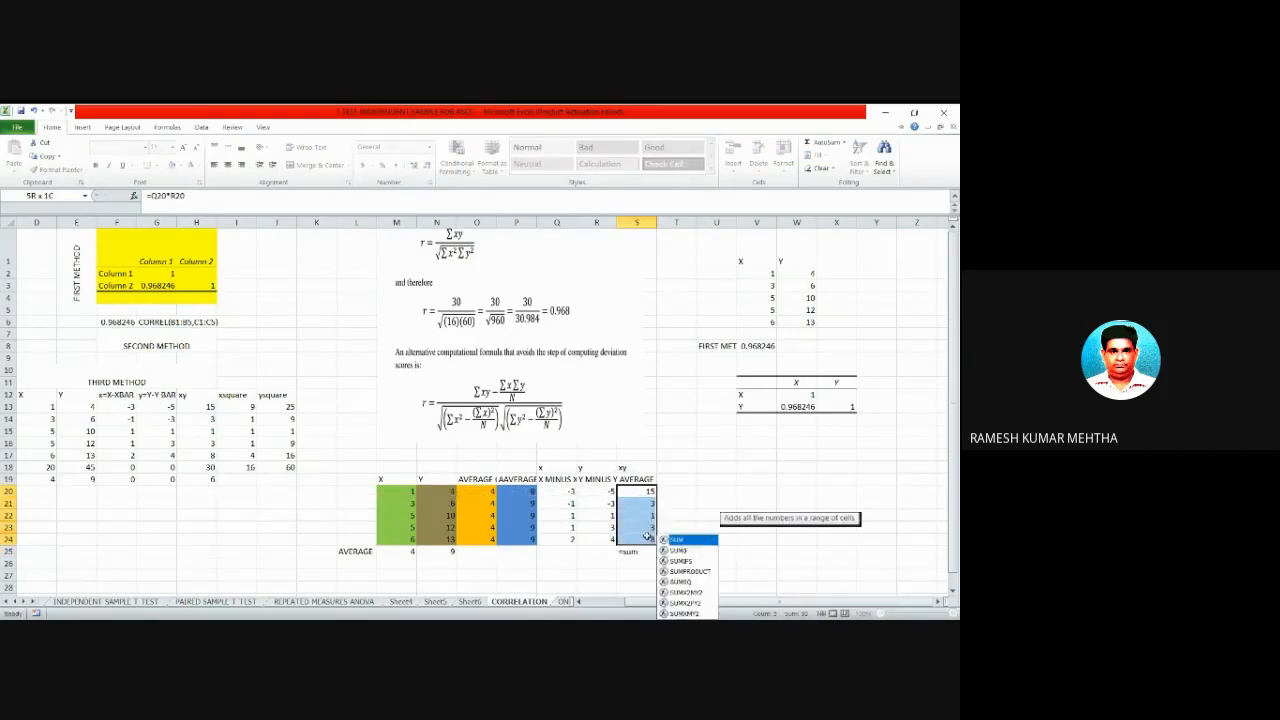
{"action": "left_click", "coordinate": [646, 551]}
{"action": "type", "text": "=sum"}
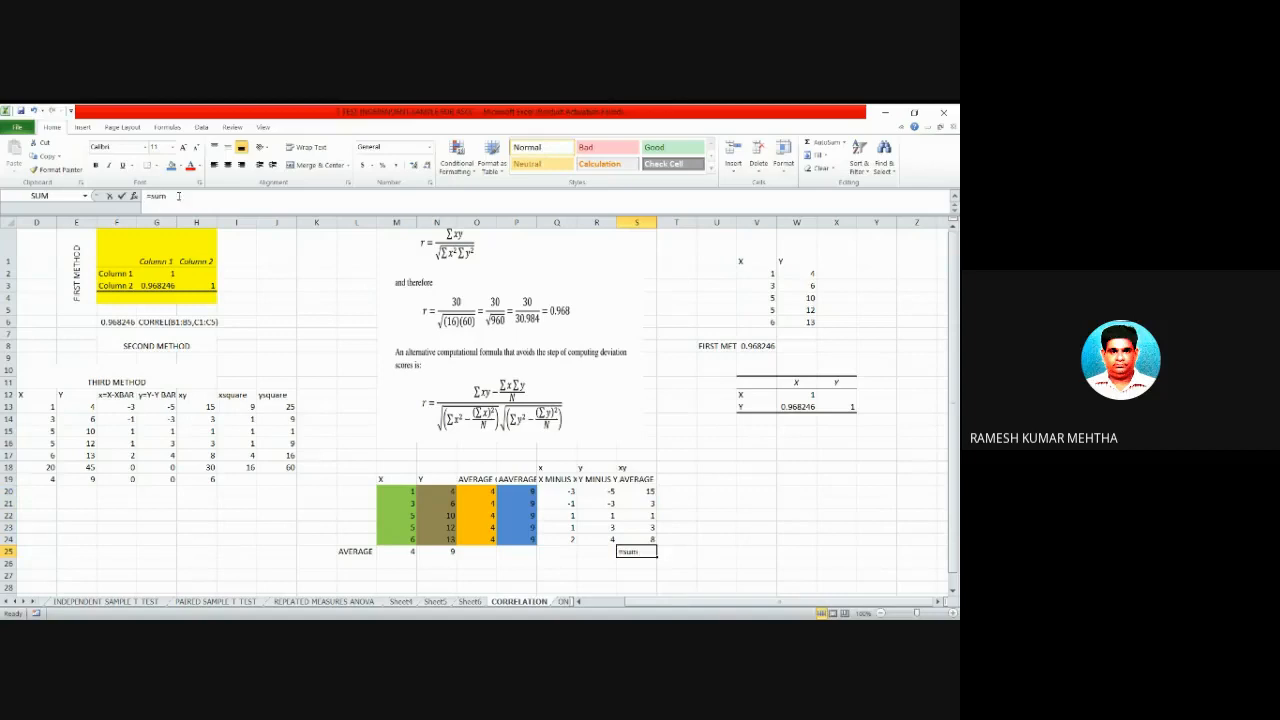
{"action": "type", "text": "("}
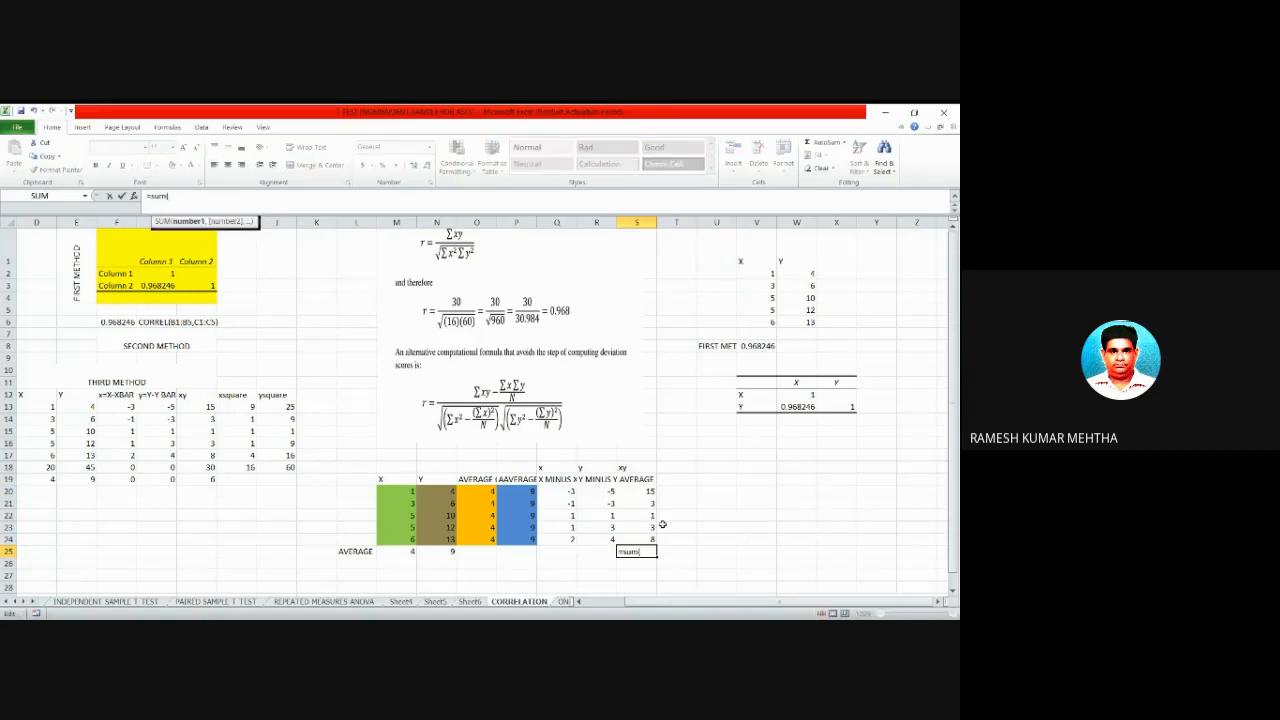
{"action": "left_click_drag", "start_coordinate": [646, 491], "coordinate": [646, 540]}
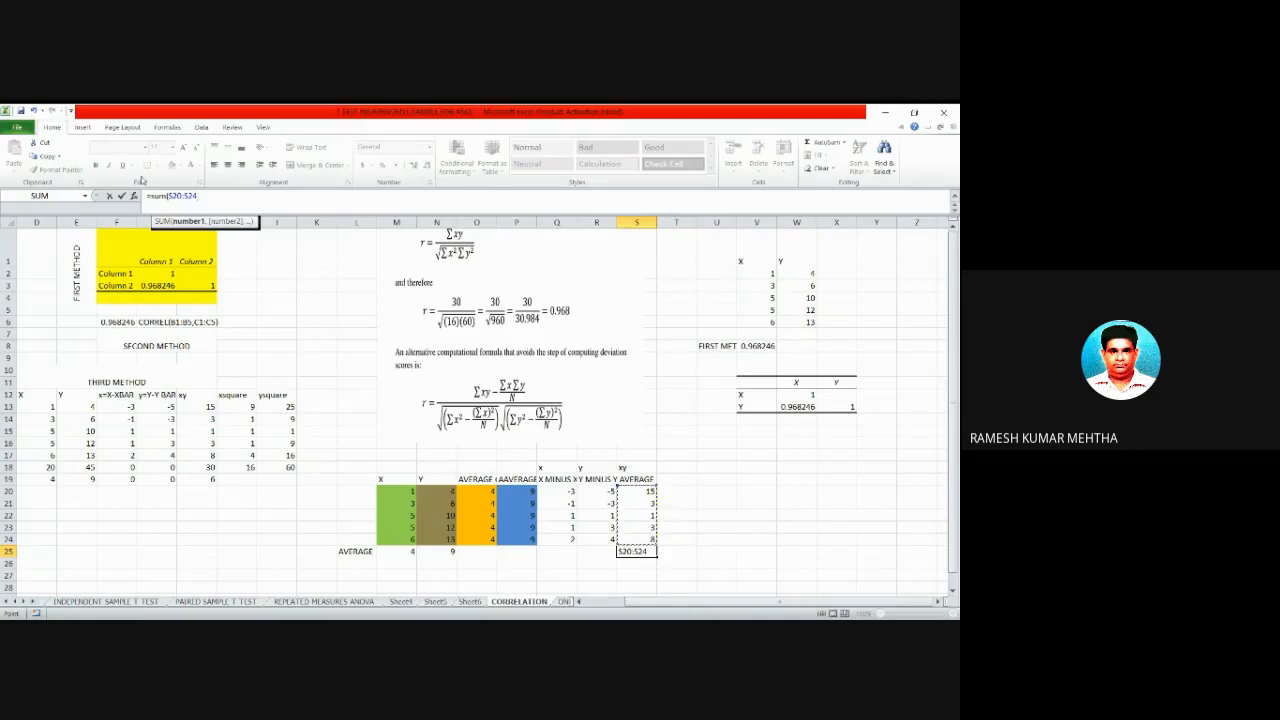
{"action": "type", "text": ")"}
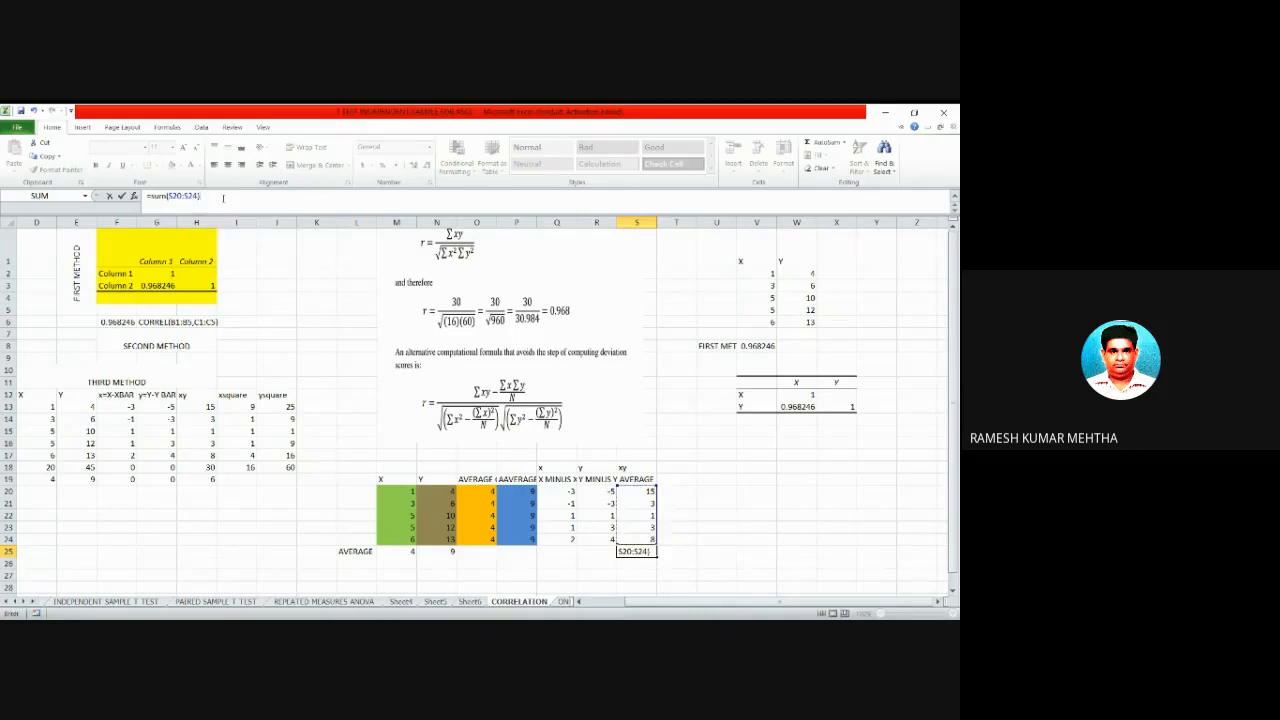
{"action": "key", "text": "Return"}
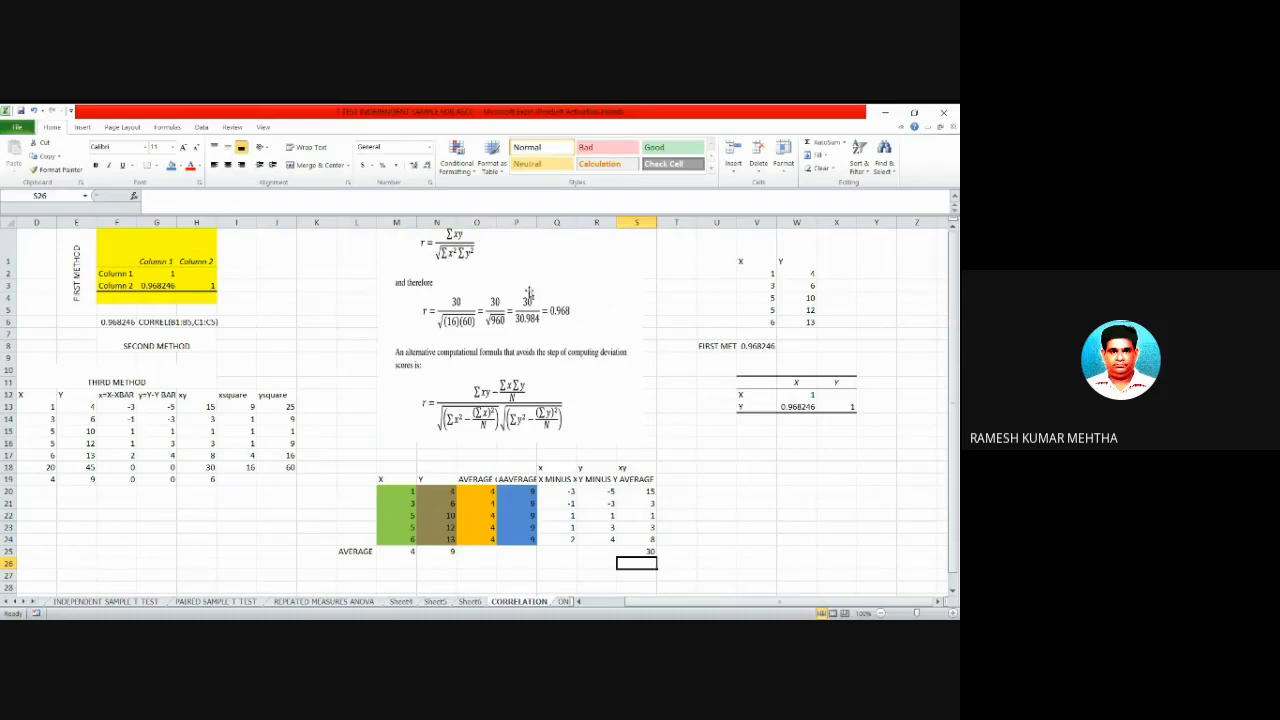
Enter the heading xsquare in T18 for the squared x deviations.
{"action": "left_click", "coordinate": [671, 468]}
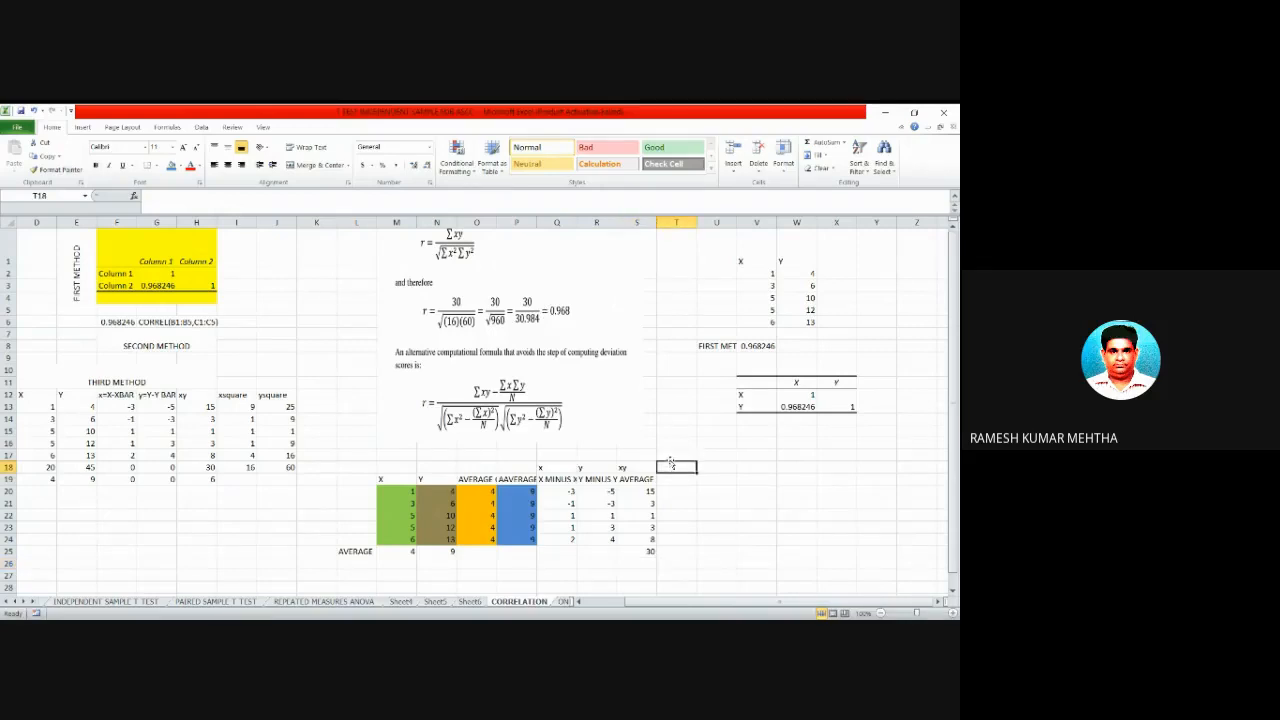
{"action": "type", "text": "xsquare"}
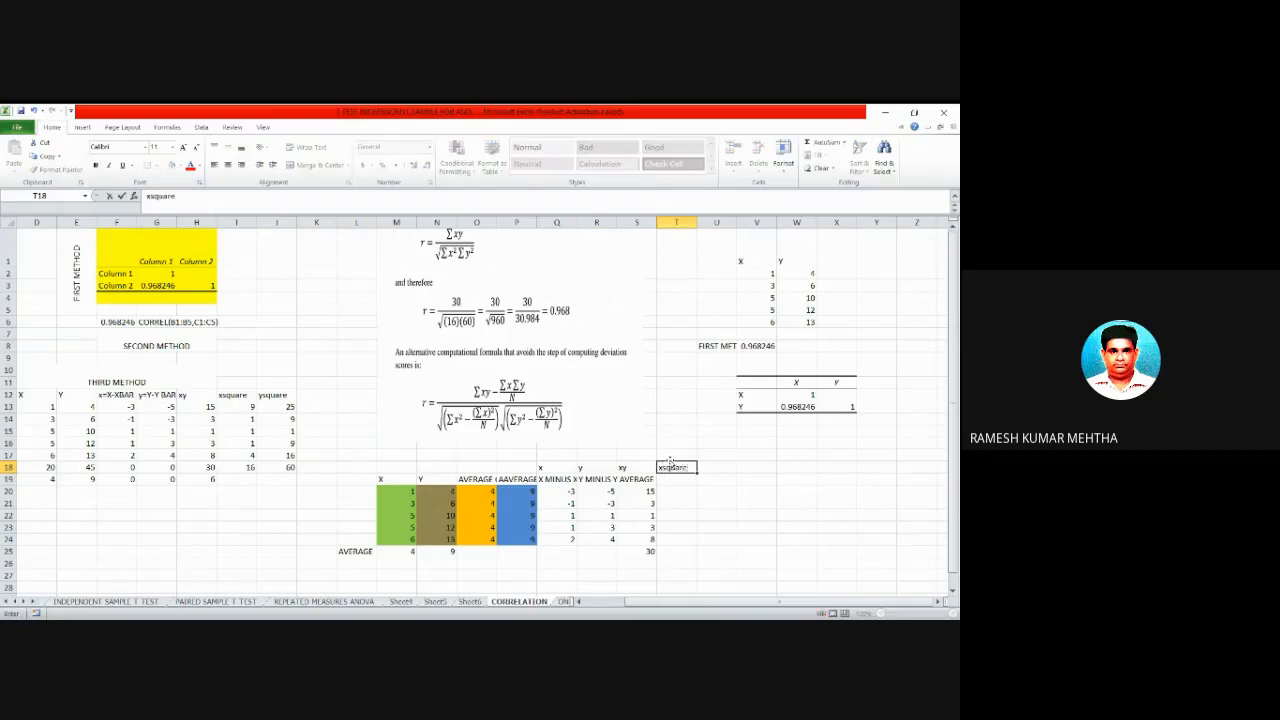
{"action": "key", "text": "Return"}
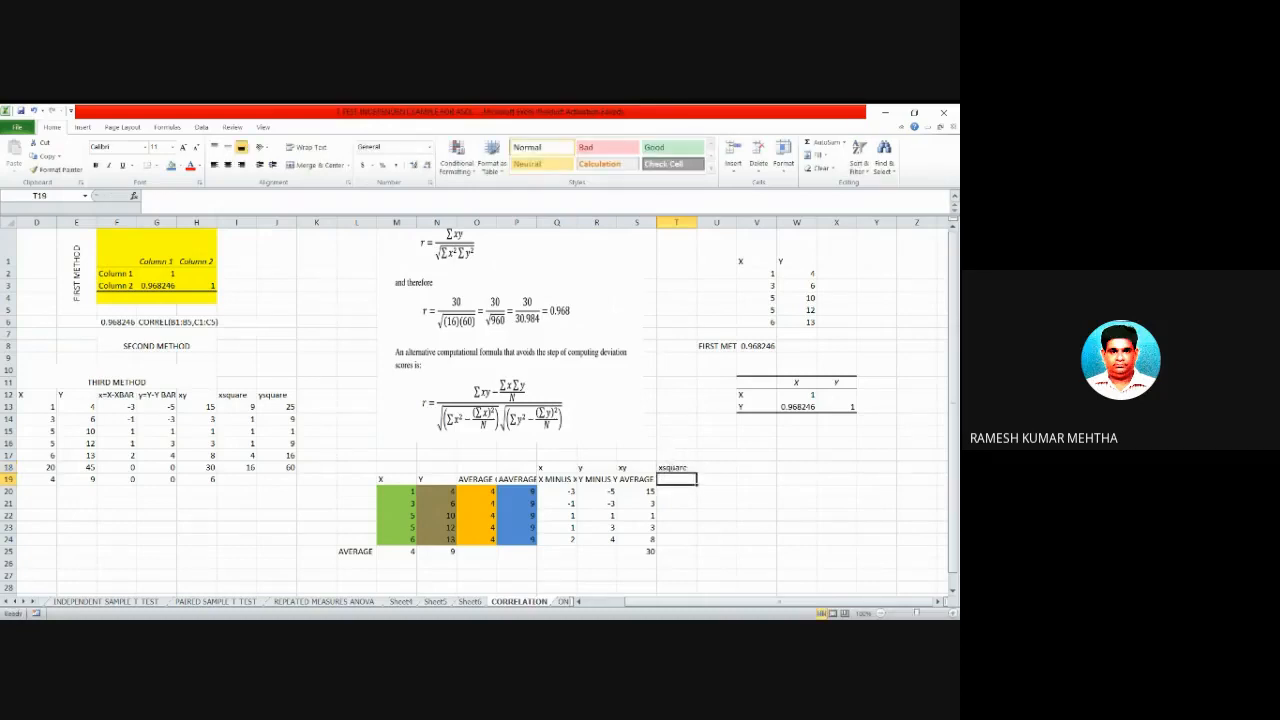
Square the first x deviation with =Q20*Q20 in T20 and fill the formula down to T24.
{"action": "left_click", "coordinate": [675, 493]}
{"action": "type", "text": "="}
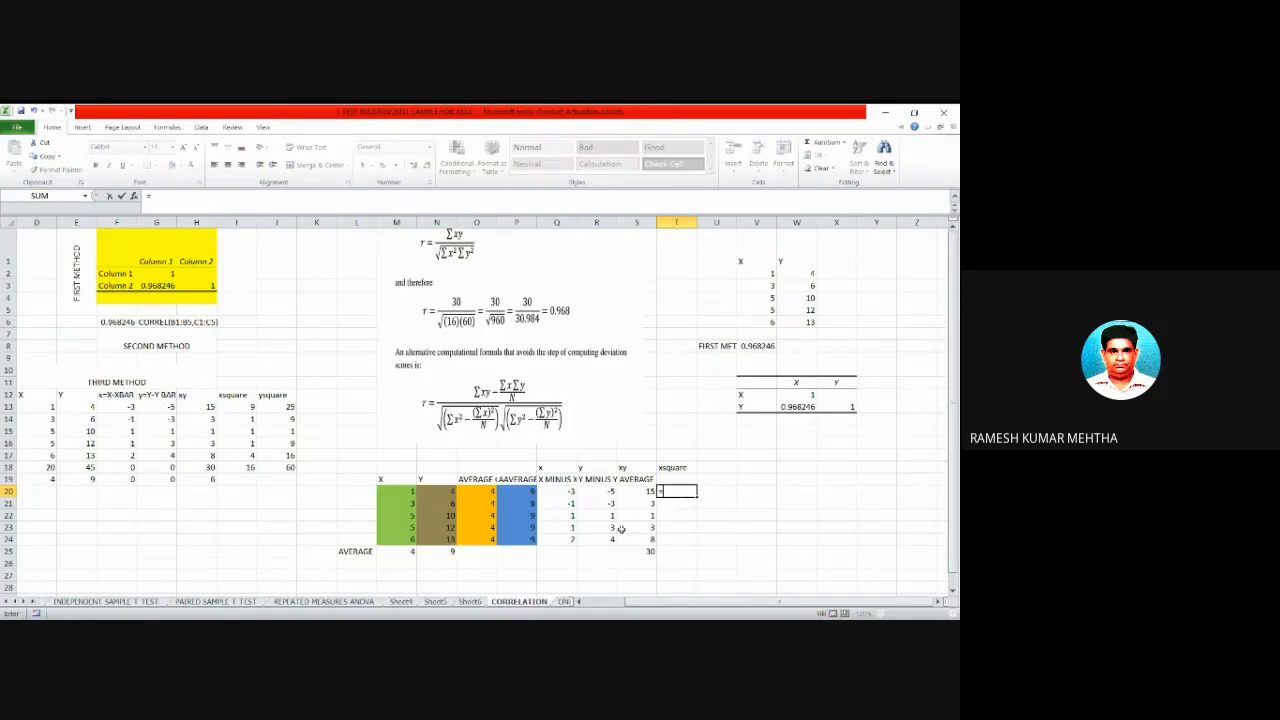
{"action": "left_click", "coordinate": [557, 491]}
{"action": "type", "text": "*"}
{"action": "left_click", "coordinate": [557, 492]}
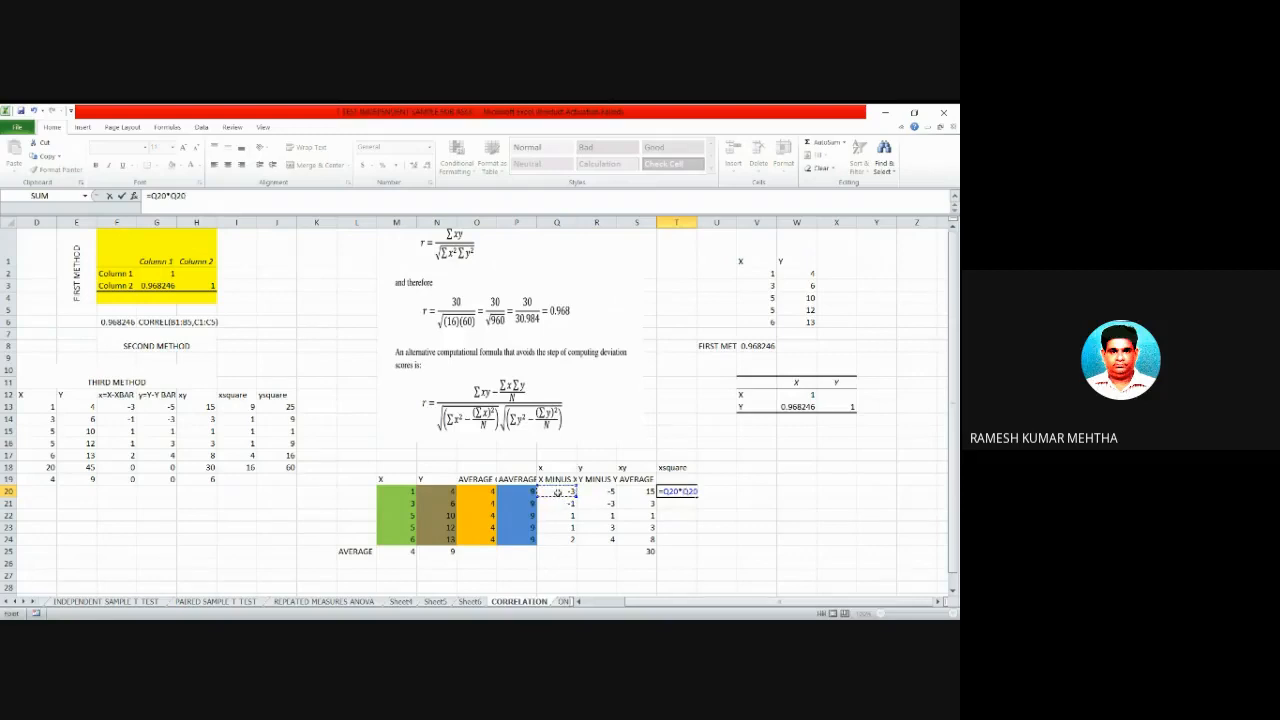
{"action": "key", "text": "Return"}
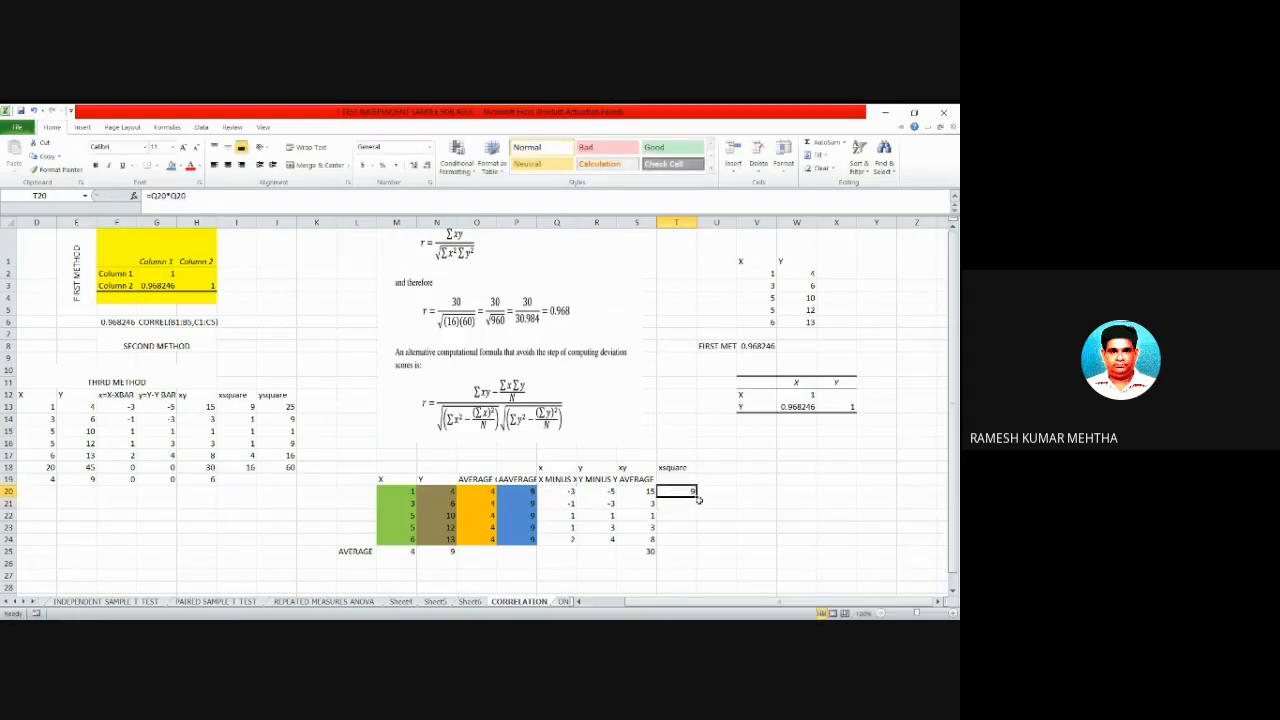
{"action": "left_click", "coordinate": [686, 491]}
{"action": "left_click_drag", "start_coordinate": [696, 497], "coordinate": [696, 534]}
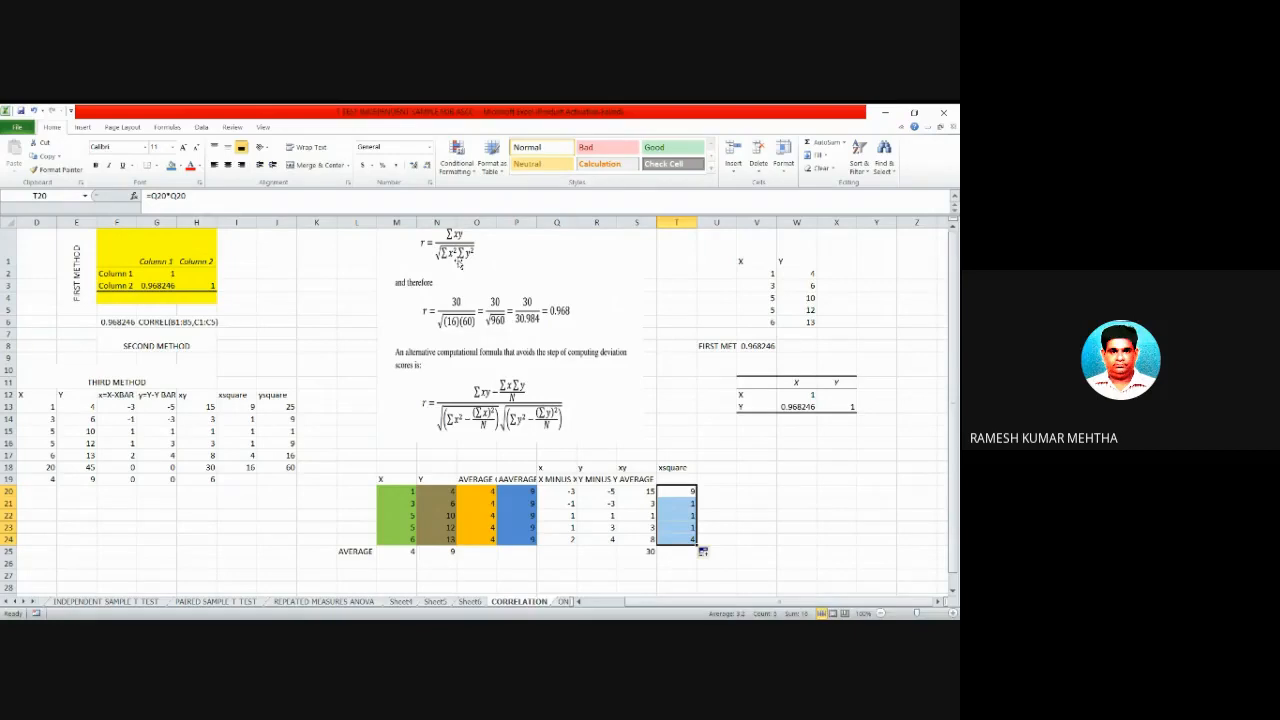
Try to total the xsquare column in T25 with =SUM(T20:T240).
{"action": "left_click", "coordinate": [689, 553]}
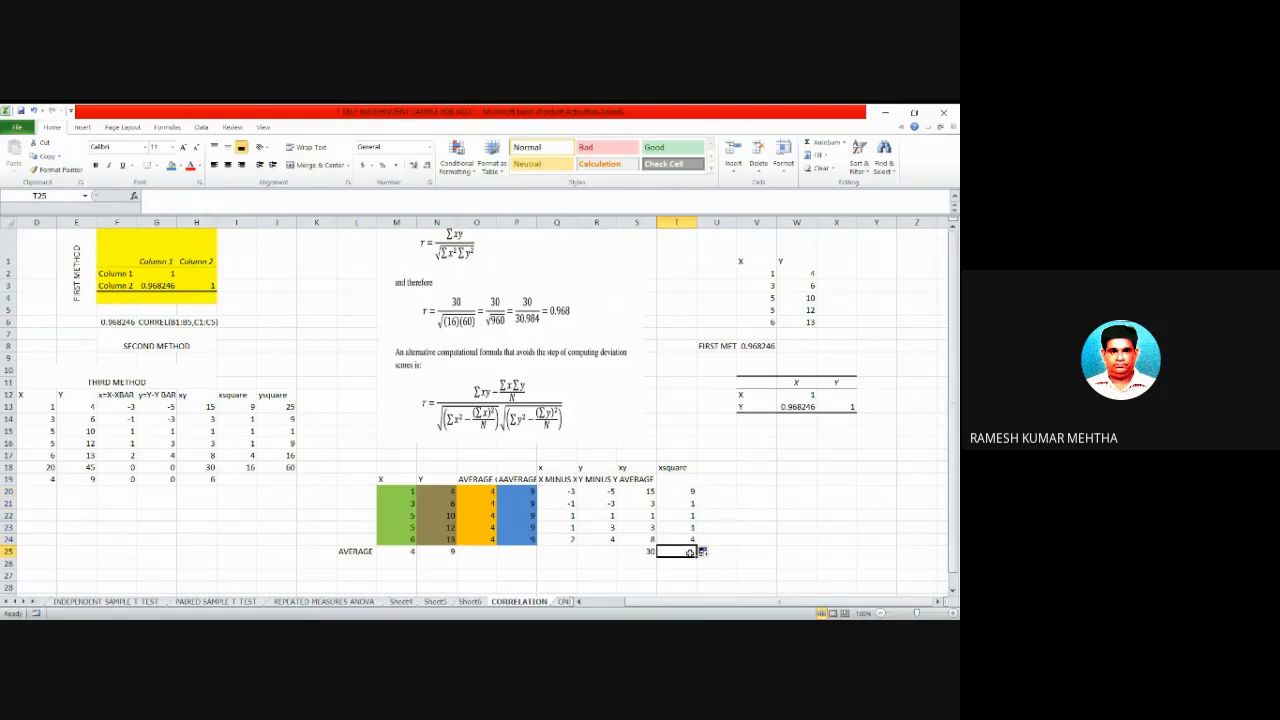
{"action": "type", "text": "=sum("}
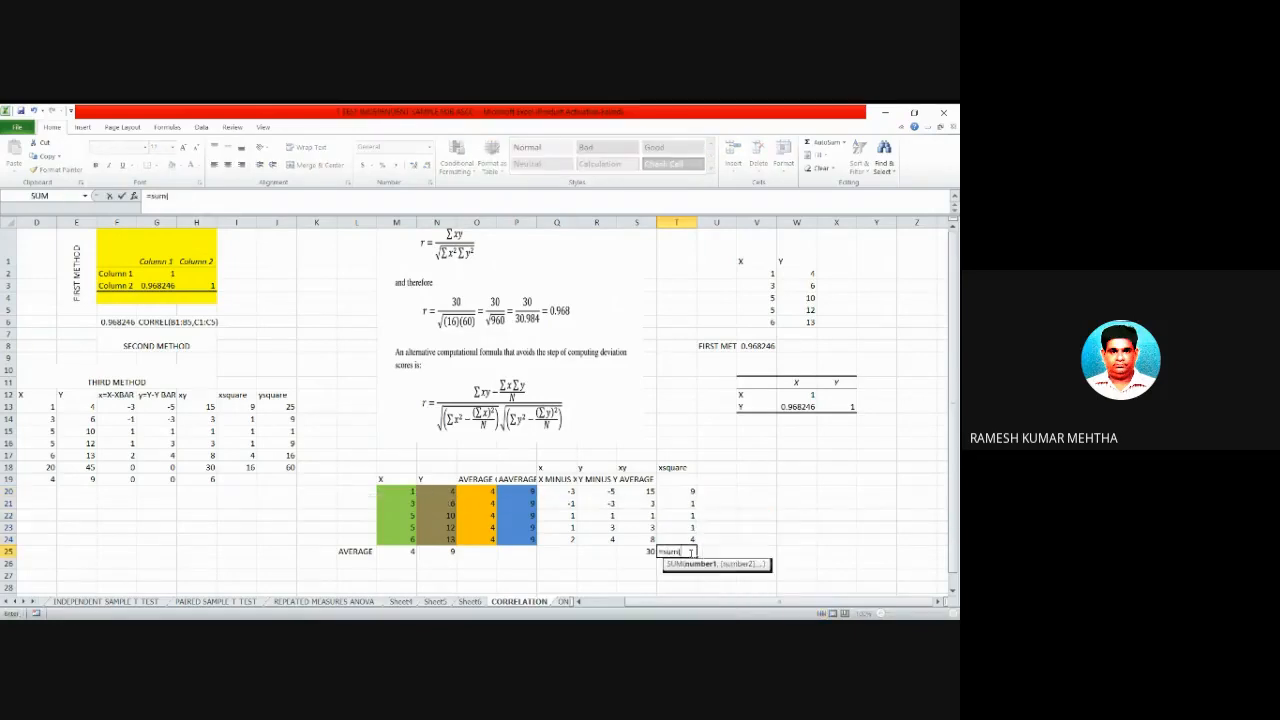
{"action": "left_click_drag", "start_coordinate": [683, 493], "coordinate": [689, 539]}
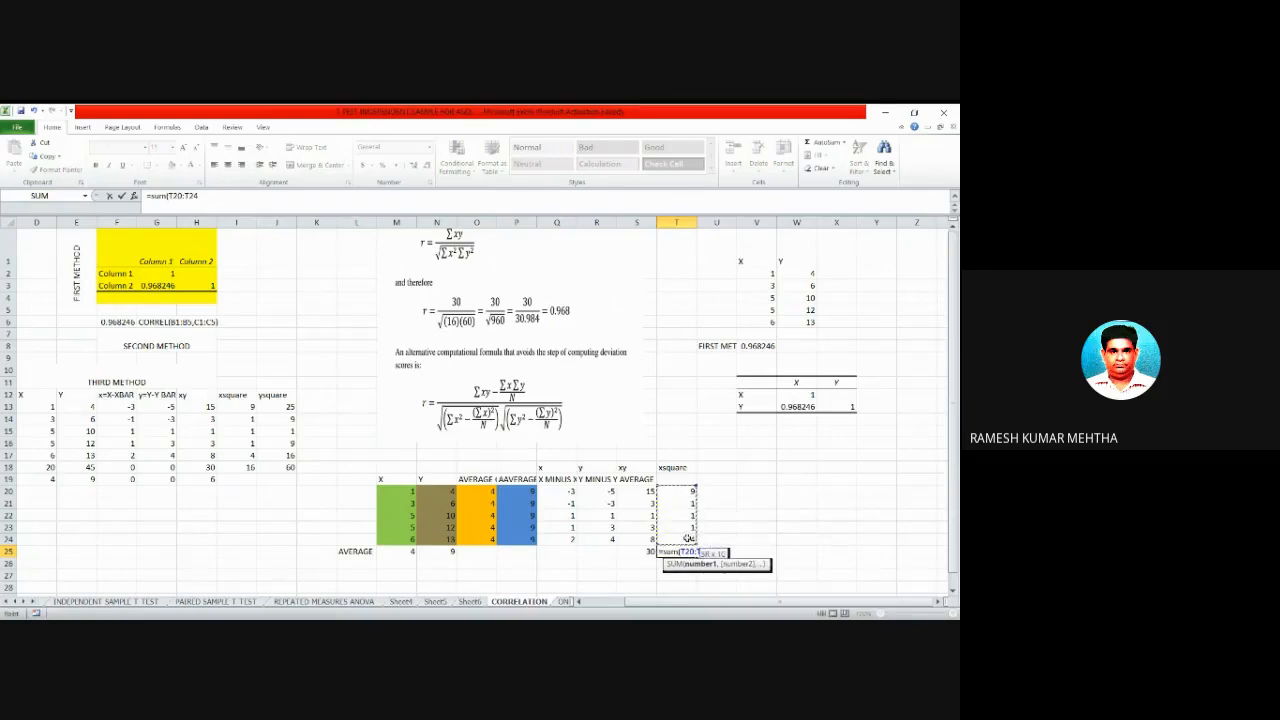
{"action": "type", "text": "0"}
{"action": "key", "text": "Return"}
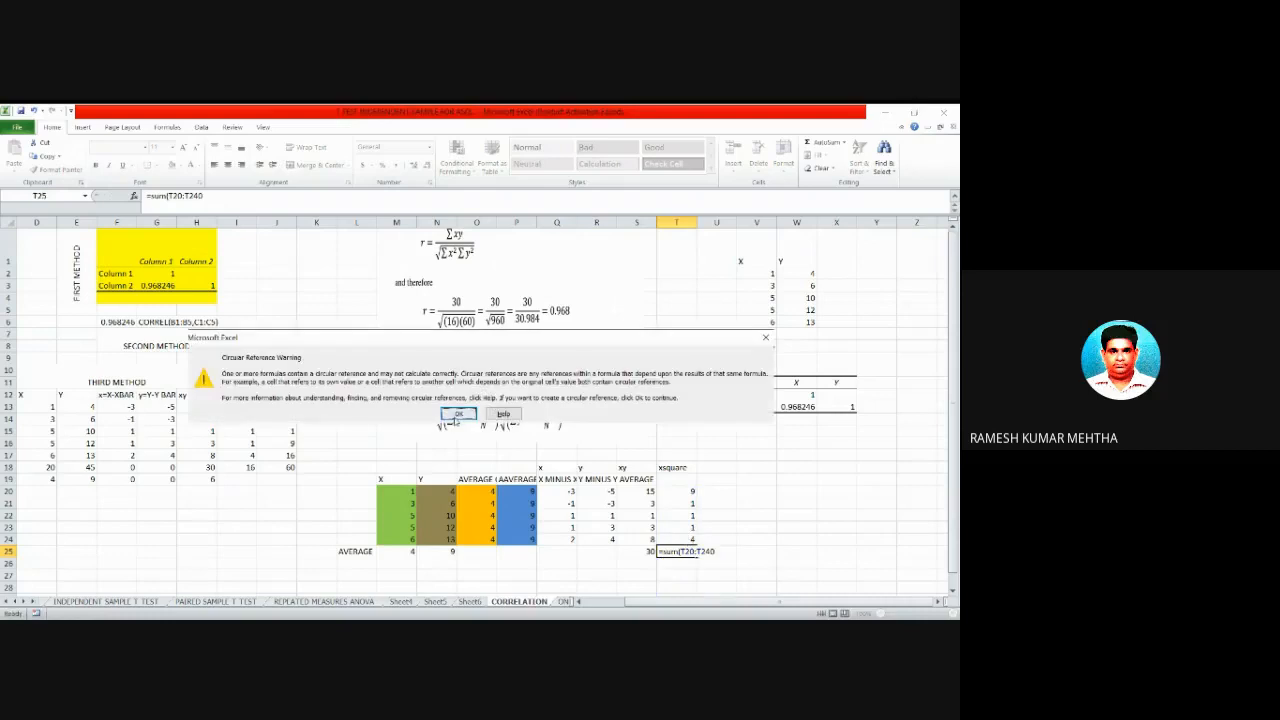
{"action": "left_click", "coordinate": [455, 415]}
Total the squared x deviations in T25 with =SUM(T20:T24).
{"action": "left_click", "coordinate": [692, 550]}
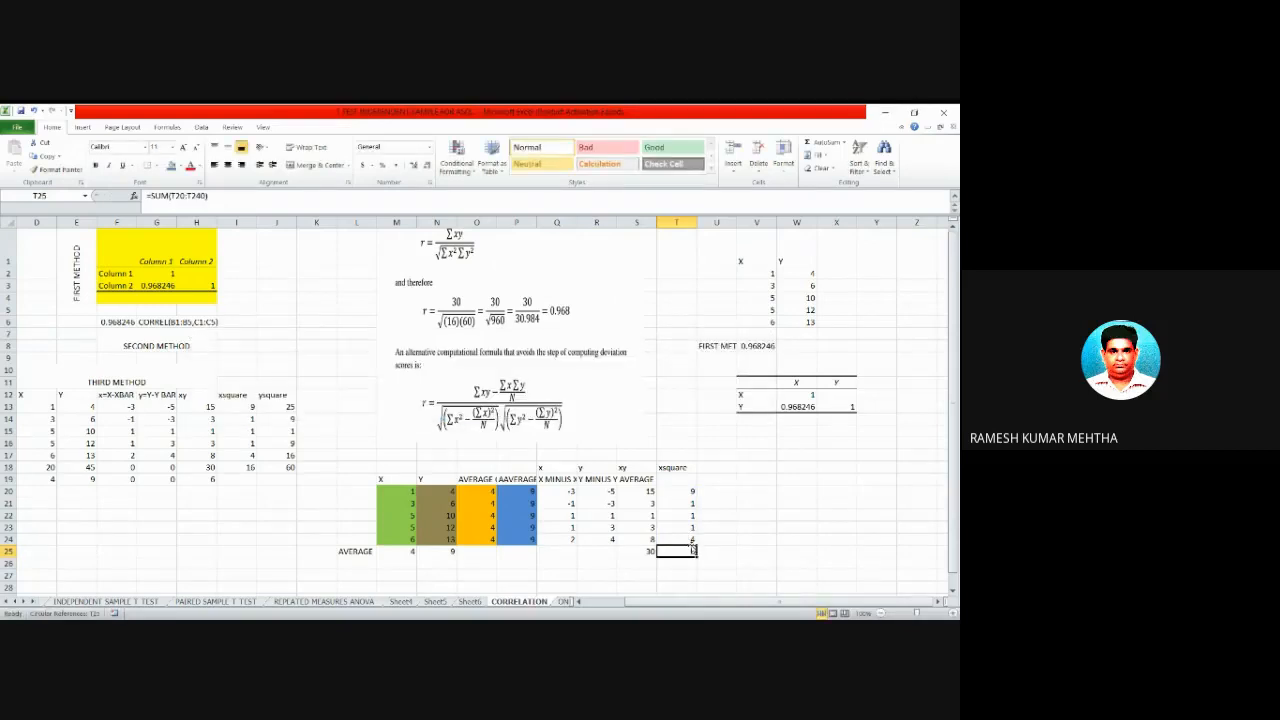
{"action": "type", "text": "=sum("}
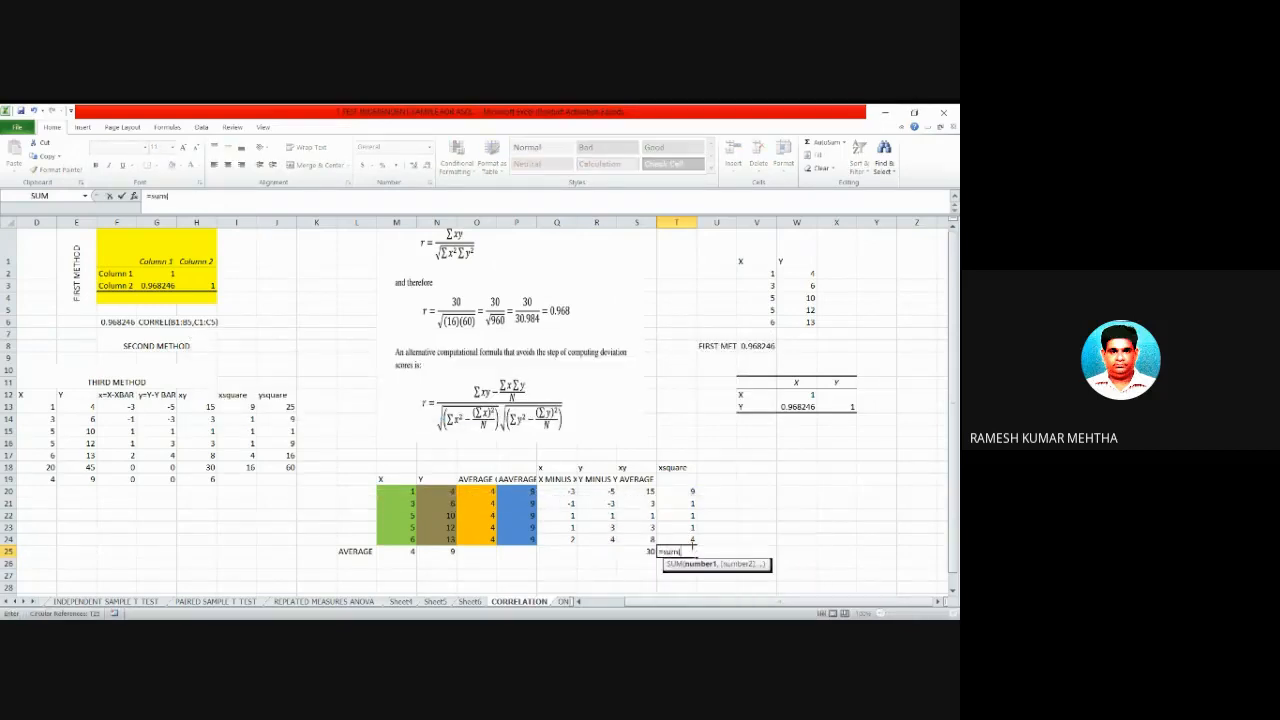
{"action": "left_click_drag", "start_coordinate": [683, 491], "coordinate": [681, 533]}
{"action": "type", "text": ")"}
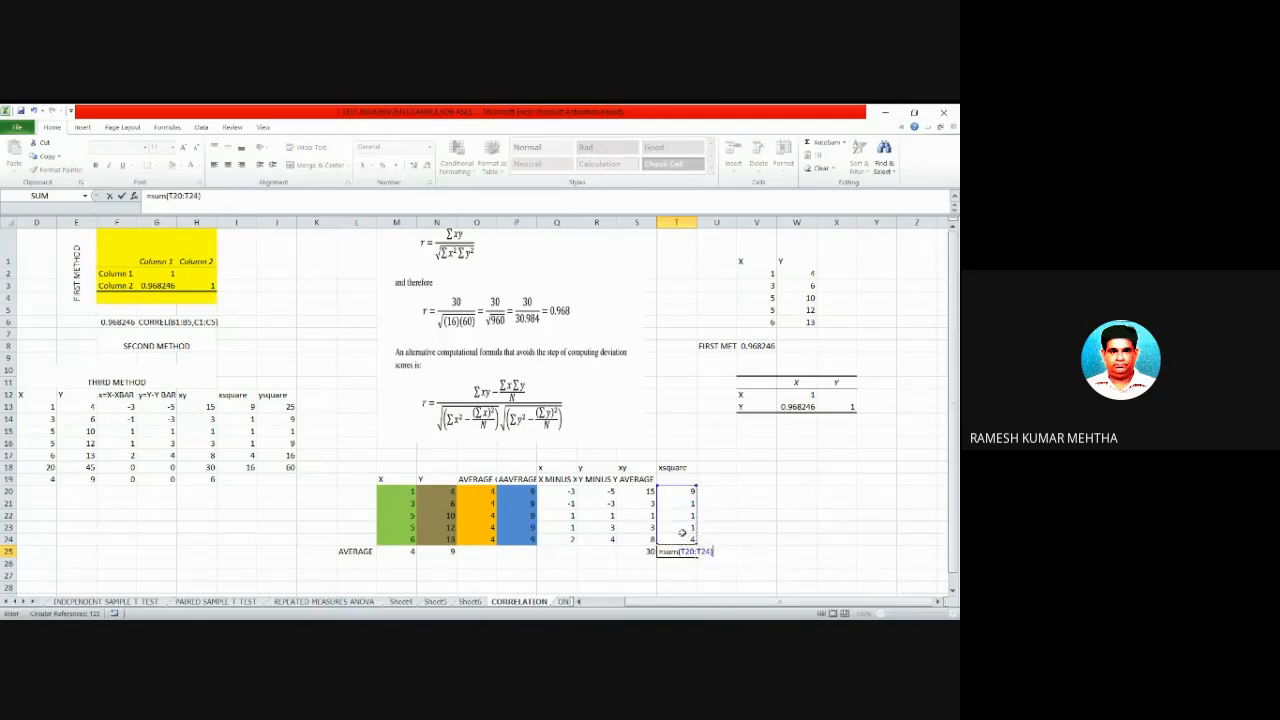
{"action": "key", "text": "Return"}
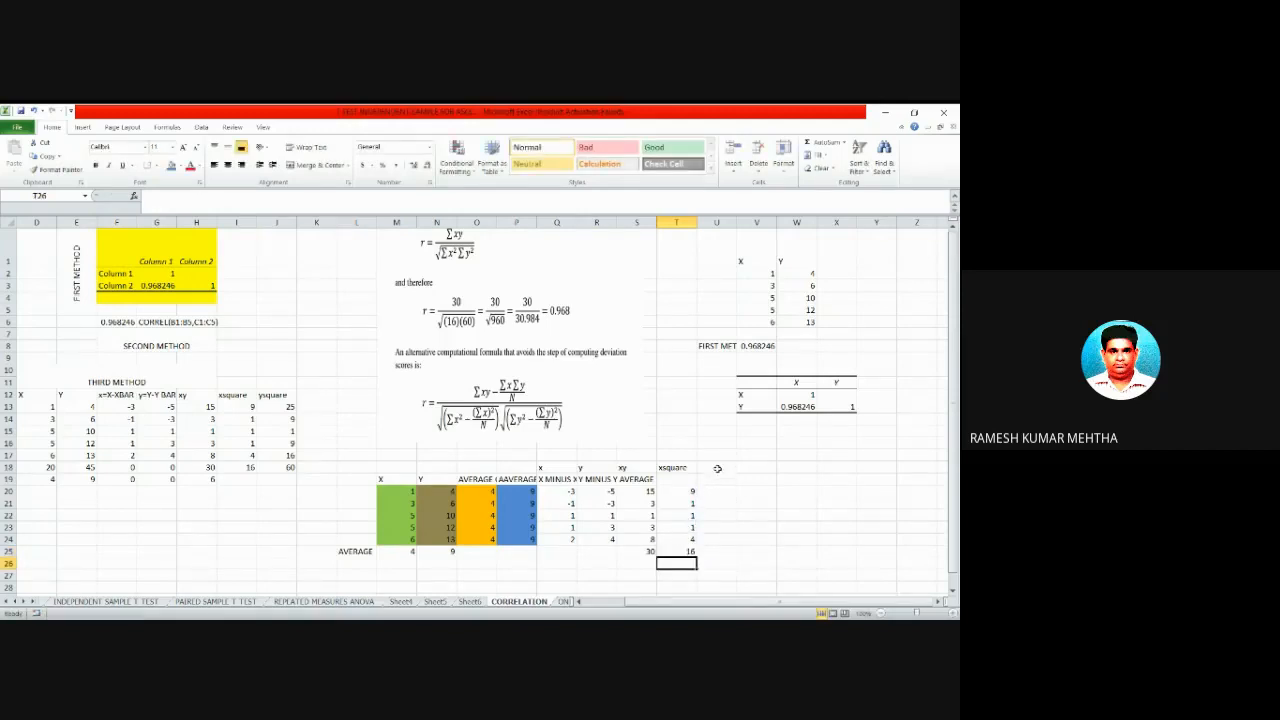
Enter the heading y square in U18 for the squared y deviations.
{"action": "left_click", "coordinate": [716, 466]}
{"action": "type", "text": "y s"}
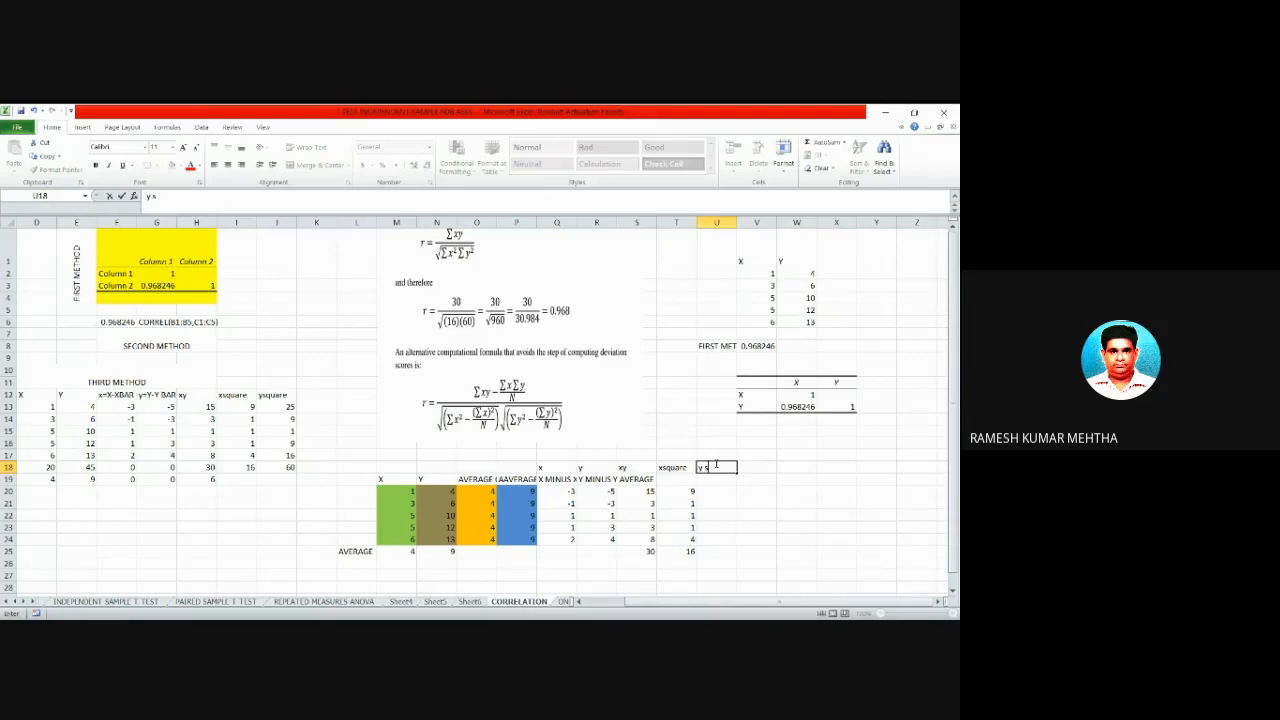
{"action": "type", "text": "quare"}
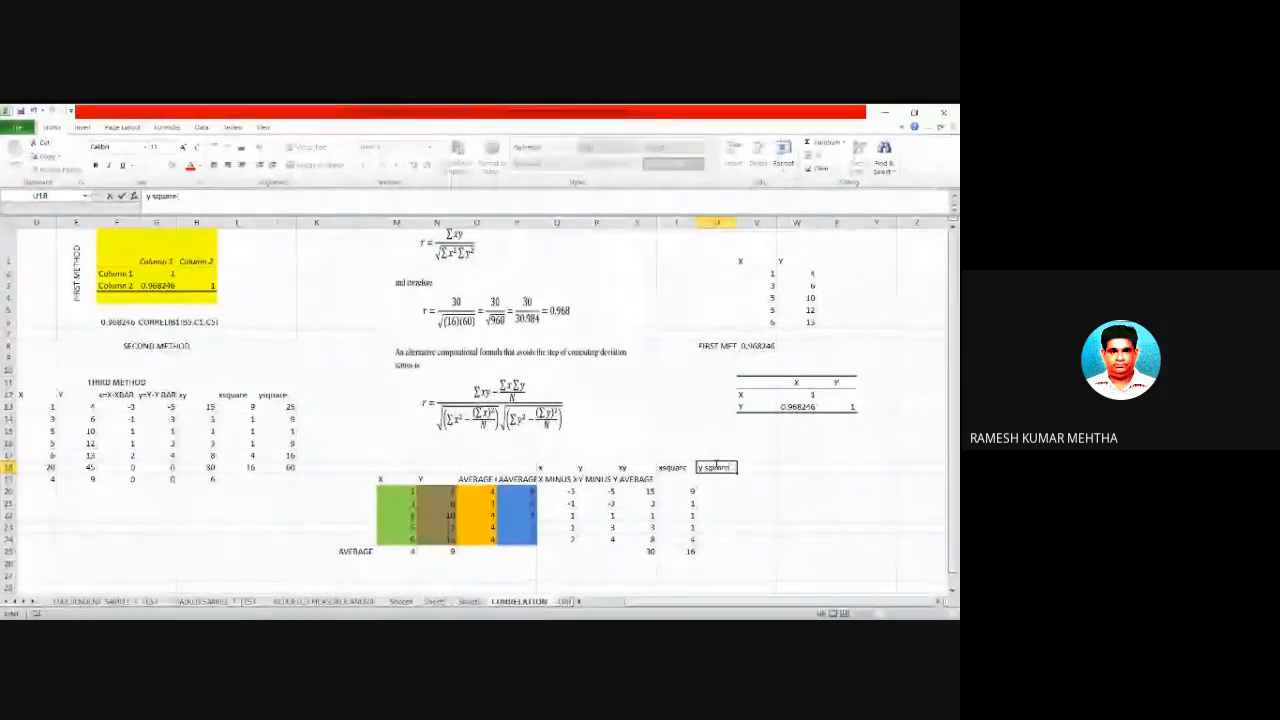
Square the first y deviation with =R20*R20 in U20 and fill the formula down to U24.
{"action": "left_click", "coordinate": [729, 491]}
{"action": "type", "text": "="}
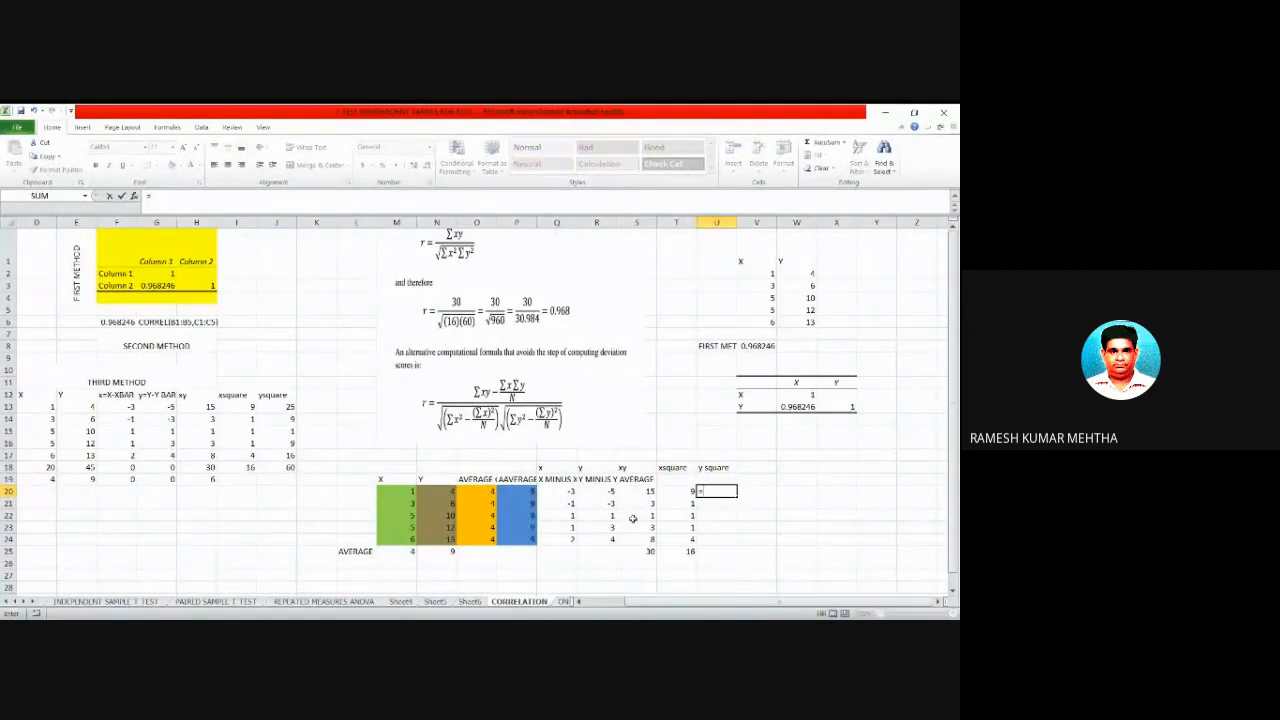
{"action": "left_click", "coordinate": [610, 492]}
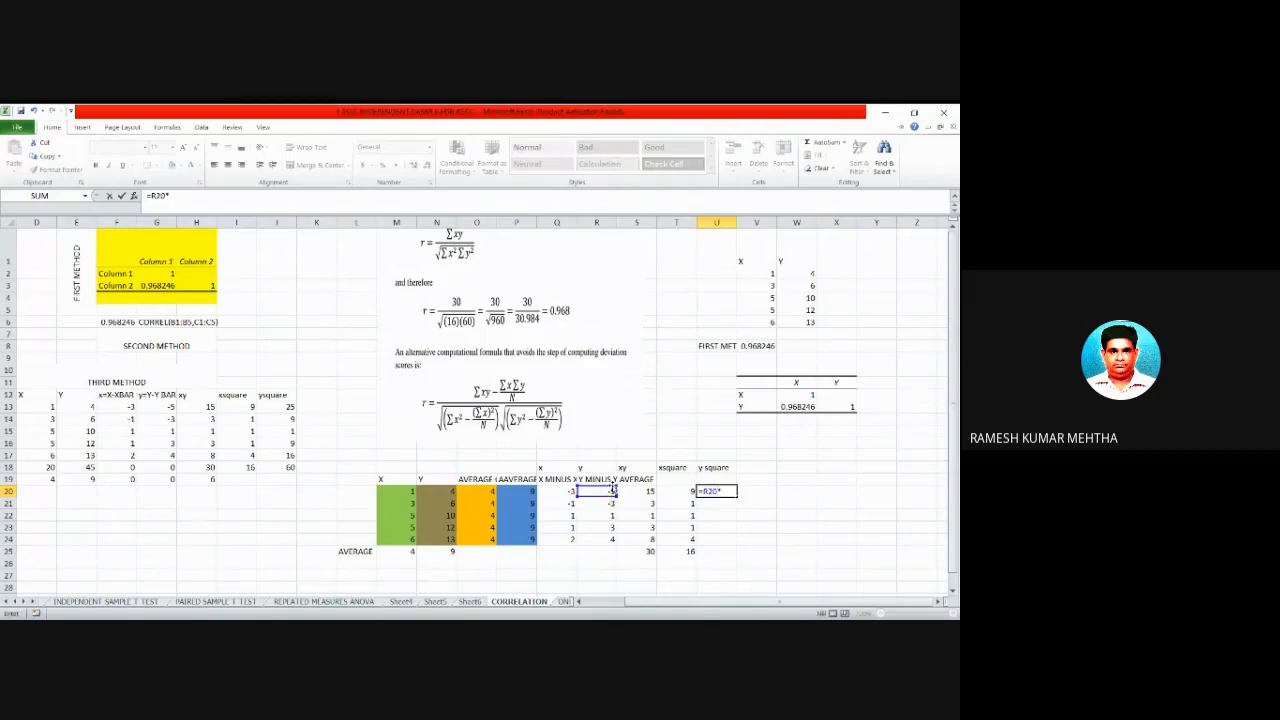
{"action": "left_click", "coordinate": [611, 491]}
{"action": "key", "text": "Return"}
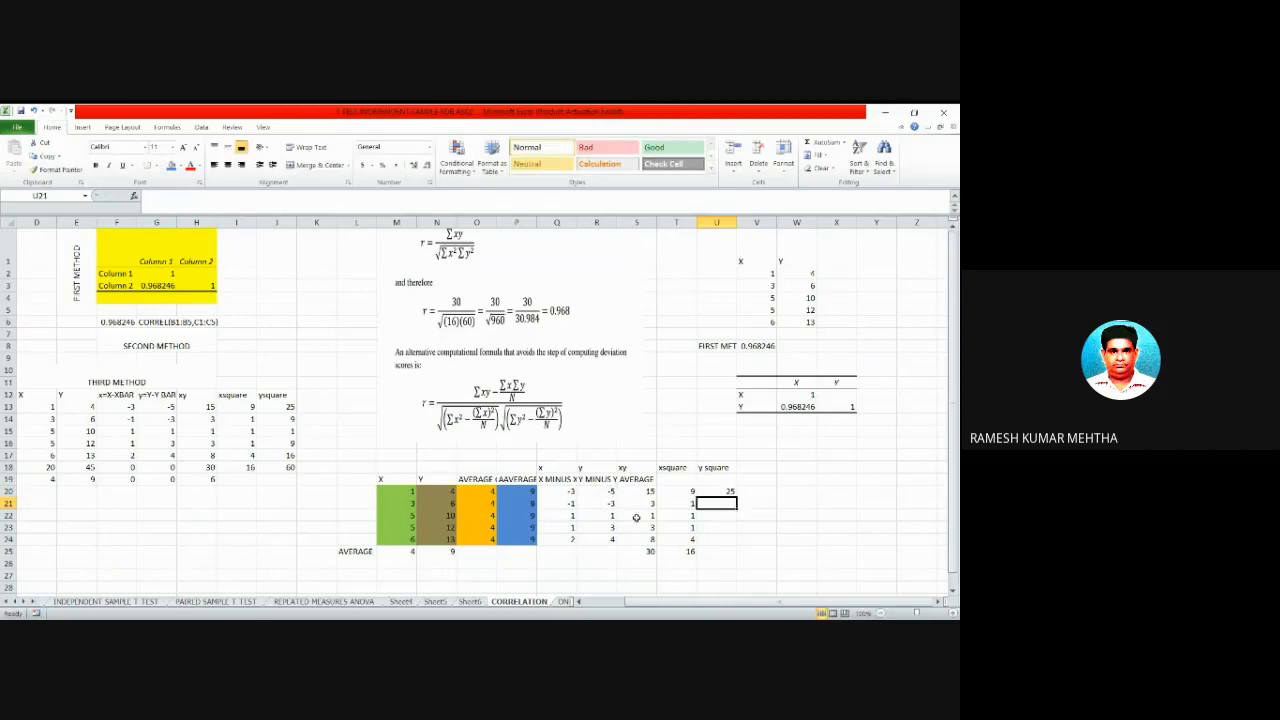
{"action": "left_click", "coordinate": [709, 491]}
{"action": "left_click_drag", "start_coordinate": [737, 497], "coordinate": [737, 543]}
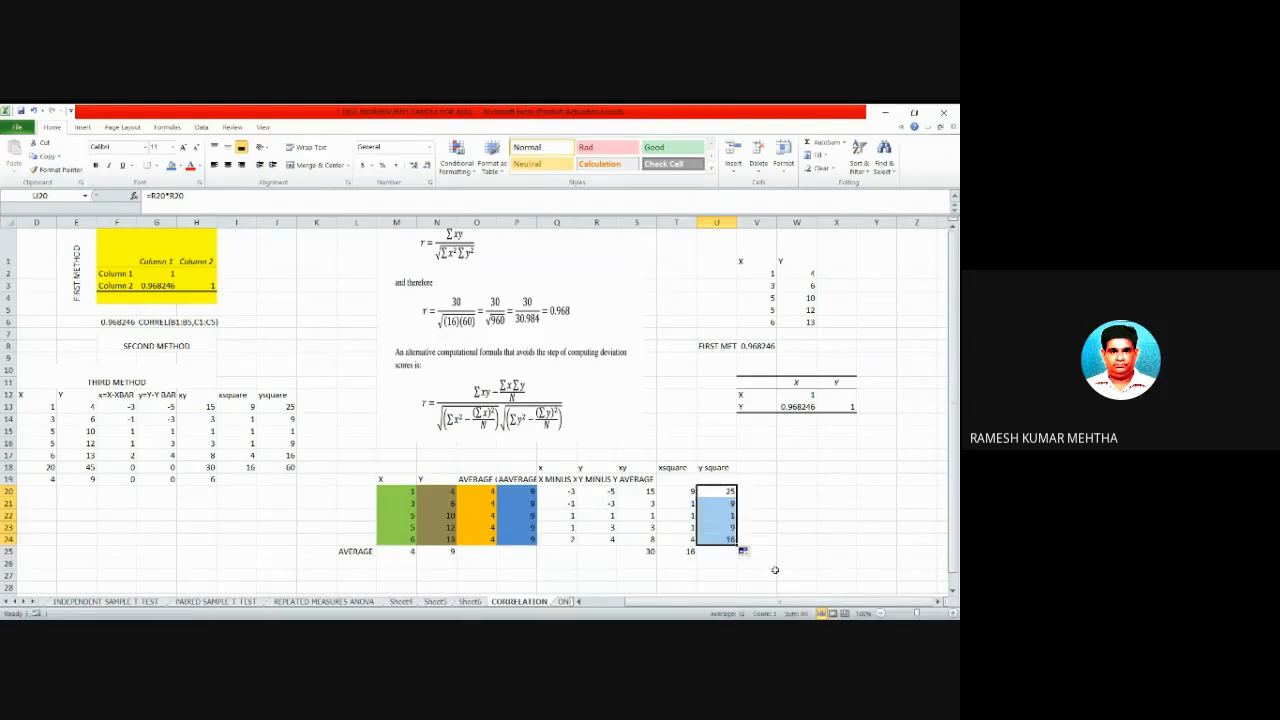
Total the squared y deviations in U25 with =SUM(U20:U24).
{"action": "left_click", "coordinate": [722, 550]}
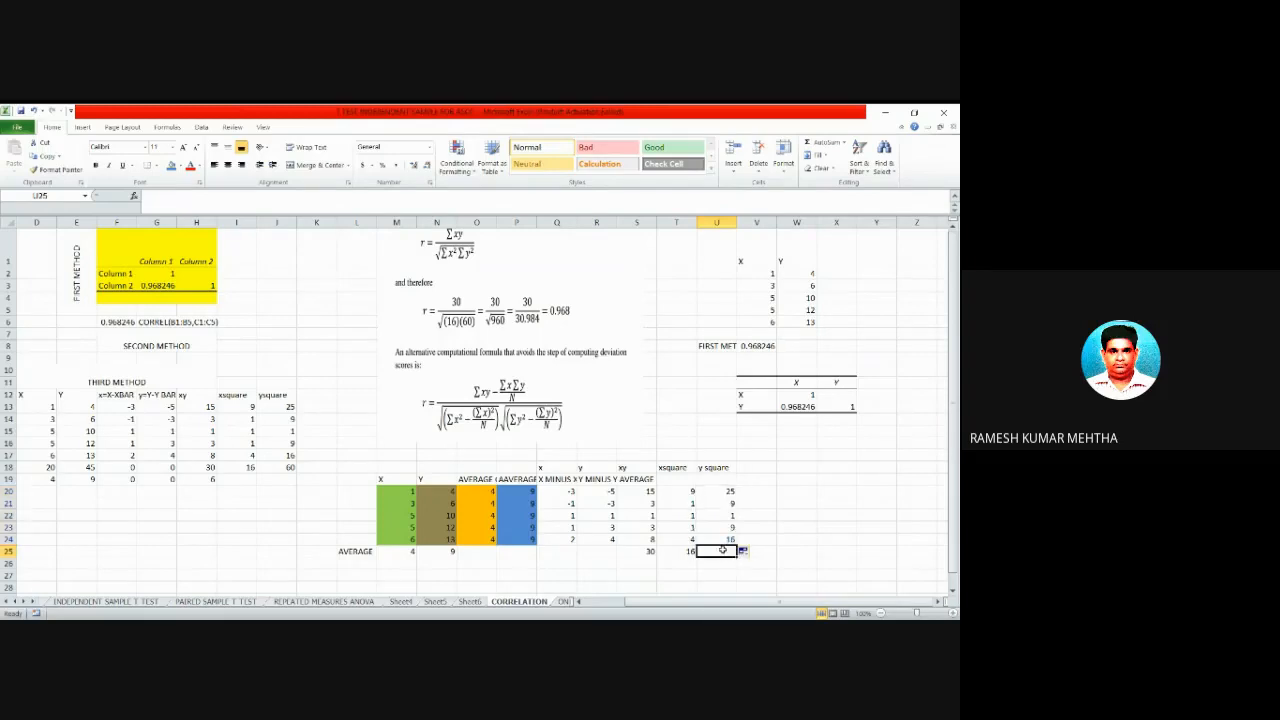
{"action": "type", "text": "=du"}
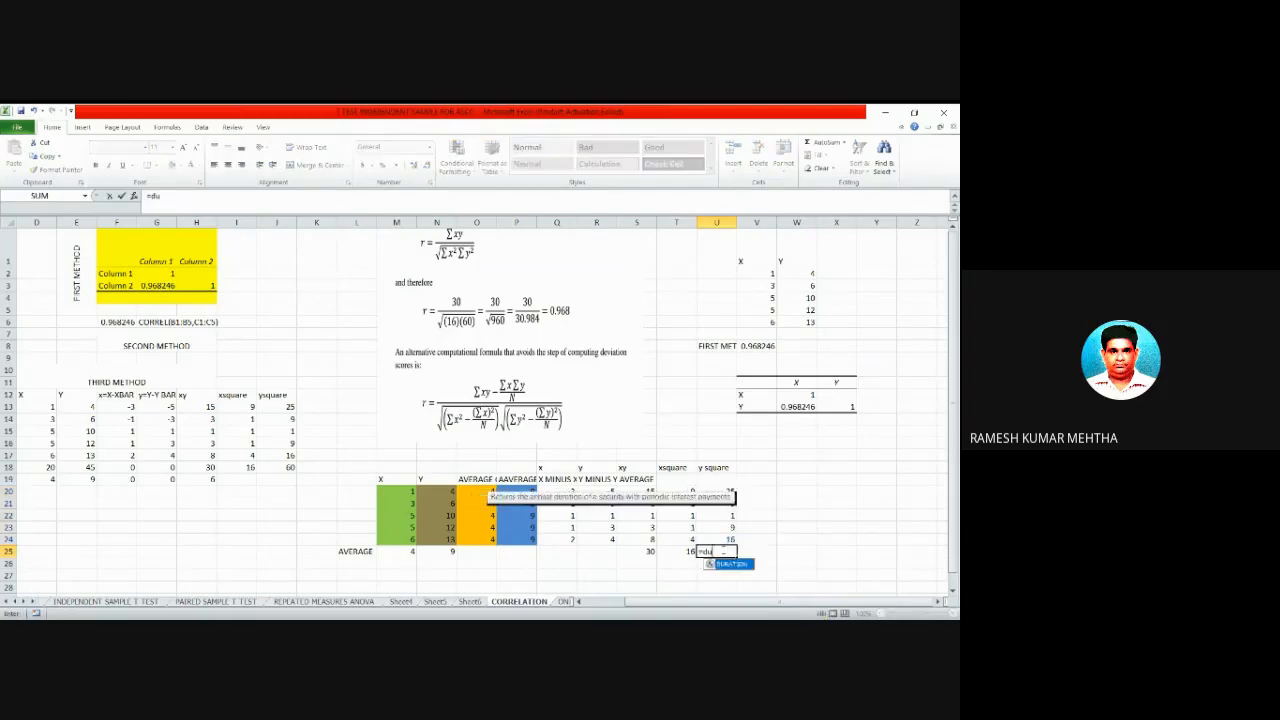
{"action": "key", "text": "BackSpace"}
{"action": "key", "text": "BackSpace"}
{"action": "key", "text": "BackSpace"}
{"action": "type", "text": "="}
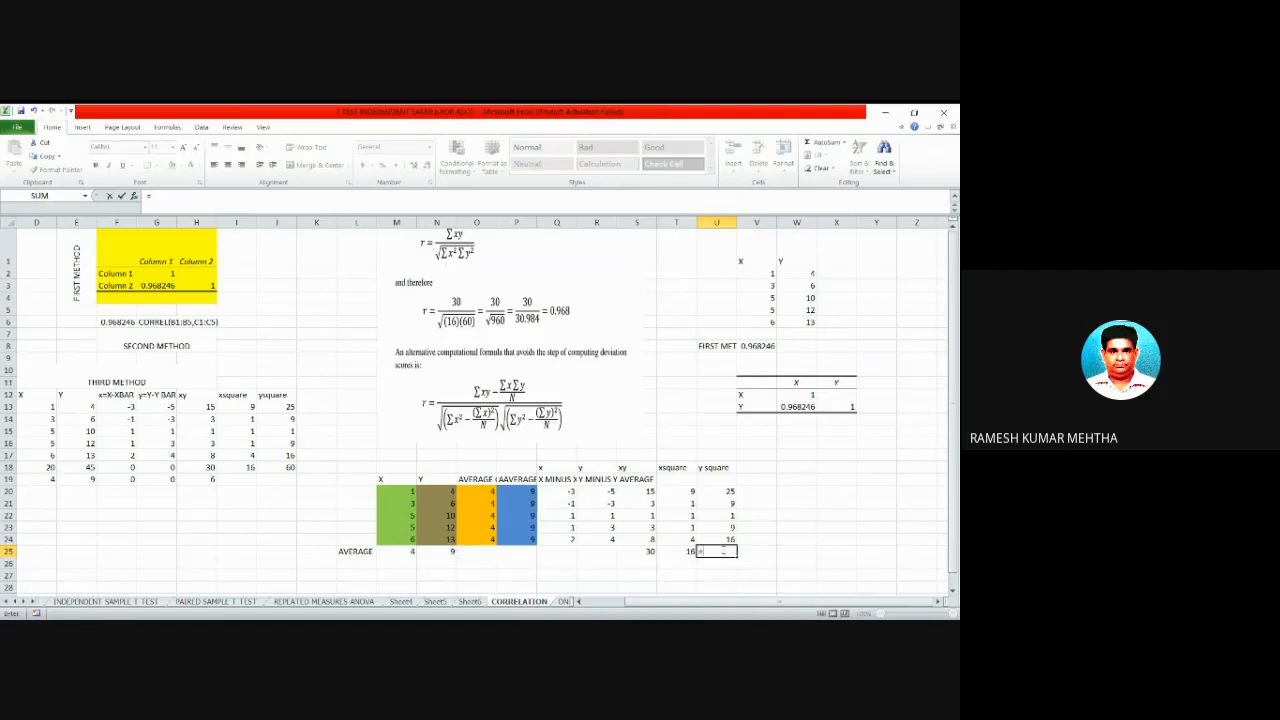
{"action": "type", "text": "sum("}
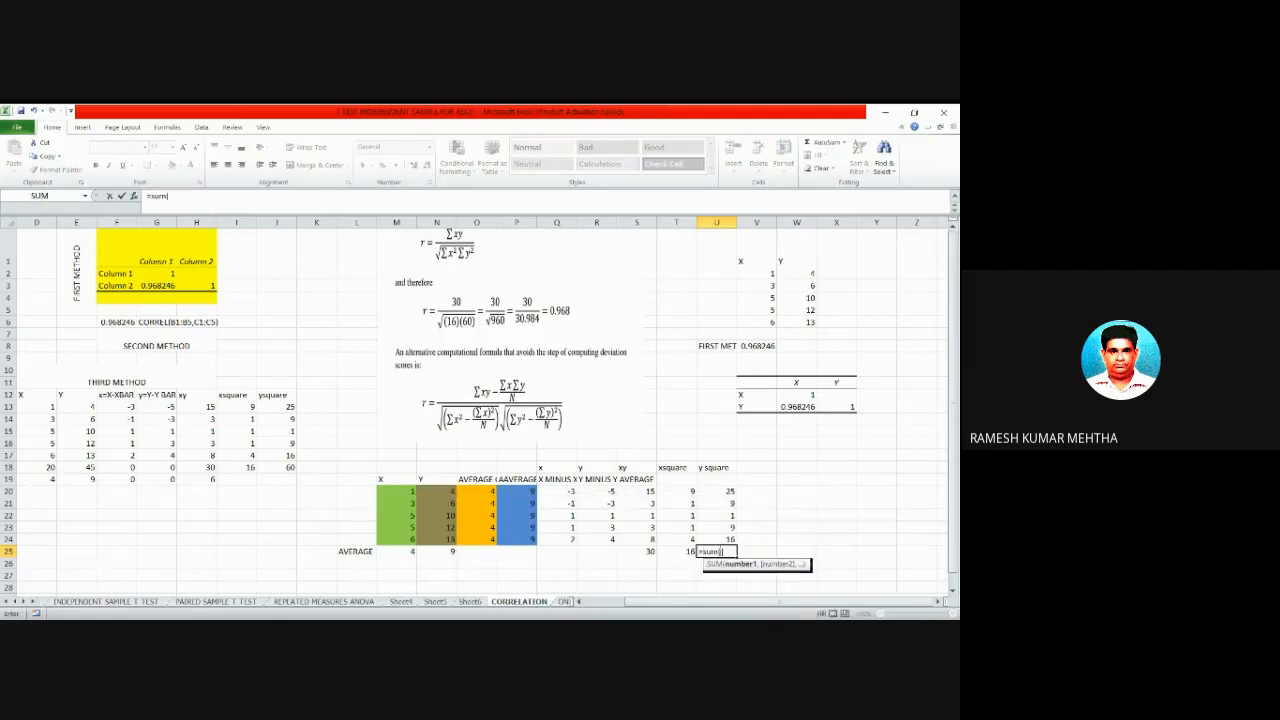
{"action": "left_click_drag", "start_coordinate": [716, 491], "coordinate": [721, 534]}
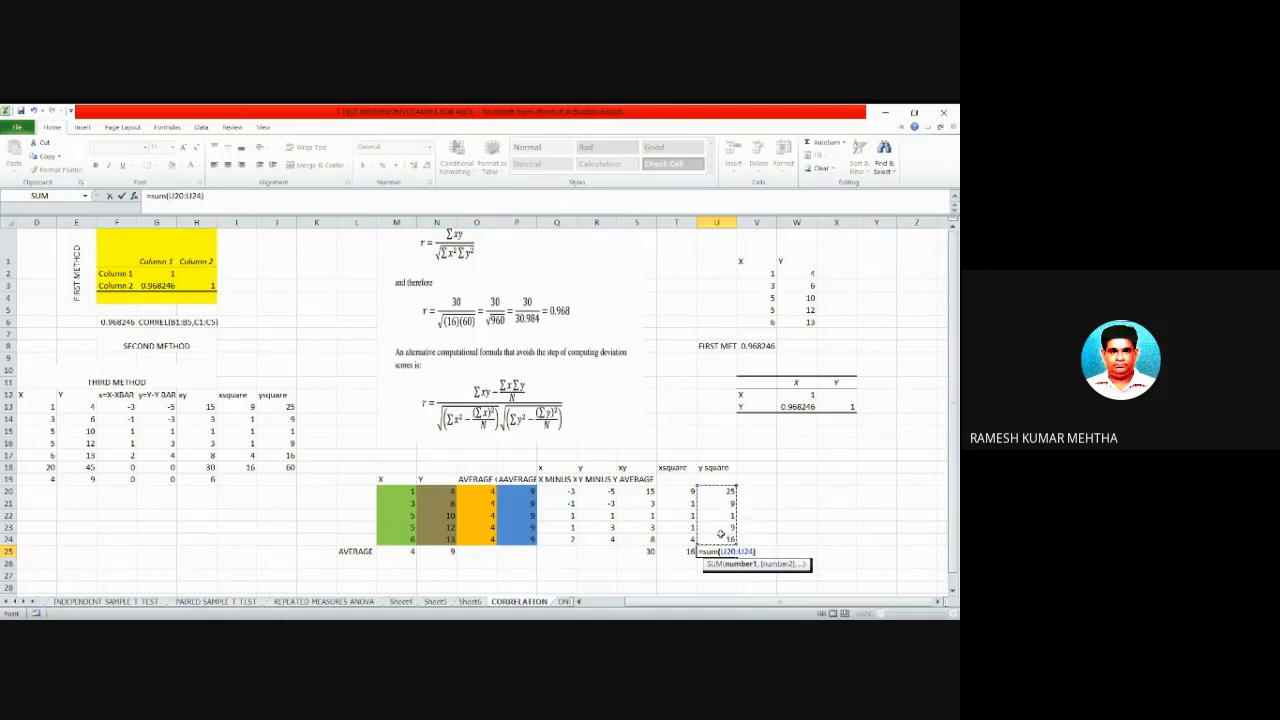
{"action": "key", "text": "Return"}
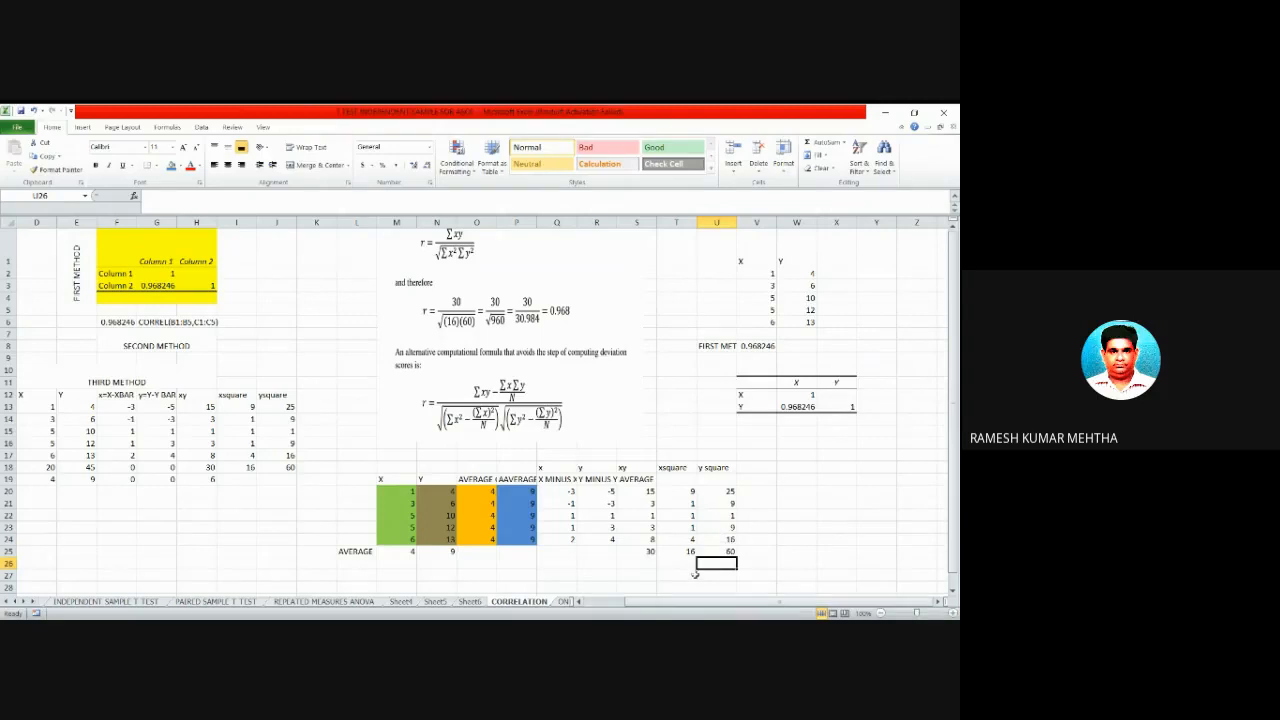
Fill the xy, xsquare and y square columns with their totals, S18:U25, with a light red colour.
{"action": "left_click_drag", "start_coordinate": [622, 468], "coordinate": [730, 549]}
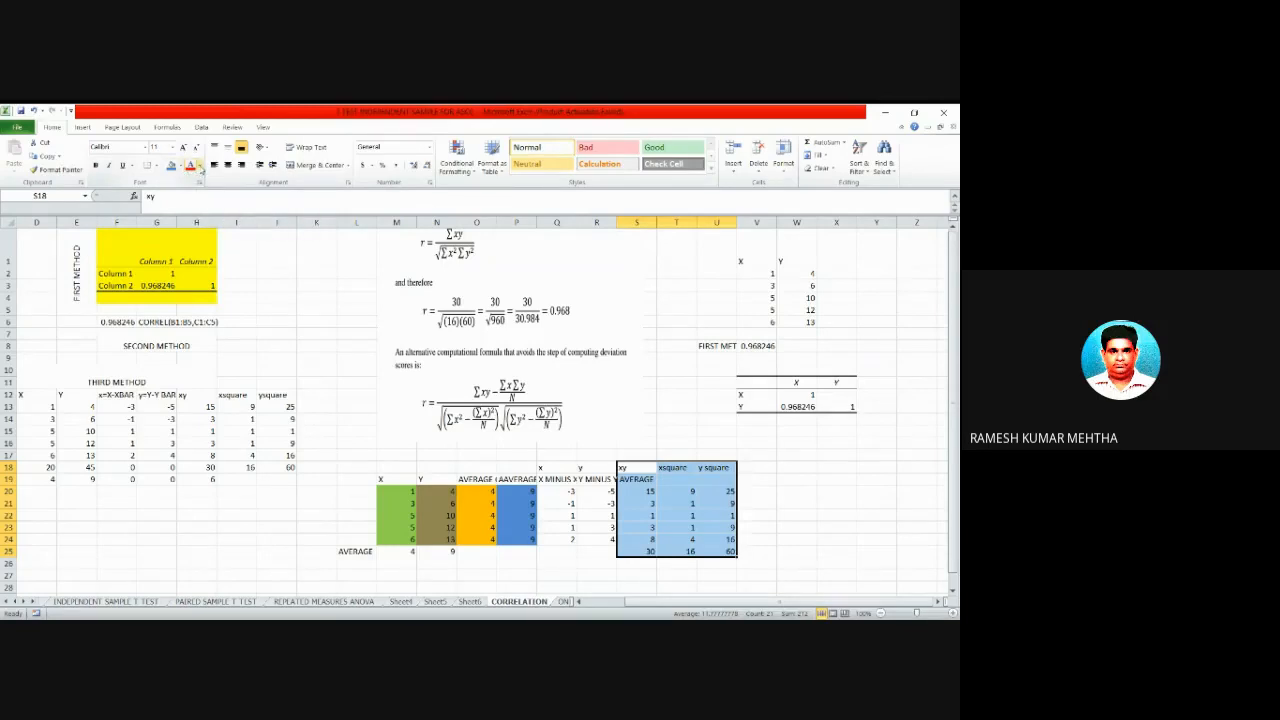
{"action": "left_click", "coordinate": [200, 167]}
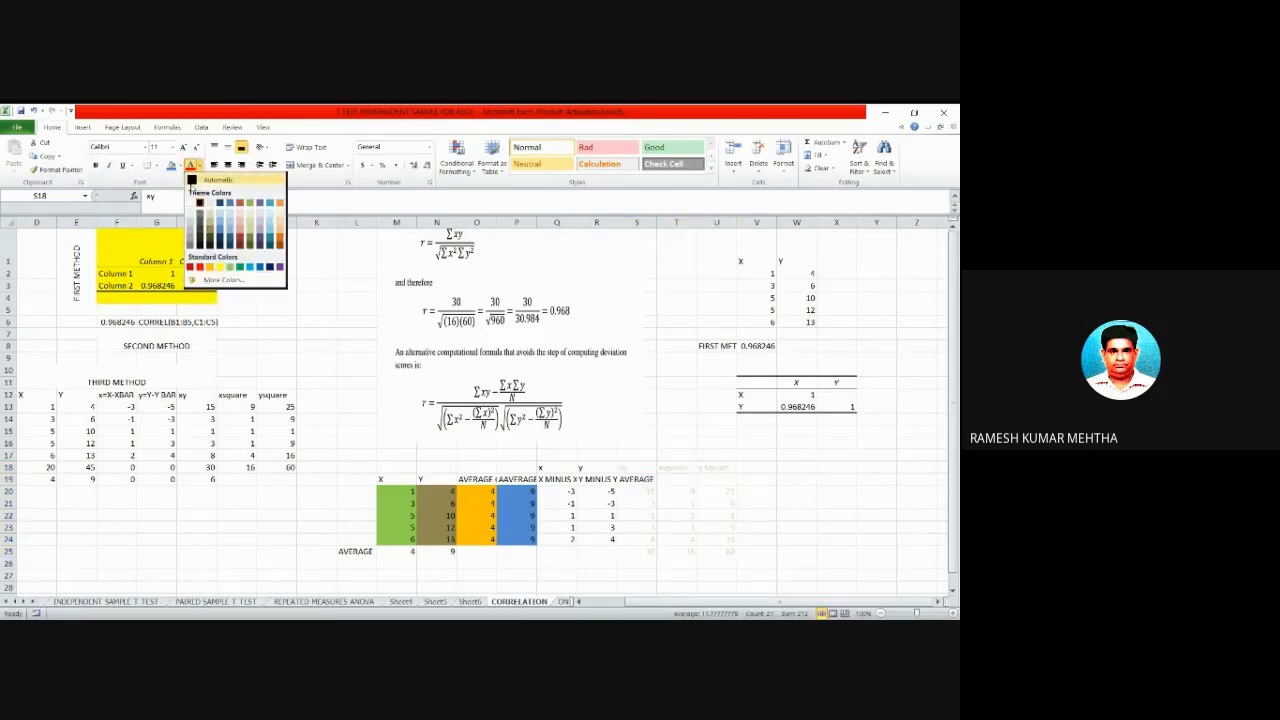
{"action": "left_click", "coordinate": [177, 166]}
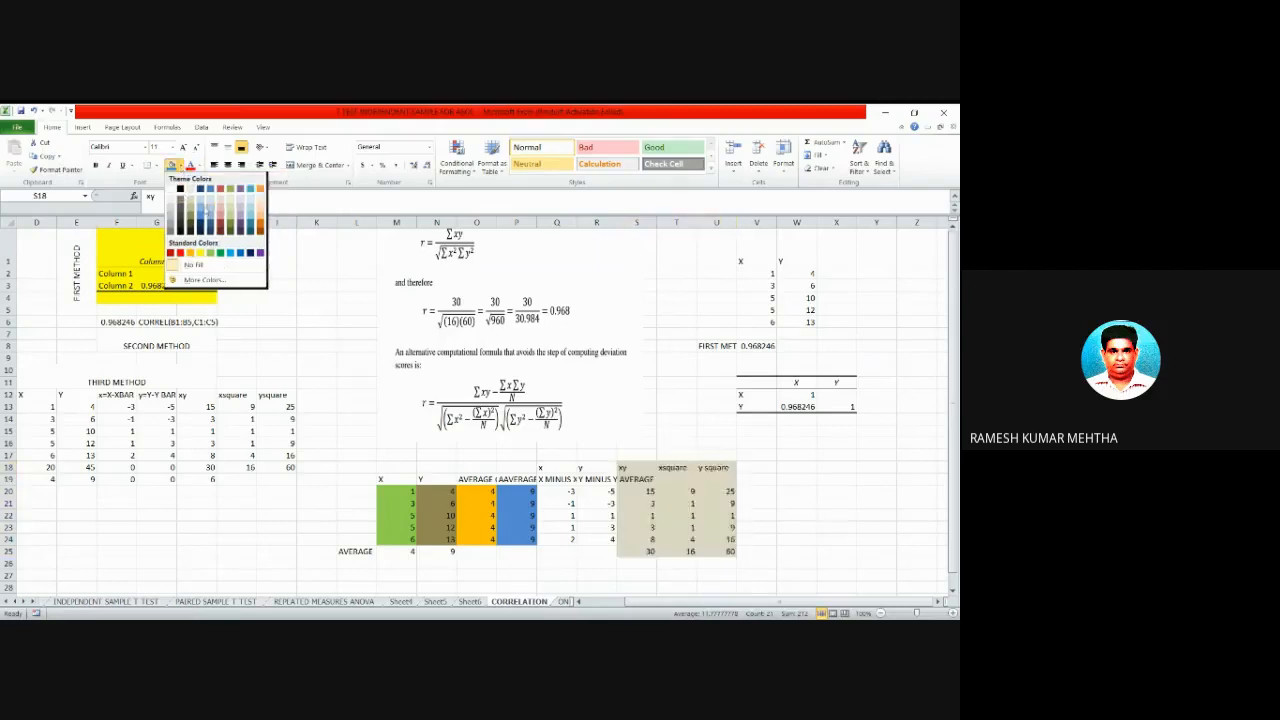
{"action": "left_click", "coordinate": [219, 215]}
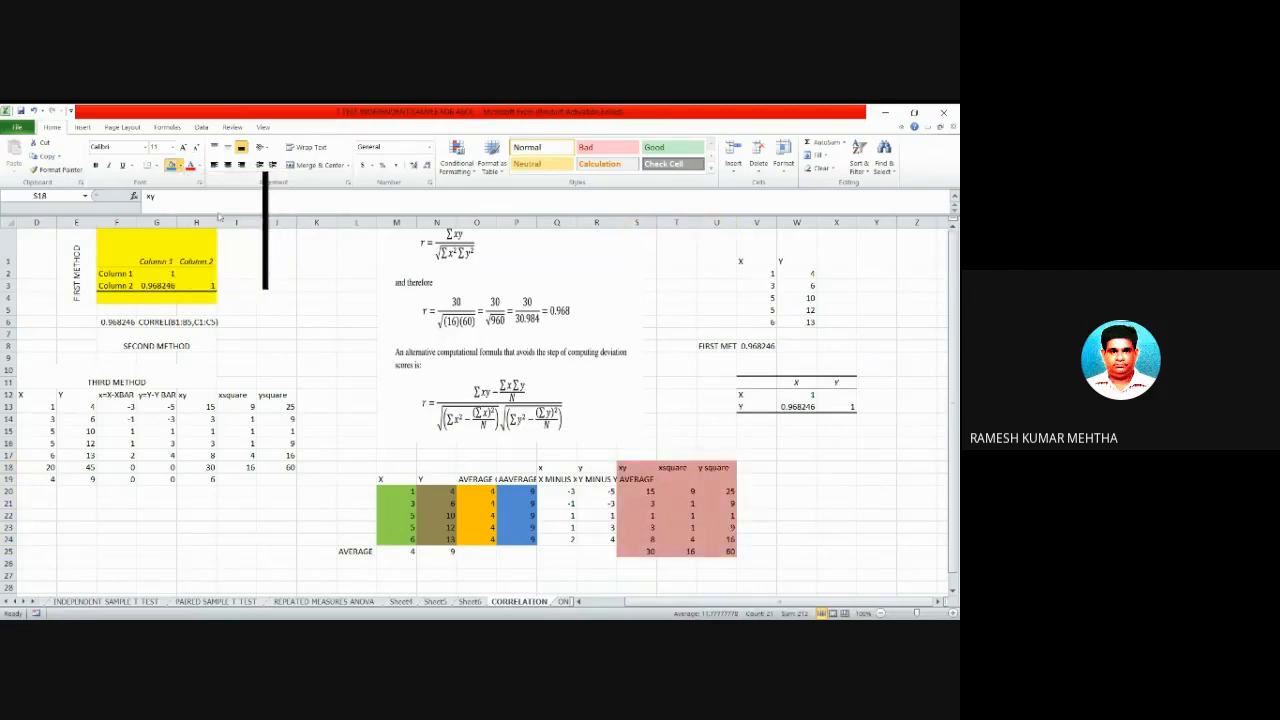
{"action": "left_click", "coordinate": [758, 517]}
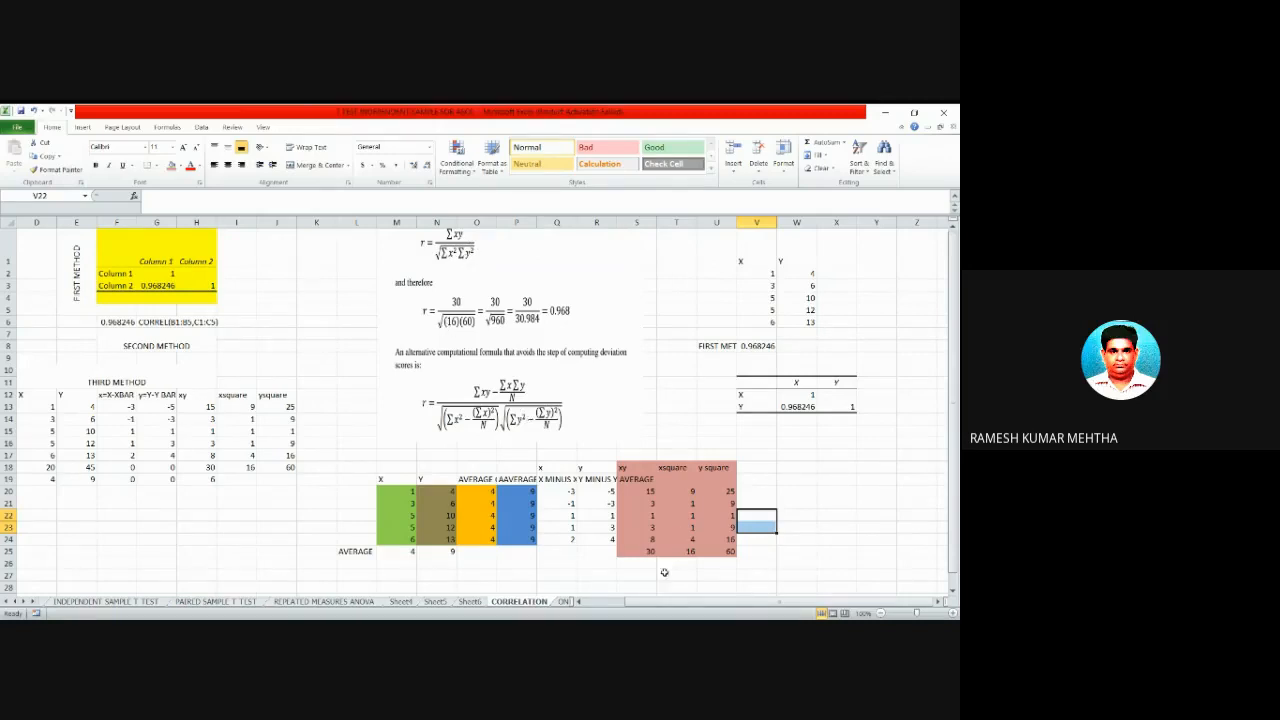
{"action": "left_click", "coordinate": [639, 550]}
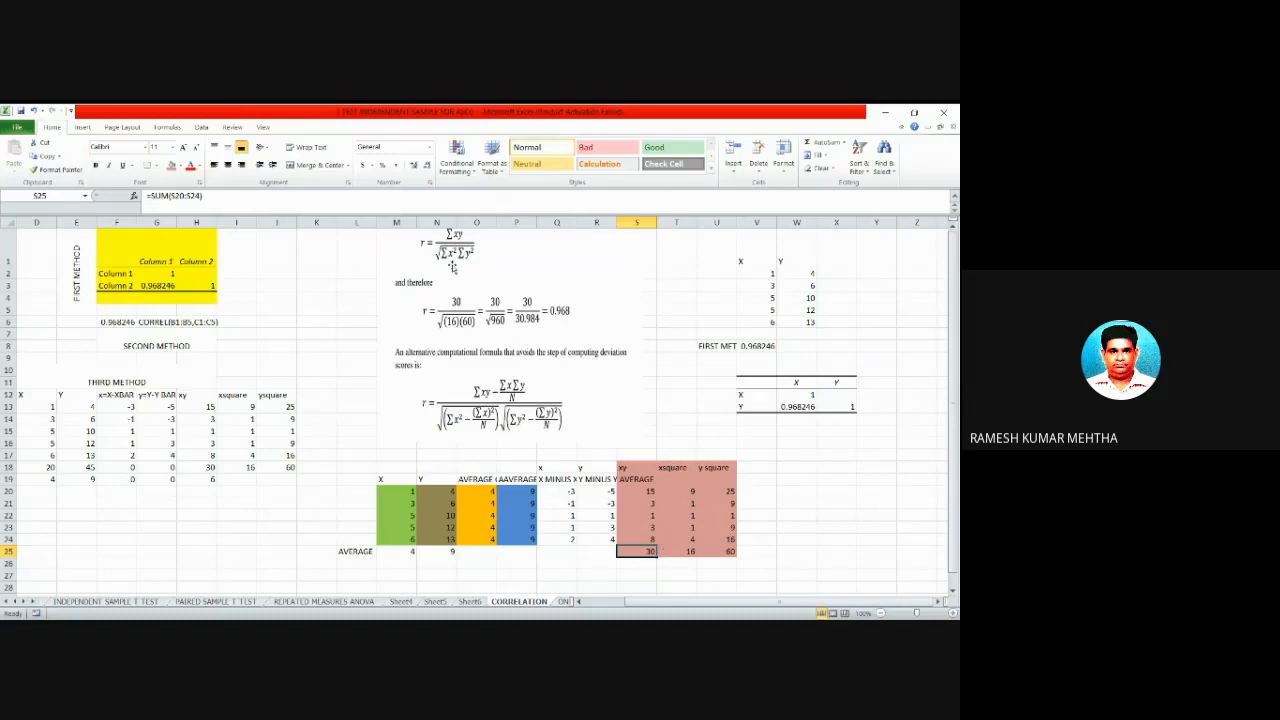
{"action": "left_click", "coordinate": [689, 553]}
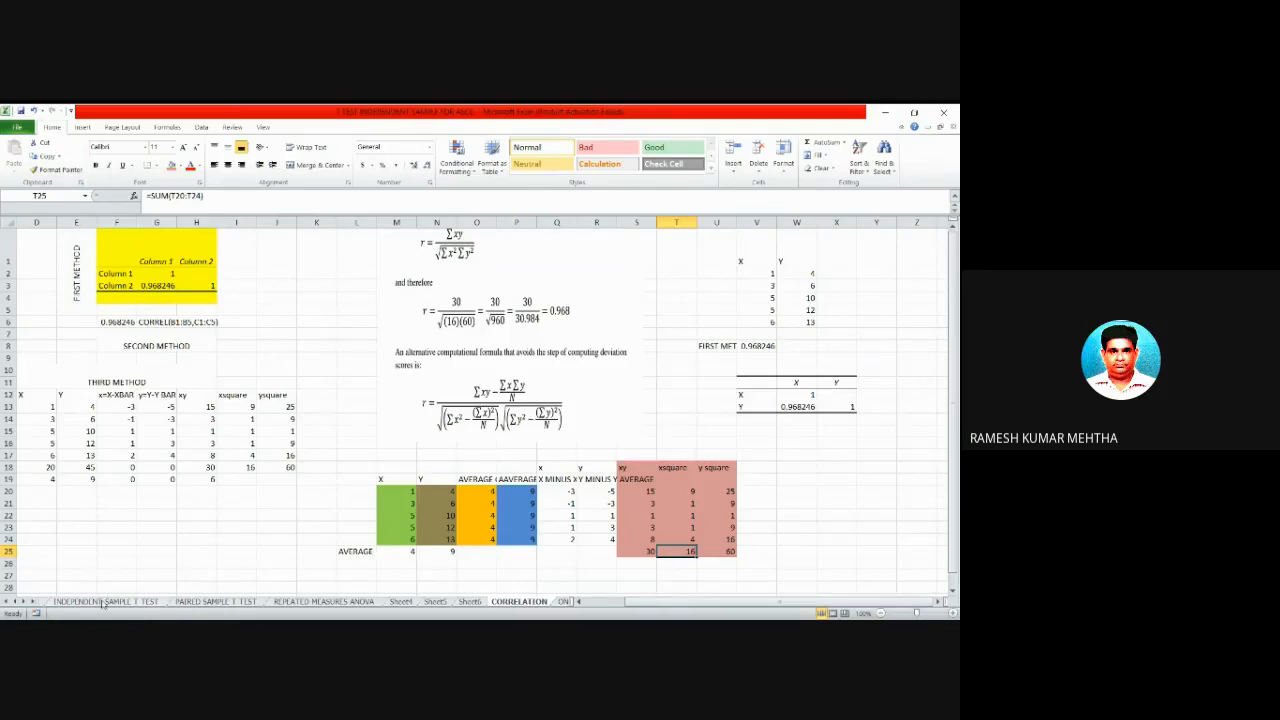
On the INDEPENDENT SAMPLE T TEST sheet, fill the two sample data columns D4:E13 with the same light red.
{"action": "left_click", "coordinate": [103, 601]}
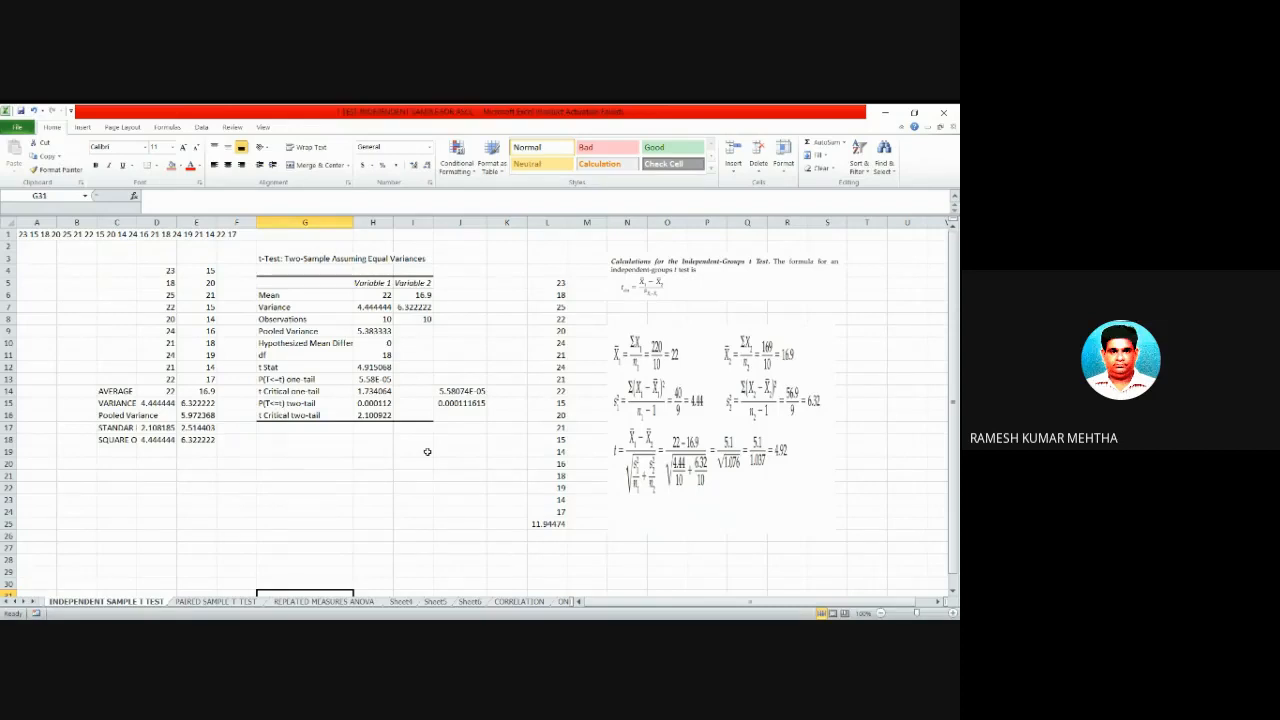
{"action": "left_click_drag", "start_coordinate": [145, 269], "coordinate": [208, 380]}
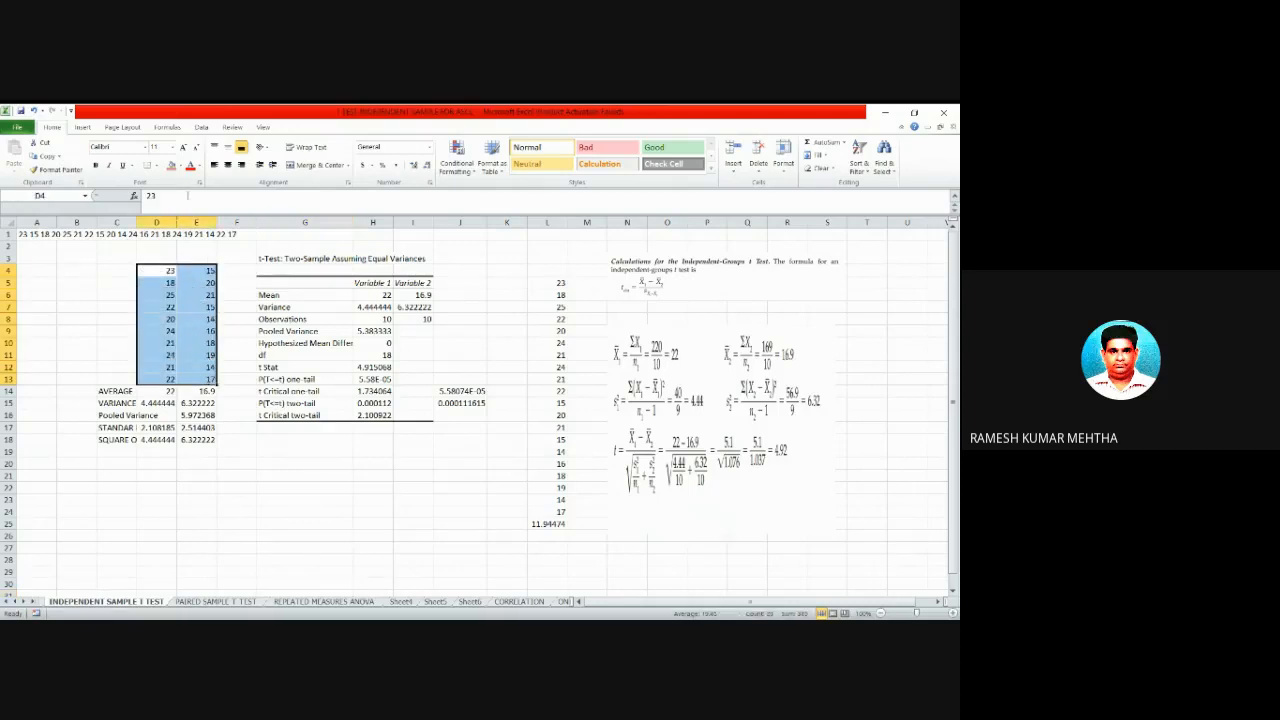
{"action": "left_click", "coordinate": [172, 166]}
{"action": "left_click", "coordinate": [194, 348]}
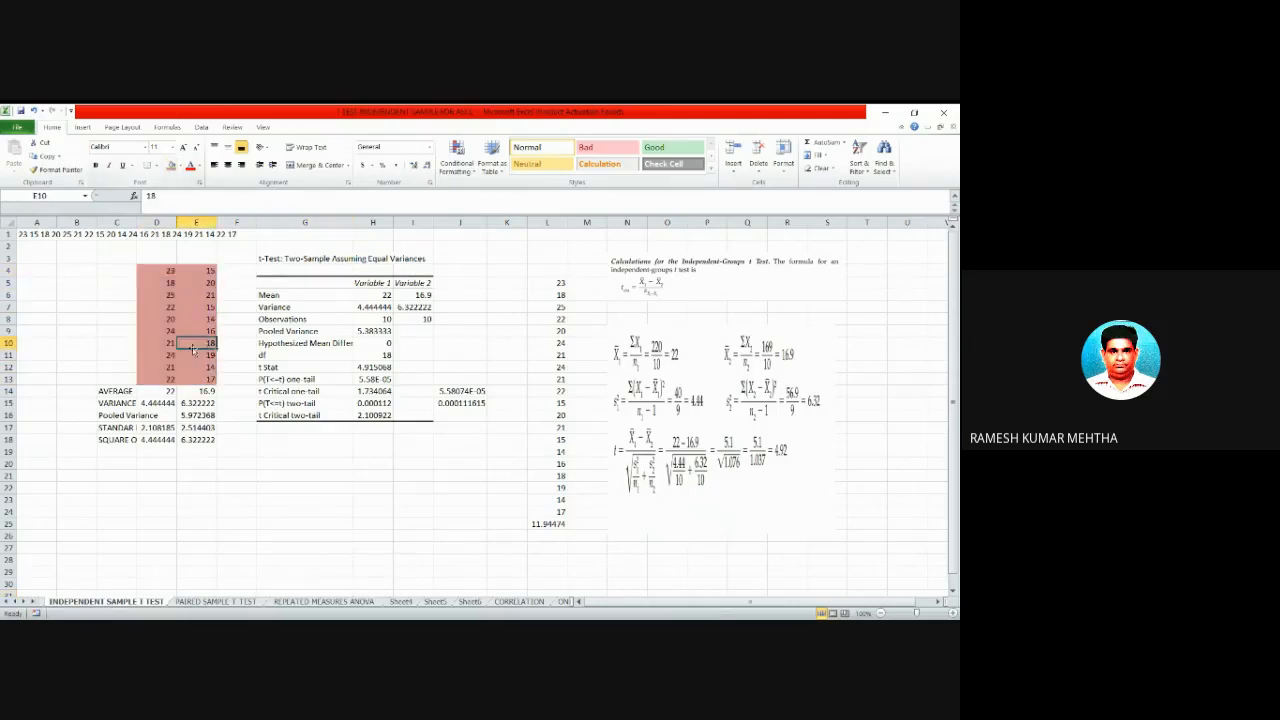
Set the font size of the sample data range D3:E13 to 16.
{"action": "left_click_drag", "start_coordinate": [160, 258], "coordinate": [210, 375]}
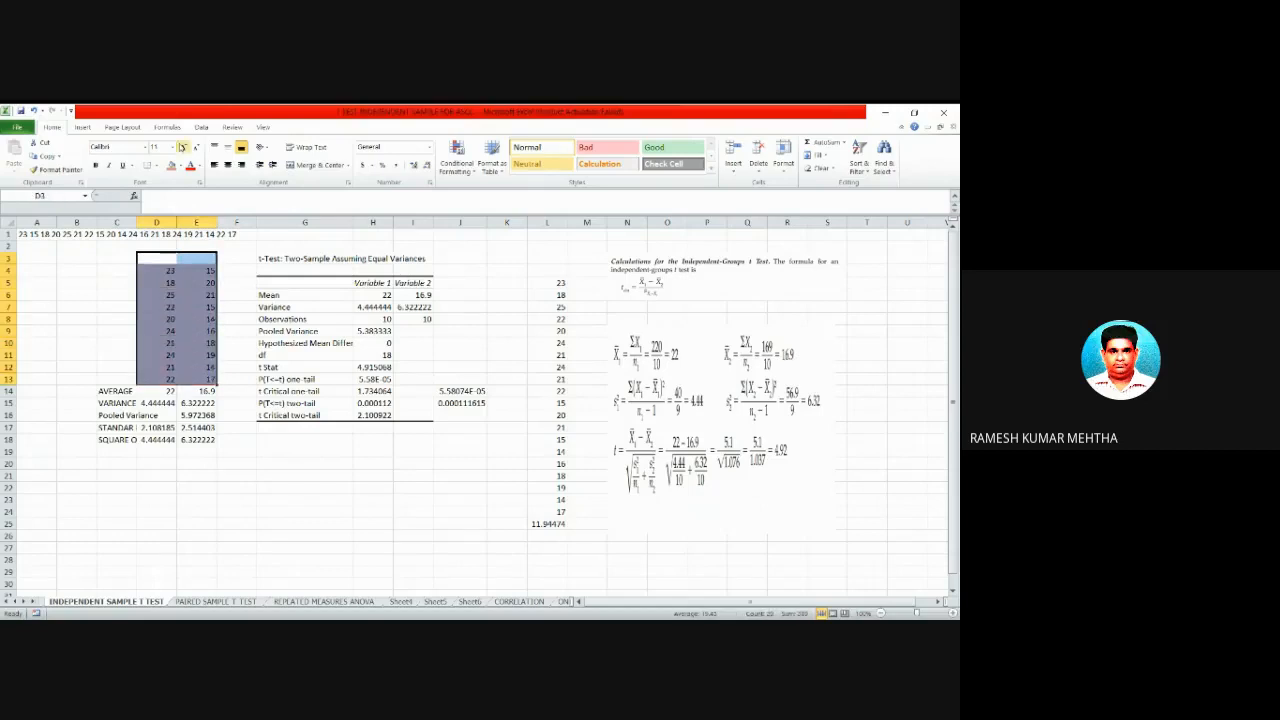
{"action": "left_click", "coordinate": [172, 147]}
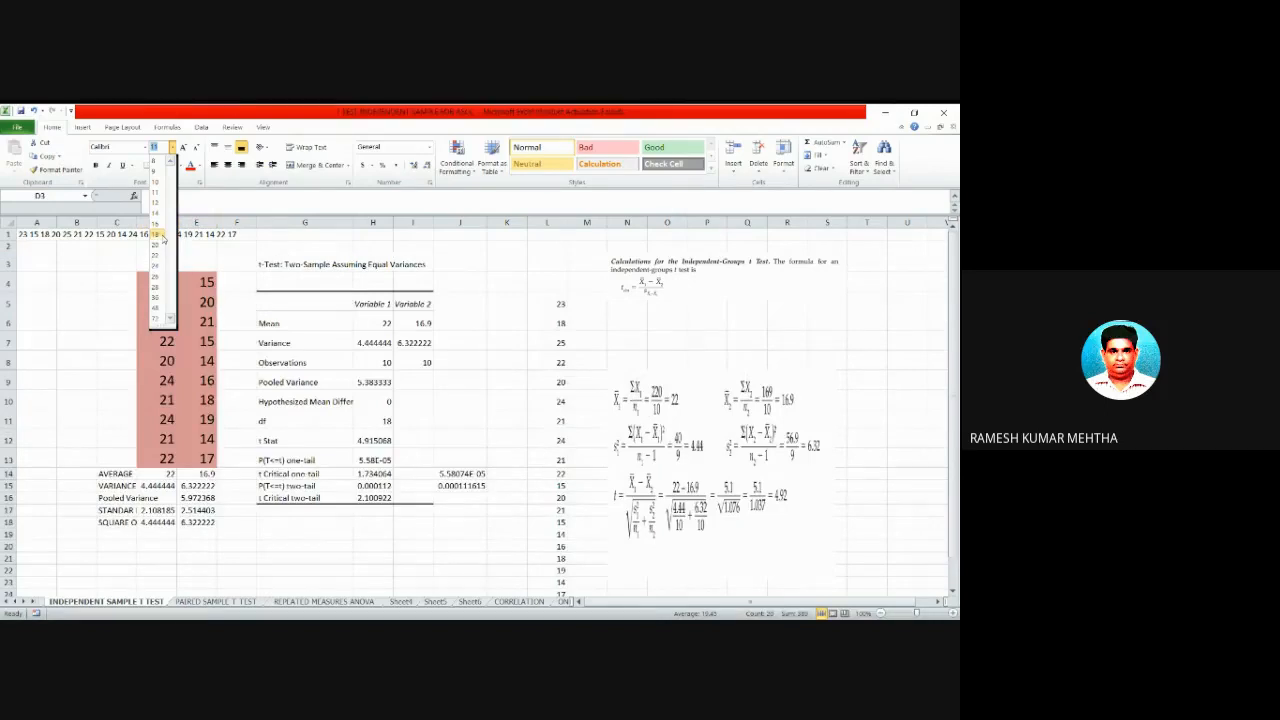
{"action": "left_click", "coordinate": [158, 224]}
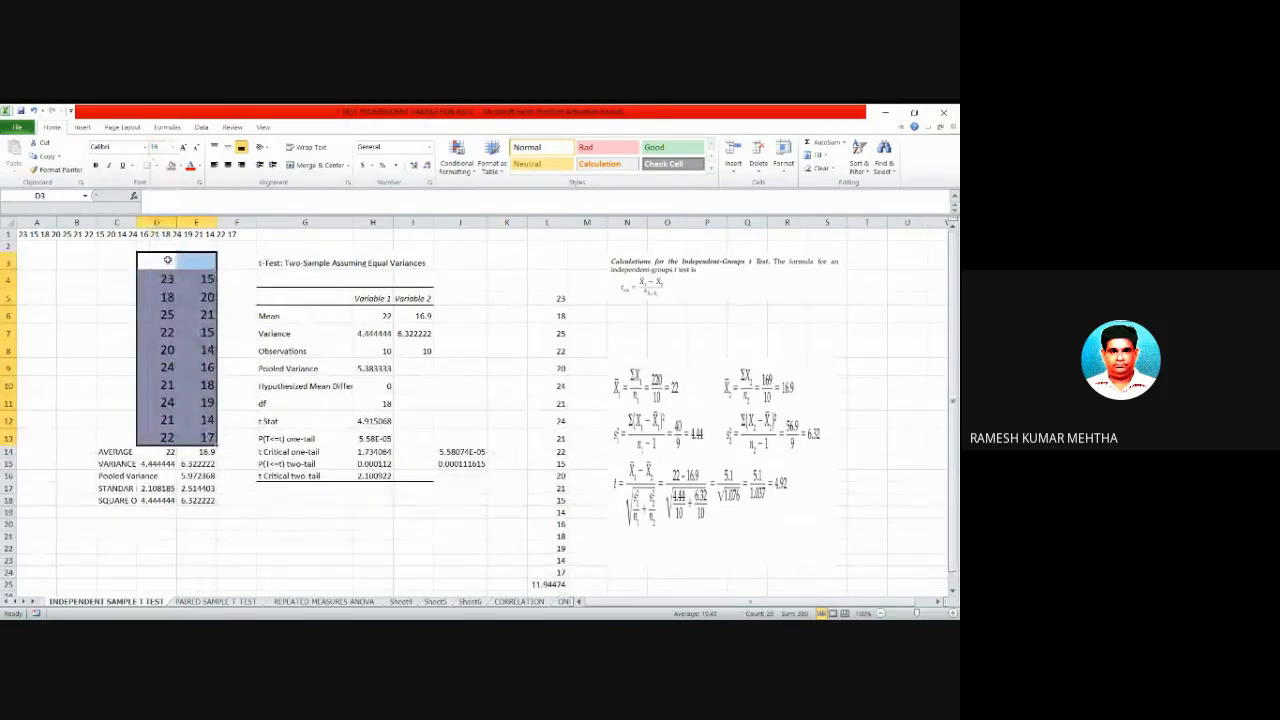
Enter the headings x in D3 and y in E3 above the two sample columns.
{"action": "left_click", "coordinate": [167, 260]}
{"action": "type", "text": "x"}
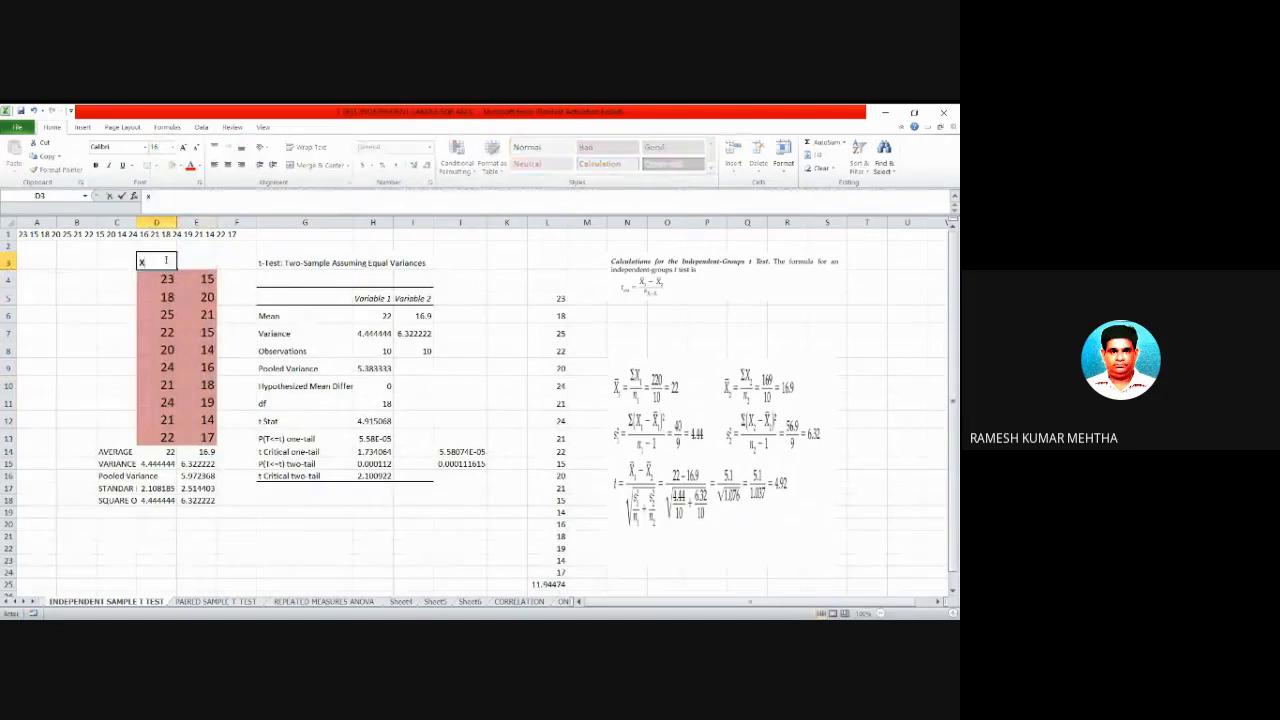
{"action": "left_click", "coordinate": [210, 260]}
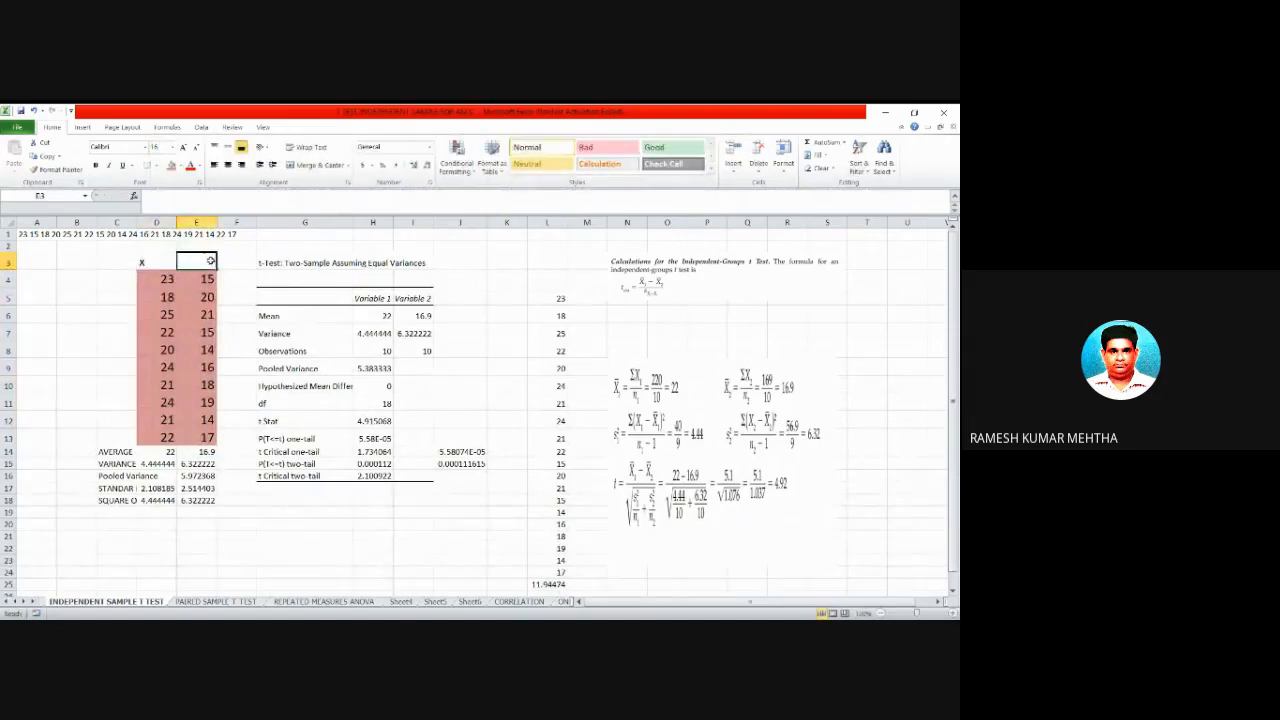
{"action": "type", "text": "y"}
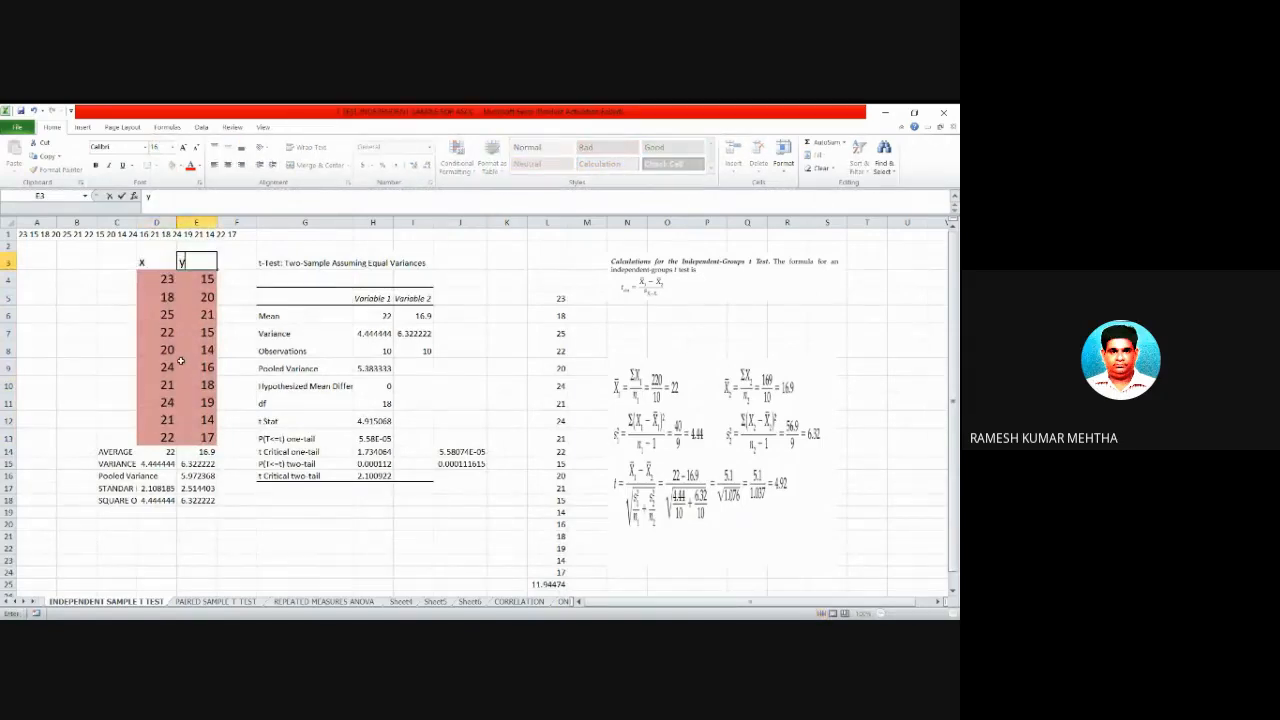
{"action": "left_click", "coordinate": [170, 314]}
{"action": "left_click", "coordinate": [150, 264]}
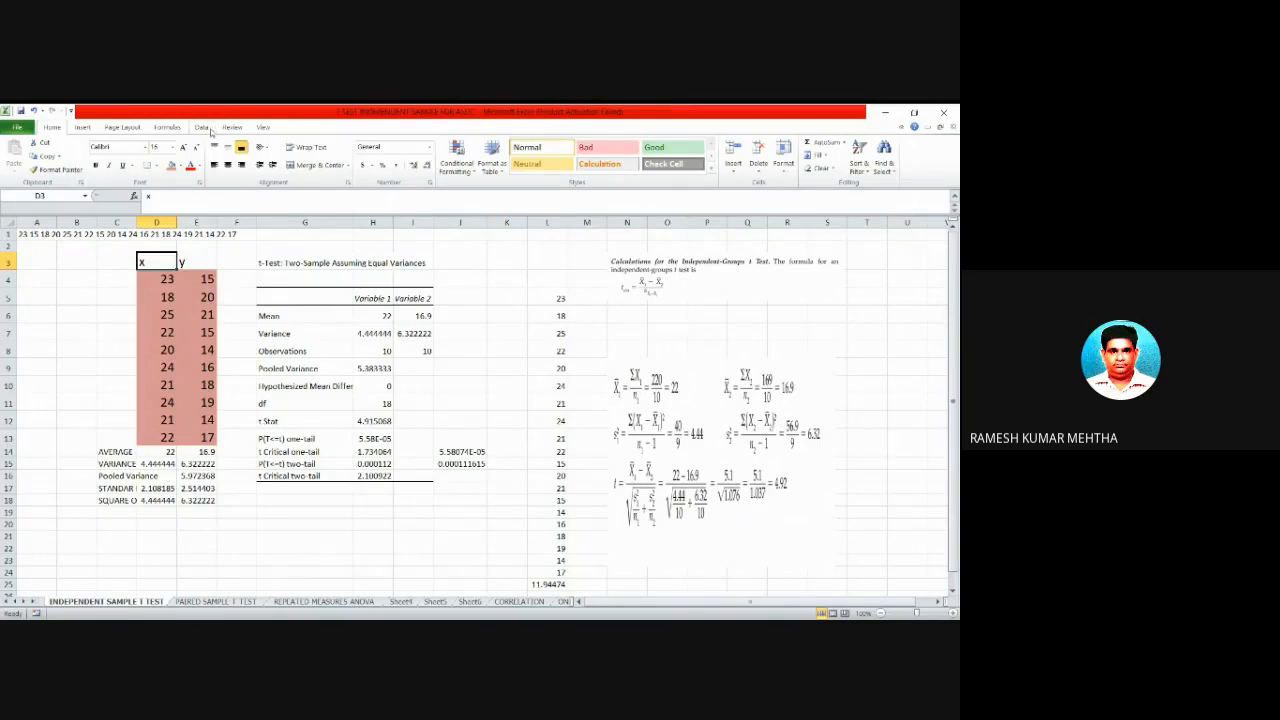
Copy the x and y table D3:E13 with its headings to the empty area starting at V3.
{"action": "left_click_drag", "start_coordinate": [160, 270], "coordinate": [211, 314]}
{"action": "left_click", "coordinate": [504, 397]}
{"action": "left_click_drag", "start_coordinate": [141, 262], "coordinate": [213, 442]}
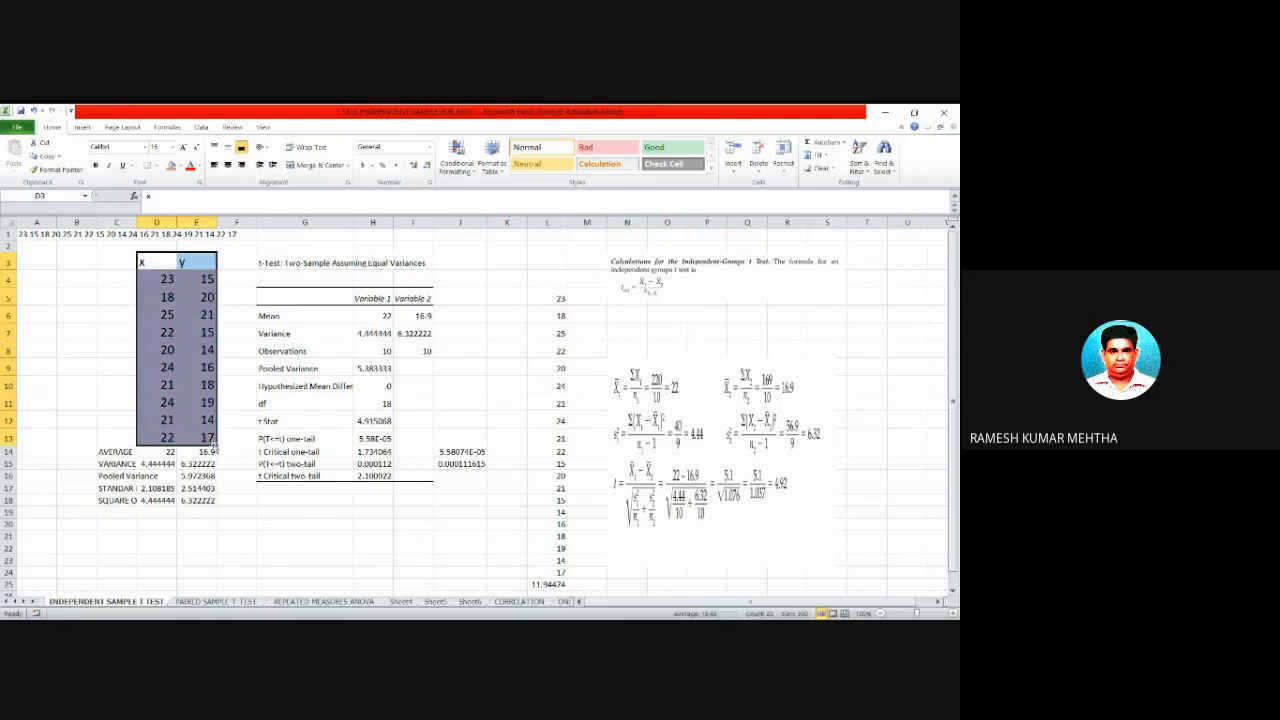
{"action": "key", "text": "ctrl+c"}
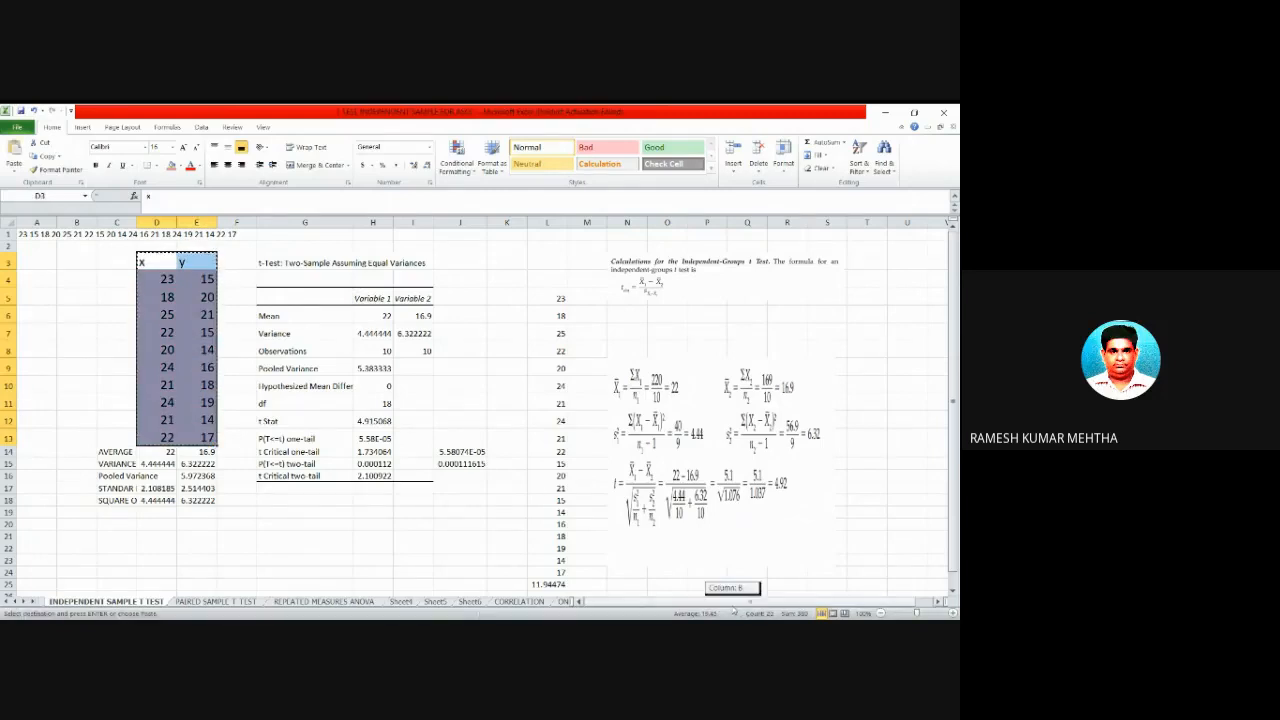
{"action": "left_click", "coordinate": [938, 601]}
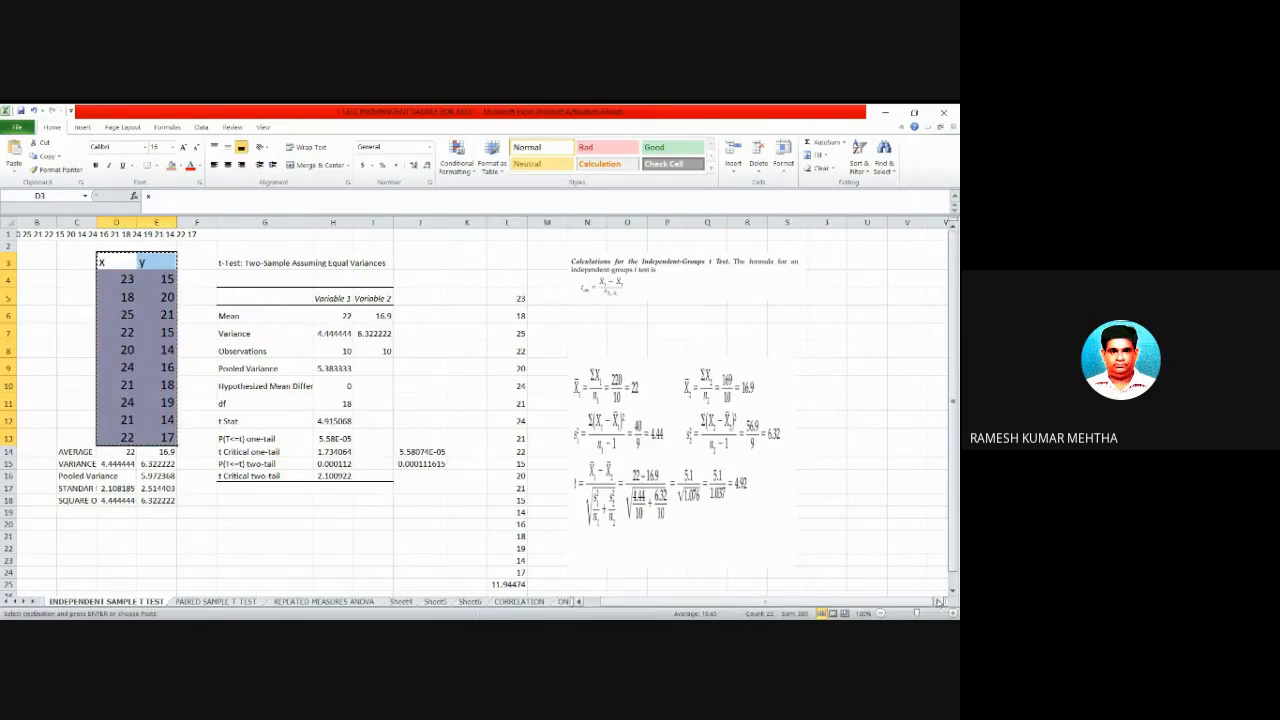
{"action": "left_click", "coordinate": [938, 601]}
{"action": "left_click", "coordinate": [707, 262]}
{"action": "key", "text": "ctrl+v"}
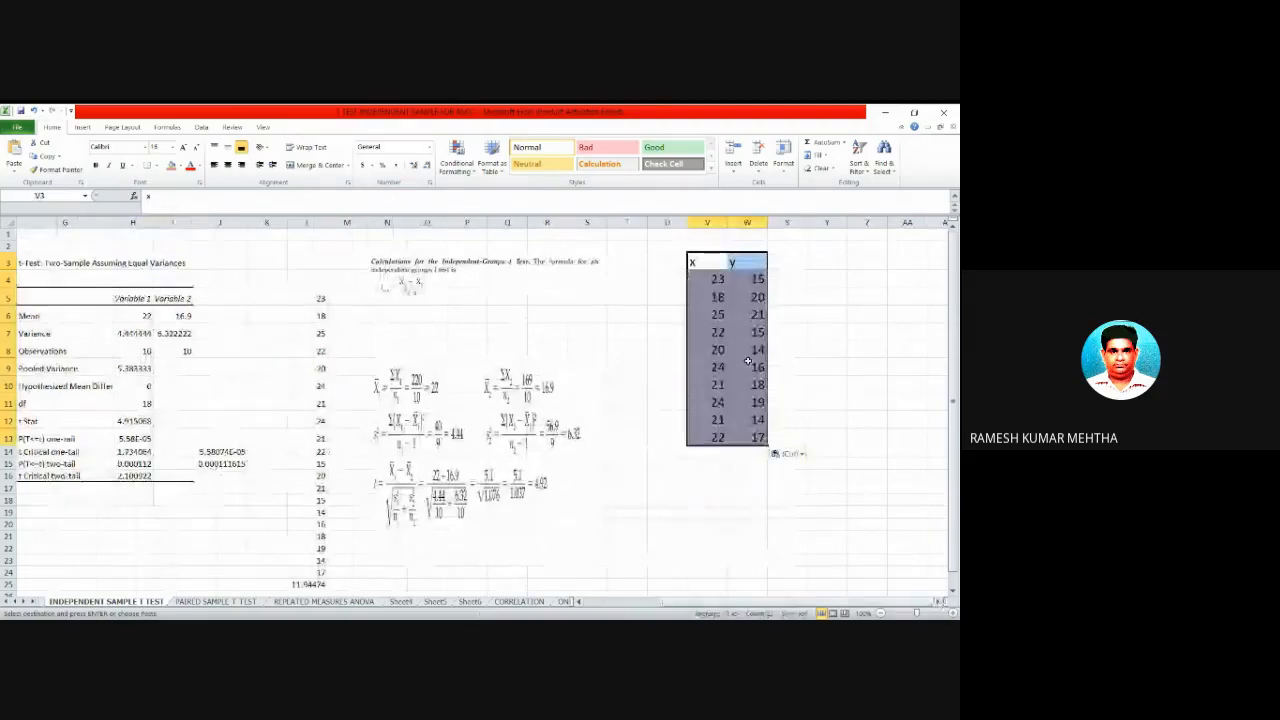
{"action": "left_click", "coordinate": [780, 518]}
Start a t-Test: Two-Sample Assuming Equal Variances analysis with V3:V13 as variable 1 range and W3:W13 as variable 2 range.
{"action": "left_click", "coordinate": [205, 129]}
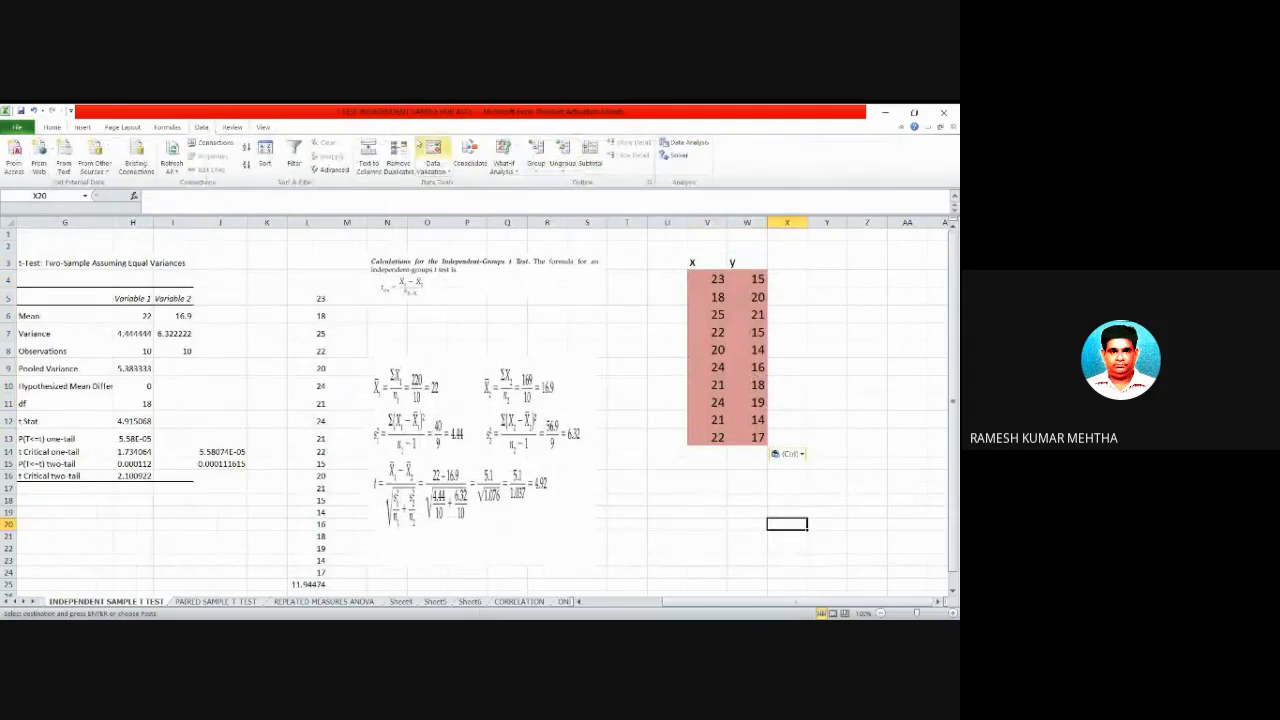
{"action": "left_click", "coordinate": [690, 145]}
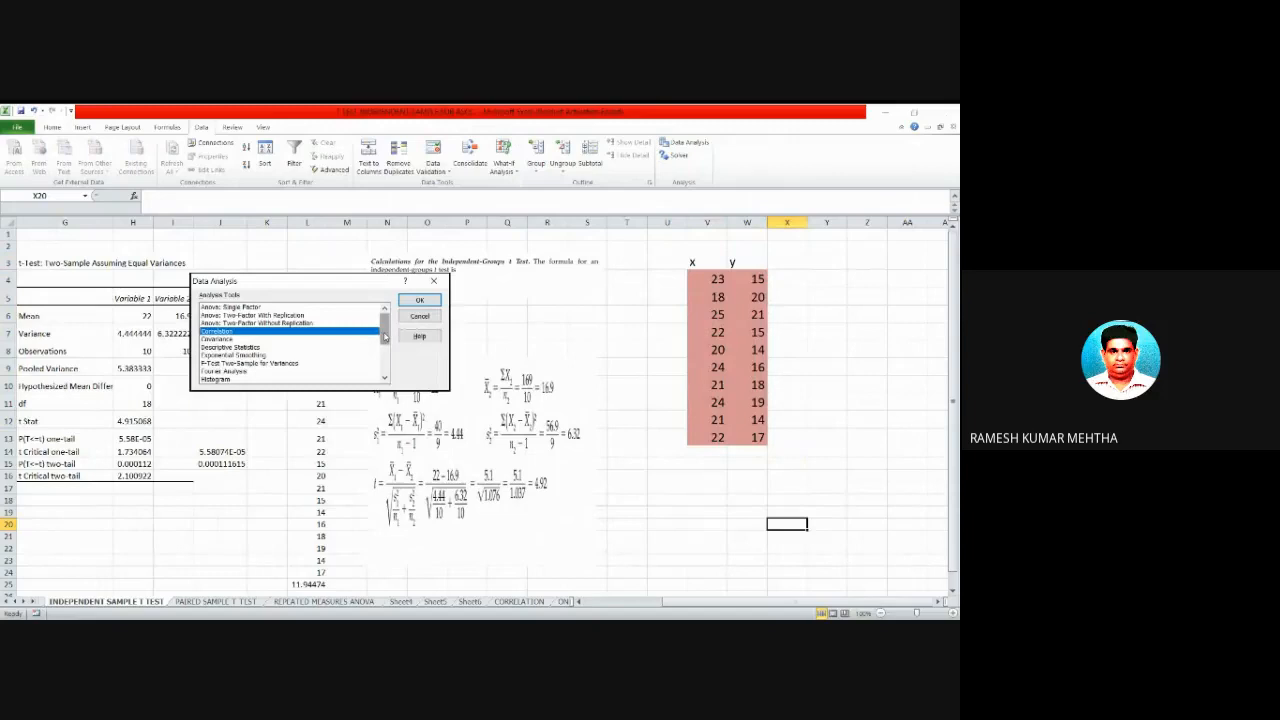
{"action": "left_click_drag", "start_coordinate": [384, 336], "coordinate": [384, 366]}
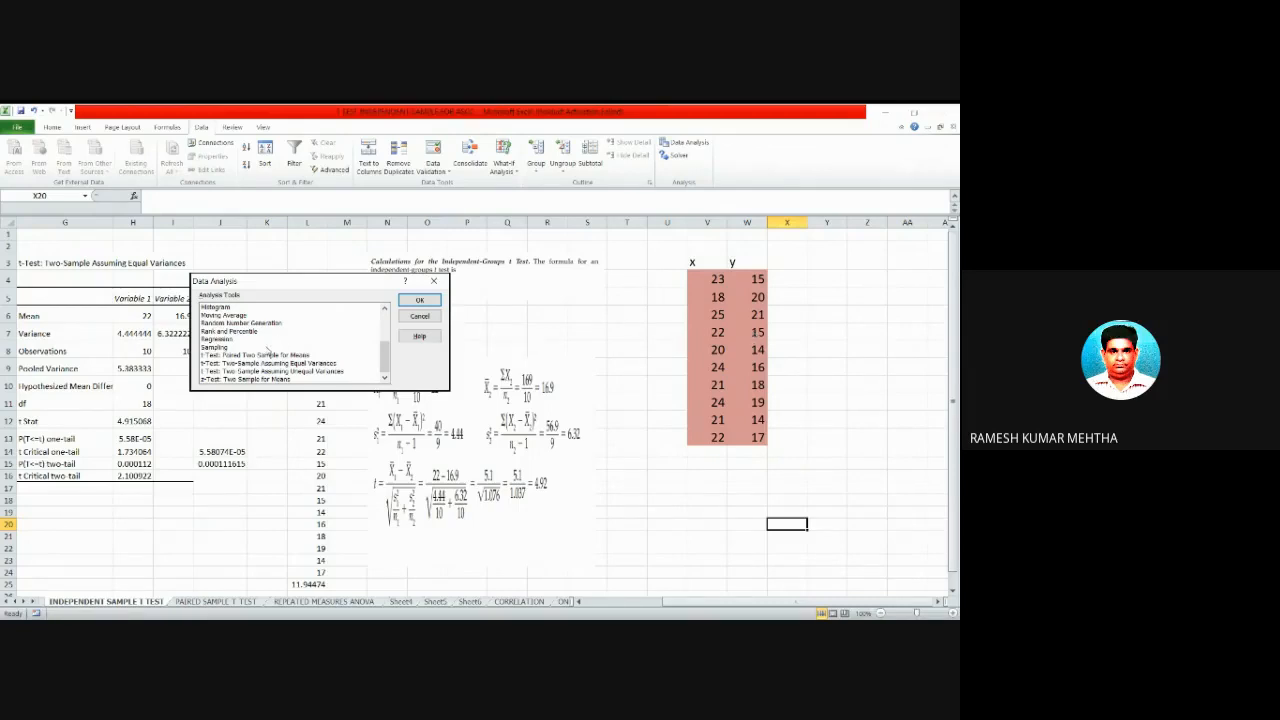
{"action": "left_click", "coordinate": [258, 363]}
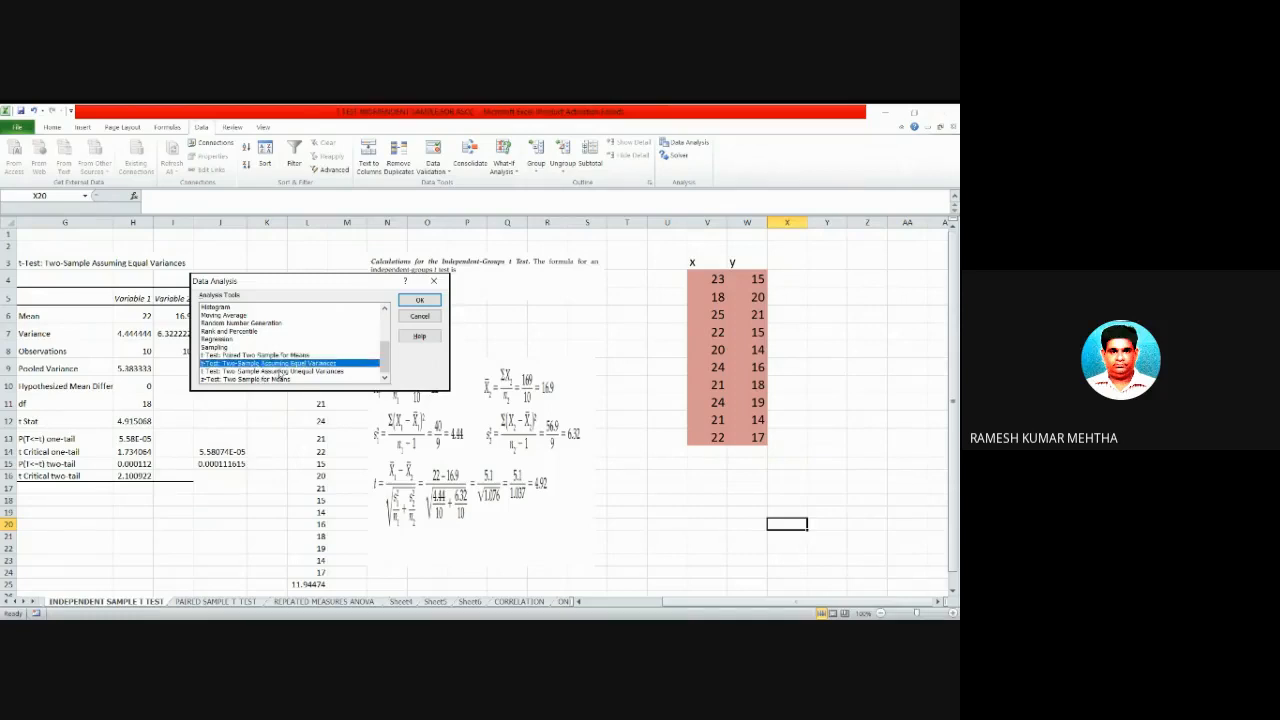
{"action": "left_click", "coordinate": [424, 302]}
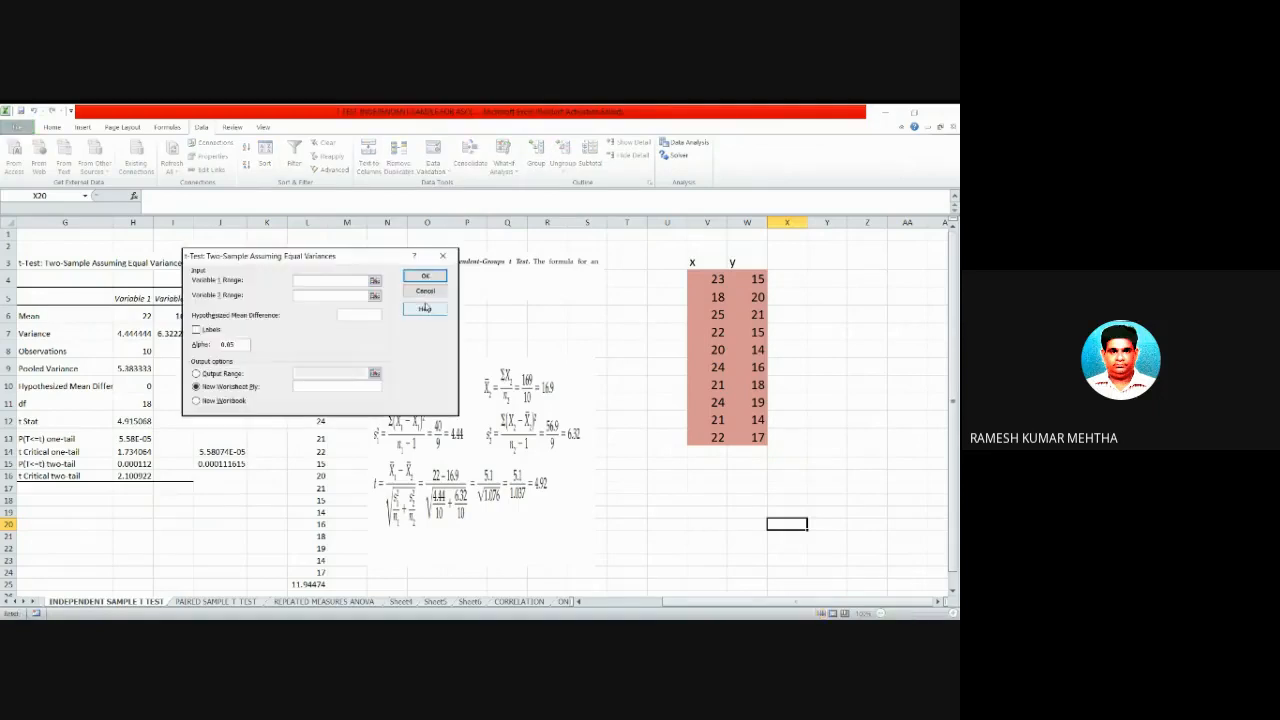
{"action": "left_click", "coordinate": [810, 442]}
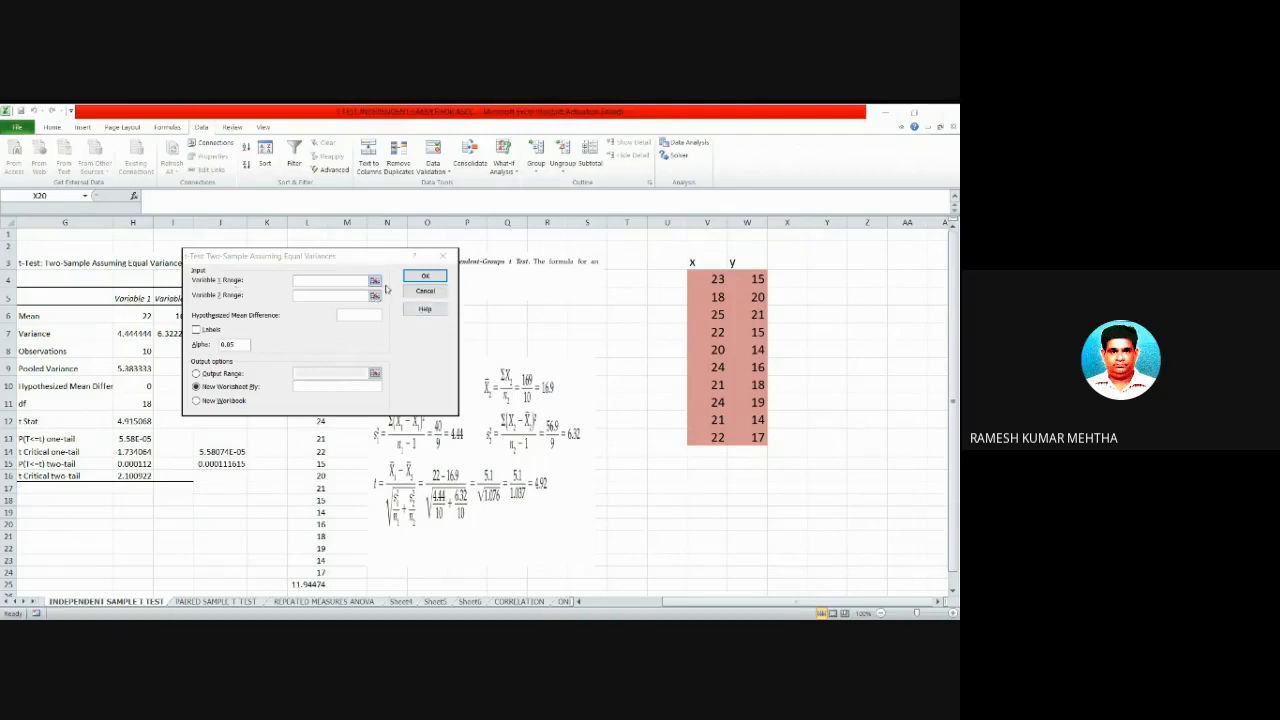
{"action": "left_click", "coordinate": [302, 281]}
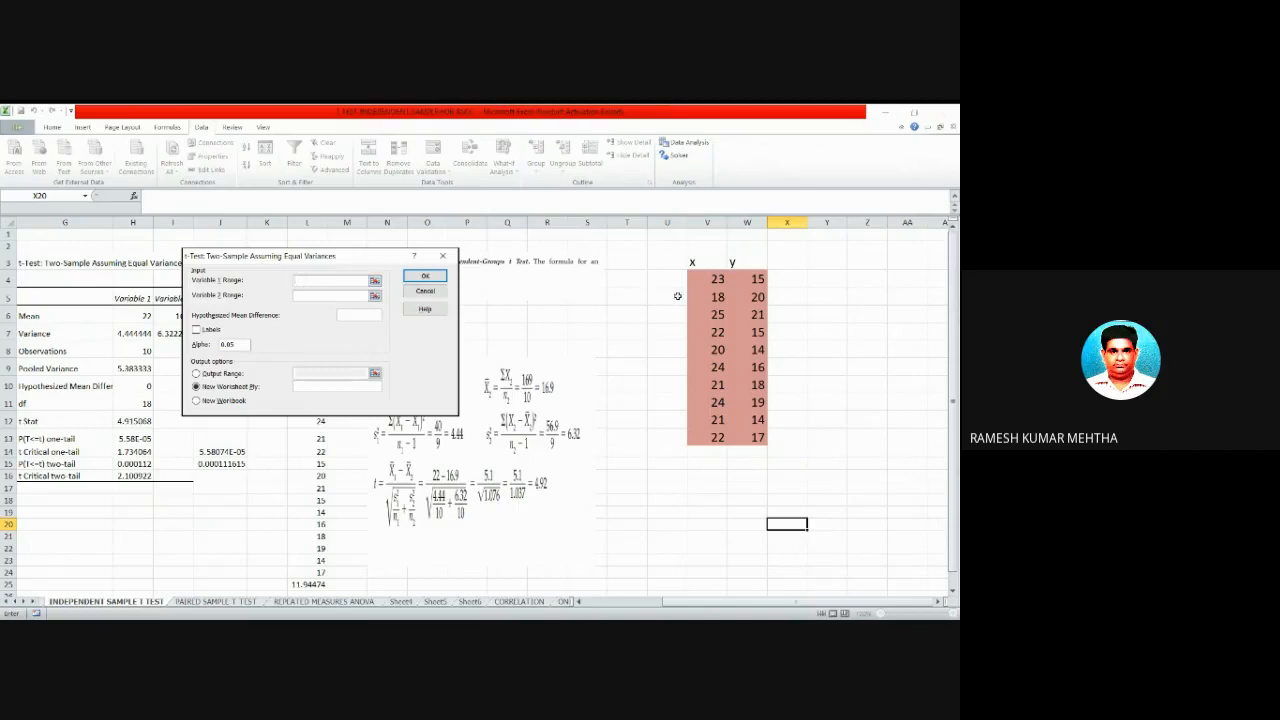
{"action": "left_click_drag", "start_coordinate": [704, 263], "coordinate": [720, 438]}
{"action": "left_click", "coordinate": [305, 296]}
{"action": "left_click", "coordinate": [748, 263]}
{"action": "left_click_drag", "start_coordinate": [748, 263], "coordinate": [752, 445]}
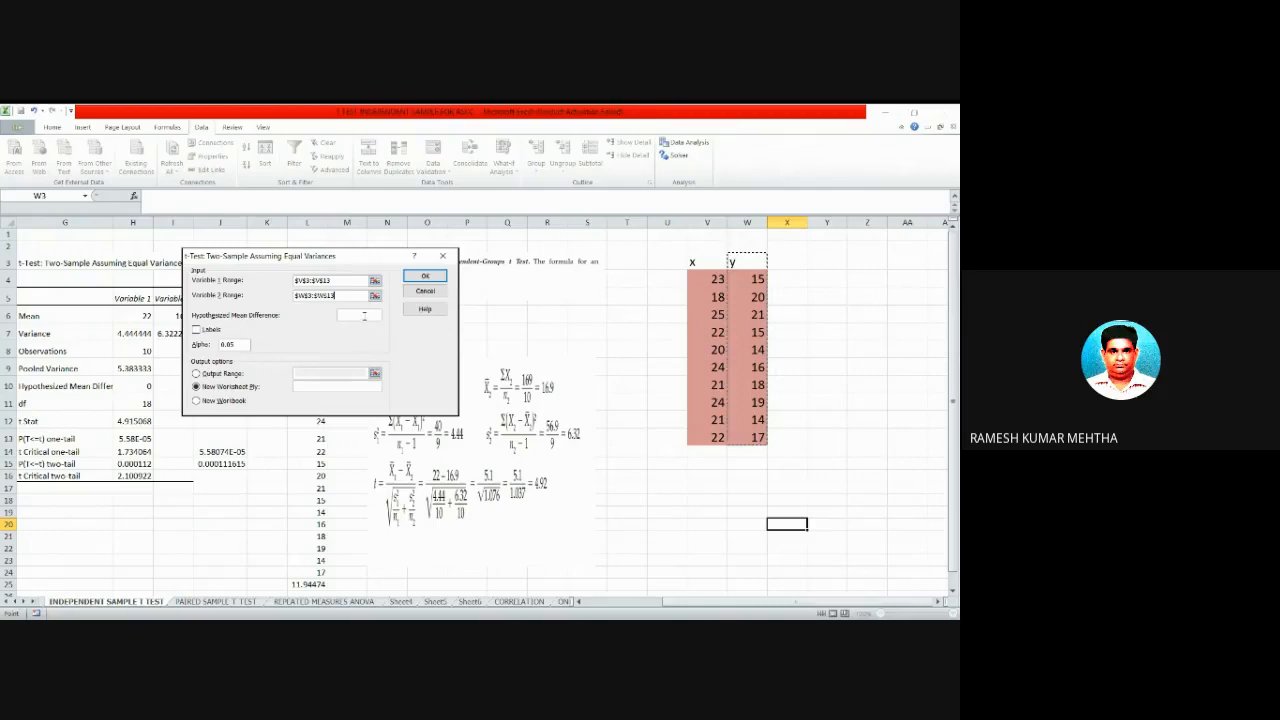
Set the hypothesized mean difference to 0, include labels, and run the t-test with its output range at Y3.
{"action": "left_click", "coordinate": [340, 314]}
{"action": "left_click", "coordinate": [196, 332]}
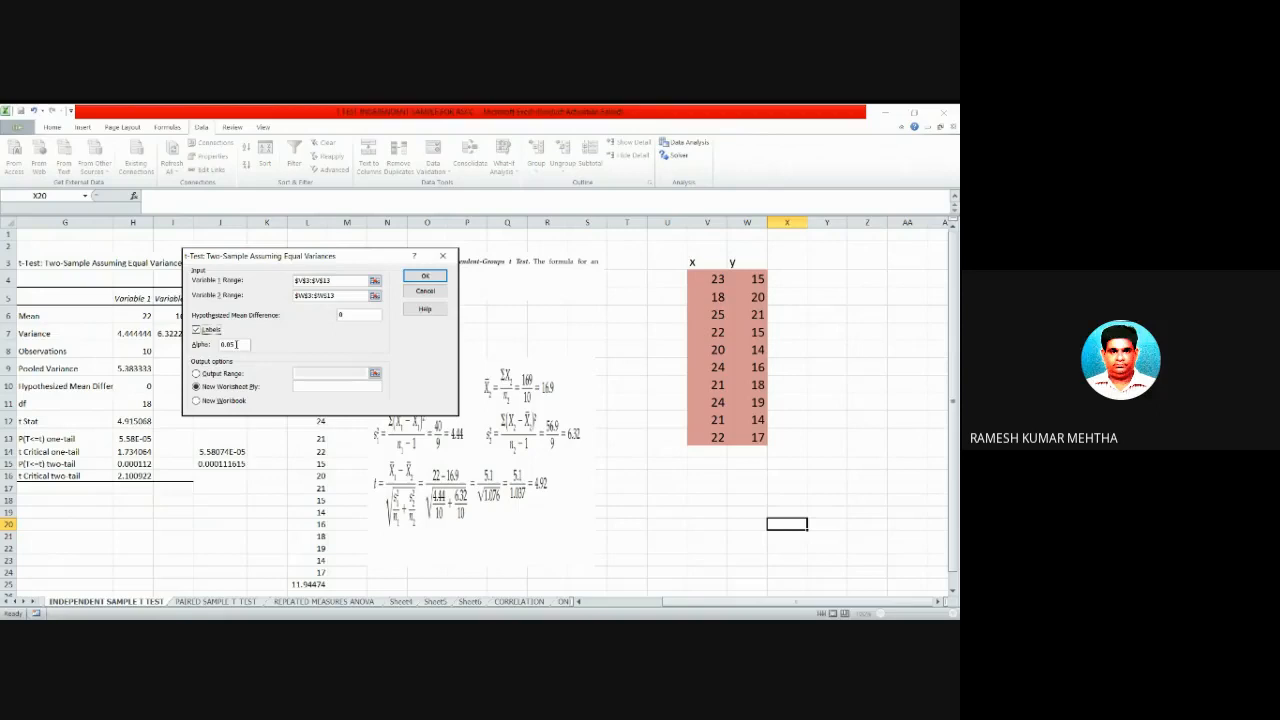
{"action": "left_click", "coordinate": [196, 373]}
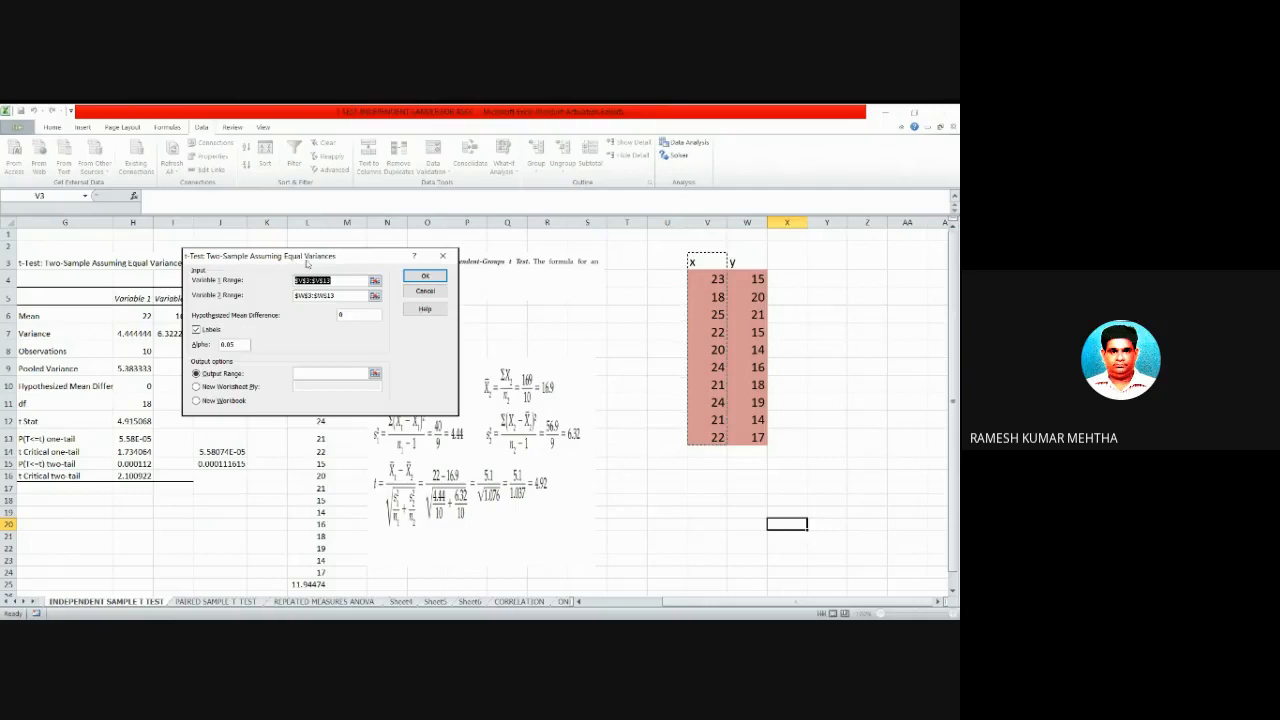
{"action": "left_click", "coordinate": [310, 373]}
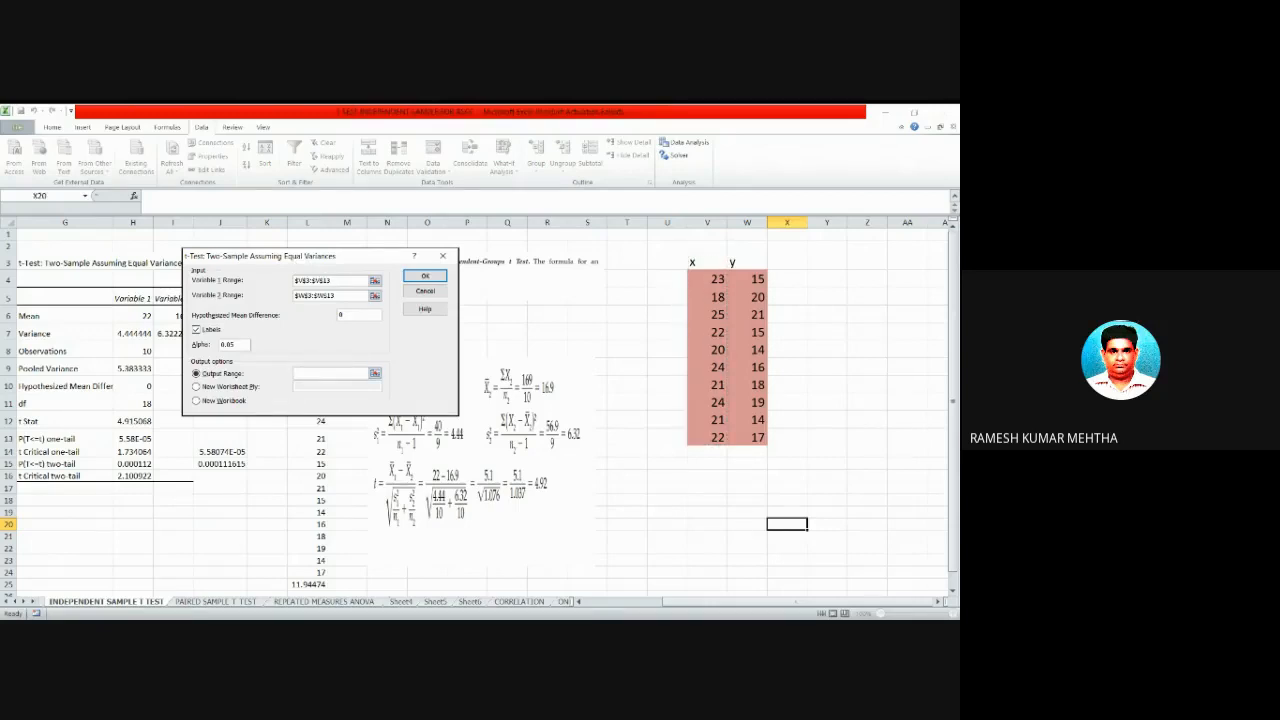
{"action": "left_click", "coordinate": [825, 262]}
{"action": "left_click", "coordinate": [424, 279]}
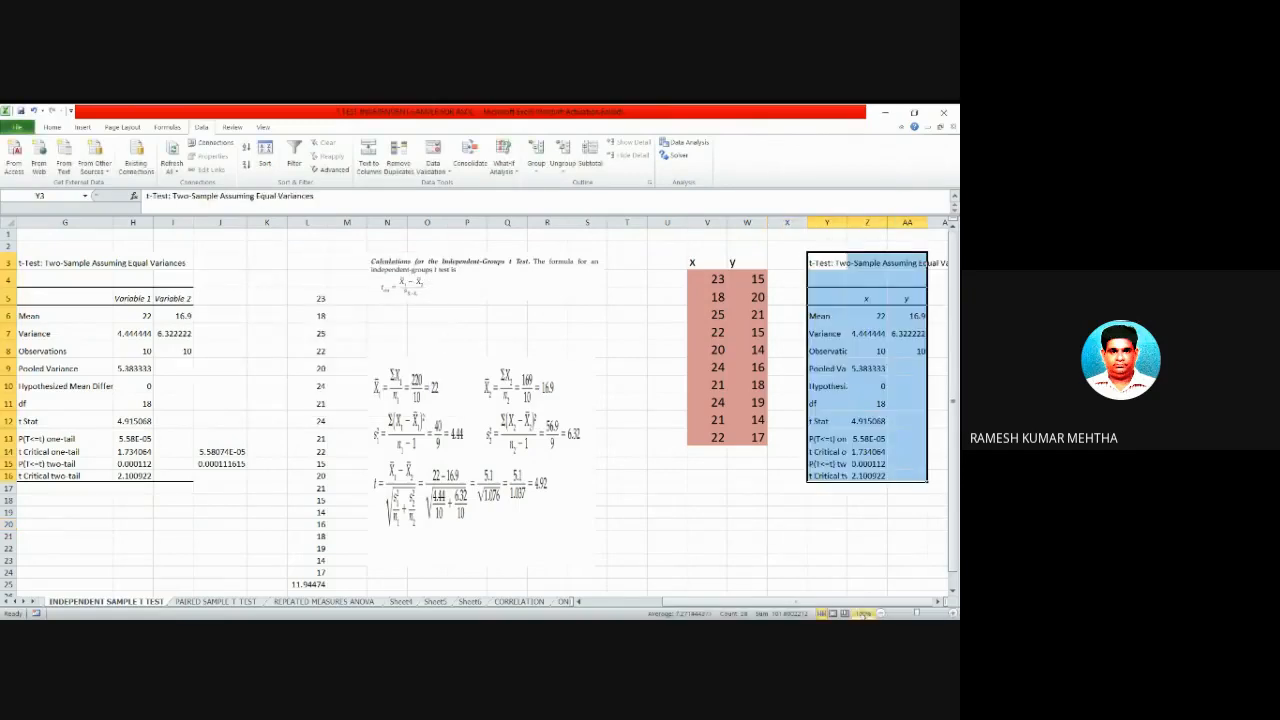
Widen columns Y to AA so the labels and values of the t-test output fit.
{"action": "left_click", "coordinate": [939, 602]}
{"action": "left_click", "coordinate": [939, 603]}
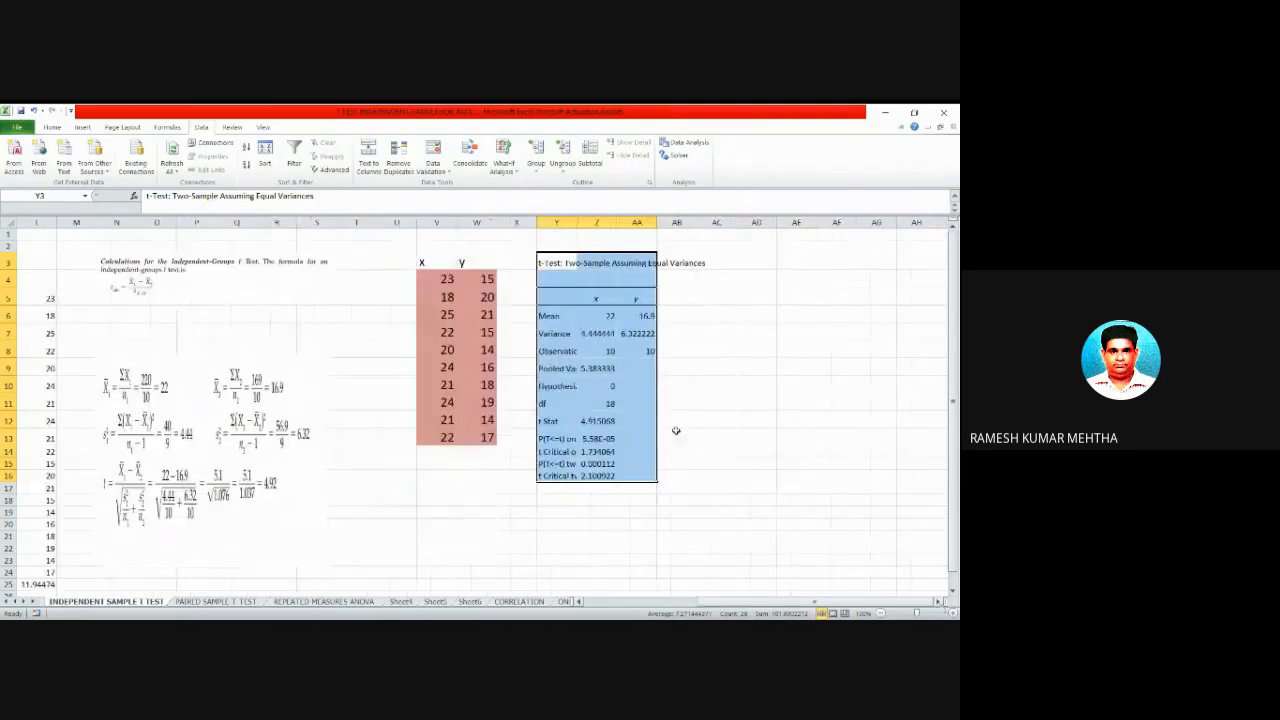
{"action": "left_click_drag", "start_coordinate": [576, 223], "coordinate": [835, 224]}
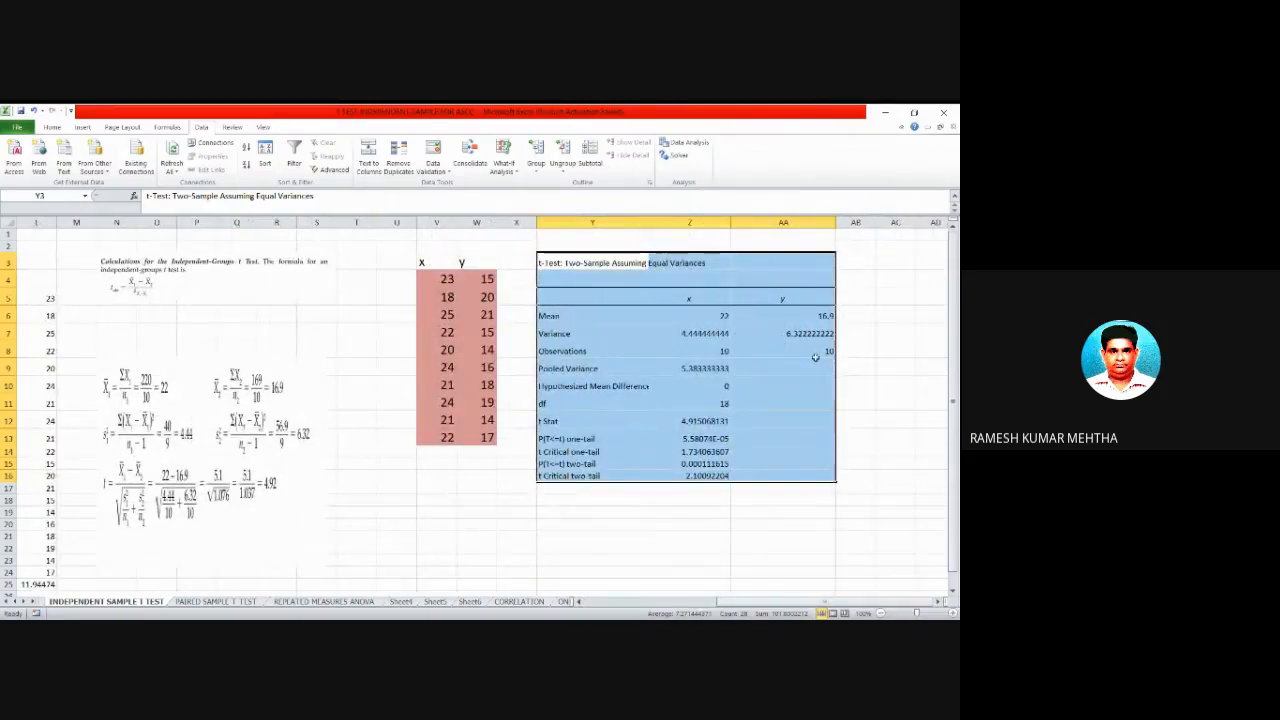
Fill the t-test output range Y3:AA16 with a tan theme colour.
{"action": "left_click_drag", "start_coordinate": [552, 262], "coordinate": [827, 475]}
{"action": "left_click", "coordinate": [80, 130]}
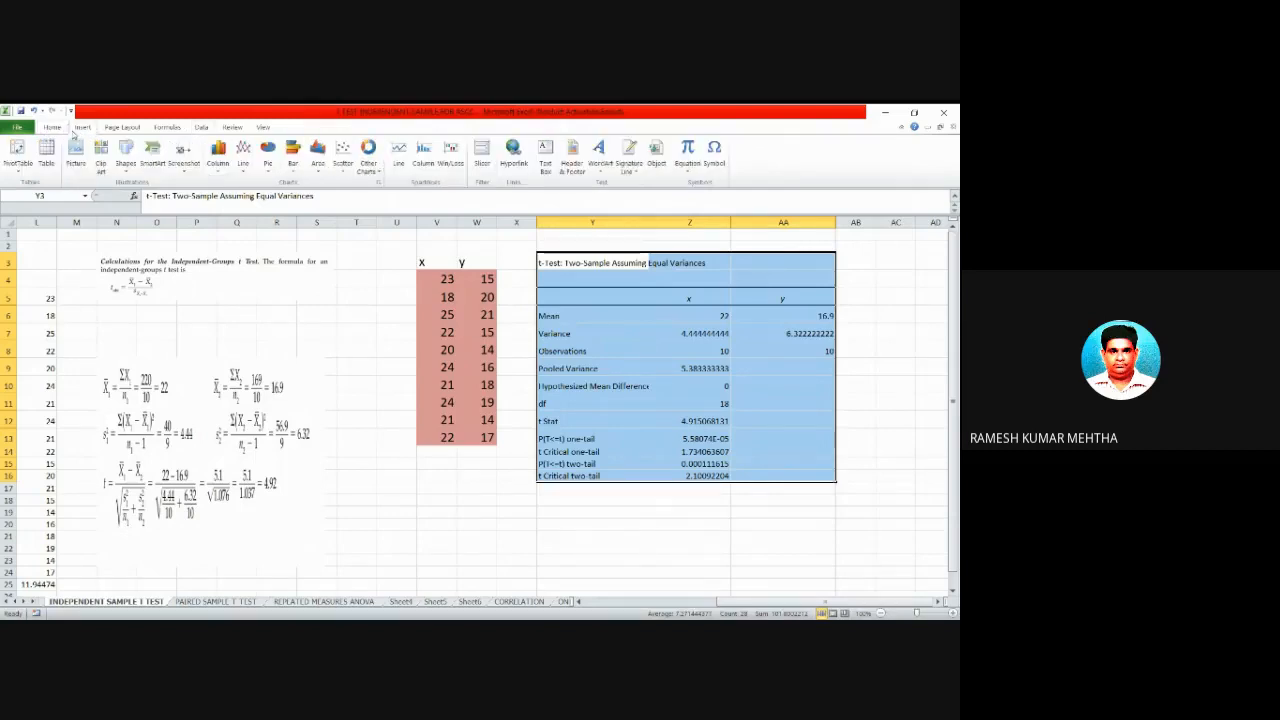
{"action": "left_click", "coordinate": [53, 128]}
{"action": "left_click", "coordinate": [179, 166]}
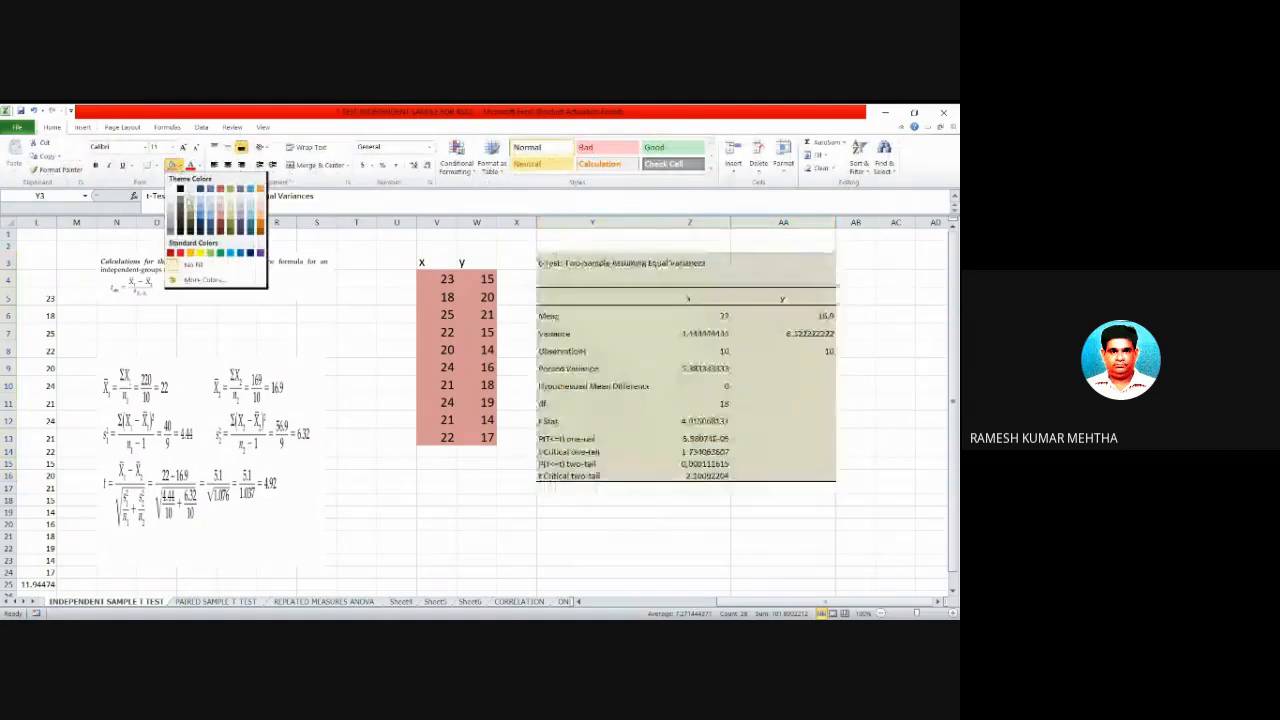
{"action": "left_click", "coordinate": [189, 199]}
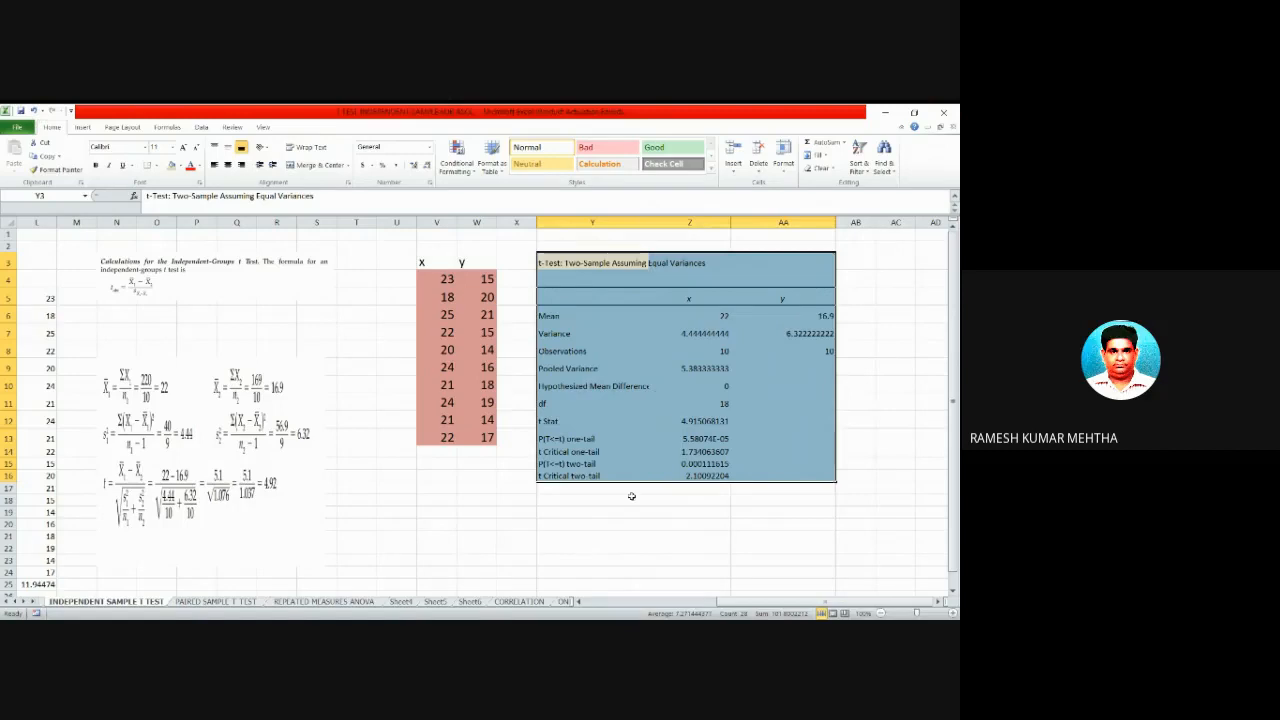
Format the t Stat value in Z12 with red font colour and size 20.
{"action": "left_click", "coordinate": [664, 426]}
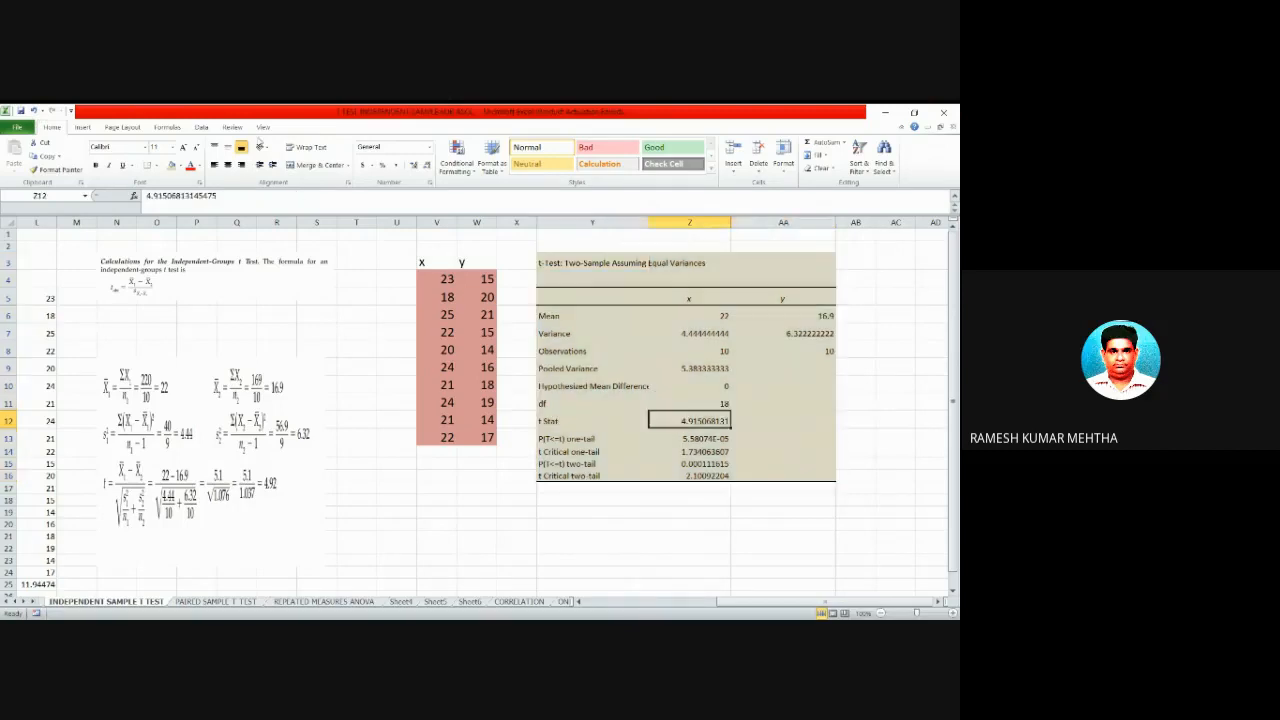
{"action": "left_click", "coordinate": [190, 165]}
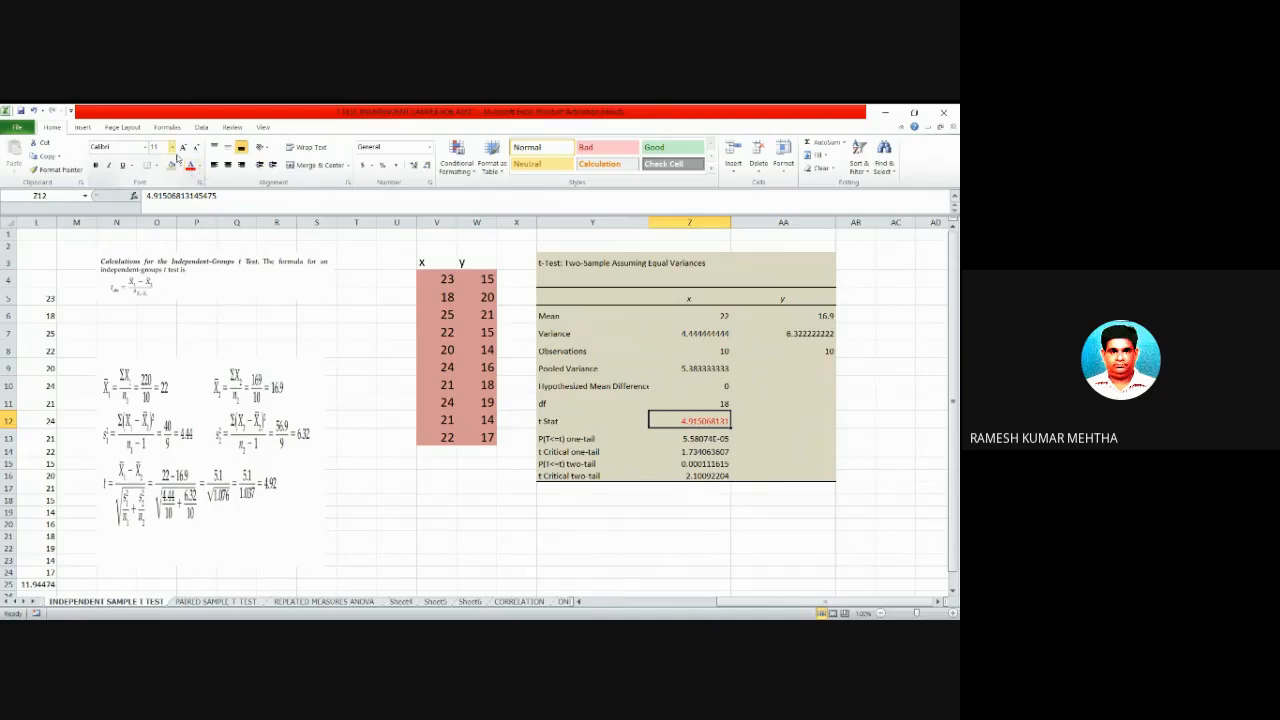
{"action": "left_click", "coordinate": [172, 147]}
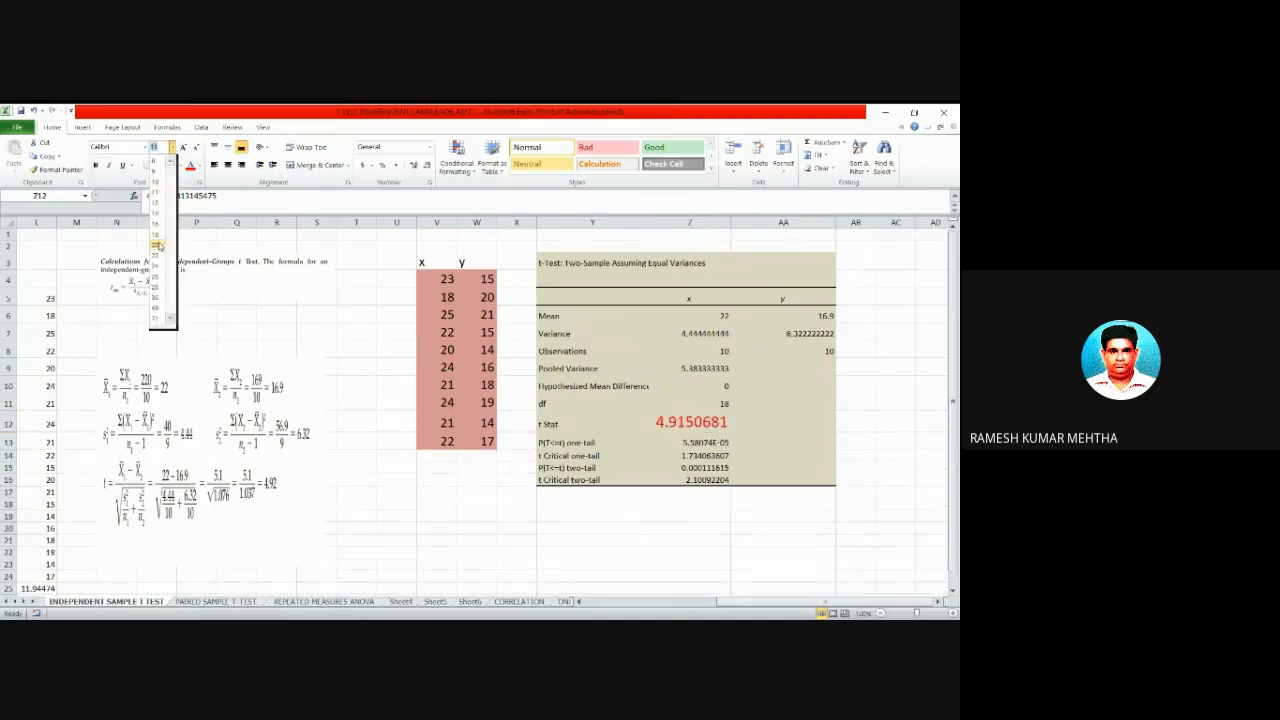
{"action": "left_click", "coordinate": [157, 245]}
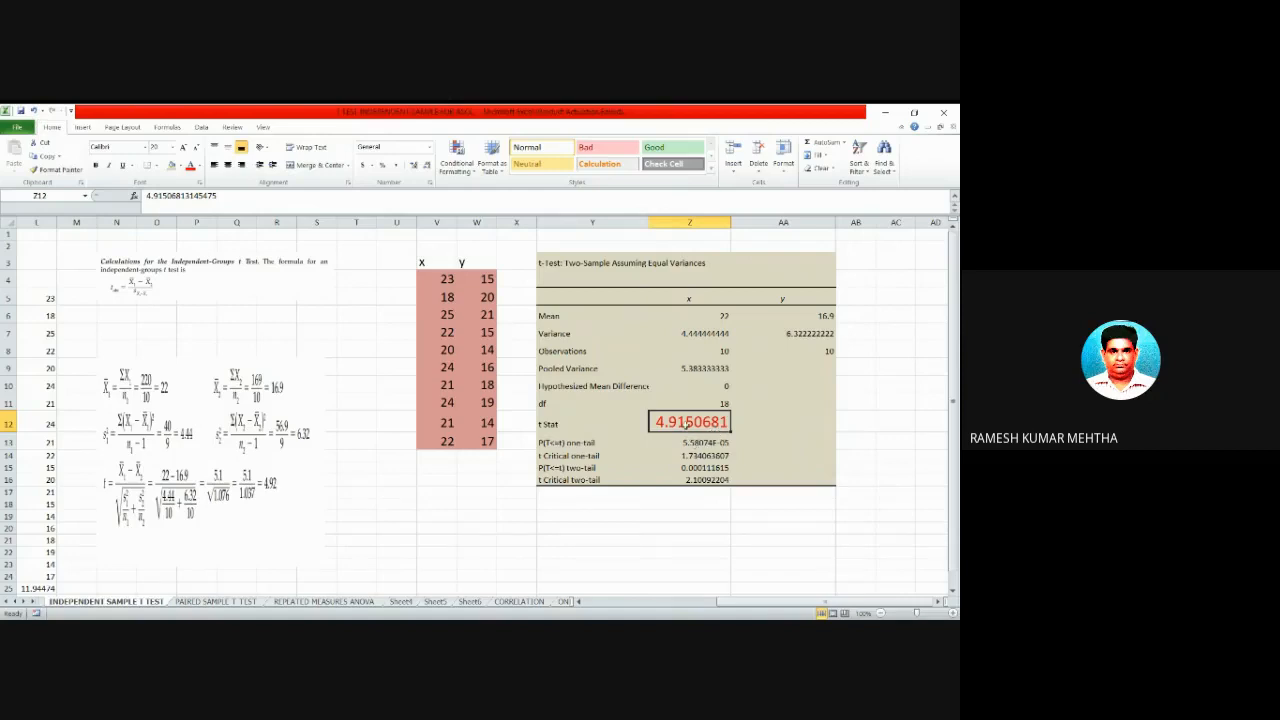
Apply the red font colour to the t Stat, p-value and critical values in Z12:Z16.
{"action": "left_click_drag", "start_coordinate": [688, 425], "coordinate": [706, 480]}
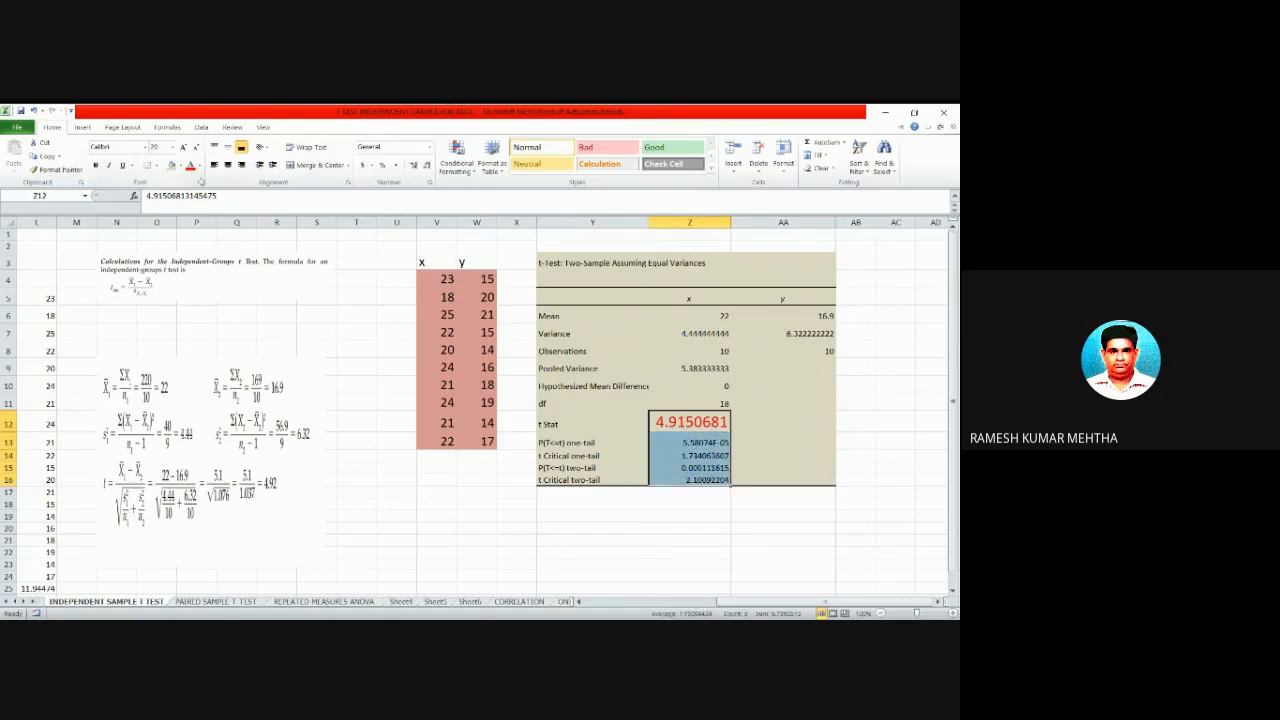
{"action": "left_click", "coordinate": [191, 166]}
{"action": "left_click", "coordinate": [501, 527]}
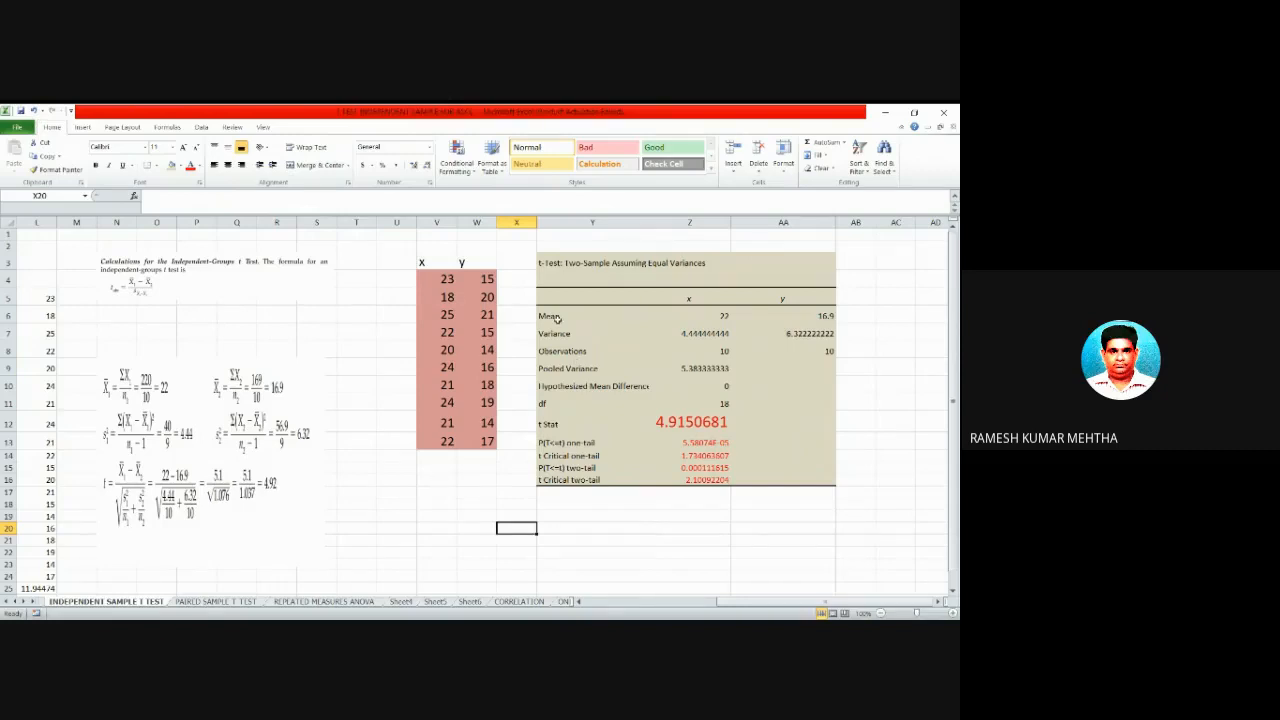
Calculate the mean of x in V15 with =AVERAGE(V4:V13) and fill the formula across to W15 for y.
{"action": "left_click", "coordinate": [434, 468]}
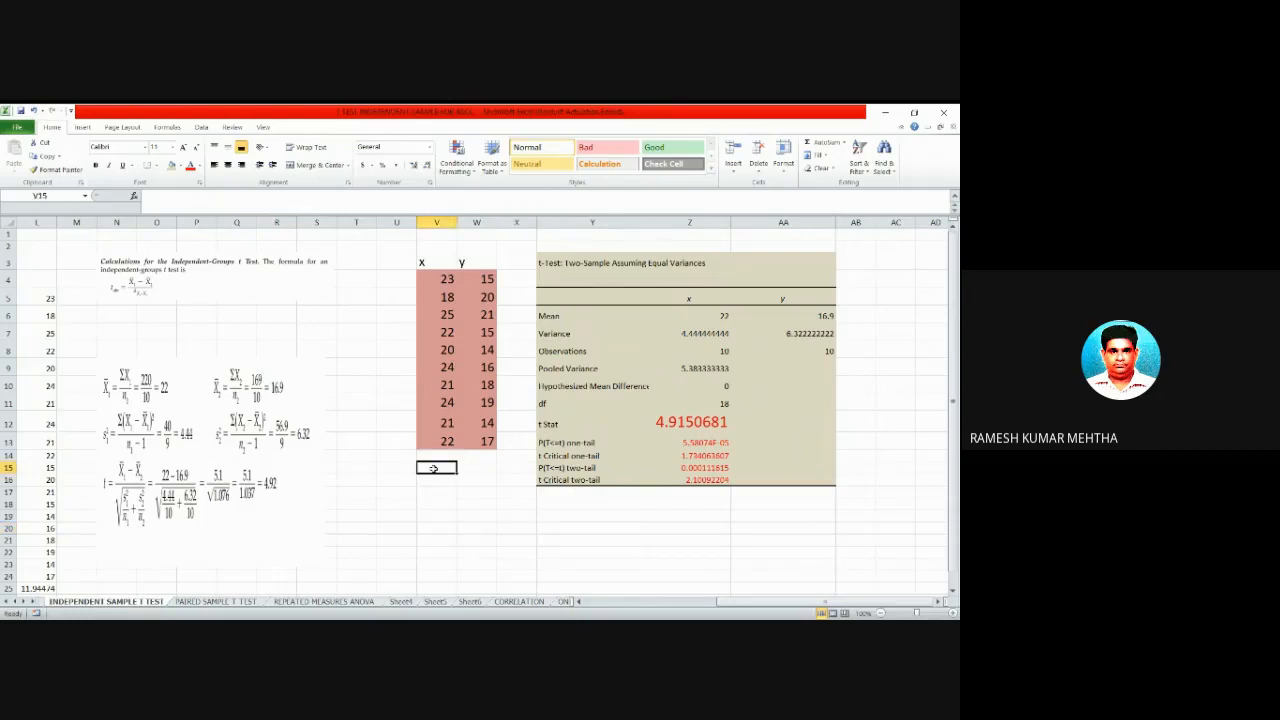
{"action": "type", "text": "=average("}
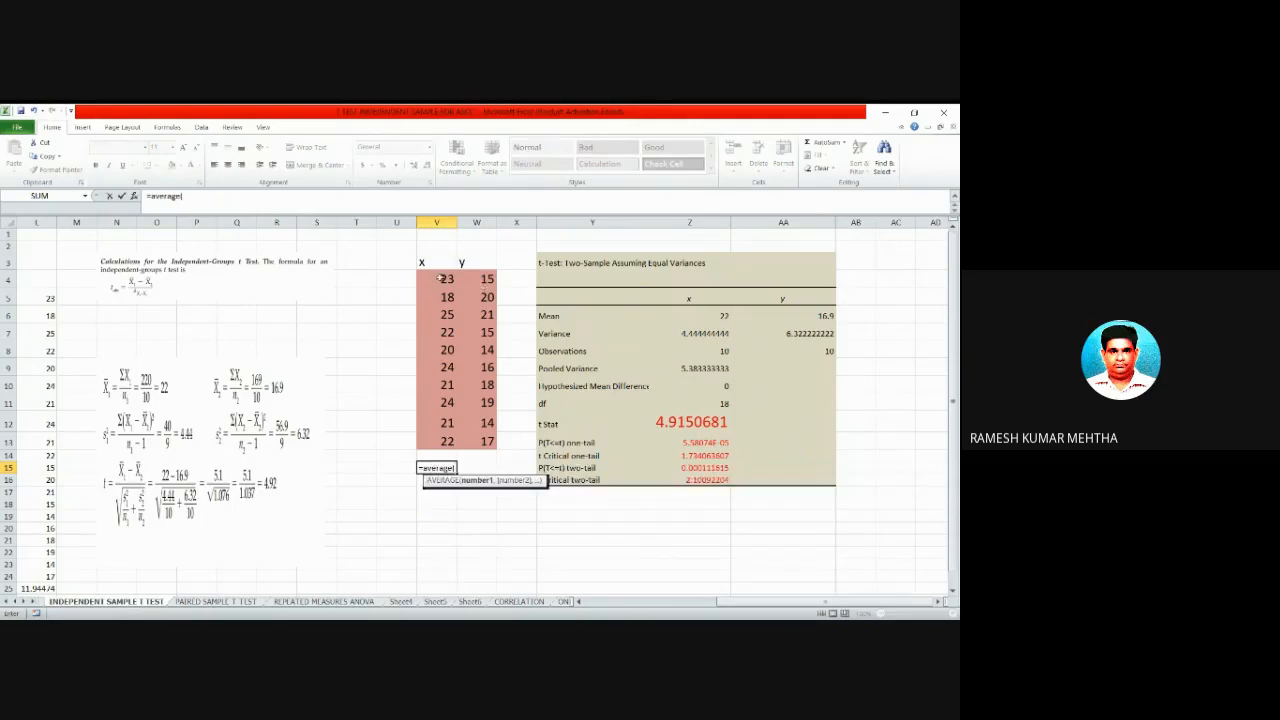
{"action": "left_click_drag", "start_coordinate": [441, 278], "coordinate": [444, 430]}
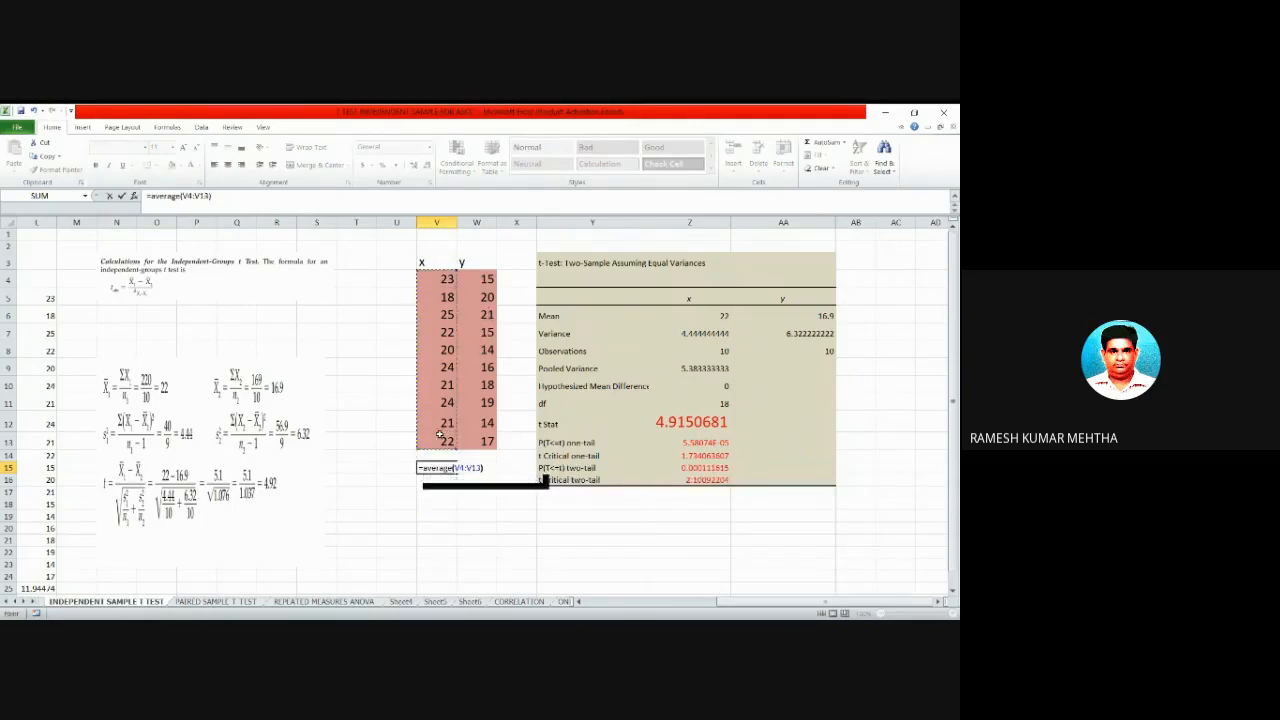
{"action": "key", "text": "Return"}
{"action": "left_click", "coordinate": [432, 467]}
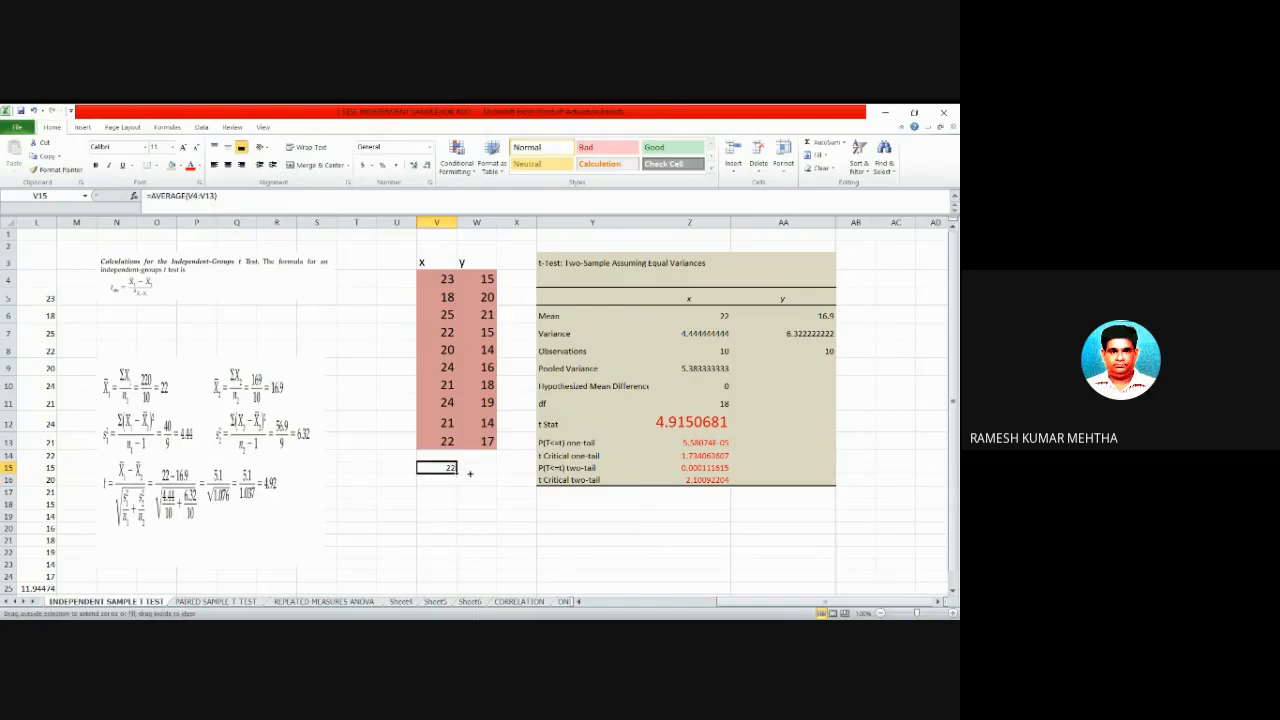
{"action": "left_click_drag", "start_coordinate": [470, 473], "coordinate": [488, 470]}
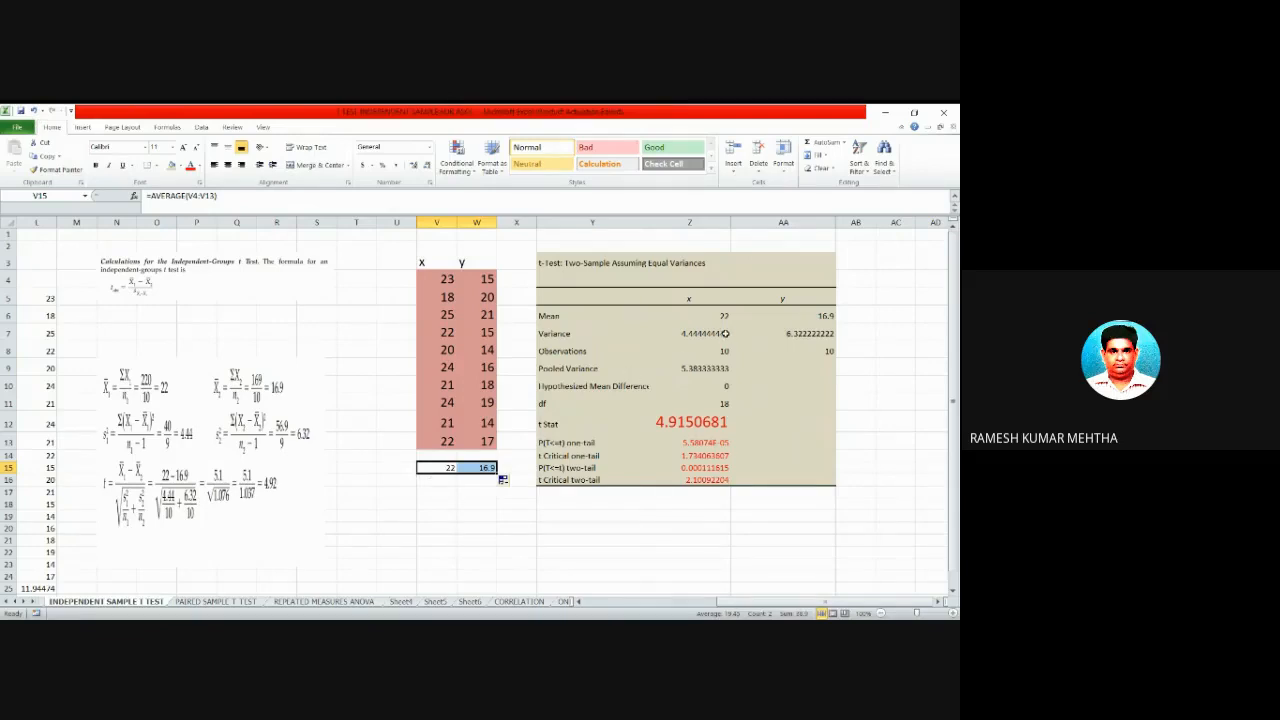
Calculate the variance of x in V16 with =VAR(V4:V13) and fill the formula across to W16 for y.
{"action": "left_click", "coordinate": [430, 481]}
{"action": "type", "text": "="}
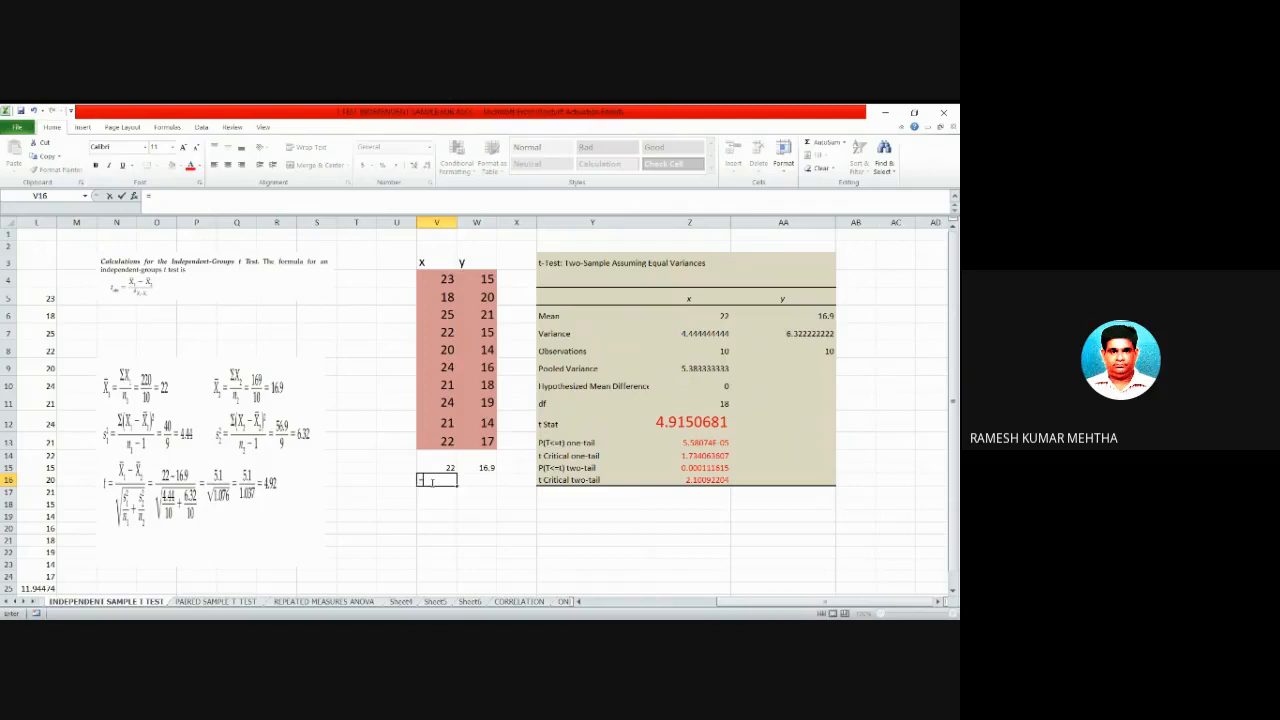
{"action": "type", "text": "var"}
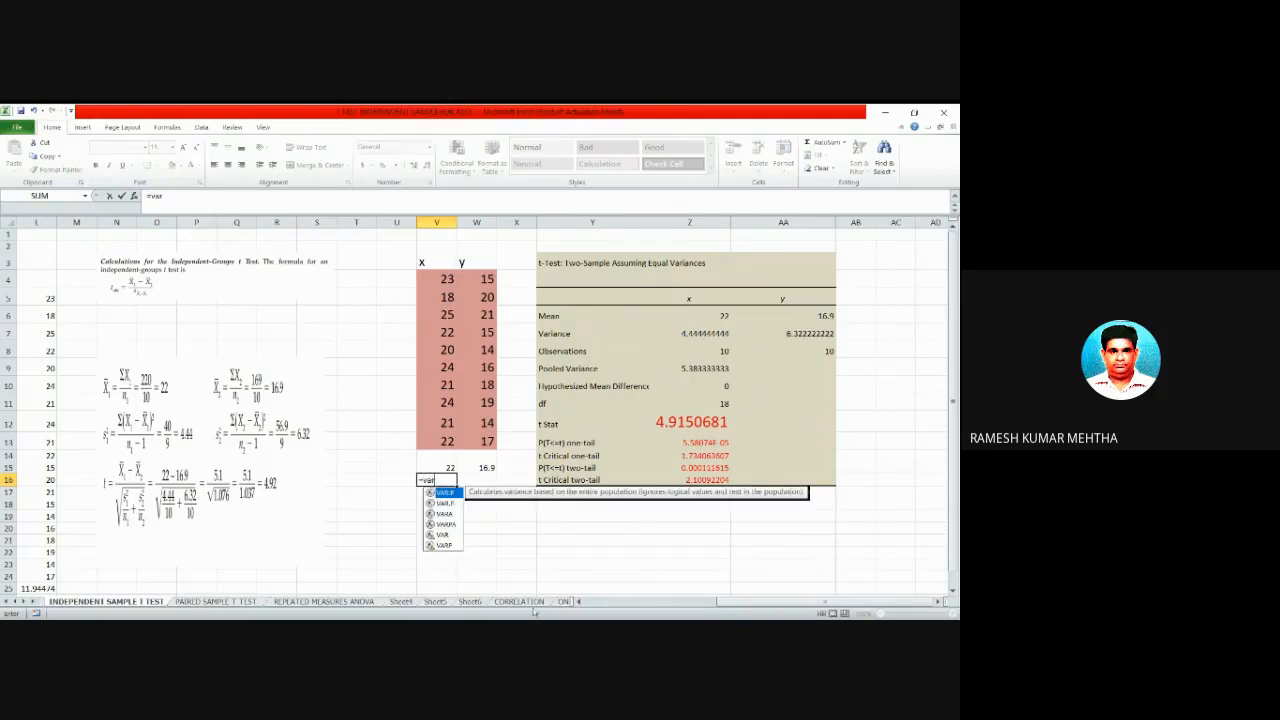
{"action": "double_click", "coordinate": [443, 536]}
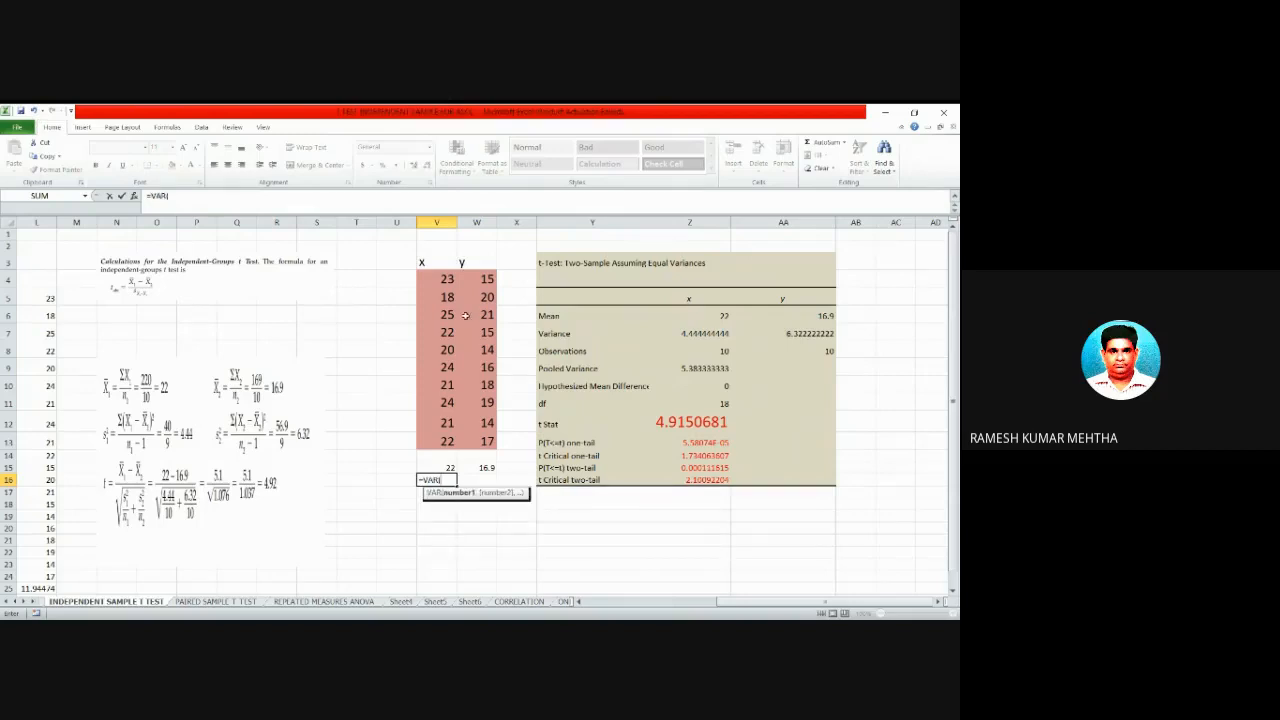
{"action": "left_click_drag", "start_coordinate": [448, 280], "coordinate": [445, 441]}
{"action": "type", "text": ")"}
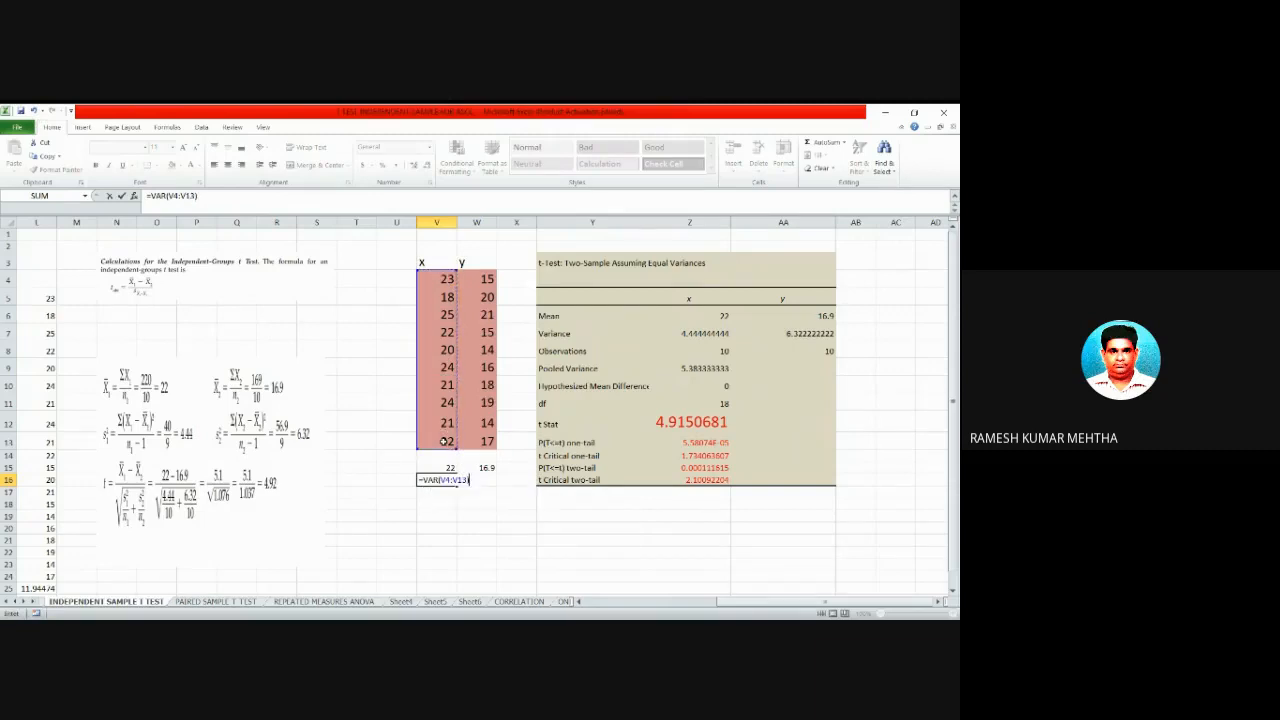
{"action": "key", "text": "Return"}
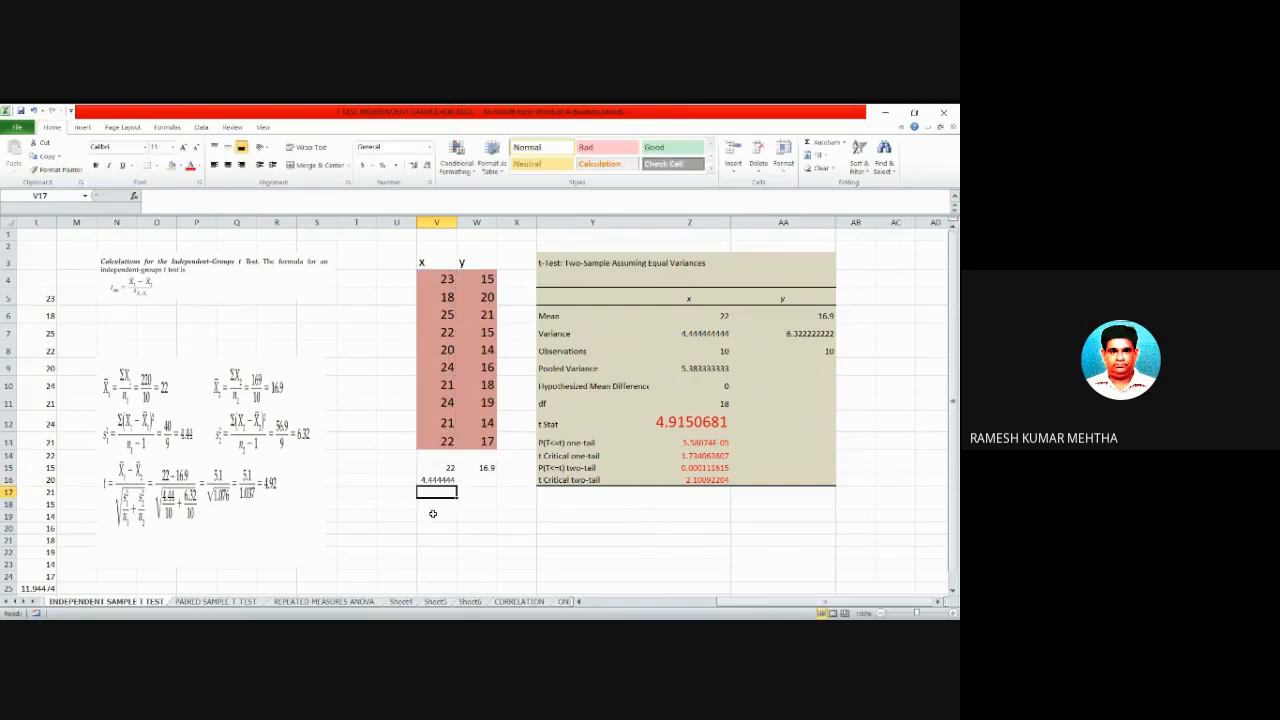
{"action": "left_click", "coordinate": [452, 482]}
{"action": "left_click_drag", "start_coordinate": [458, 484], "coordinate": [495, 484]}
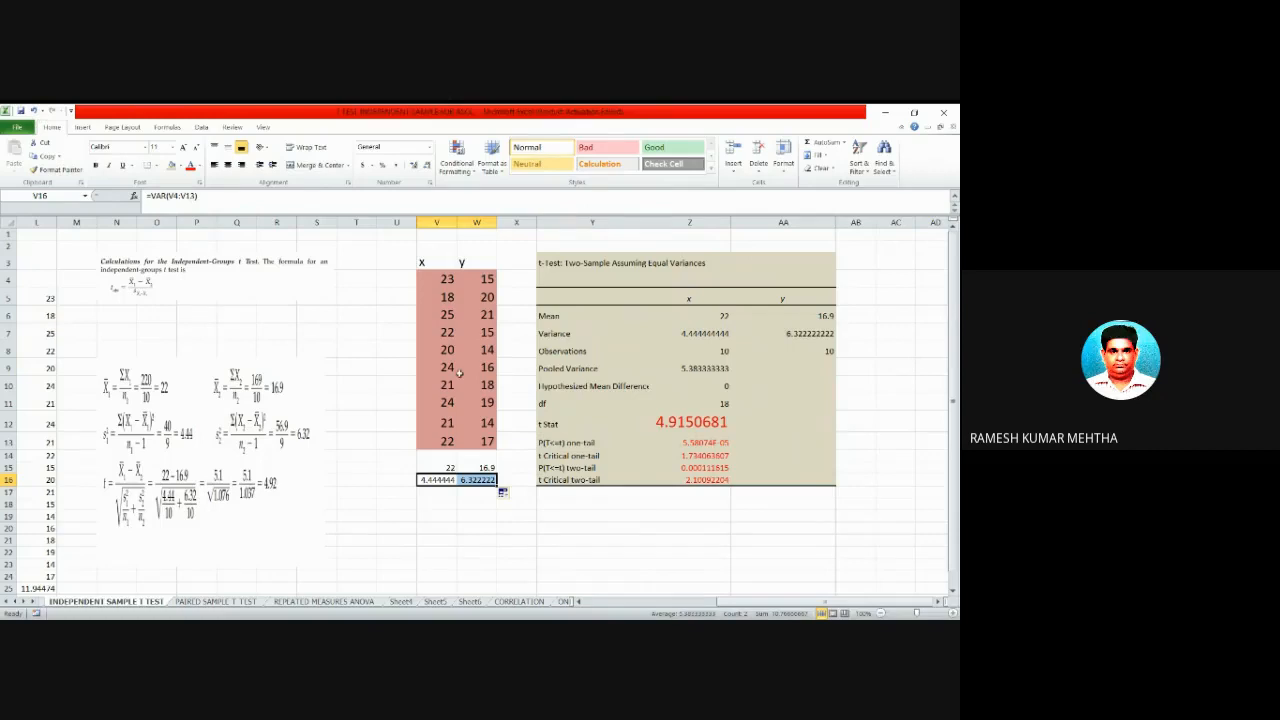
Count the x observations in V17 with =COUNT(V4:V13) and fill the formula across to W17 for y.
{"action": "left_click", "coordinate": [439, 494]}
{"action": "type", "text": "count("}
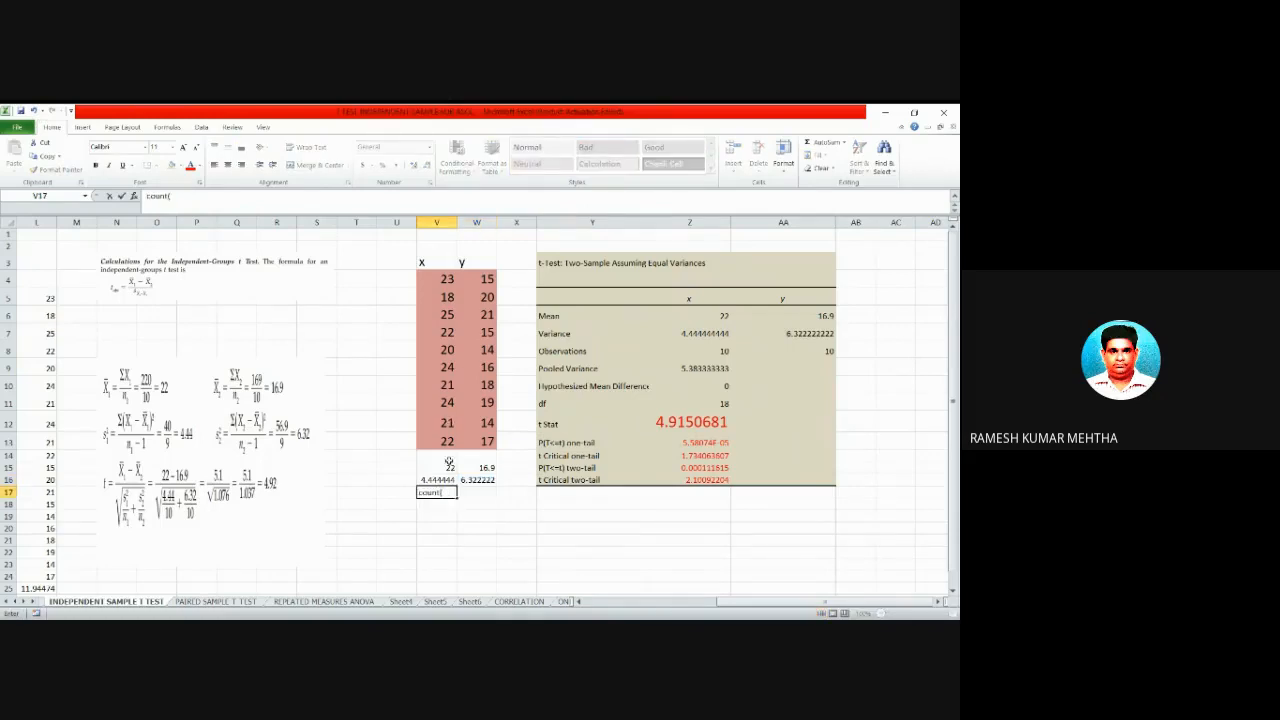
{"action": "left_click", "coordinate": [147, 196]}
{"action": "type", "text": "="}
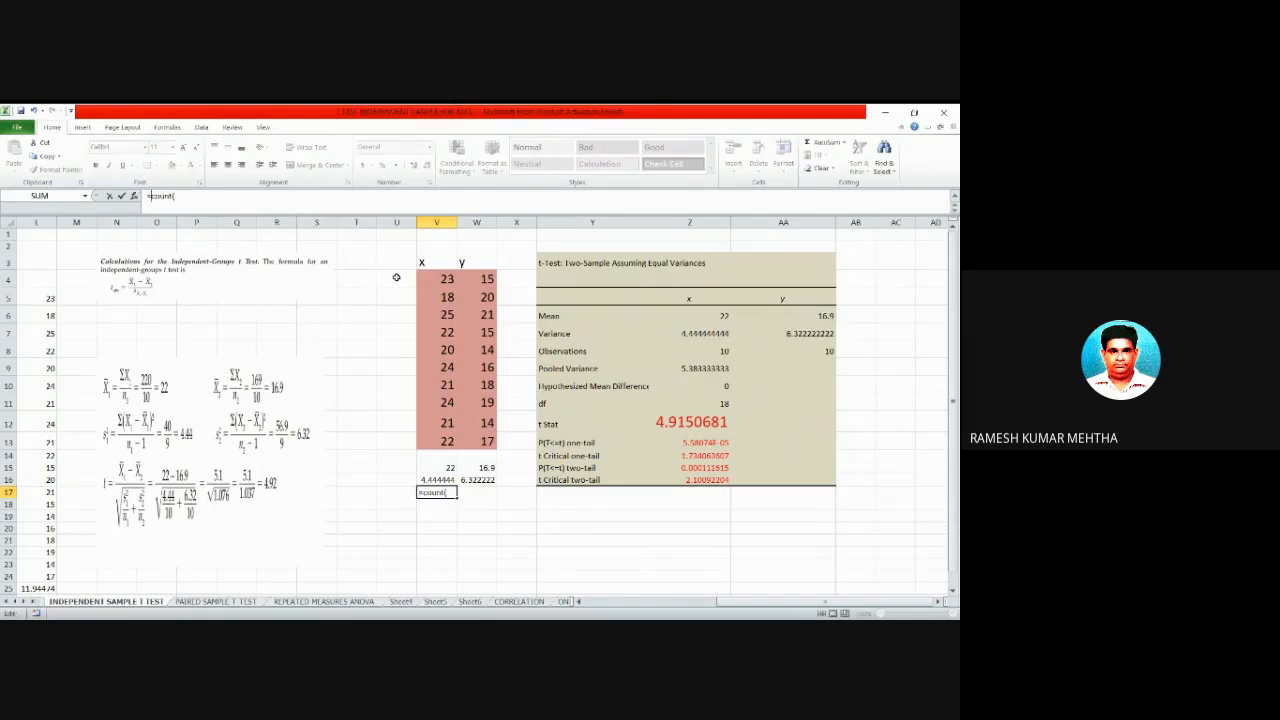
{"action": "left_click", "coordinate": [447, 279]}
{"action": "left_click_drag", "start_coordinate": [447, 279], "coordinate": [431, 436]}
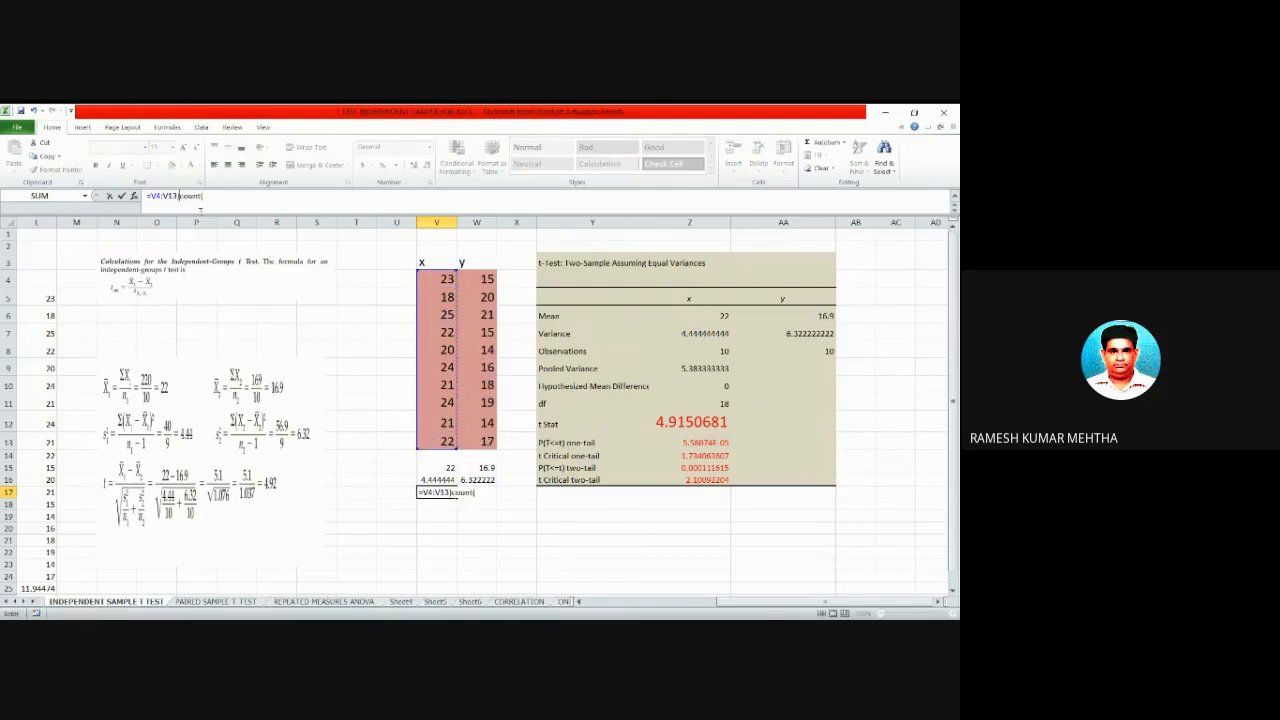
{"action": "left_click", "coordinate": [182, 196]}
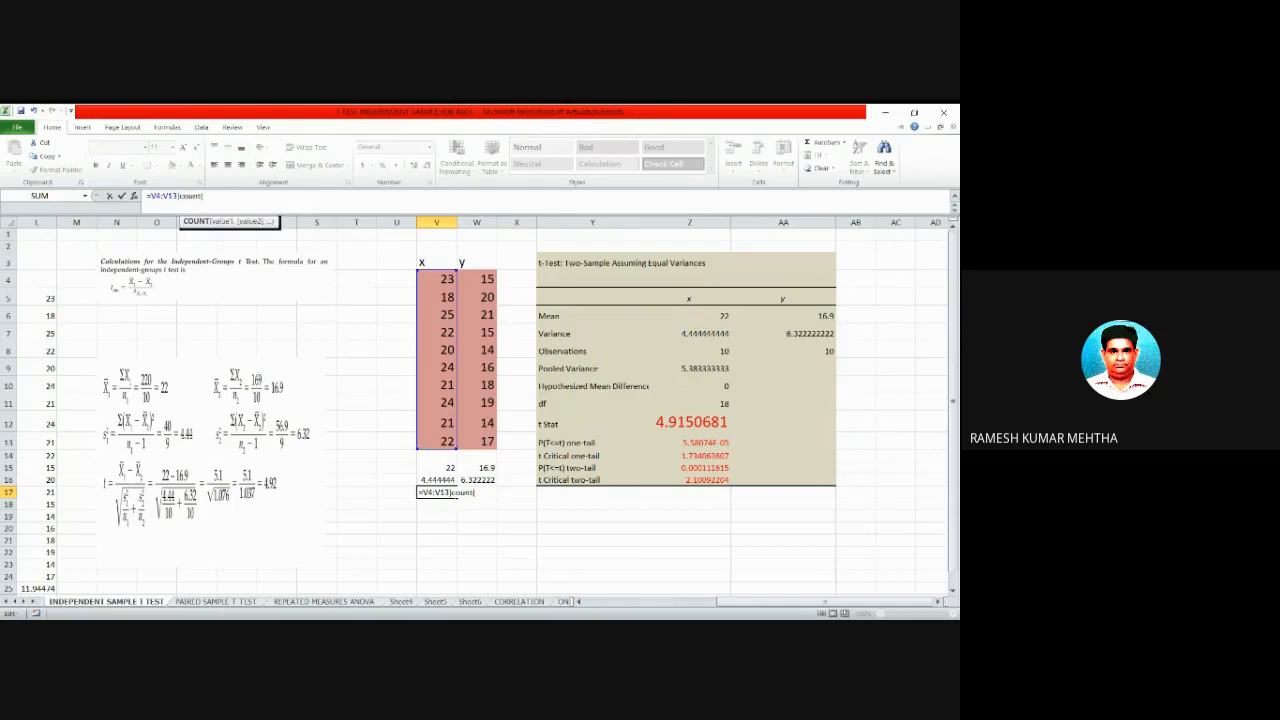
{"action": "left_click_drag", "start_coordinate": [177, 196], "coordinate": [228, 196]}
{"action": "key", "text": "BackSpace"}
{"action": "key", "text": "BackSpace"}
{"action": "left_click", "coordinate": [153, 196]}
{"action": "type", "text": "count("}
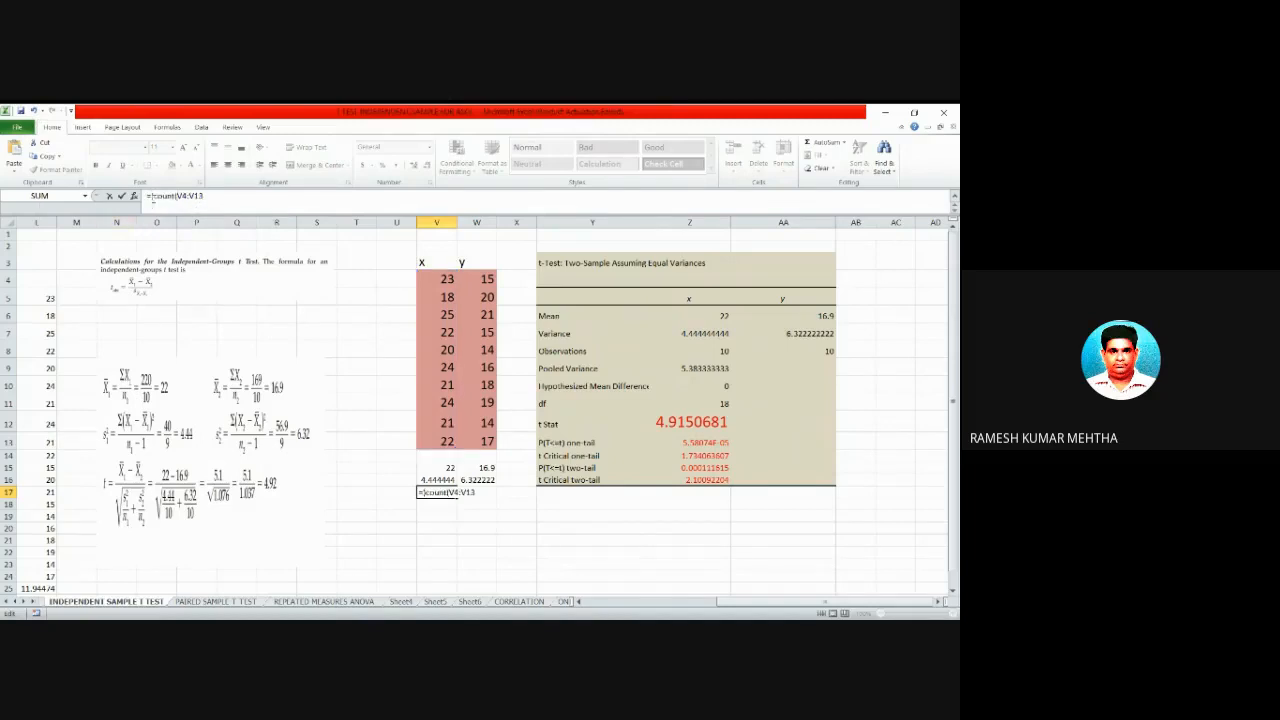
{"action": "key", "text": "BackSpace"}
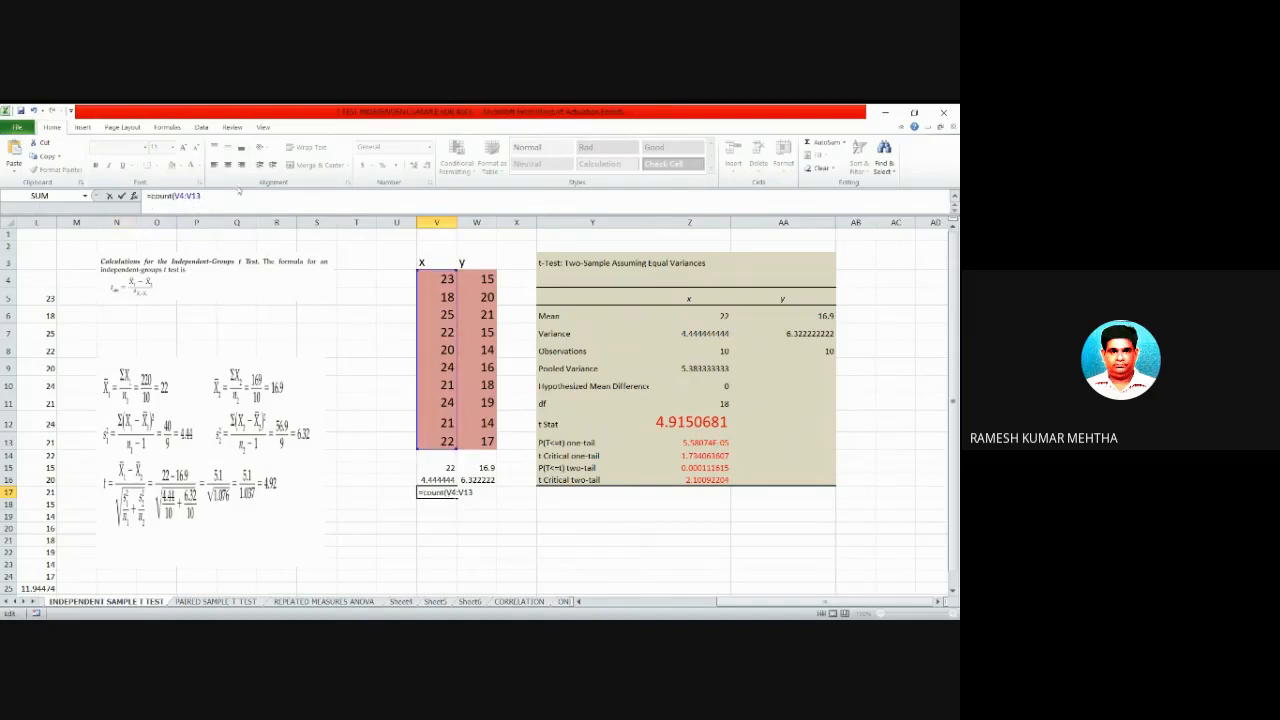
{"action": "left_click", "coordinate": [208, 195]}
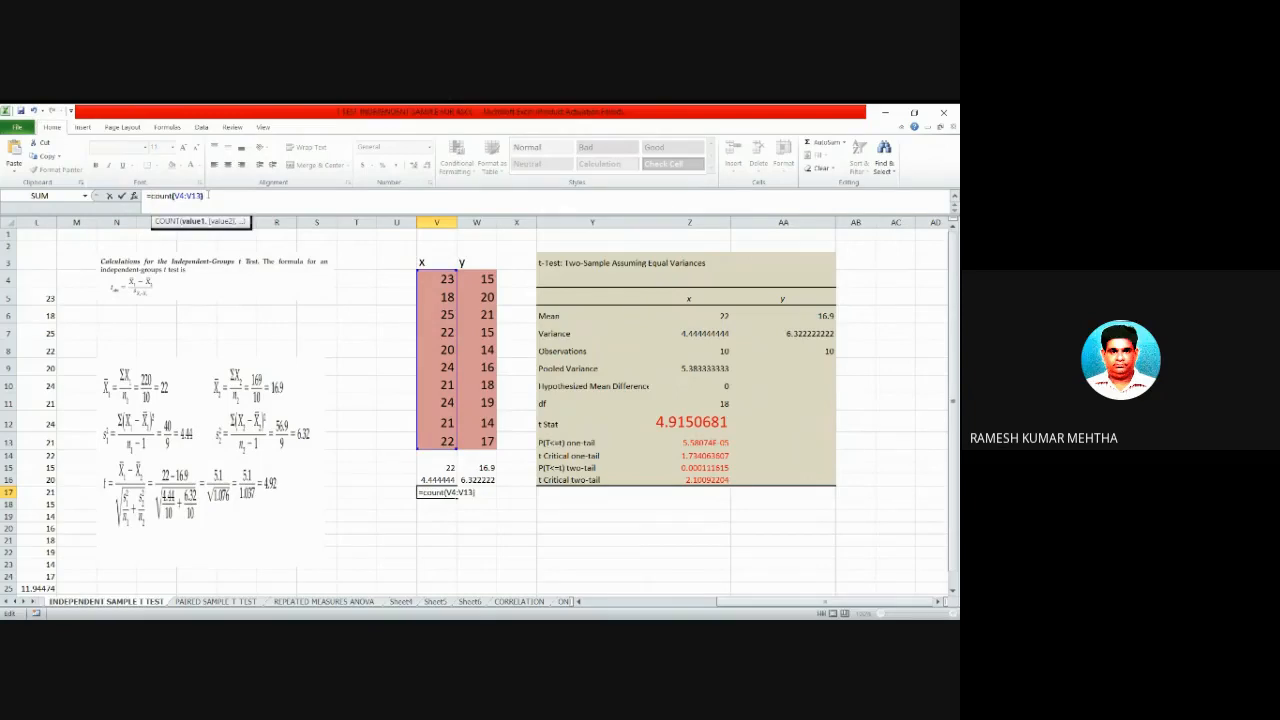
{"action": "type", "text": ")"}
{"action": "key", "text": "Return"}
{"action": "left_click", "coordinate": [436, 489]}
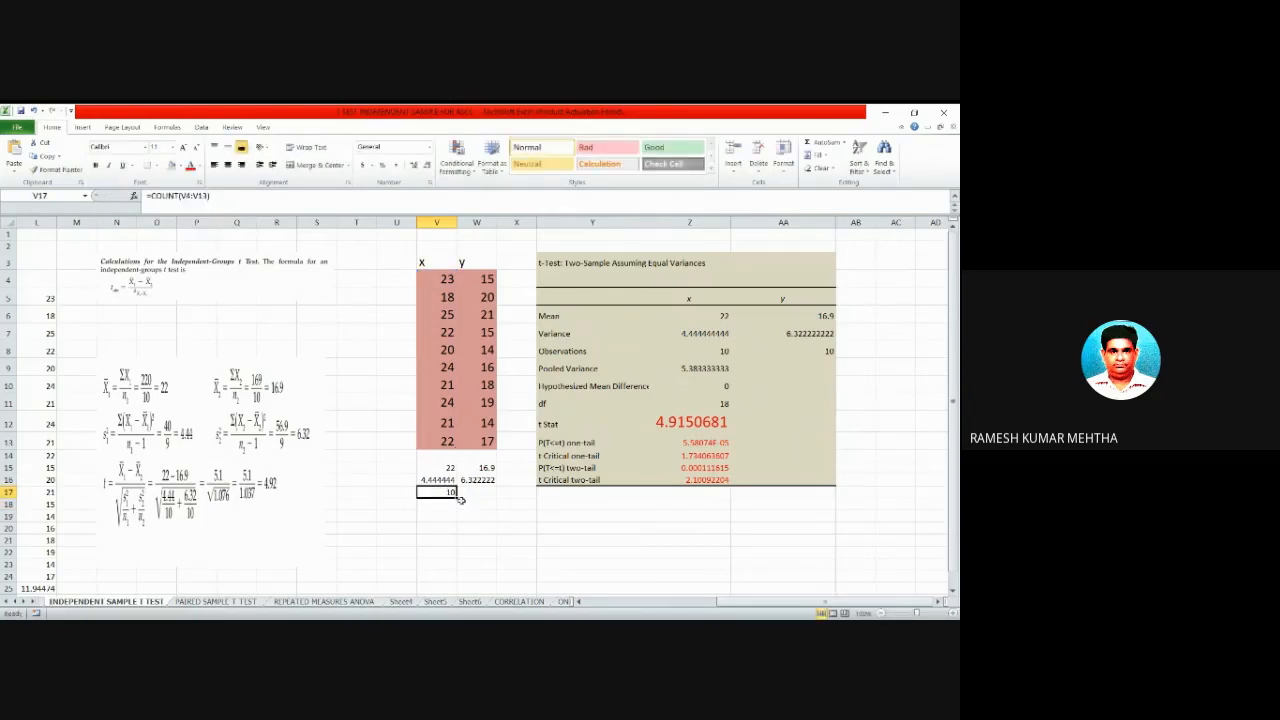
{"action": "left_click_drag", "start_coordinate": [457, 498], "coordinate": [497, 494]}
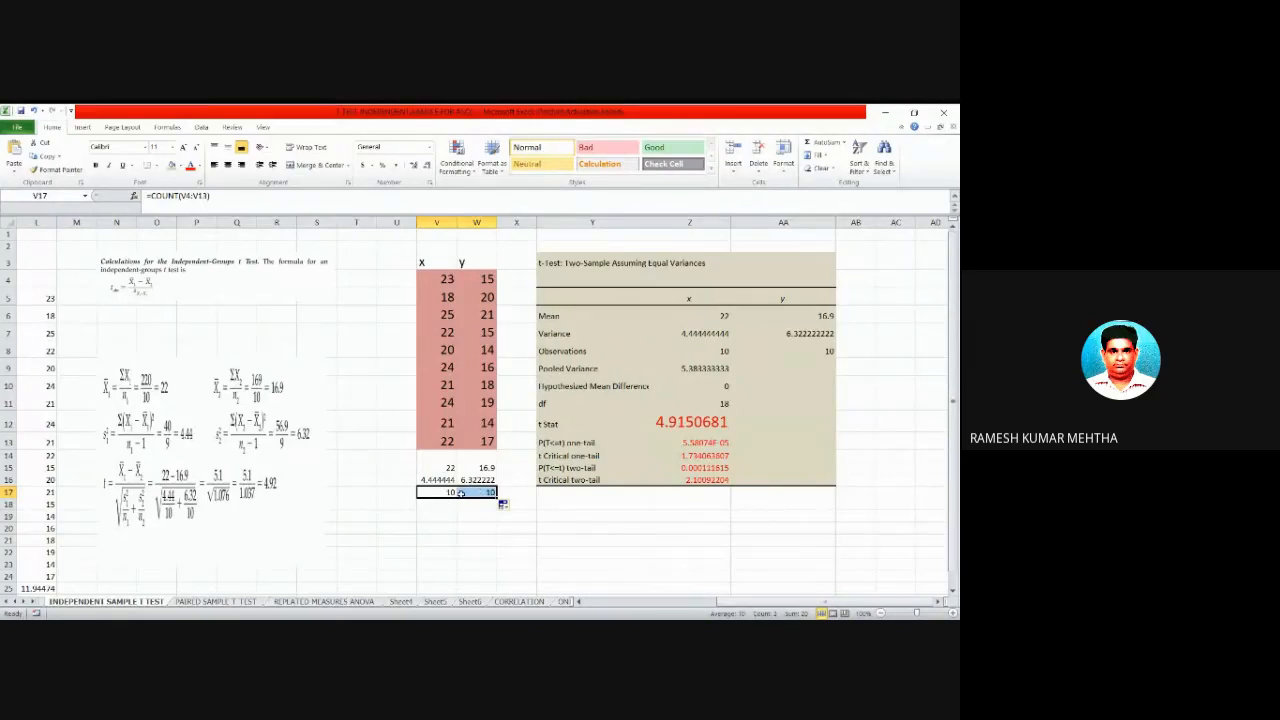
Add the x and y variances in W18 with =(V16+W16), accepting the proposed removal of the trailing division sign.
{"action": "left_click", "coordinate": [704, 372]}
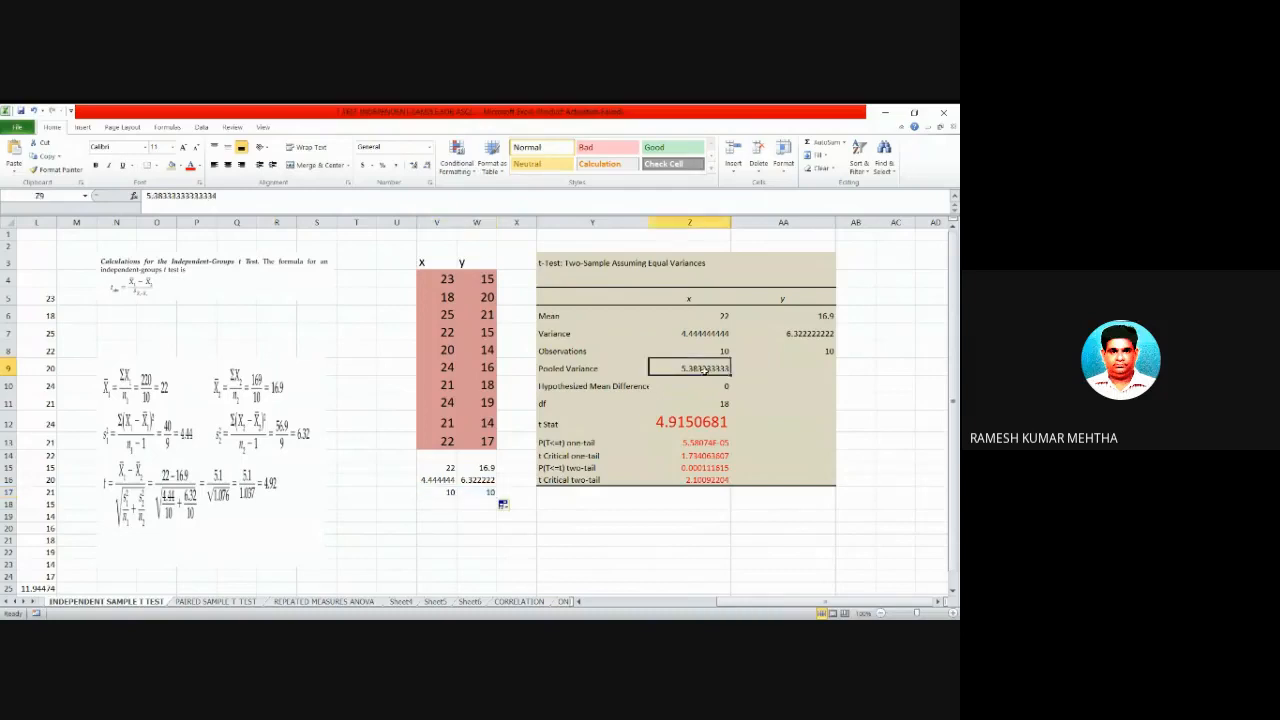
{"action": "left_click", "coordinate": [466, 505]}
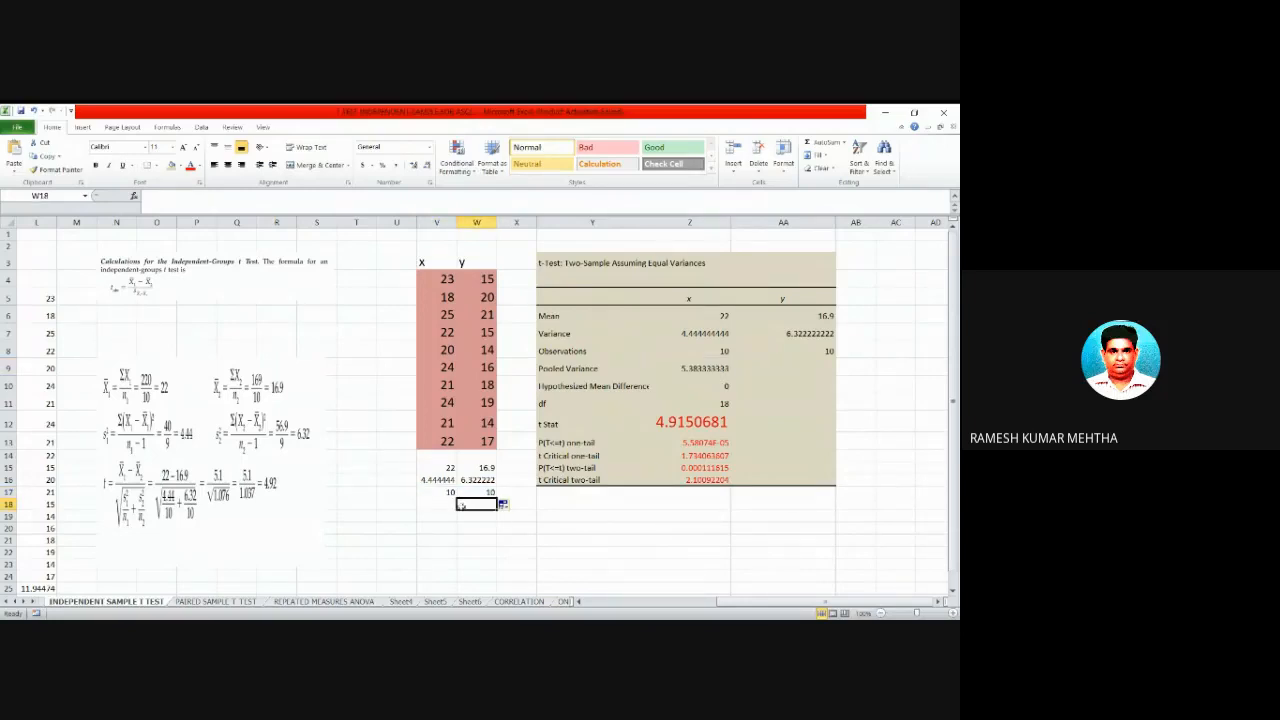
{"action": "type", "text": "="}
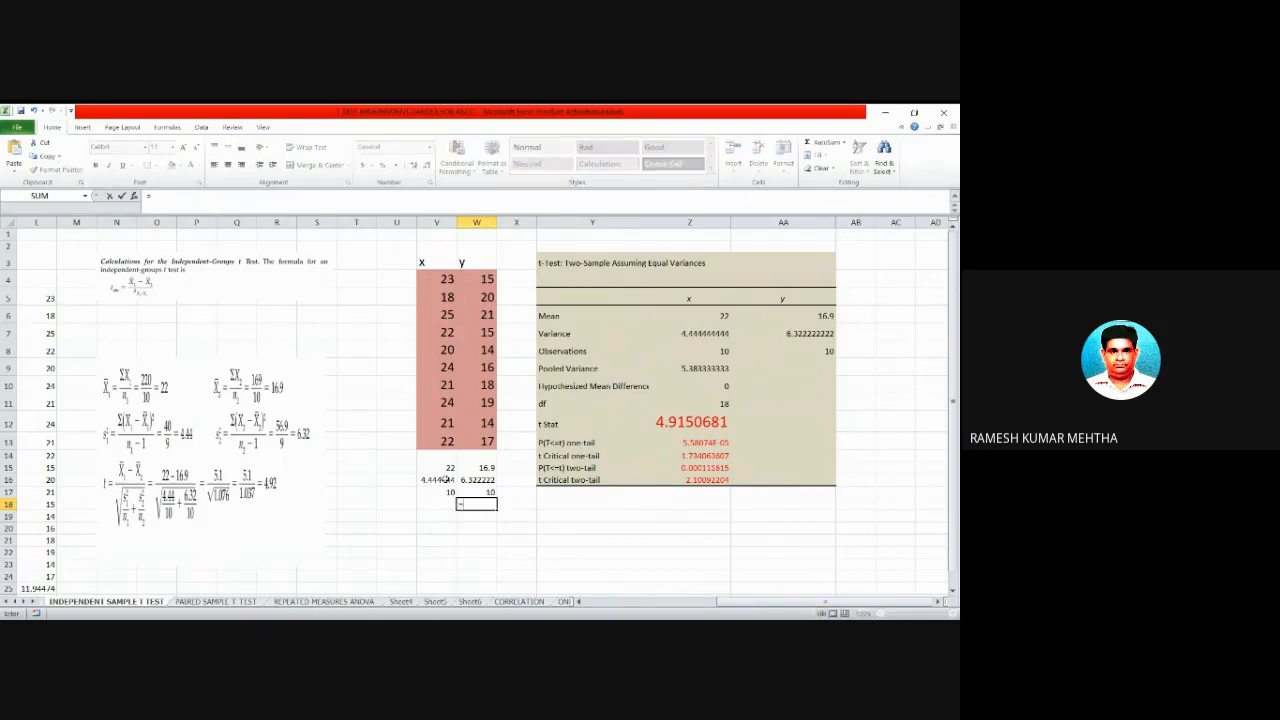
{"action": "left_click", "coordinate": [446, 480]}
{"action": "type", "text": "+"}
{"action": "left_click", "coordinate": [477, 480]}
{"action": "type", "text": ")"}
{"action": "type", "text": "("}
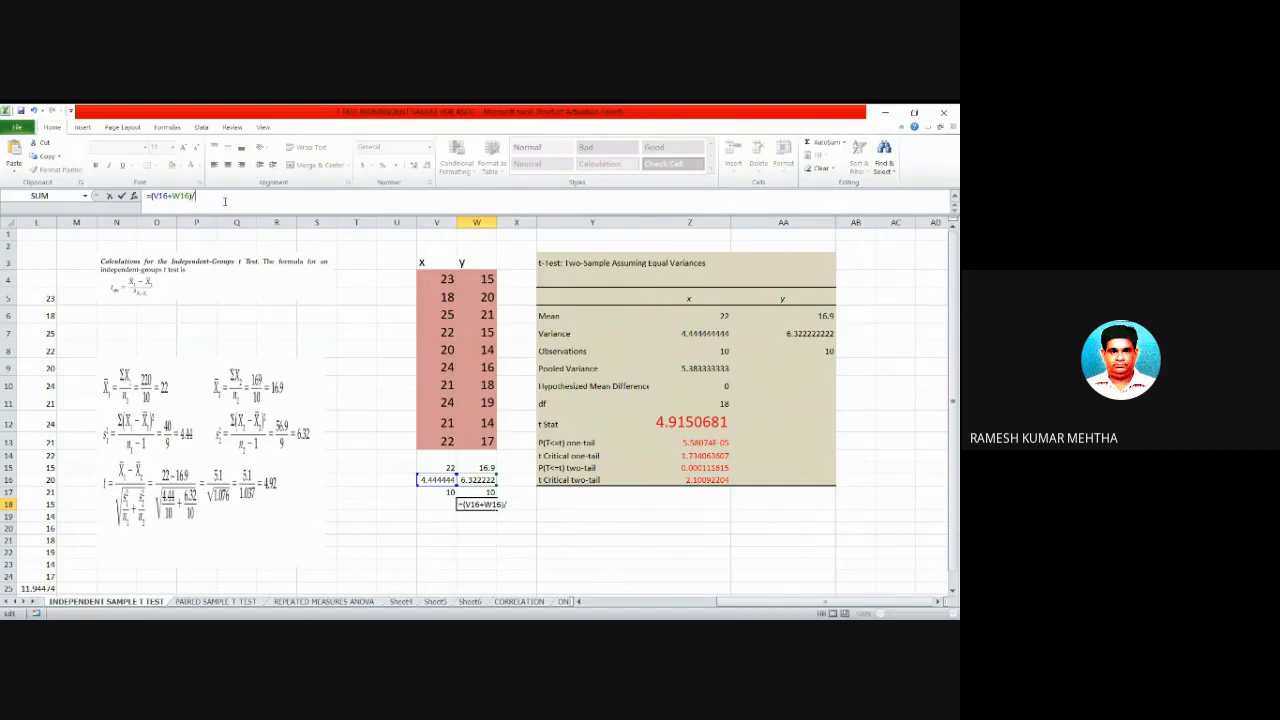
{"action": "type", "text": "/"}
{"action": "key", "text": "Return"}
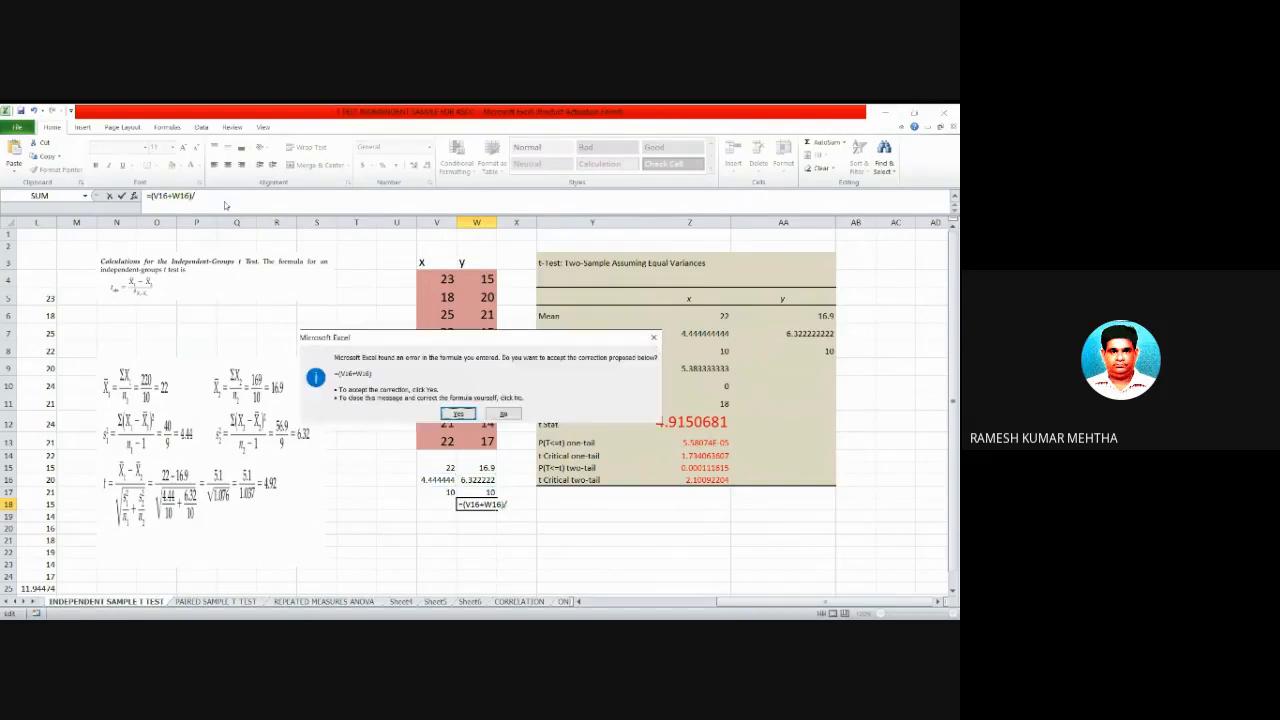
{"action": "left_click", "coordinate": [470, 413]}
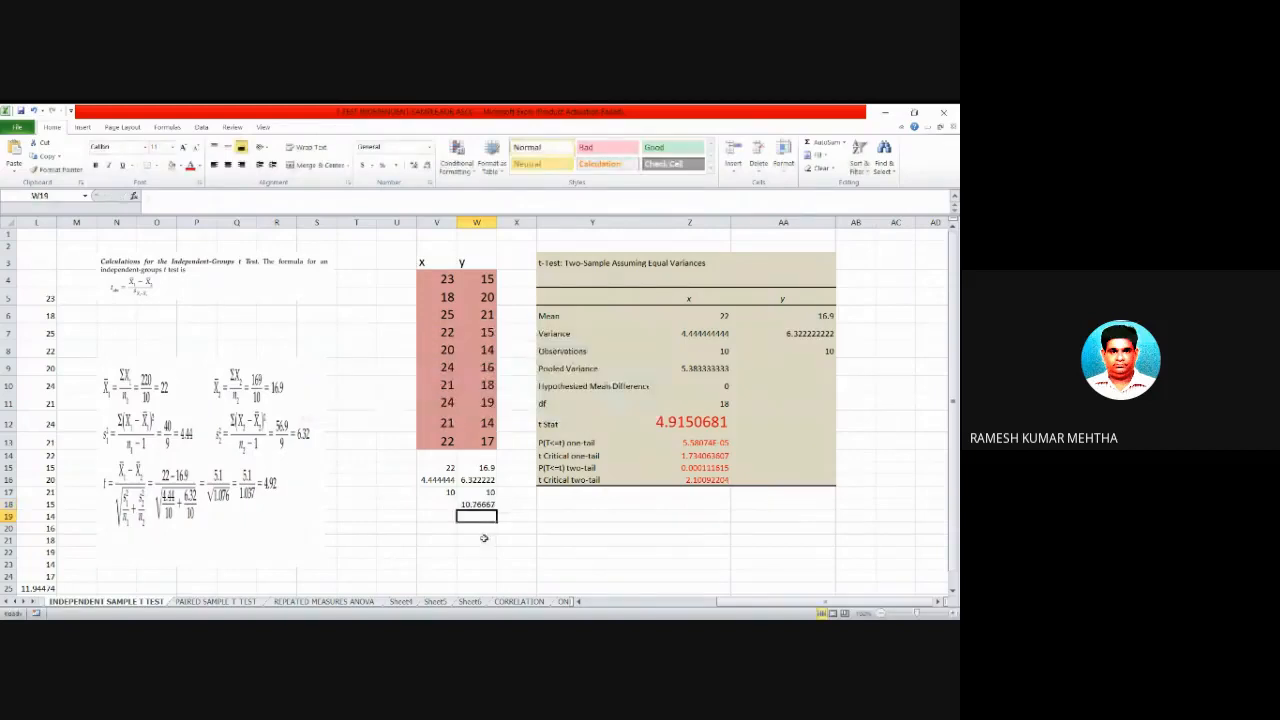
Complete the pooled variance in W18 by dividing the variance sum by 2, giving the formula =(V16+W16)/2.
{"action": "left_click", "coordinate": [215, 195]}
{"action": "type", "text": "/2"}
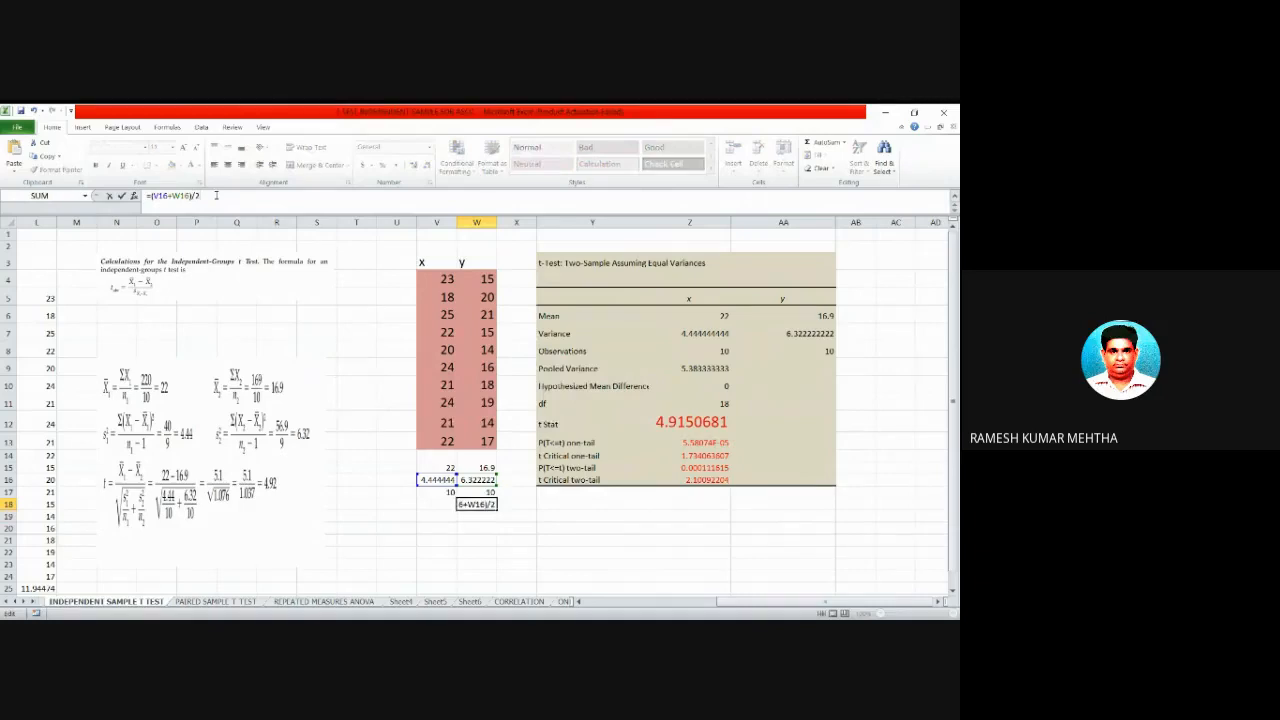
{"action": "key", "text": "Return"}
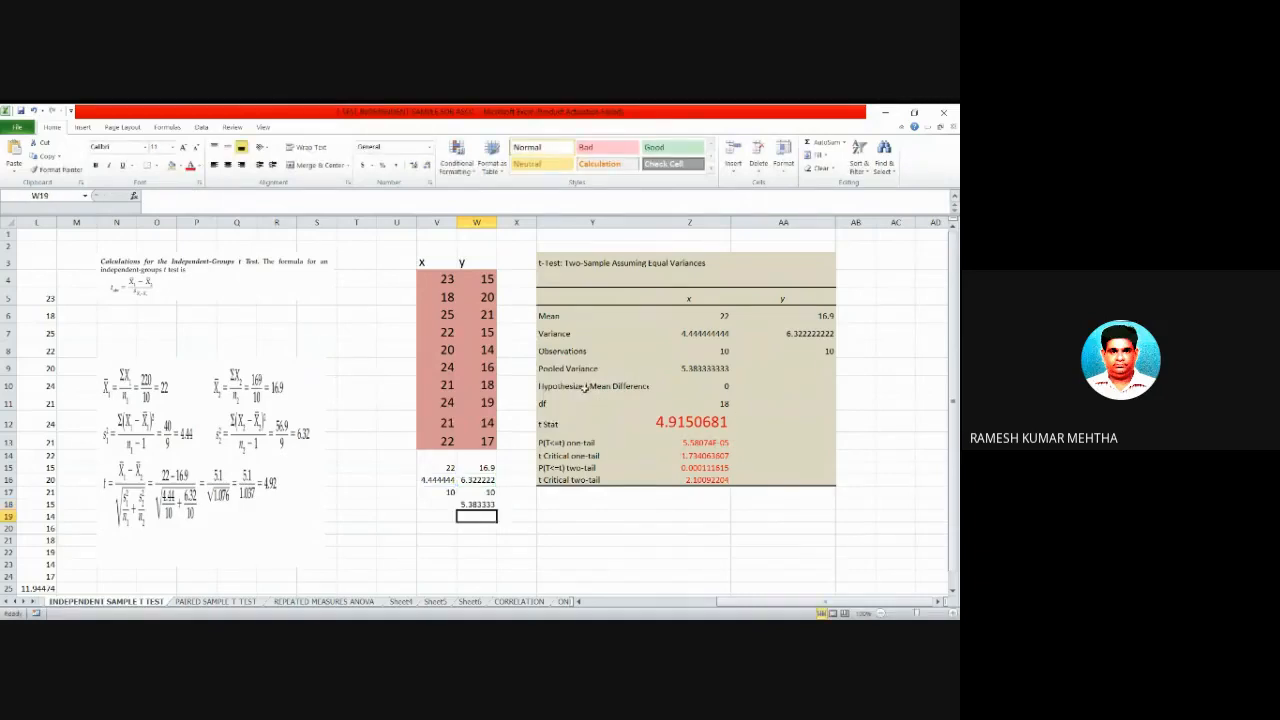
Calculate the degrees of freedom in V19 as 10+10-2, after checking the Hypothesized Mean Difference row of the output.
{"action": "left_click_drag", "start_coordinate": [585, 389], "coordinate": [722, 388]}
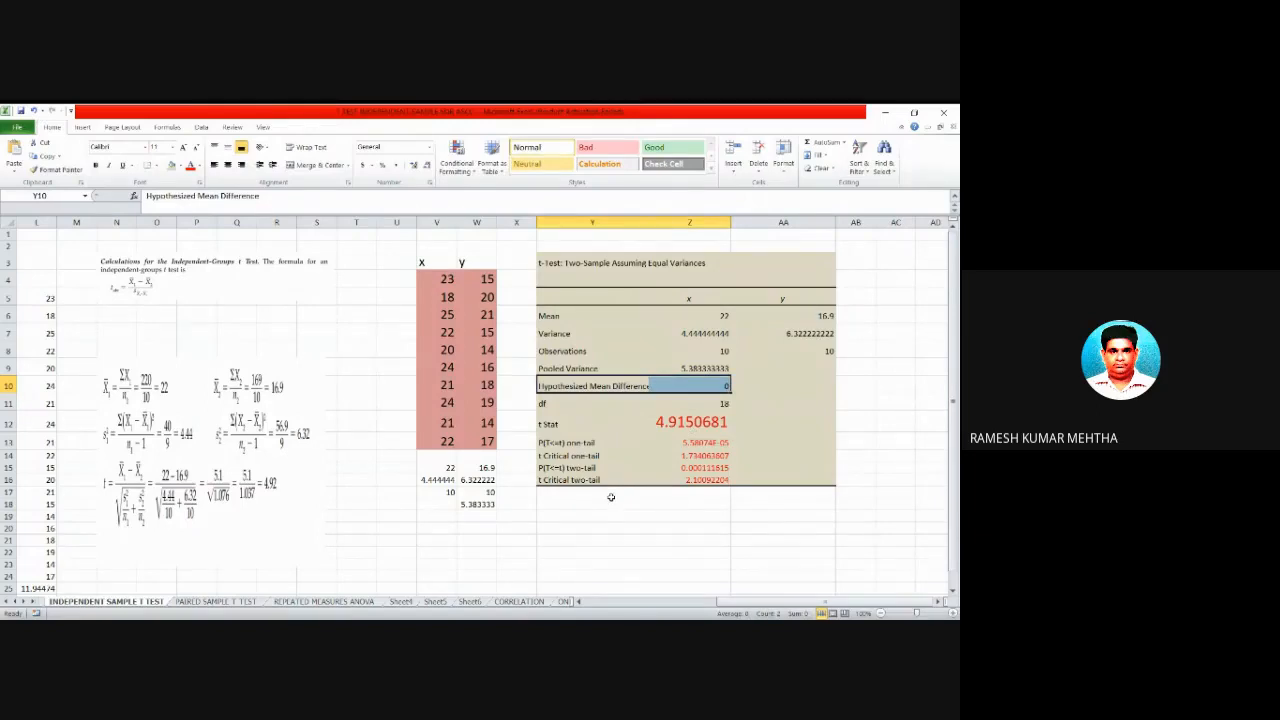
{"action": "left_click", "coordinate": [435, 515]}
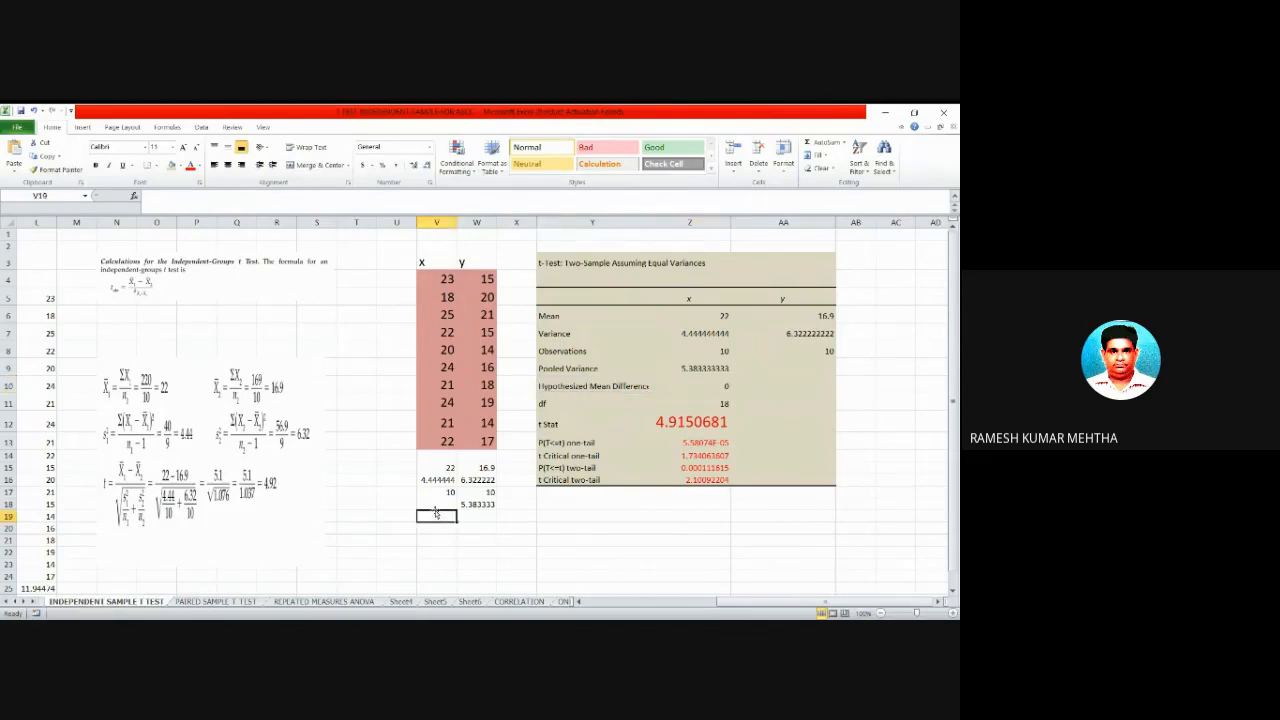
{"action": "type", "text": "="}
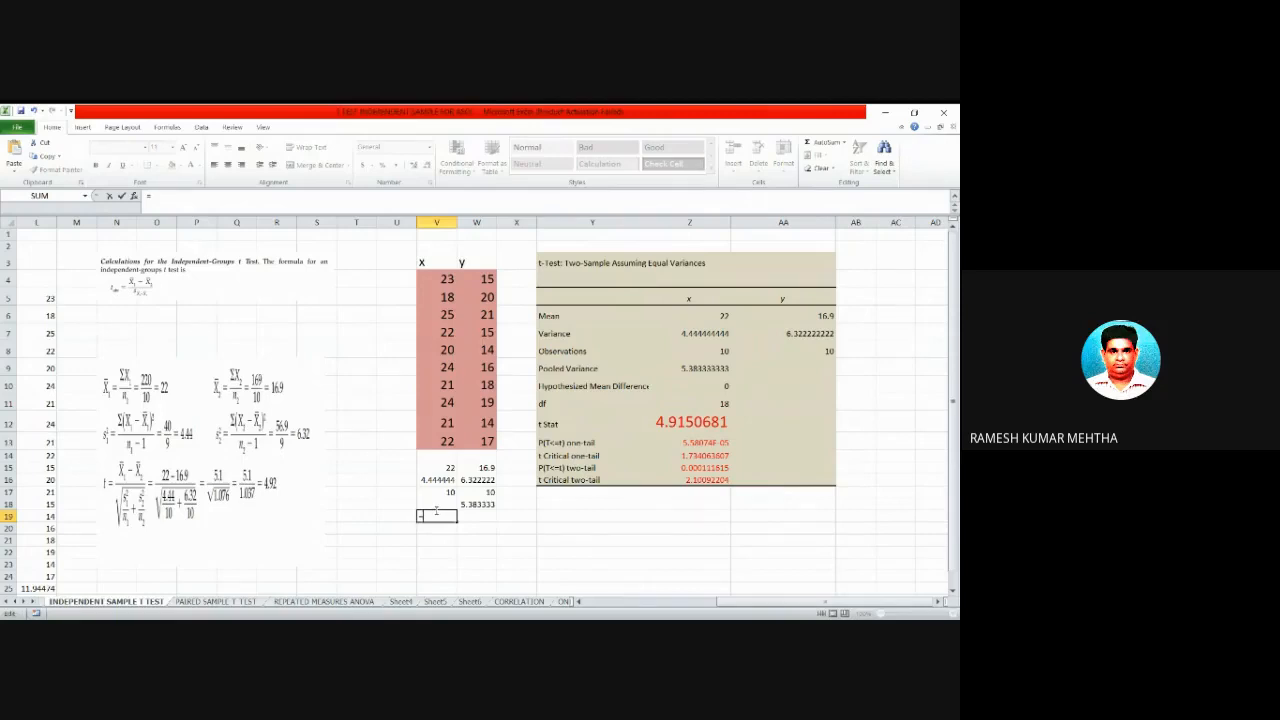
{"action": "type", "text": "10"}
{"action": "type", "text": "10"}
{"action": "type", "text": "-2"}
{"action": "key", "text": "Return"}
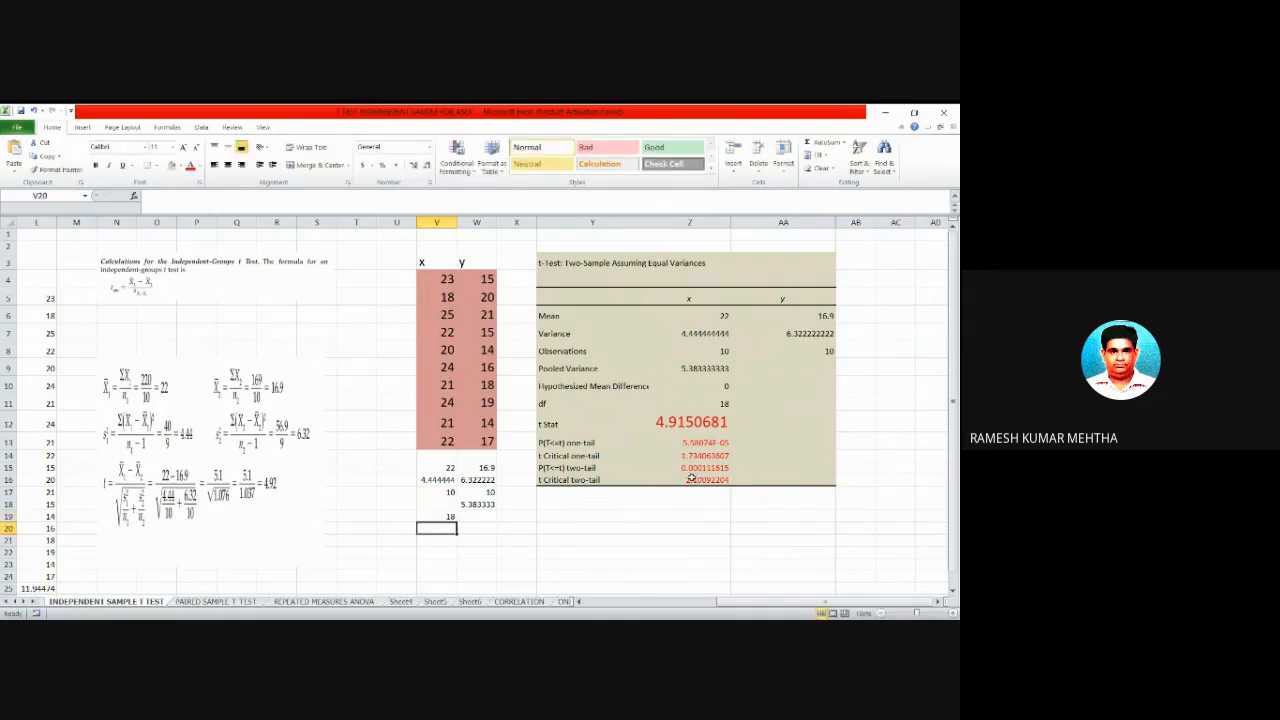
Compare the output table's t Stat and one-tail results with the worked t formula picture and the y data's variance.
{"action": "left_click", "coordinate": [681, 423]}
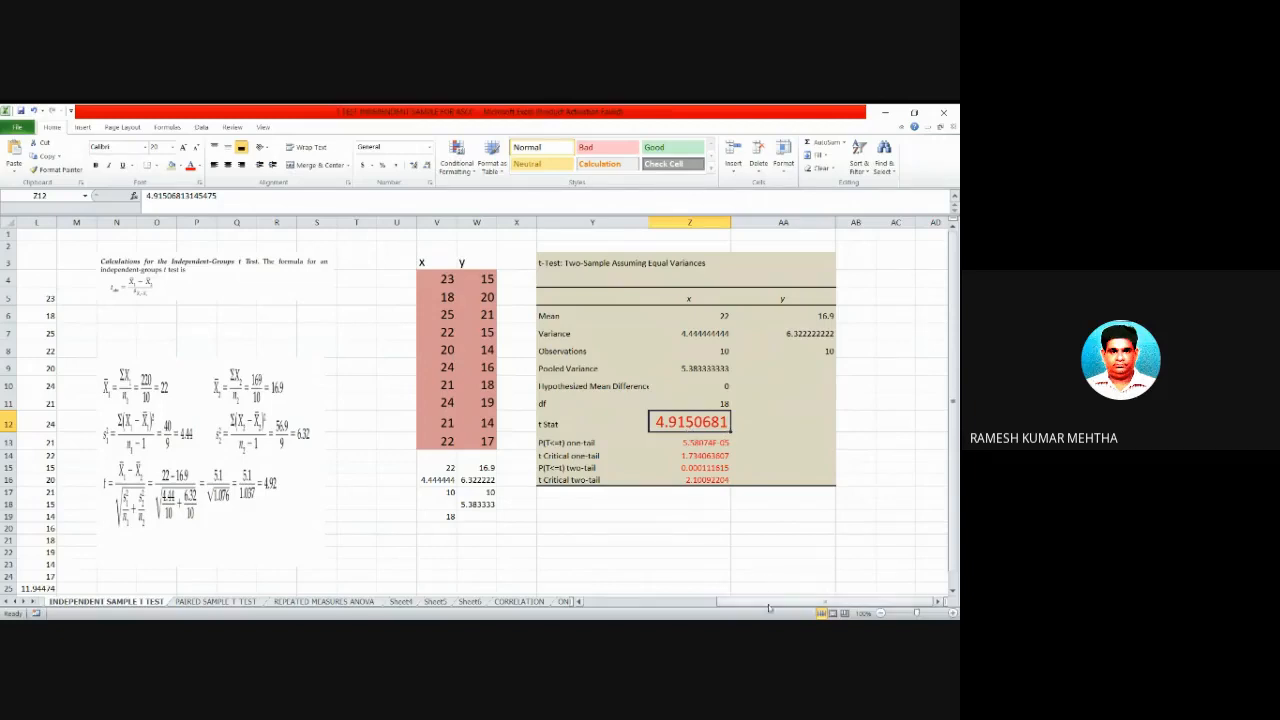
{"action": "left_click_drag", "start_coordinate": [766, 603], "coordinate": [736, 607]}
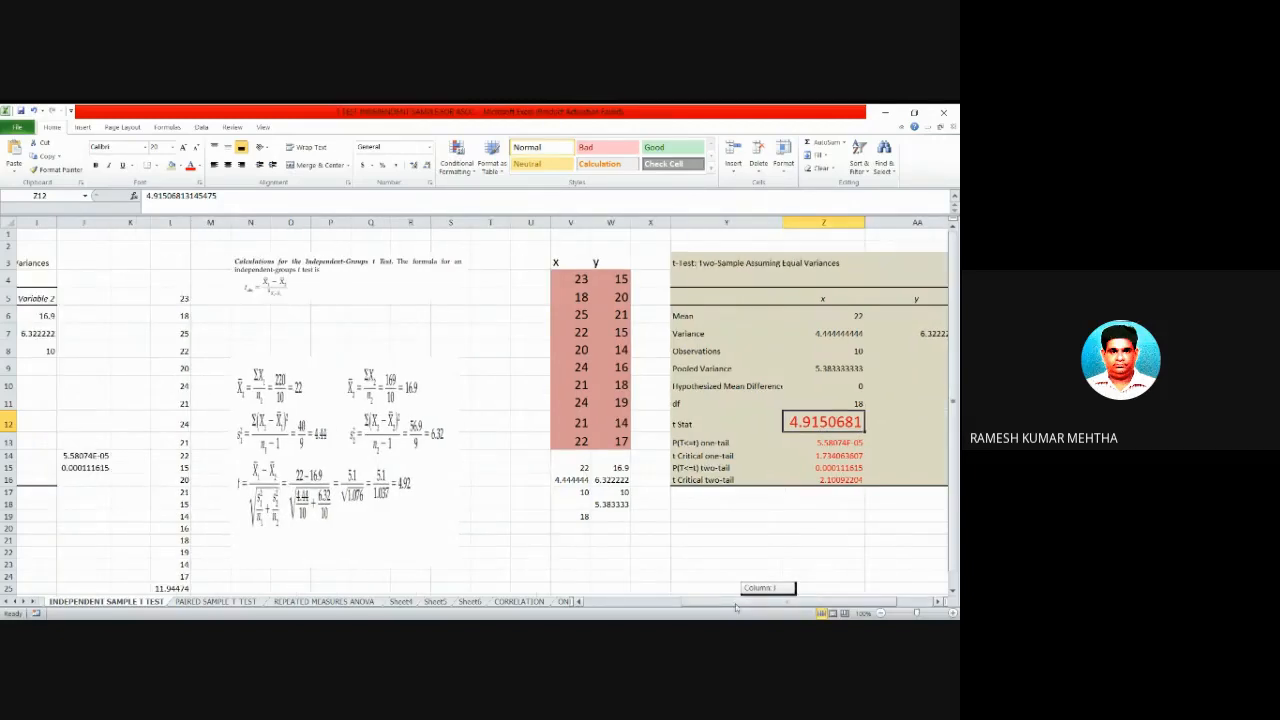
{"action": "left_click_drag", "start_coordinate": [736, 607], "coordinate": [750, 607]}
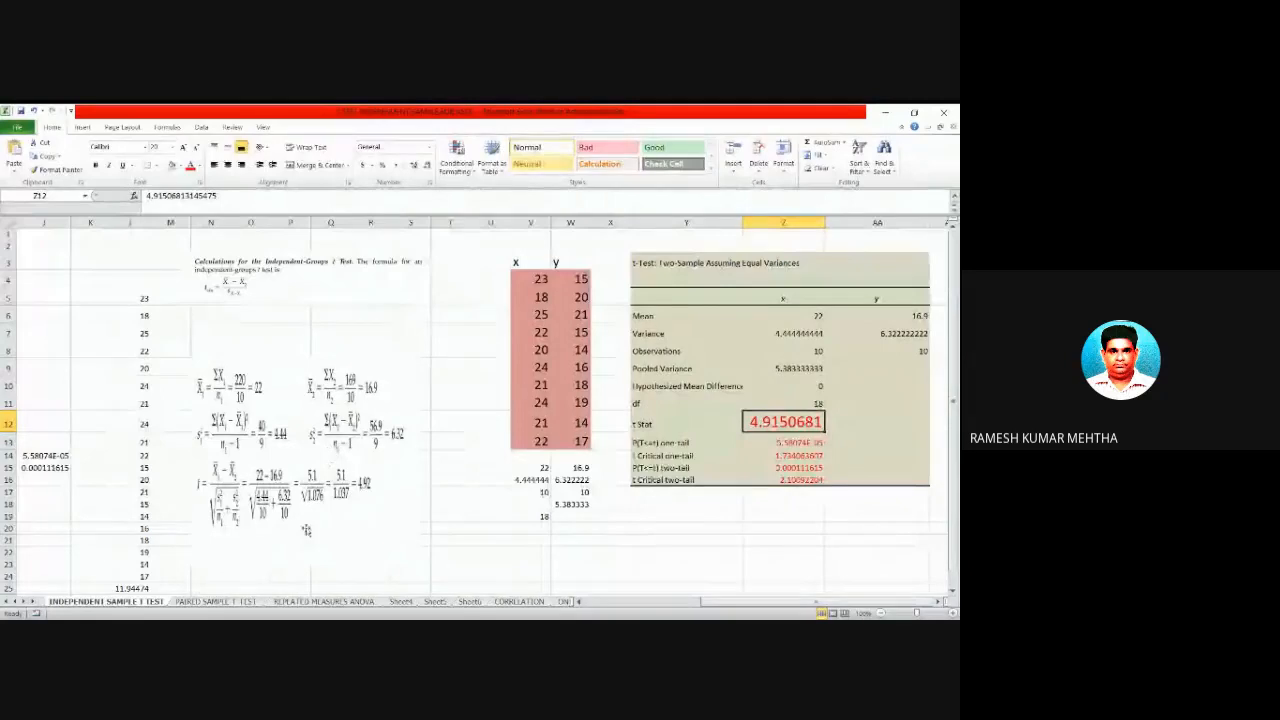
{"action": "left_click", "coordinate": [225, 484]}
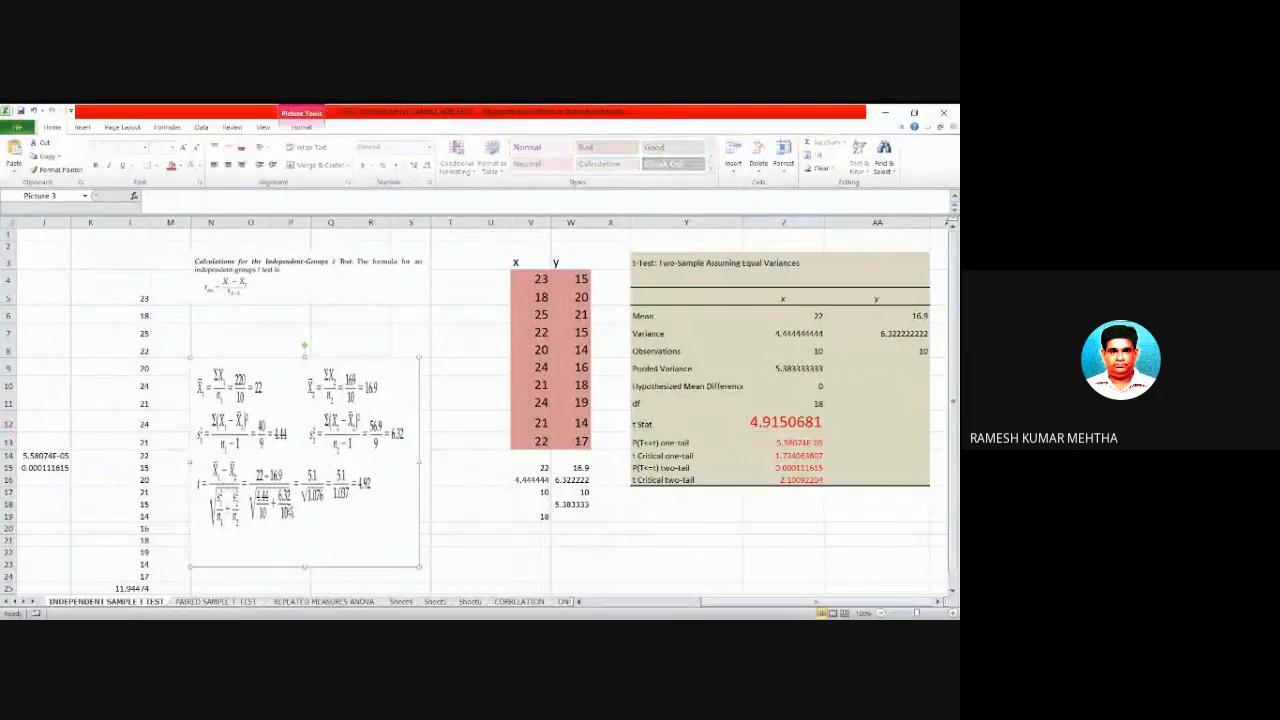
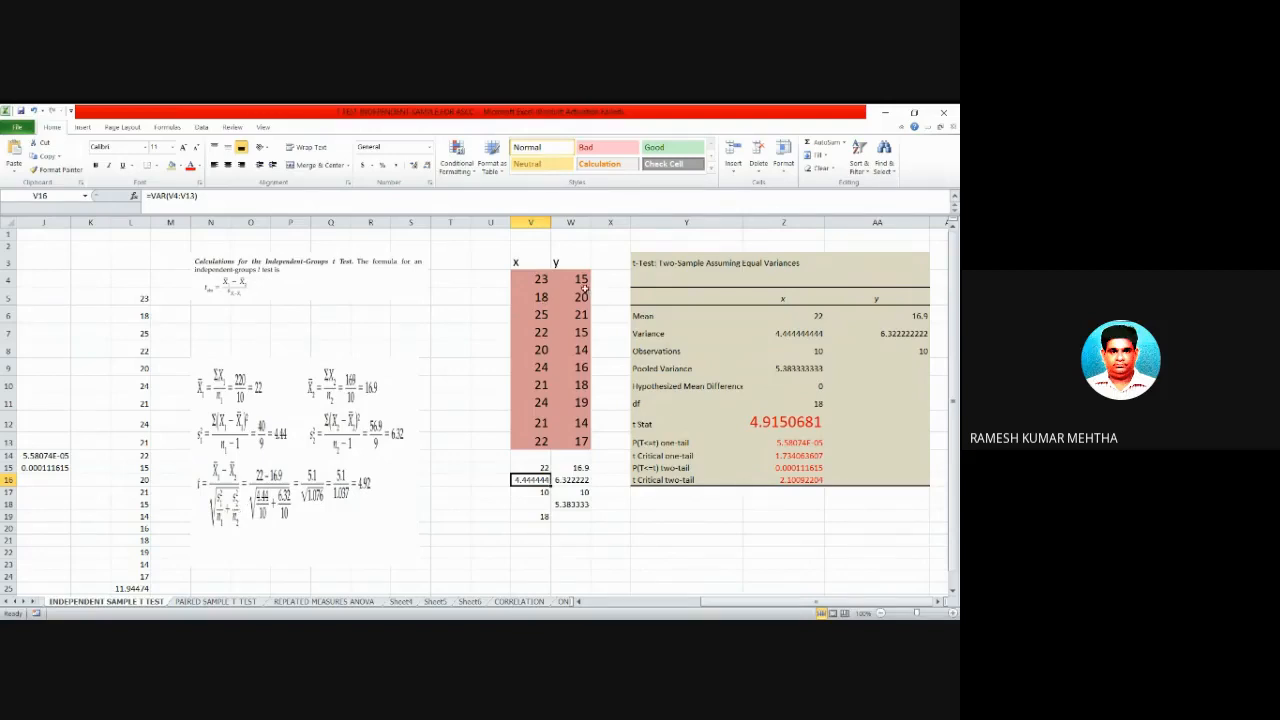
{"action": "left_click_drag", "start_coordinate": [585, 288], "coordinate": [563, 450]}
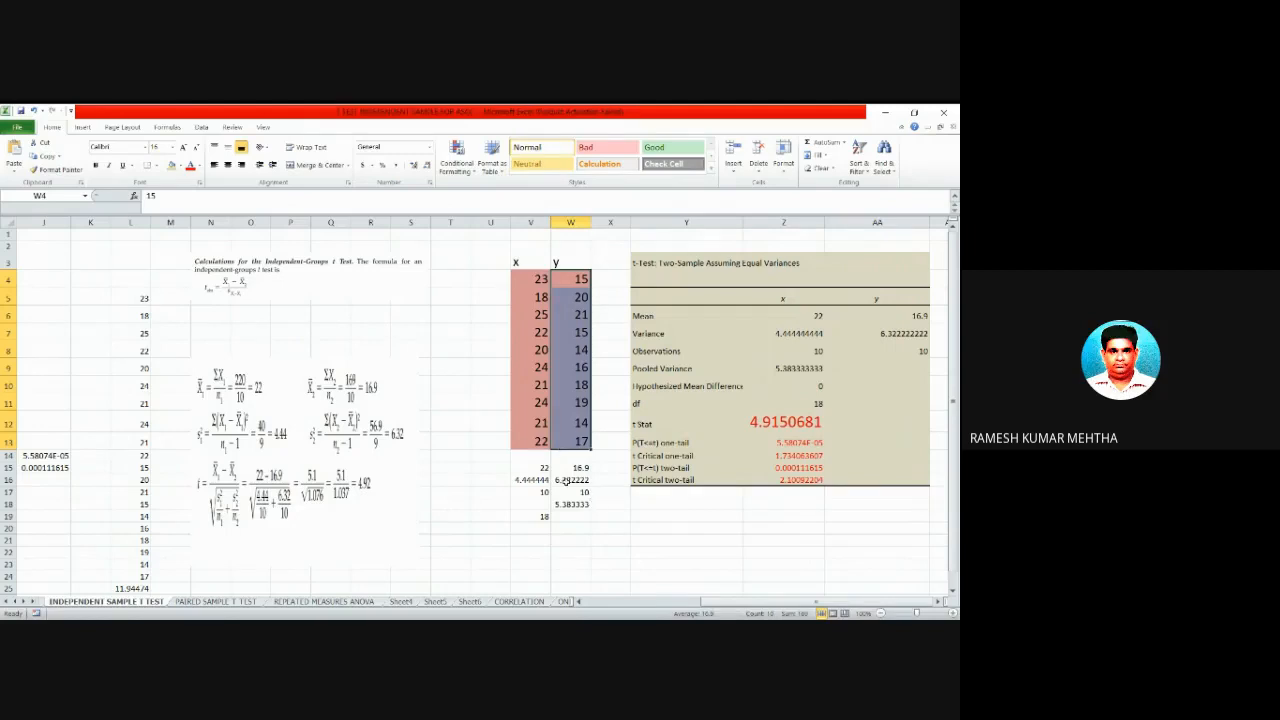
{"action": "left_click", "coordinate": [568, 482]}
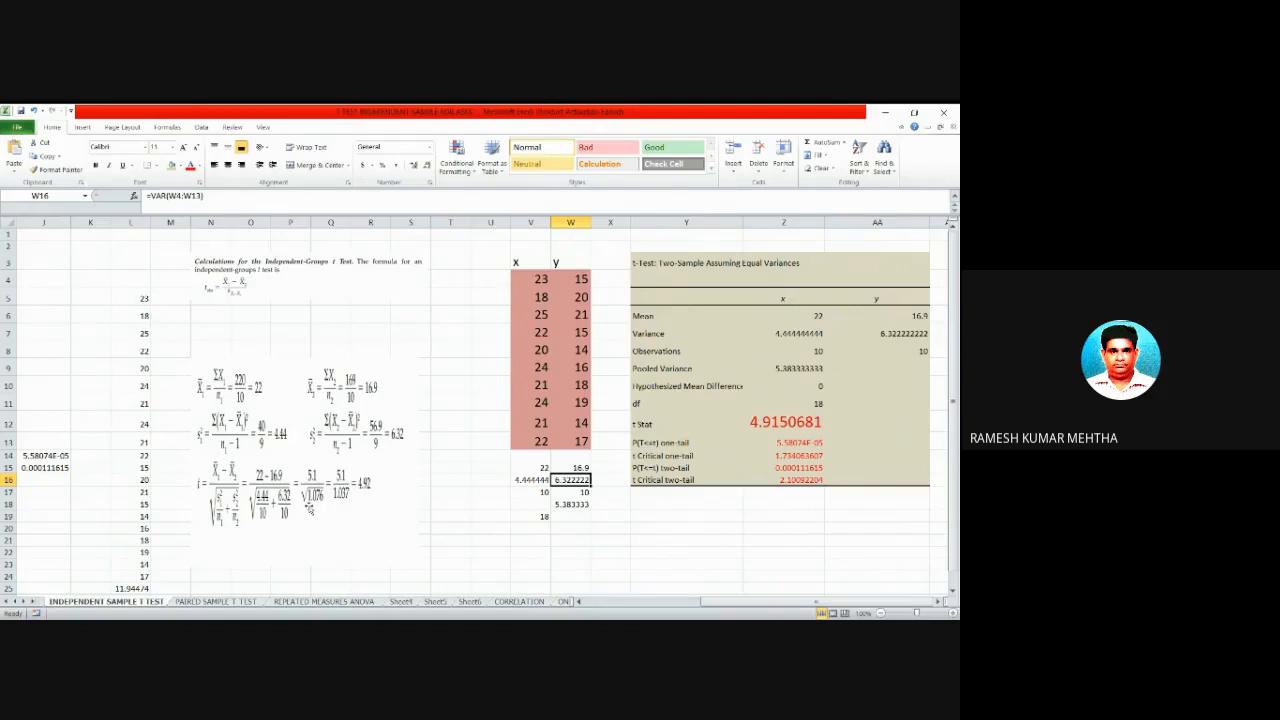
{"action": "left_click", "coordinate": [362, 497]}
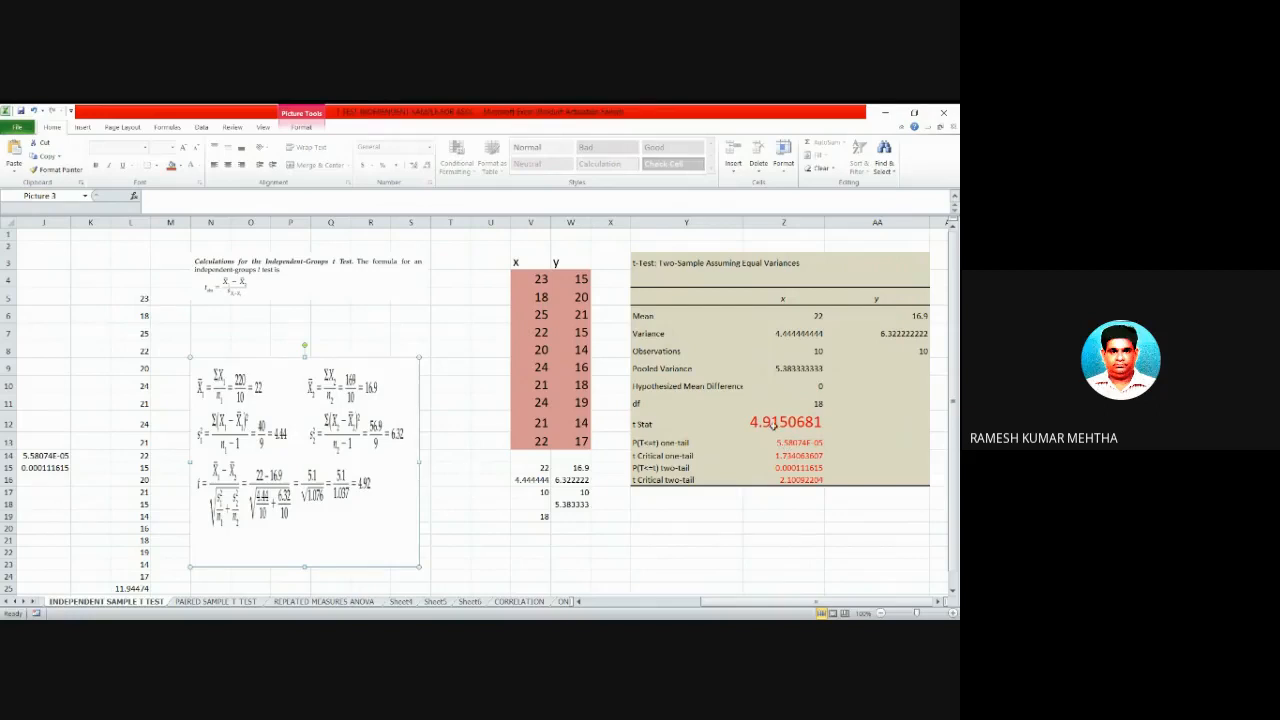
{"action": "left_click", "coordinate": [773, 425]}
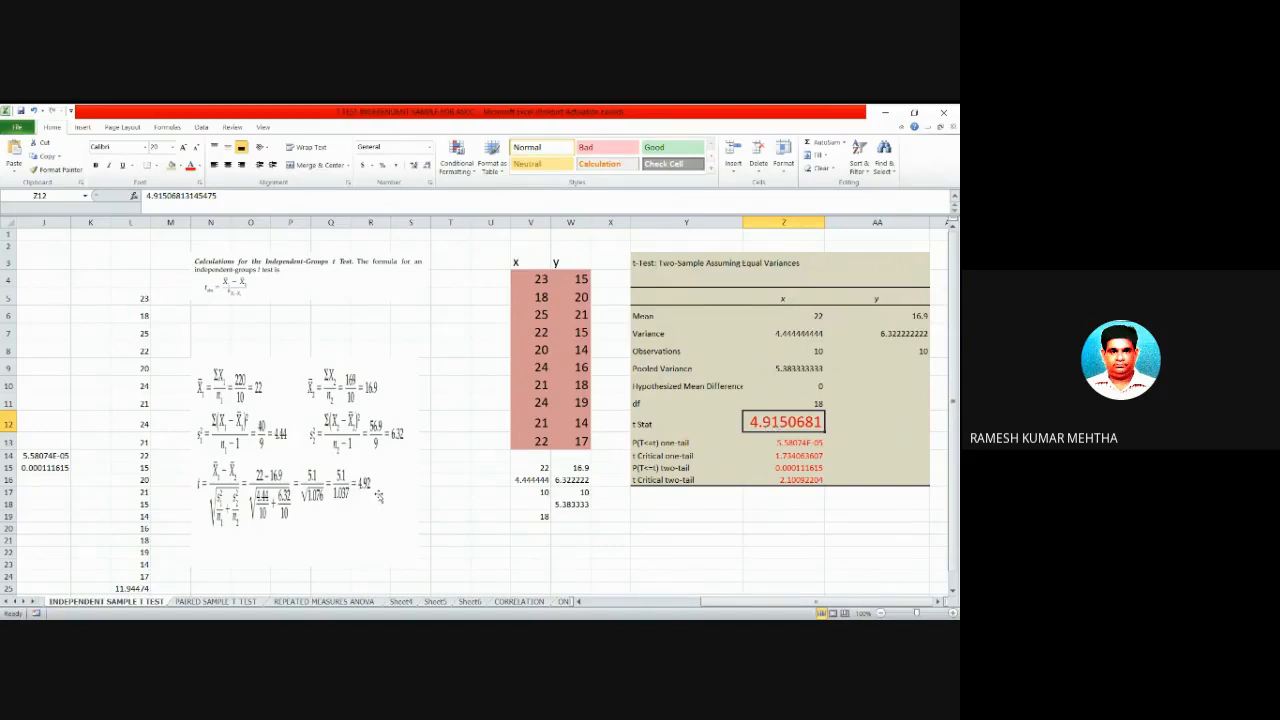
{"action": "left_click", "coordinate": [371, 496]}
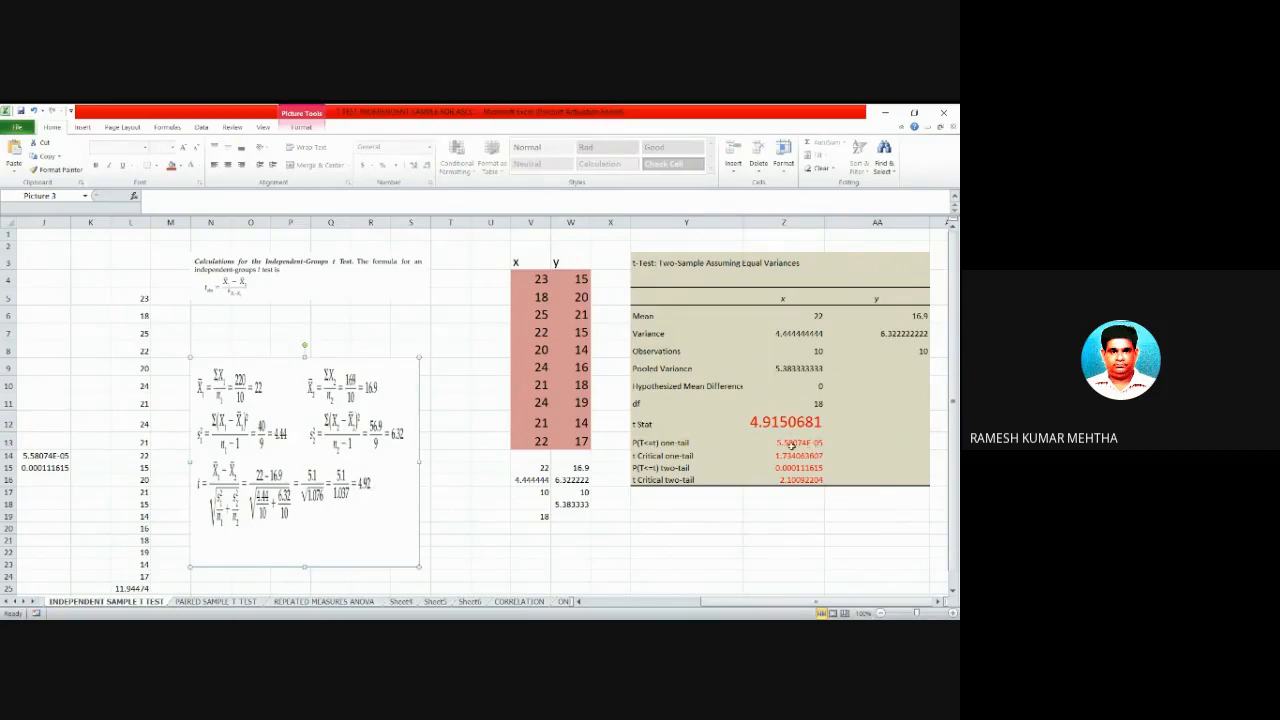
{"action": "left_click", "coordinate": [791, 446]}
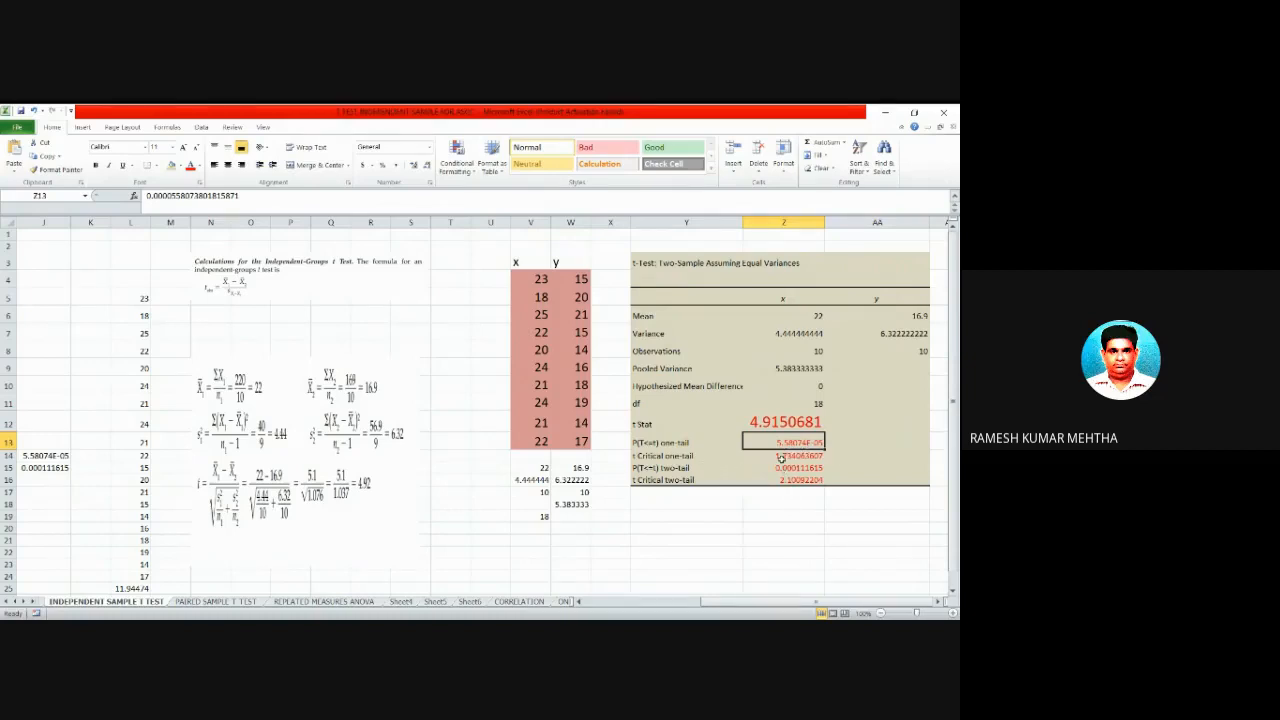
{"action": "left_click", "coordinate": [781, 456]}
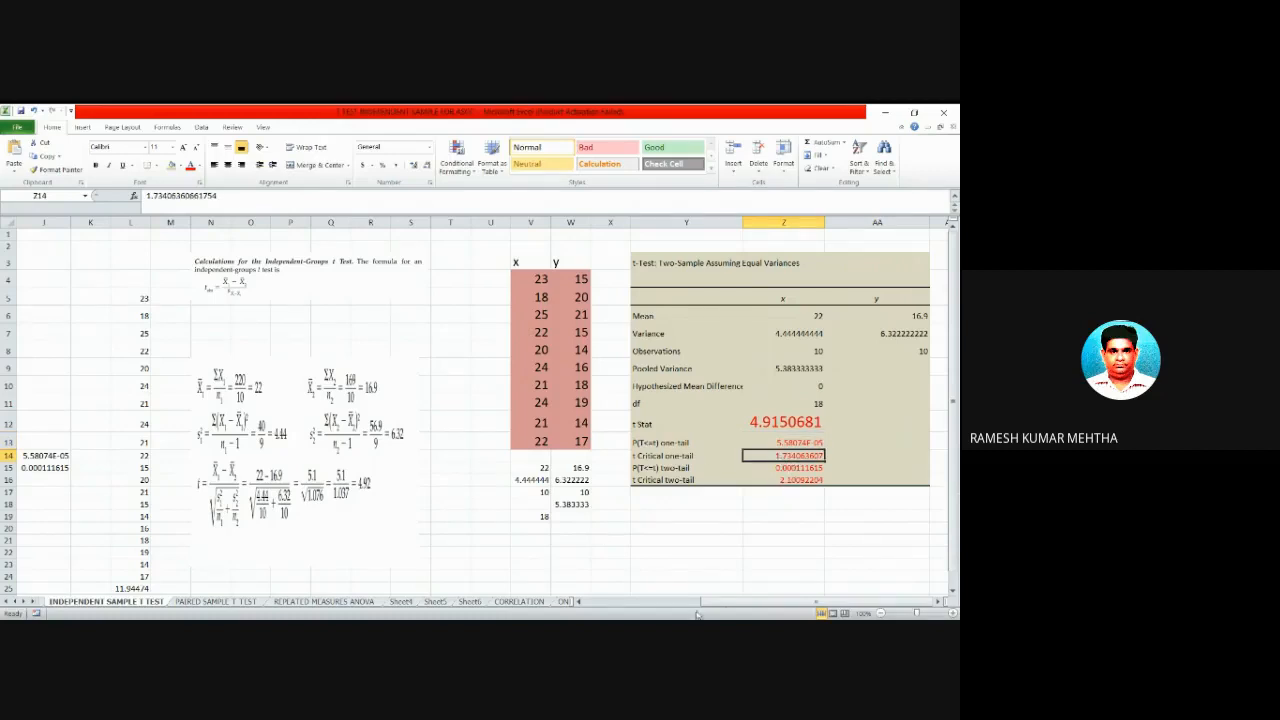
Start a T.TEST formula in J17 below the first output table, with D4:D13 and E4:E13 as its two arrays.
{"action": "left_click_drag", "start_coordinate": [740, 601], "coordinate": [729, 601]}
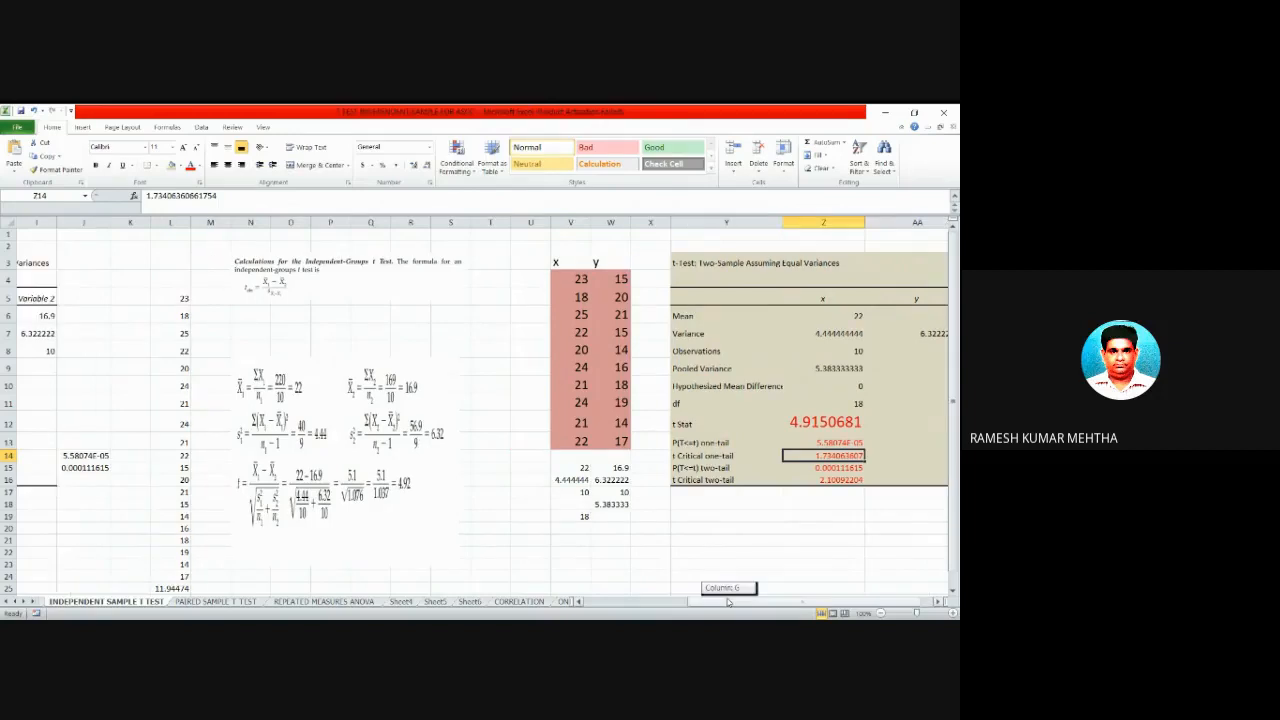
{"action": "left_click_drag", "start_coordinate": [729, 601], "coordinate": [712, 601]}
{"action": "left_click", "coordinate": [373, 457]}
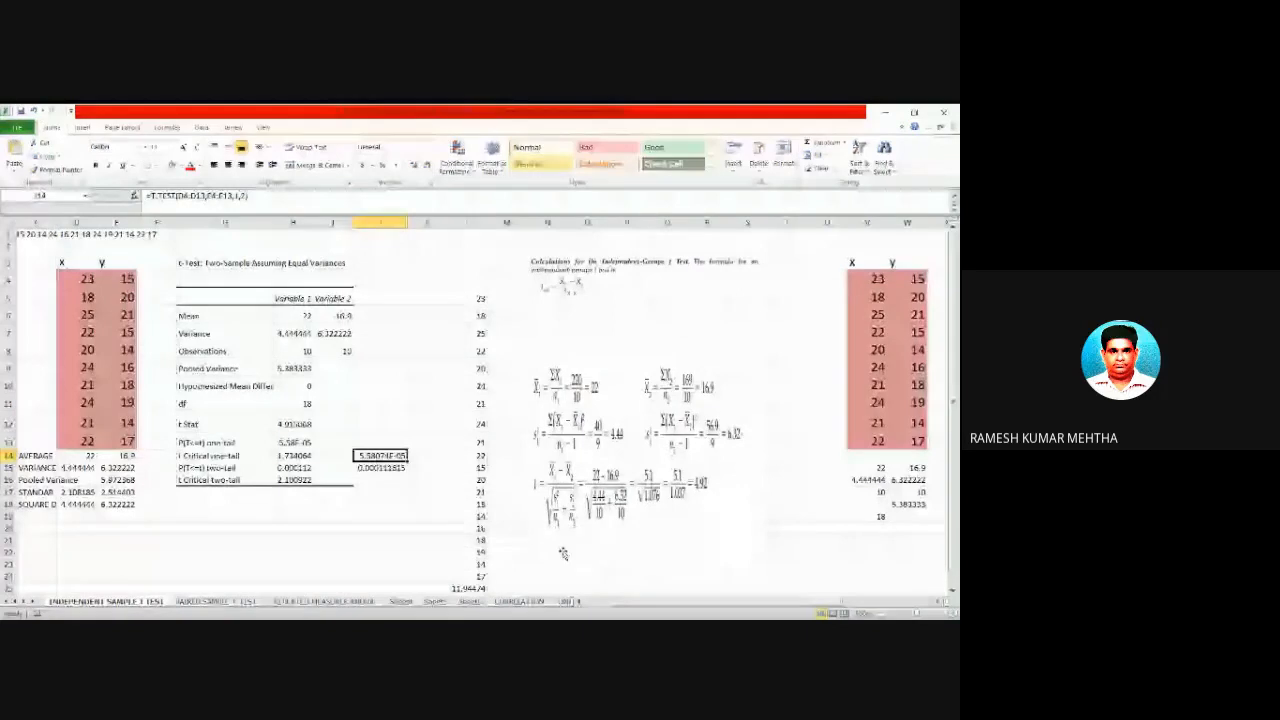
{"action": "left_click", "coordinate": [365, 492]}
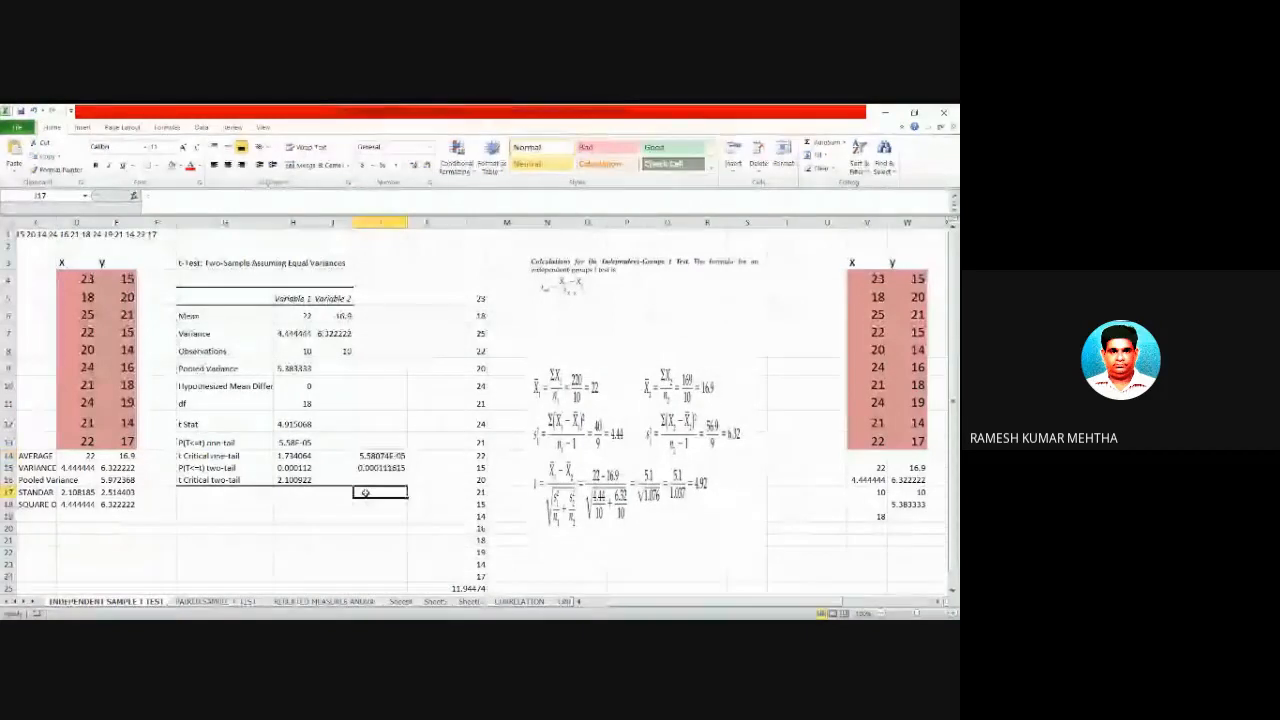
{"action": "type", "text": "=t"}
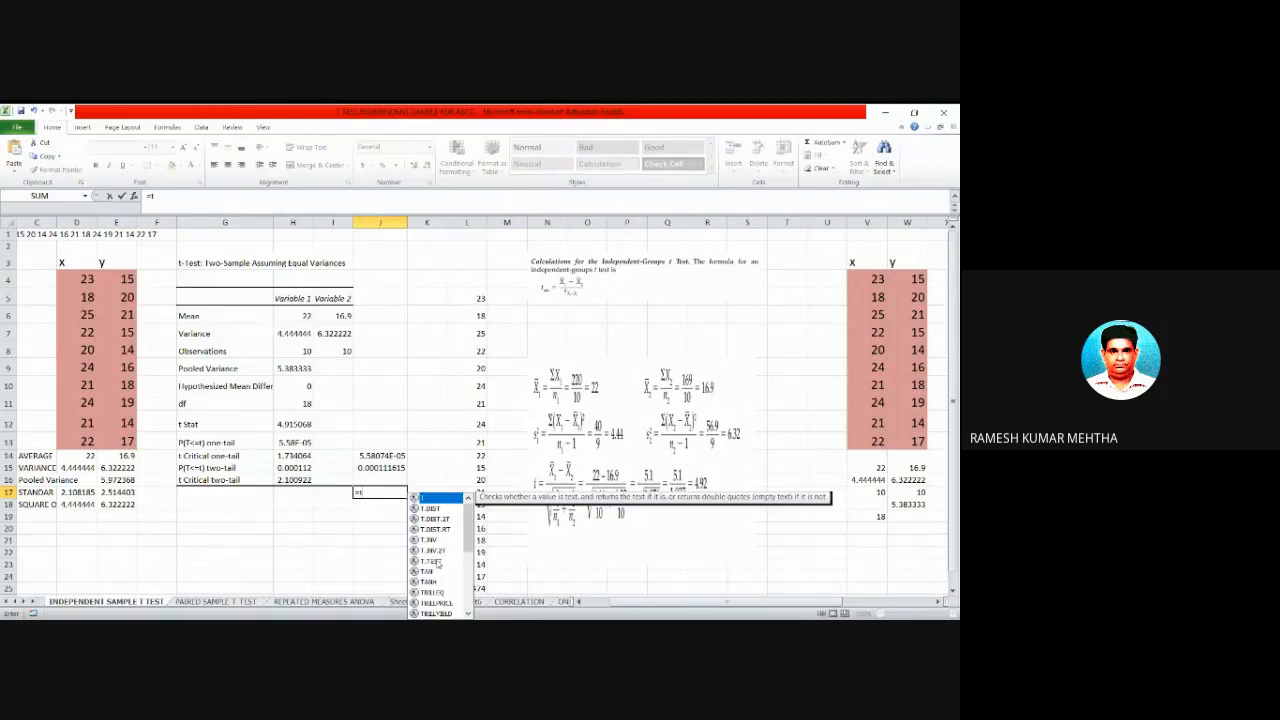
{"action": "double_click", "coordinate": [436, 562]}
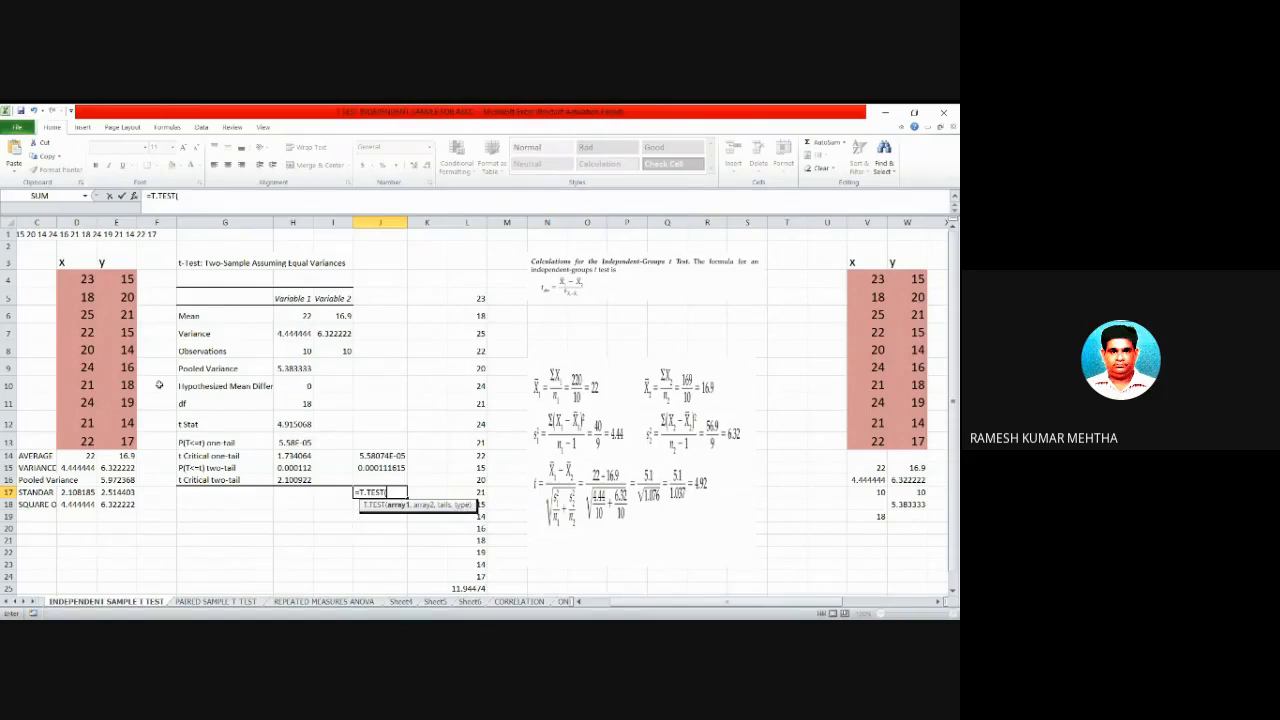
{"action": "left_click_drag", "start_coordinate": [71, 279], "coordinate": [80, 446]}
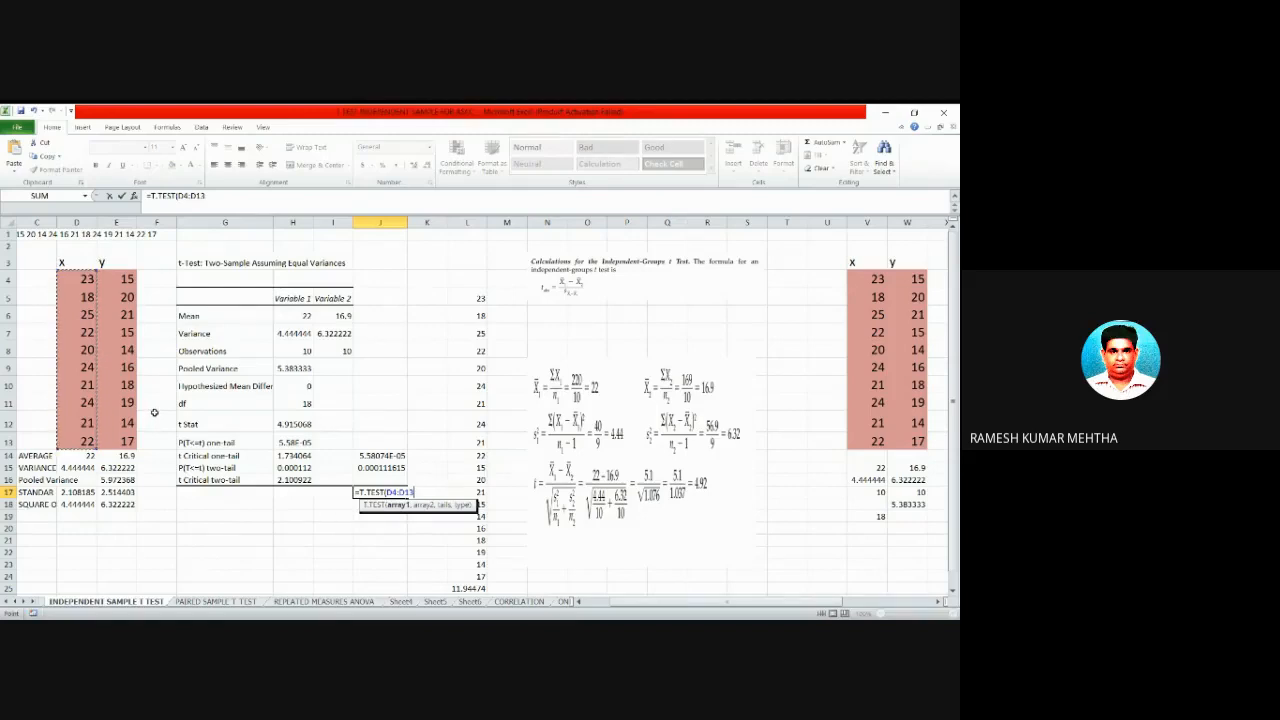
{"action": "type", "text": ","}
{"action": "left_click", "coordinate": [125, 279]}
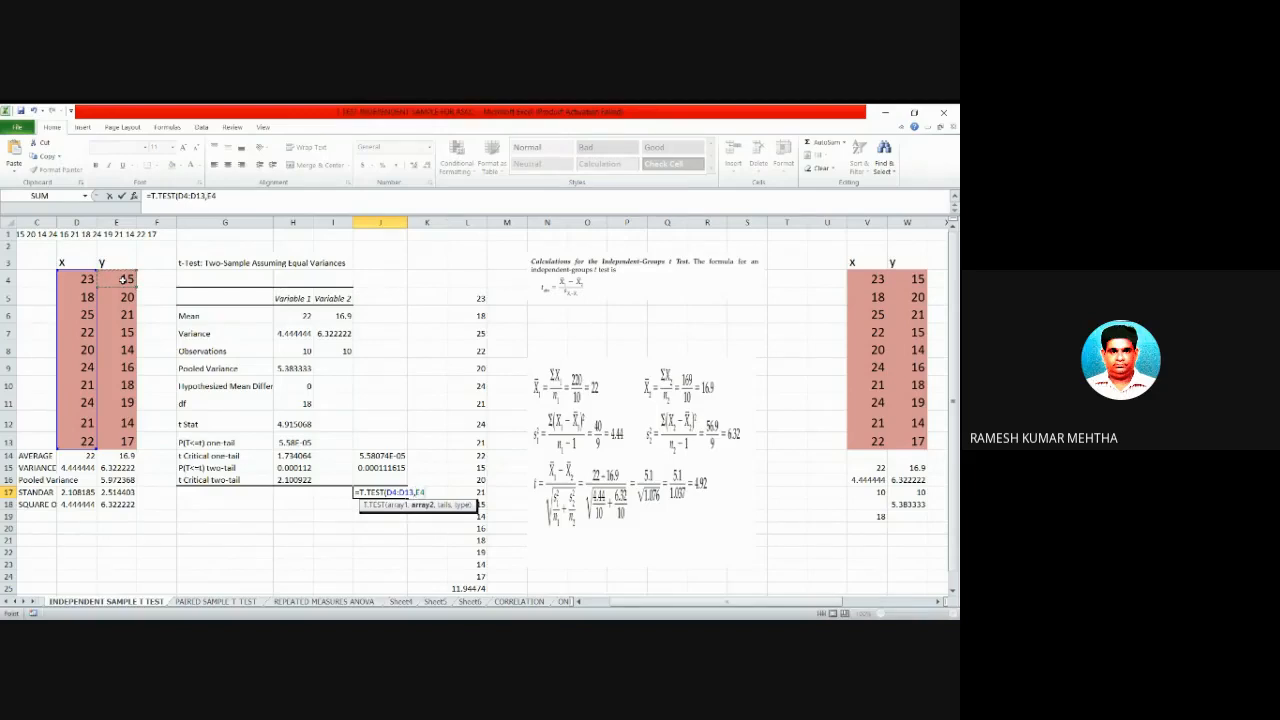
{"action": "left_click_drag", "start_coordinate": [125, 280], "coordinate": [128, 440]}
{"action": "type", "text": ","}
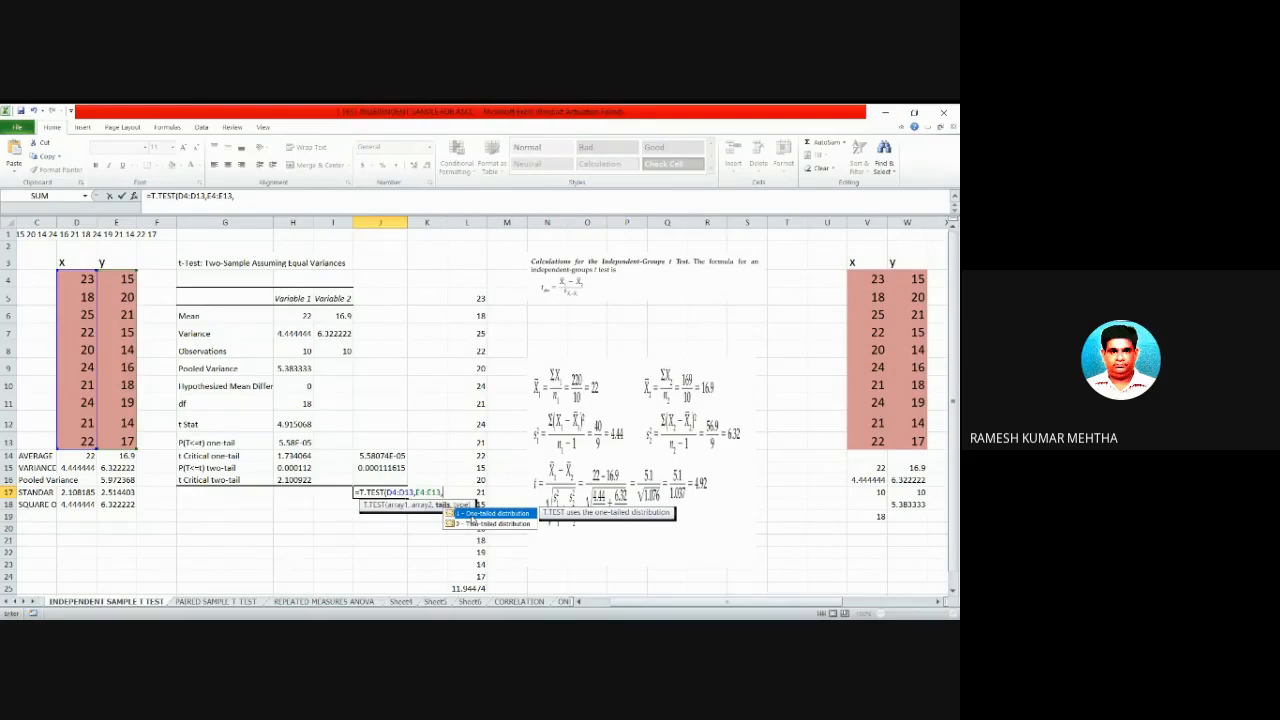
Complete the J17 T.TEST formula with tails 1 (one-tailed) and type 2 (two-sample equal variance).
{"action": "double_click", "coordinate": [473, 516]}
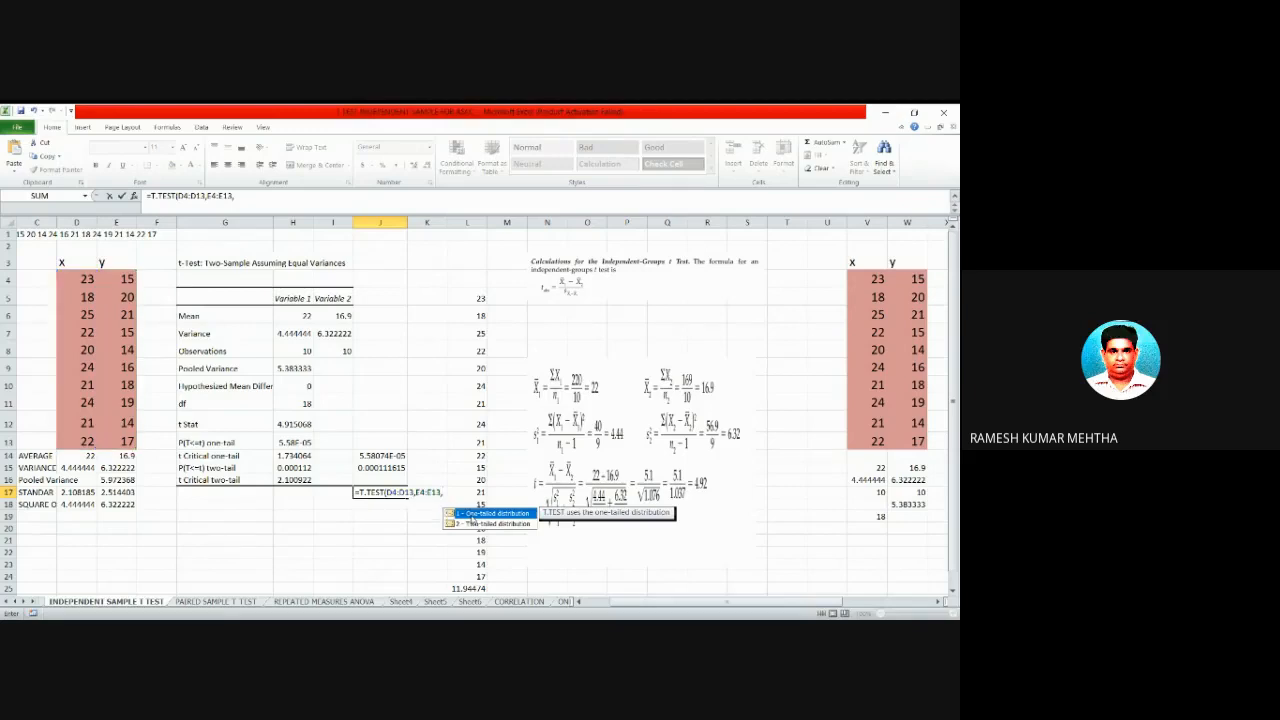
{"action": "double_click", "coordinate": [451, 493]}
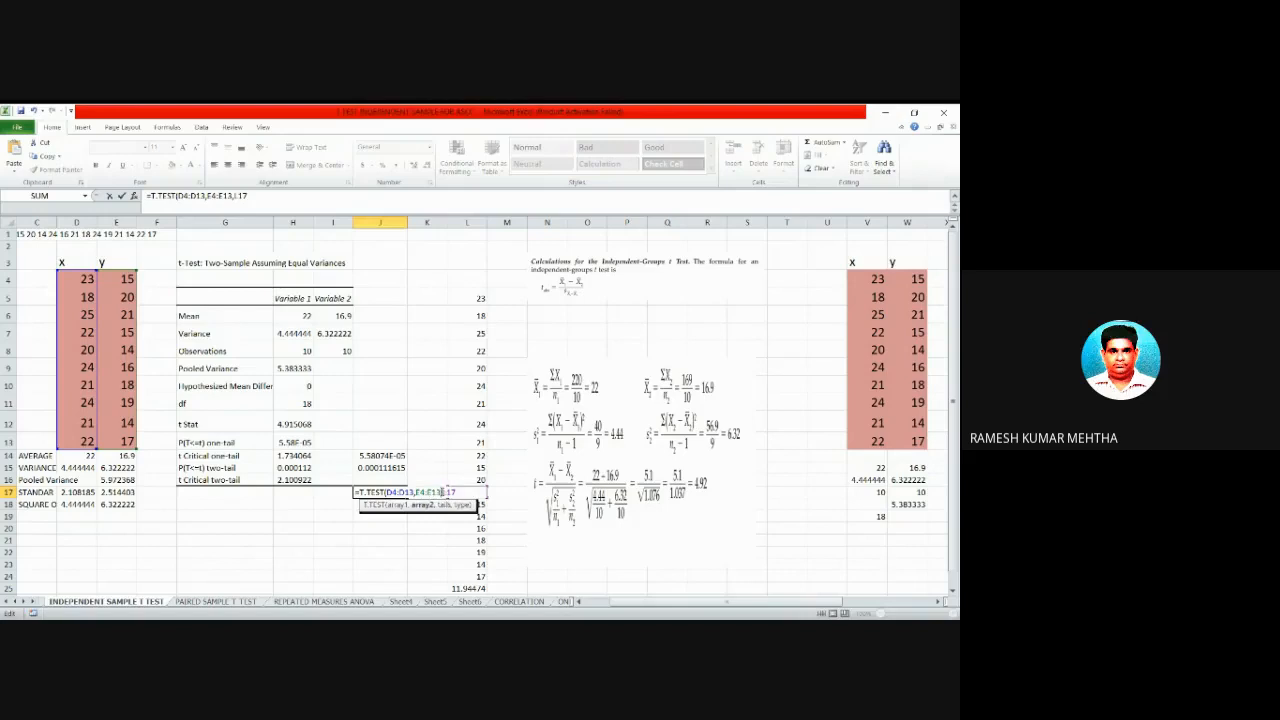
{"action": "double_click", "coordinate": [450, 492]}
{"action": "type", "text": "1"}
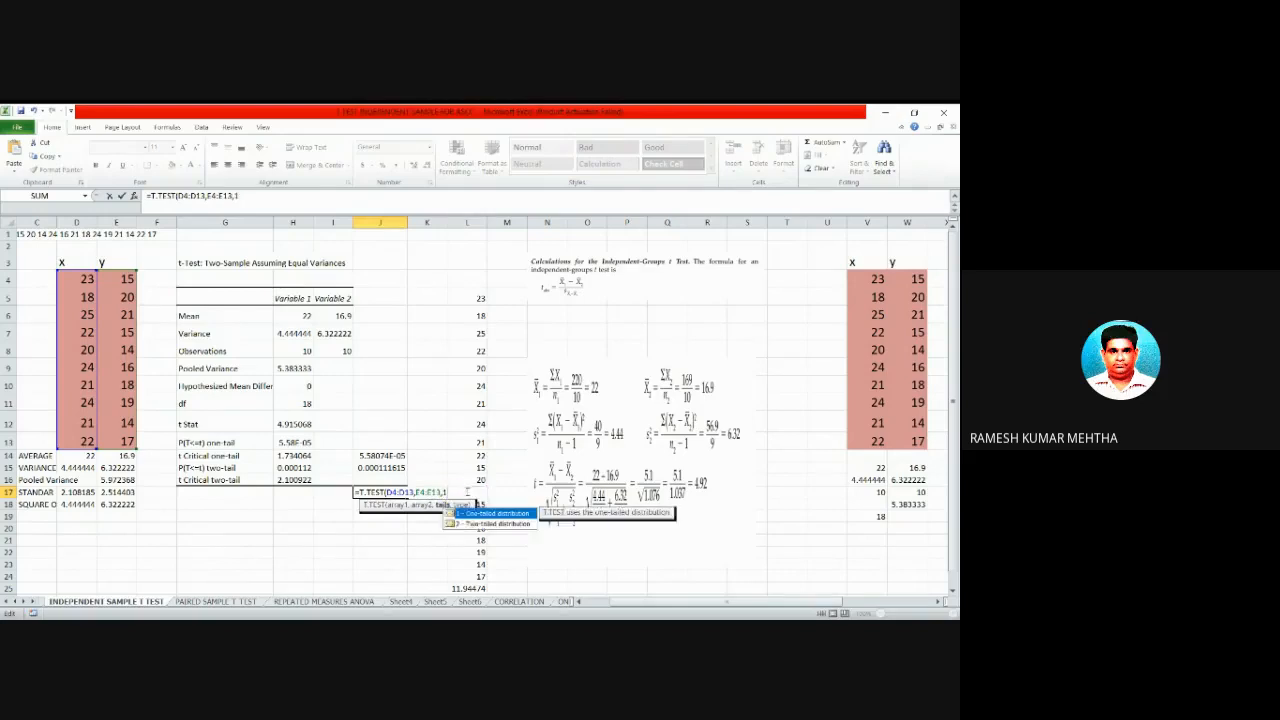
{"action": "type", "text": ","}
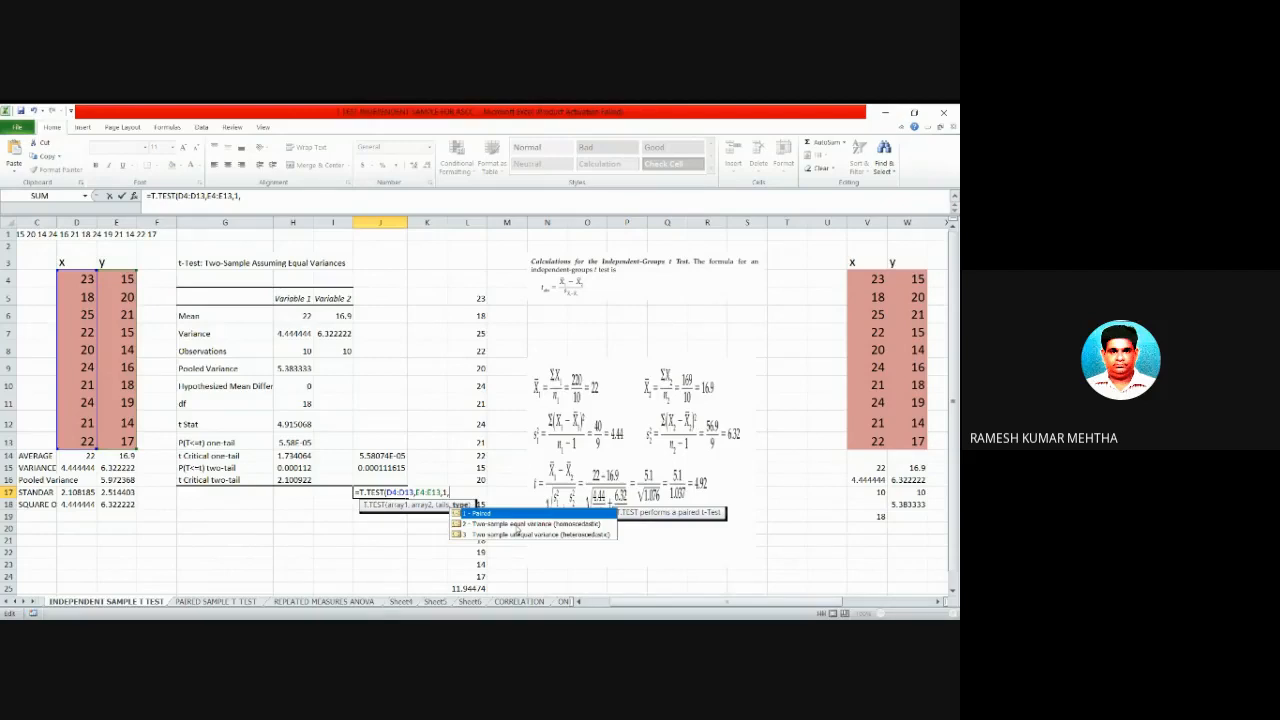
{"action": "type", "text": "2)"}
{"action": "key", "text": "Return"}
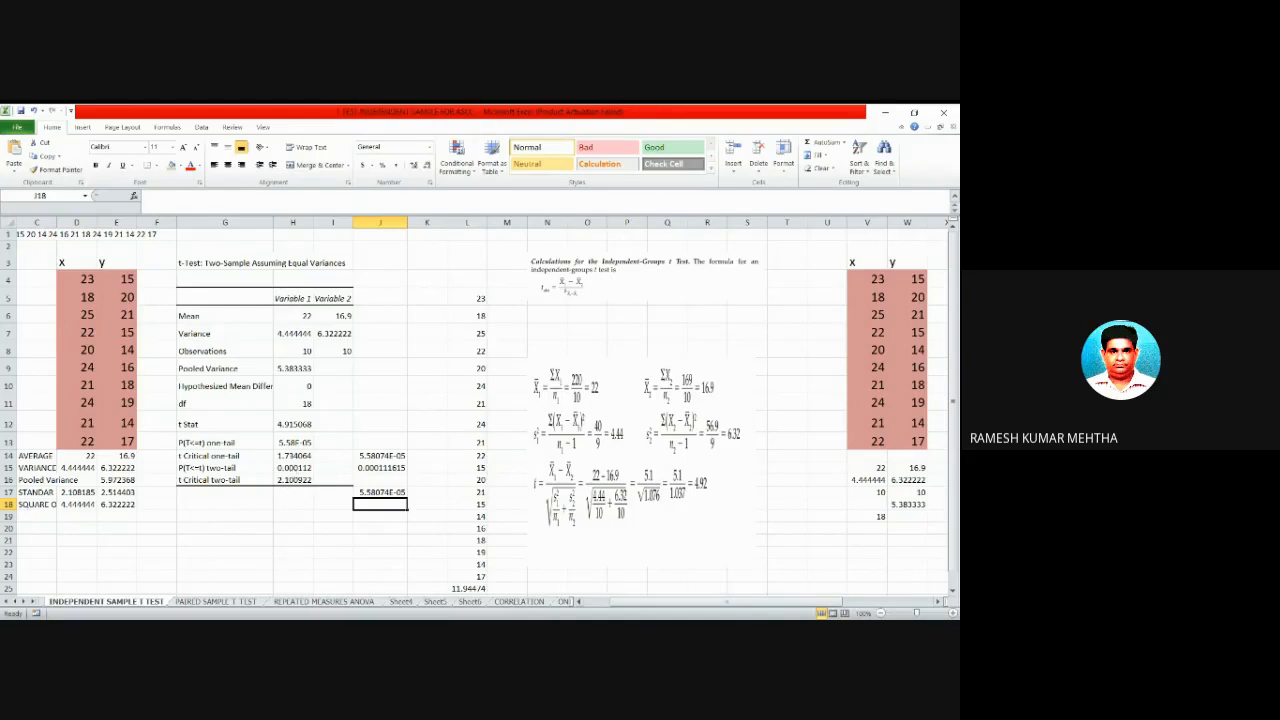
{"action": "key", "text": "alt+Tab"}
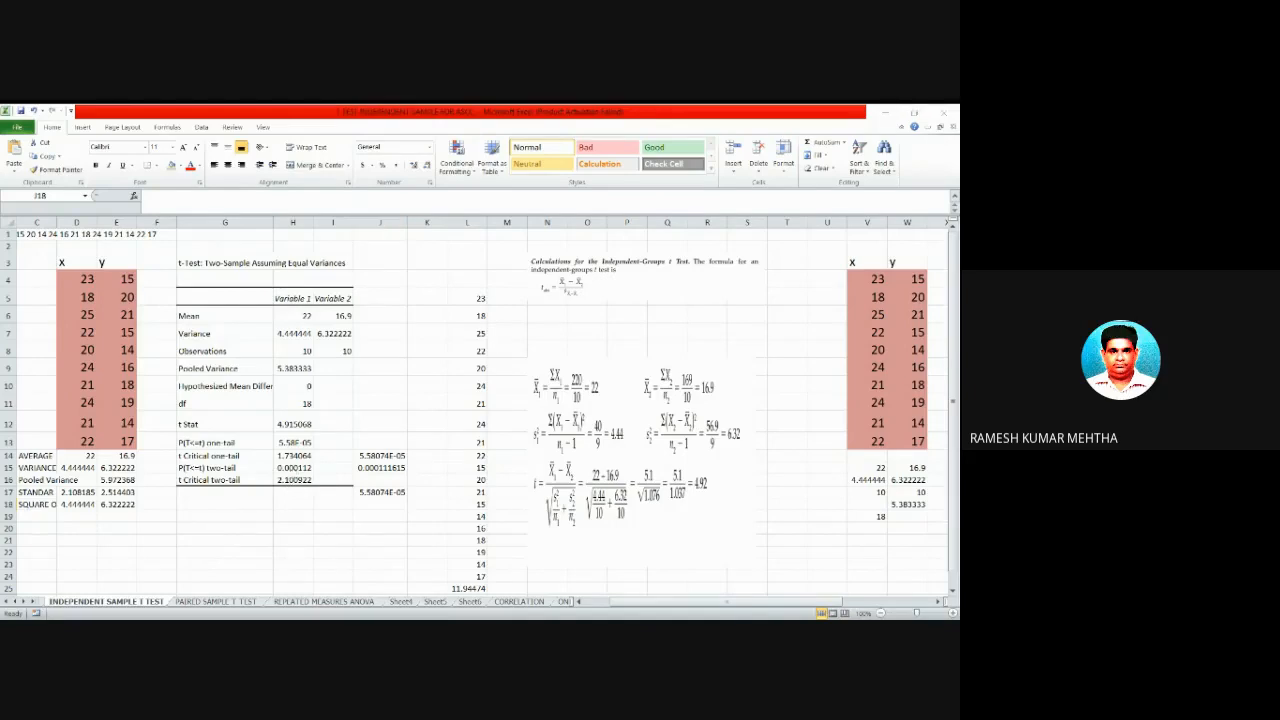